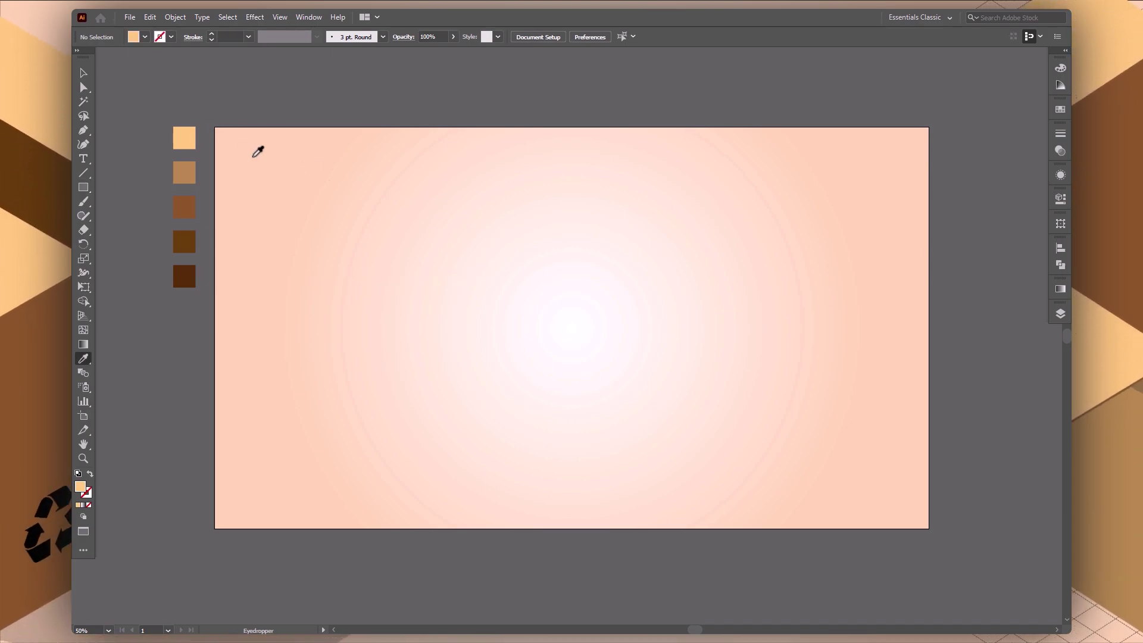
Step: Draw a rectangle at the artboard centre and size it to 320 × 320 px
{"action": "key", "text": "v"}
{"action": "key", "text": "m"}
{"action": "left_click_drag", "start_coordinate": [497, 276], "coordinate": [616, 395]}
{"action": "left_click", "coordinate": [1062, 201]}
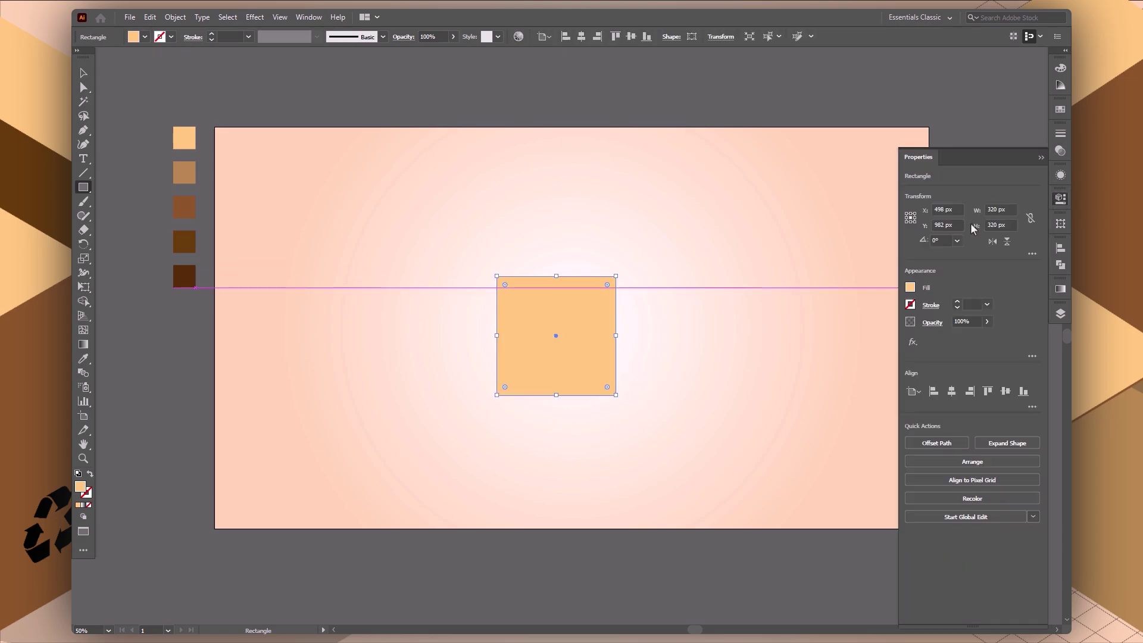
{"action": "left_click", "coordinate": [1042, 157]}
Step: Apply 3D Extrude & Bevel to the square with Isometric Right position and 320 pt depth
{"action": "key", "text": "v"}
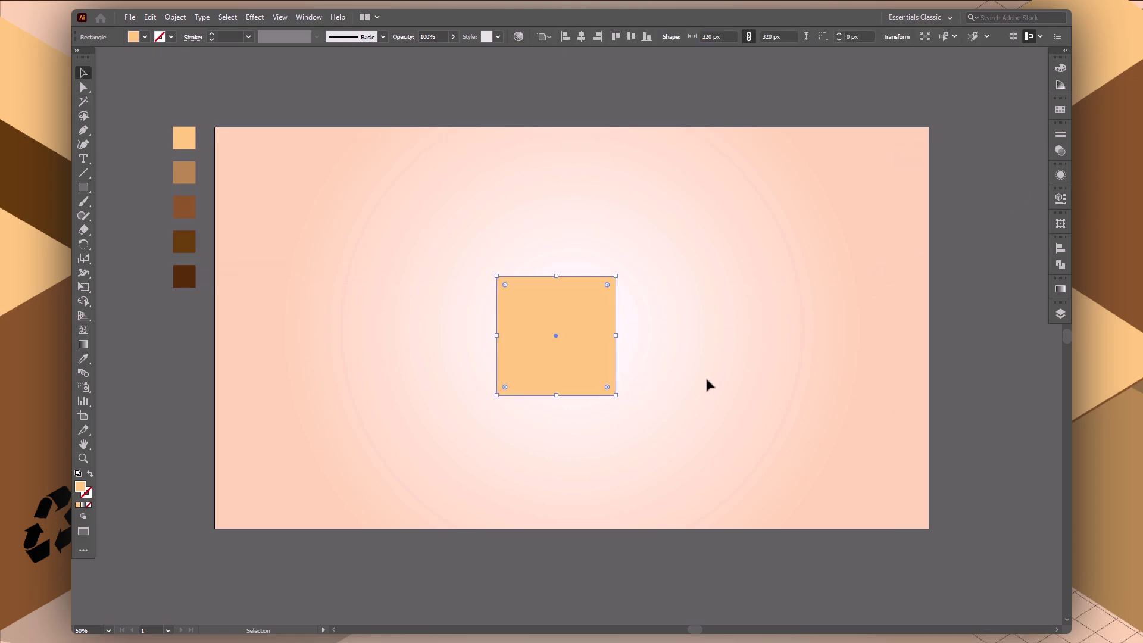
{"action": "left_click", "coordinate": [266, 19]}
{"action": "mouse_move", "coordinate": [265, 84]}
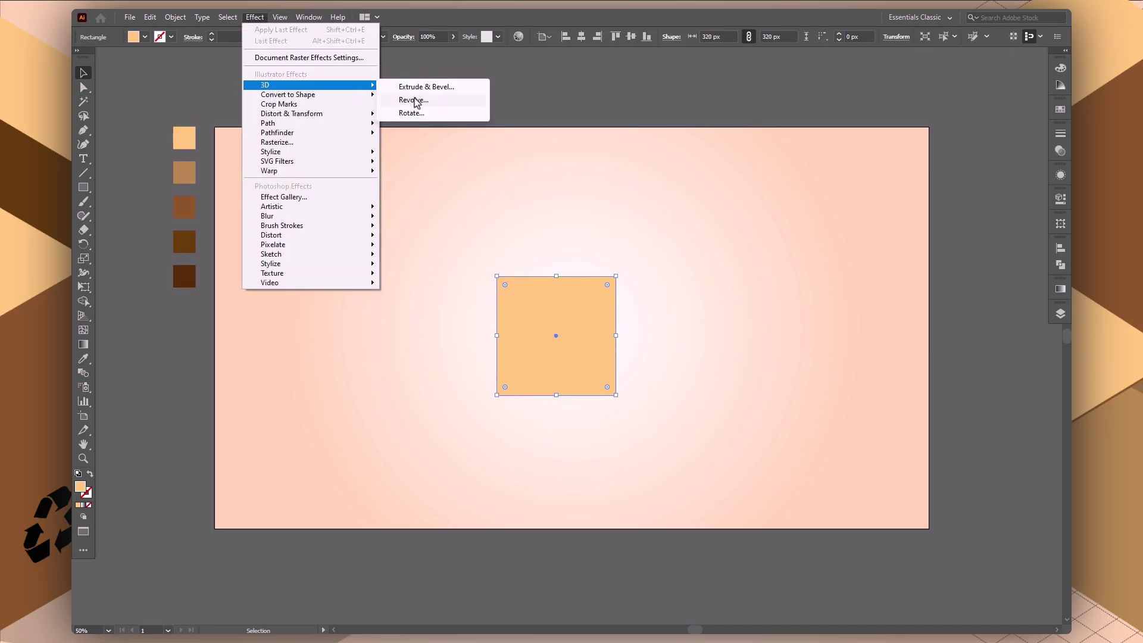
{"action": "left_click", "coordinate": [439, 88]}
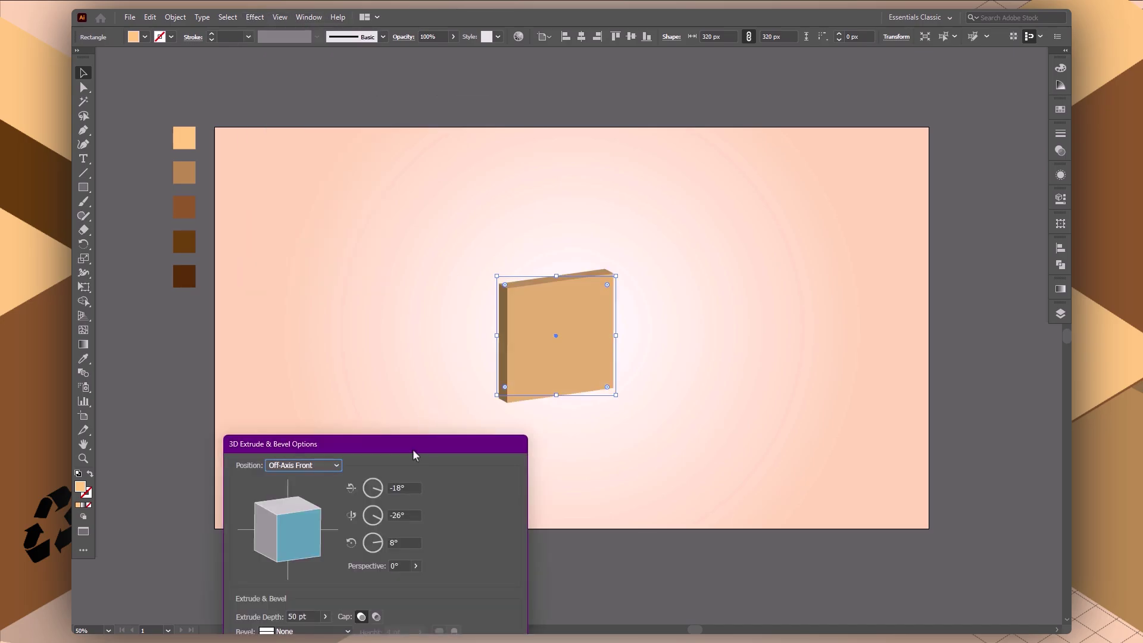
{"action": "left_click_drag", "start_coordinate": [413, 454], "coordinate": [864, 172]}
{"action": "left_click", "coordinate": [761, 181]}
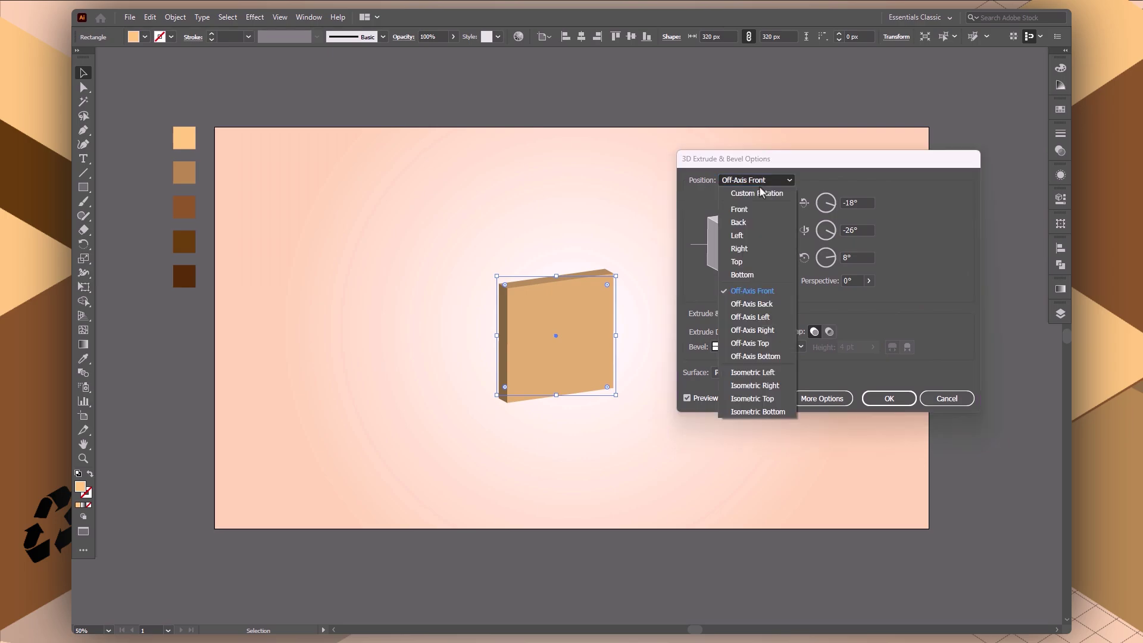
{"action": "left_click", "coordinate": [752, 372]}
{"action": "left_click", "coordinate": [745, 181]}
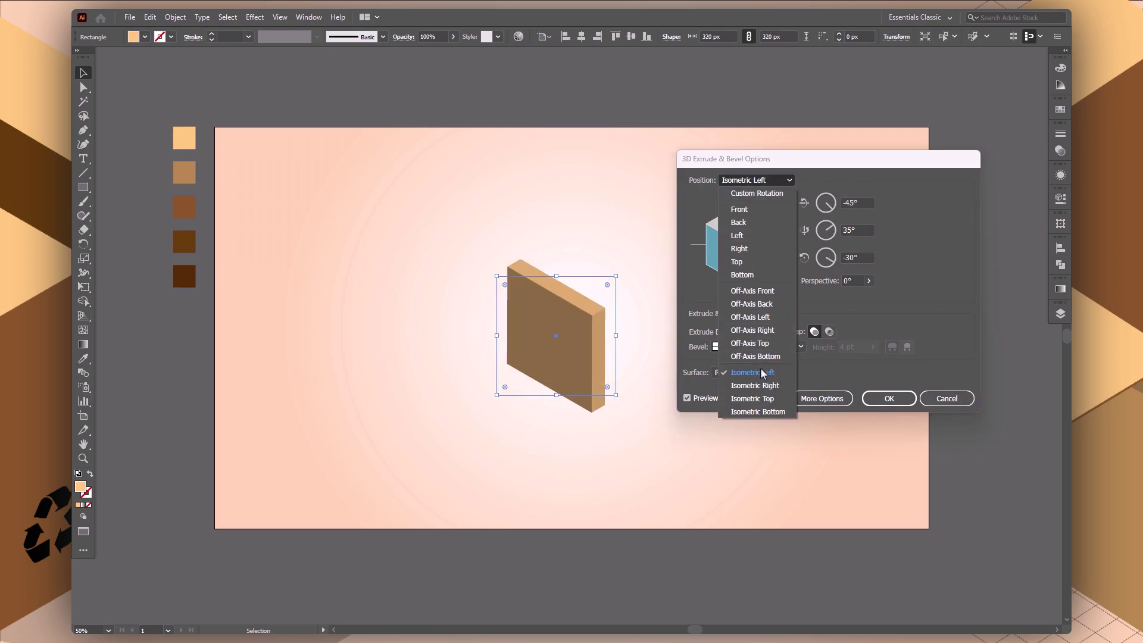
{"action": "left_click", "coordinate": [763, 386]}
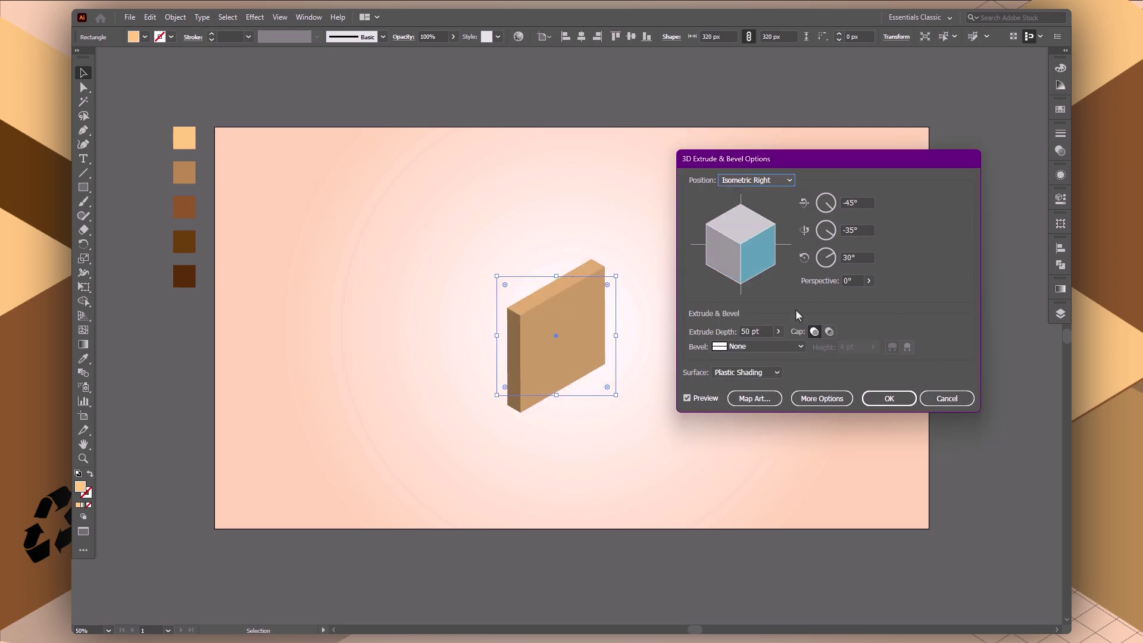
{"action": "double_click", "coordinate": [749, 331]}
{"action": "type", "text": "320"}
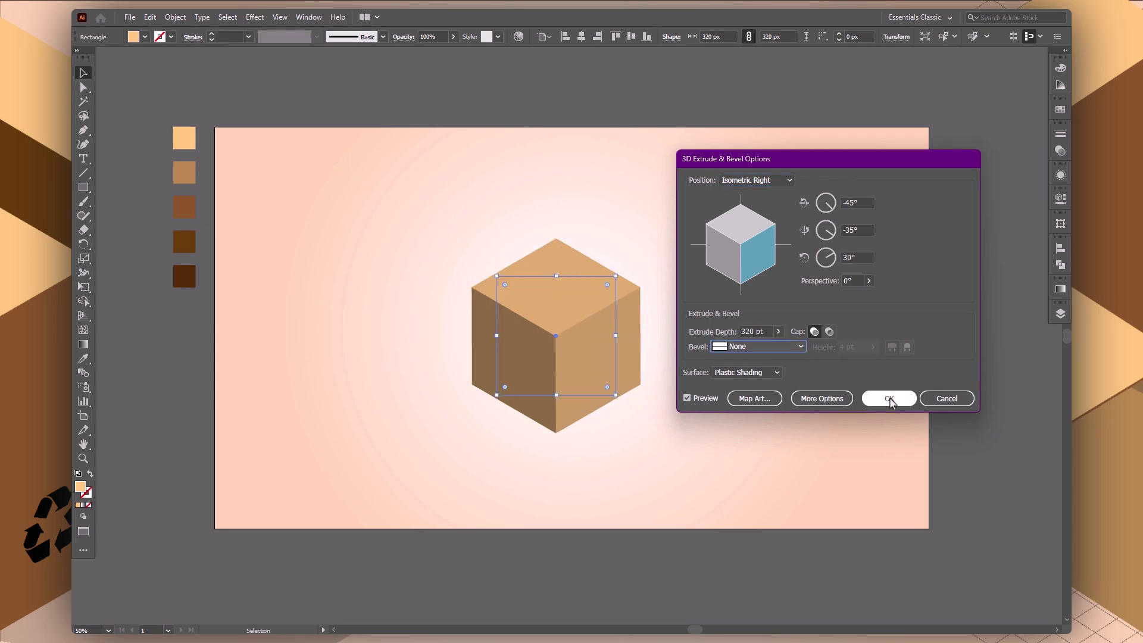
{"action": "left_click", "coordinate": [889, 398]}
Step: Reselect the cube and expand its 3D appearance into ordinary shapes
{"action": "left_click", "coordinate": [723, 284]}
{"action": "left_click", "coordinate": [605, 337]}
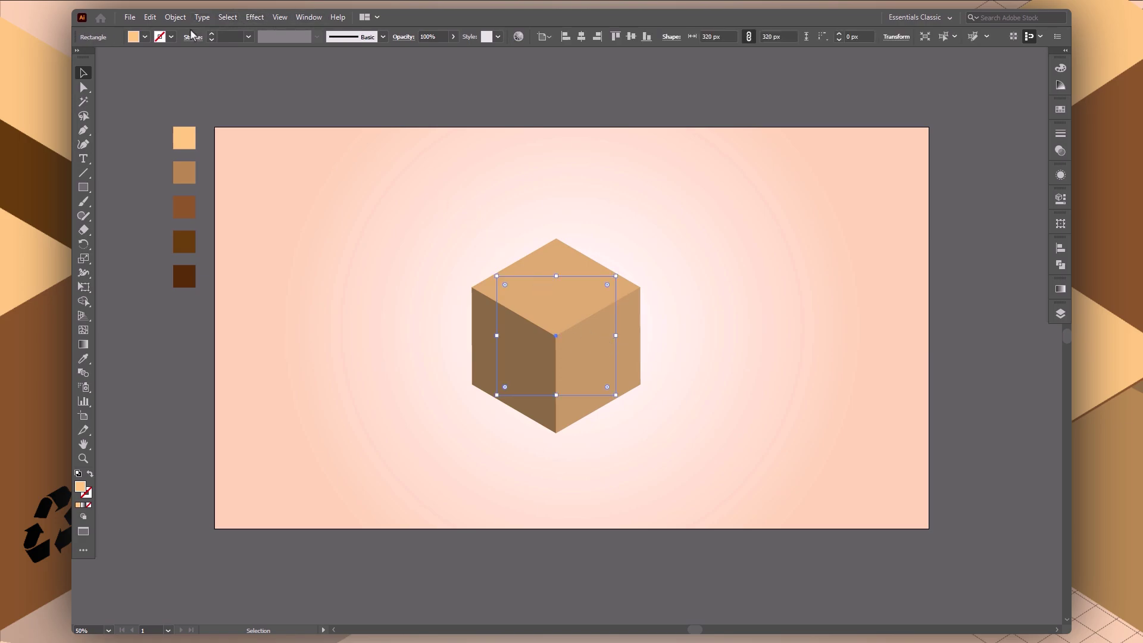
{"action": "left_click", "coordinate": [175, 17]}
{"action": "left_click", "coordinate": [212, 173]}
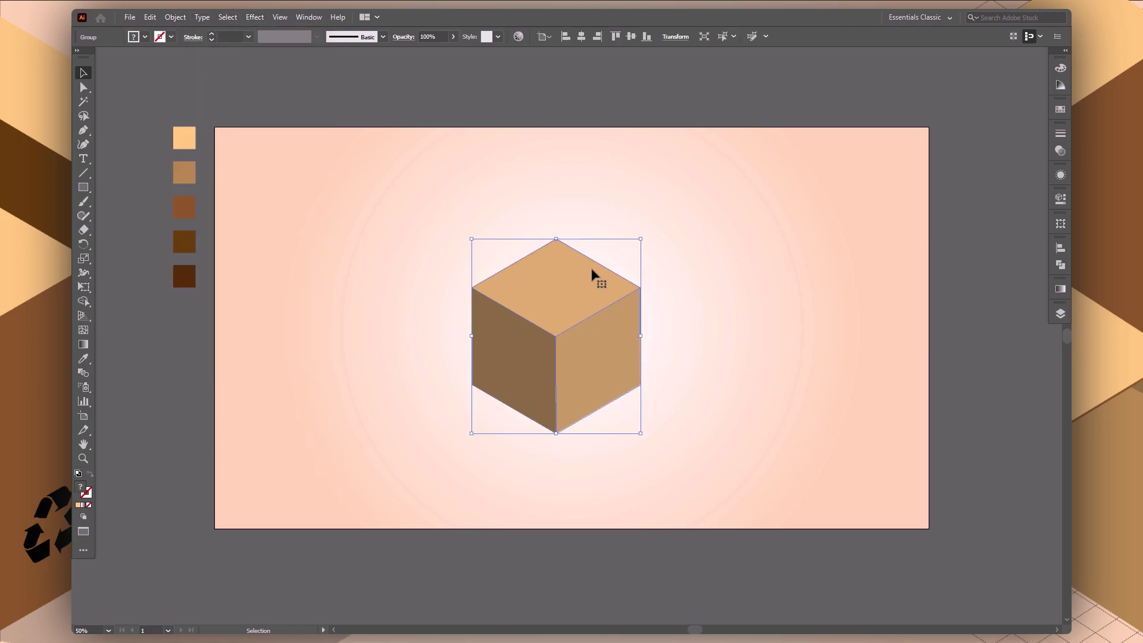
Step: Finish expanding the cube and ungroup its faces twice
{"action": "left_click", "coordinate": [559, 294]}
{"action": "right_click", "coordinate": [559, 295]}
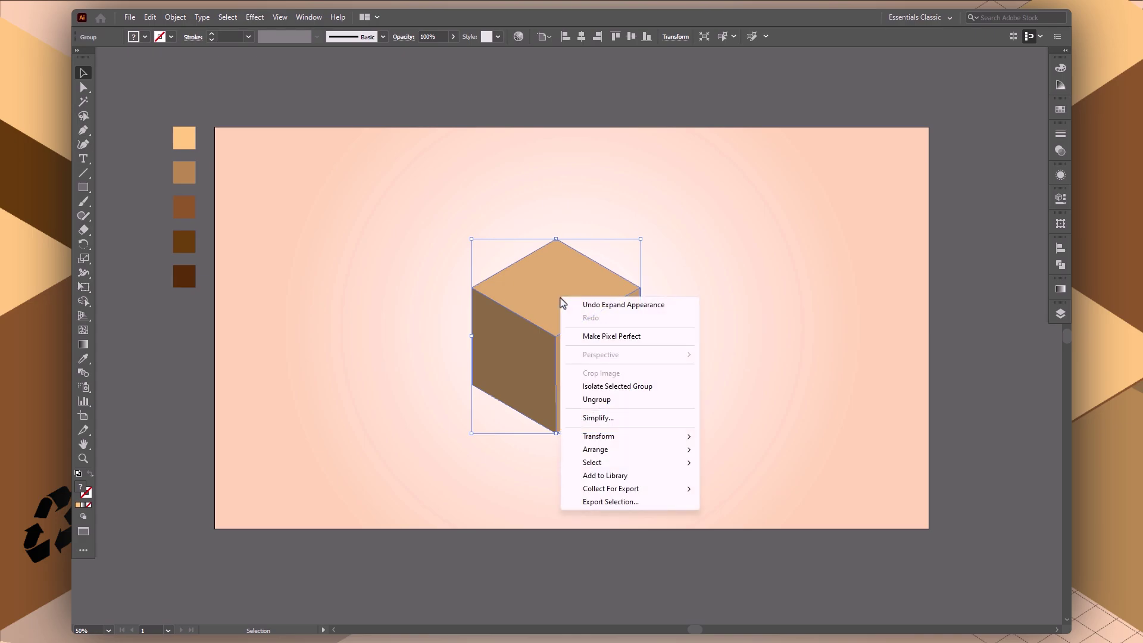
{"action": "left_click", "coordinate": [594, 398]}
{"action": "left_click", "coordinate": [699, 310]}
{"action": "left_click", "coordinate": [531, 296]}
{"action": "right_click", "coordinate": [528, 289]}
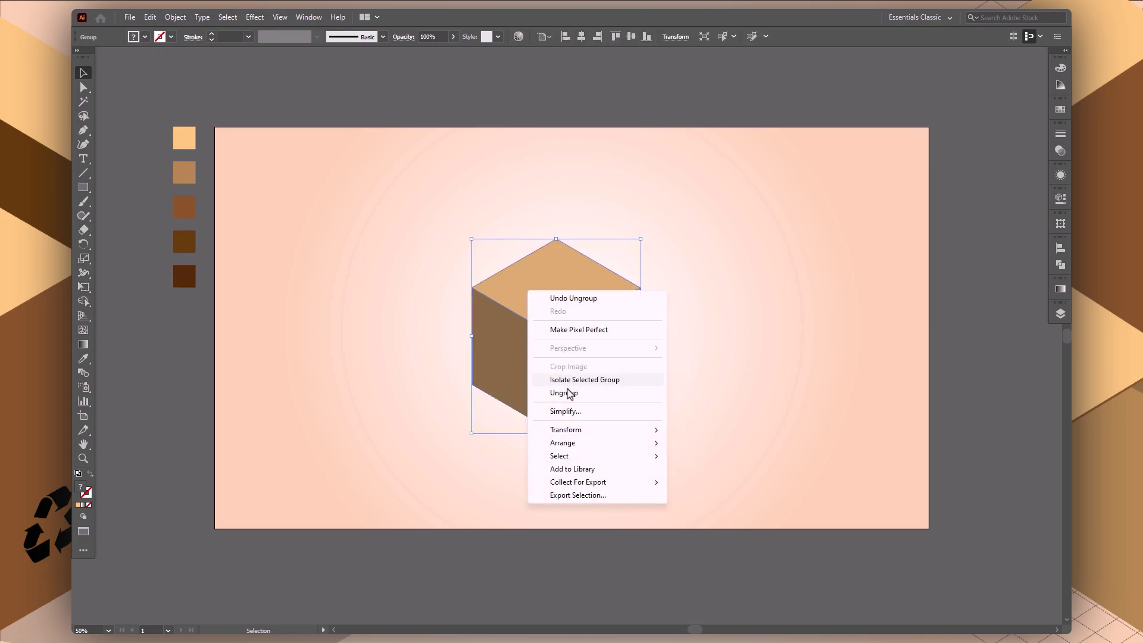
{"action": "left_click", "coordinate": [566, 390]}
{"action": "left_click", "coordinate": [712, 270]}
Step: Colour the cube's right face with the darker brown swatch
{"action": "left_click", "coordinate": [589, 291]}
{"action": "left_click", "coordinate": [516, 370]}
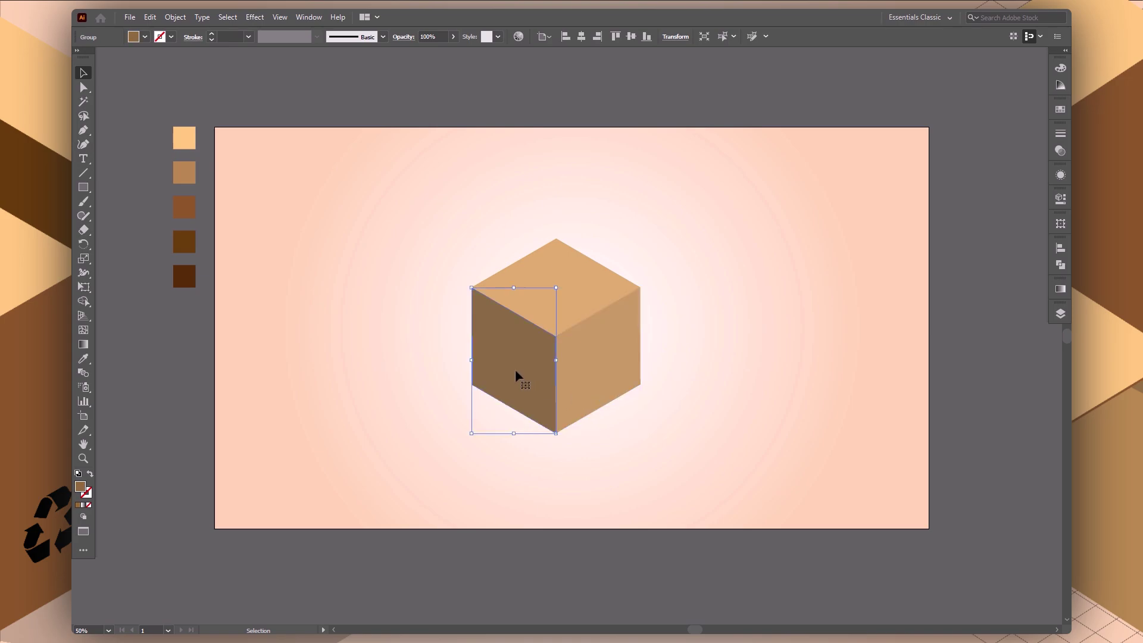
{"action": "left_click", "coordinate": [701, 292]}
{"action": "left_click", "coordinate": [621, 362]}
{"action": "key", "text": "i"}
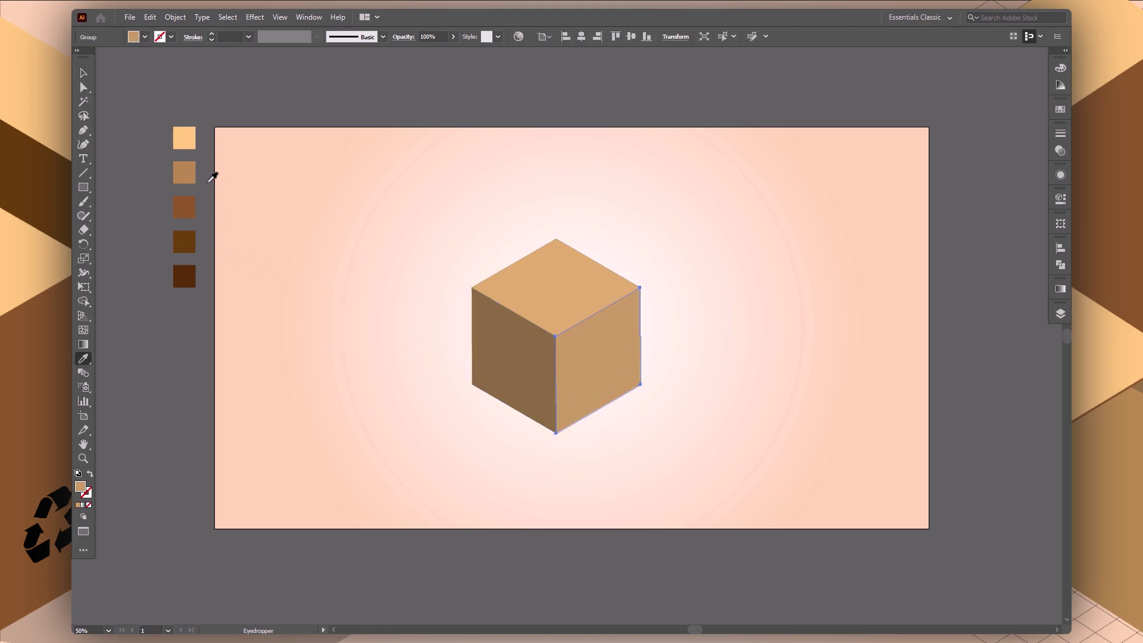
{"action": "left_click", "coordinate": [190, 206]}
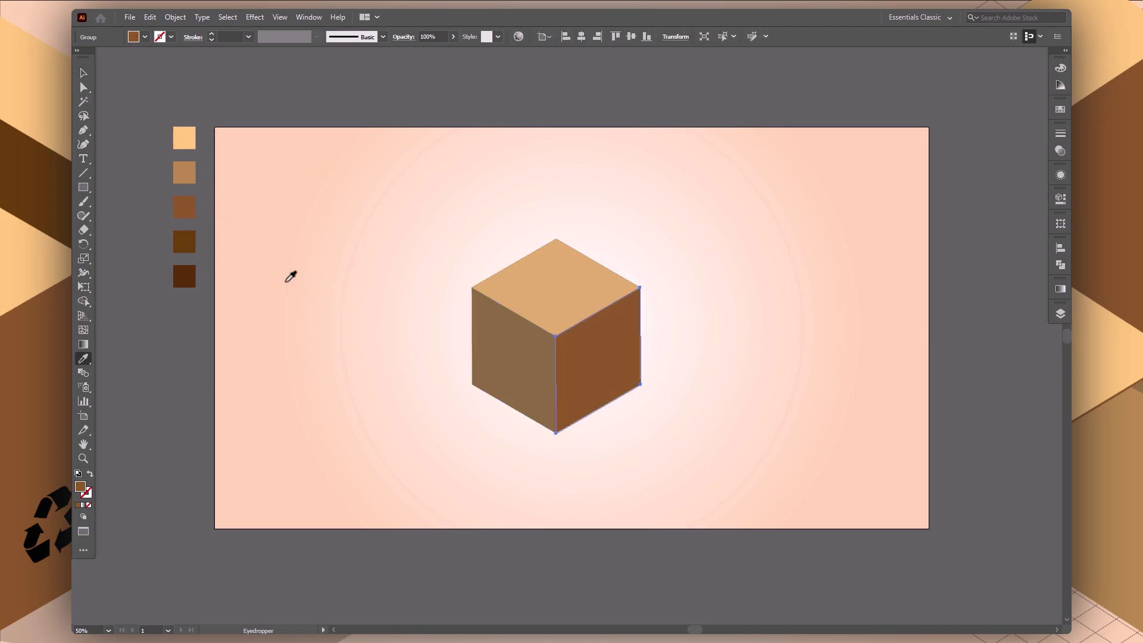
{"action": "key", "text": "v"}
{"action": "left_click", "coordinate": [309, 276]}
Step: Colour the left face light brown and the top face peach from the swatches
{"action": "left_click", "coordinate": [544, 376]}
{"action": "key", "text": "i"}
{"action": "left_click", "coordinate": [185, 172]}
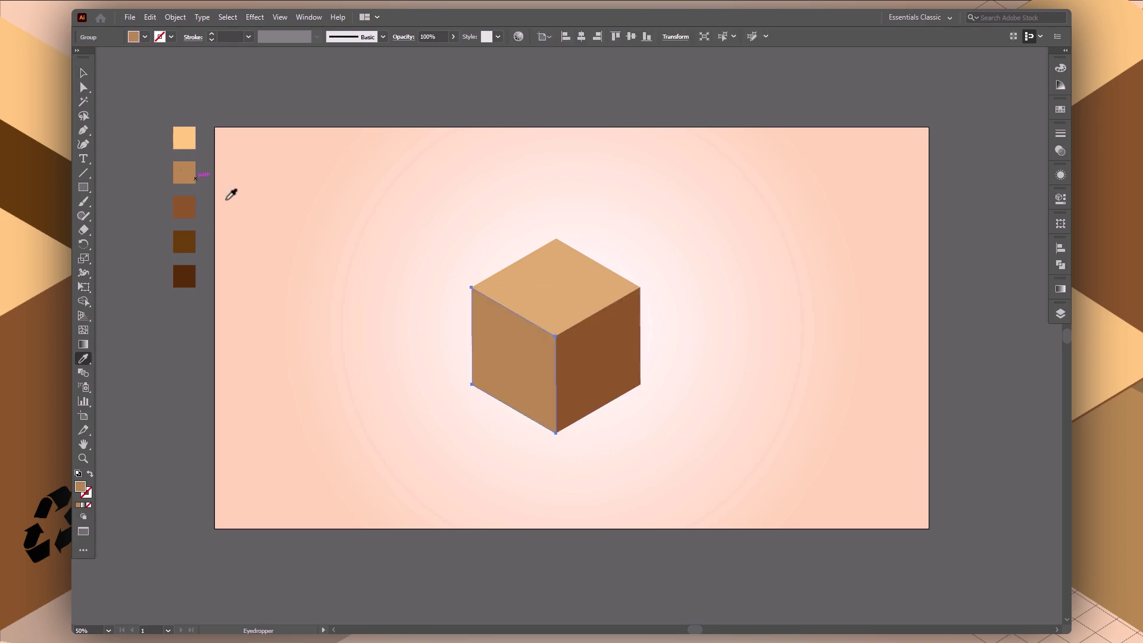
{"action": "key", "text": "v"}
{"action": "left_click", "coordinate": [560, 264]}
{"action": "key", "text": "i"}
{"action": "left_click", "coordinate": [184, 138]}
{"action": "key", "text": "v"}
{"action": "left_click", "coordinate": [683, 277]}
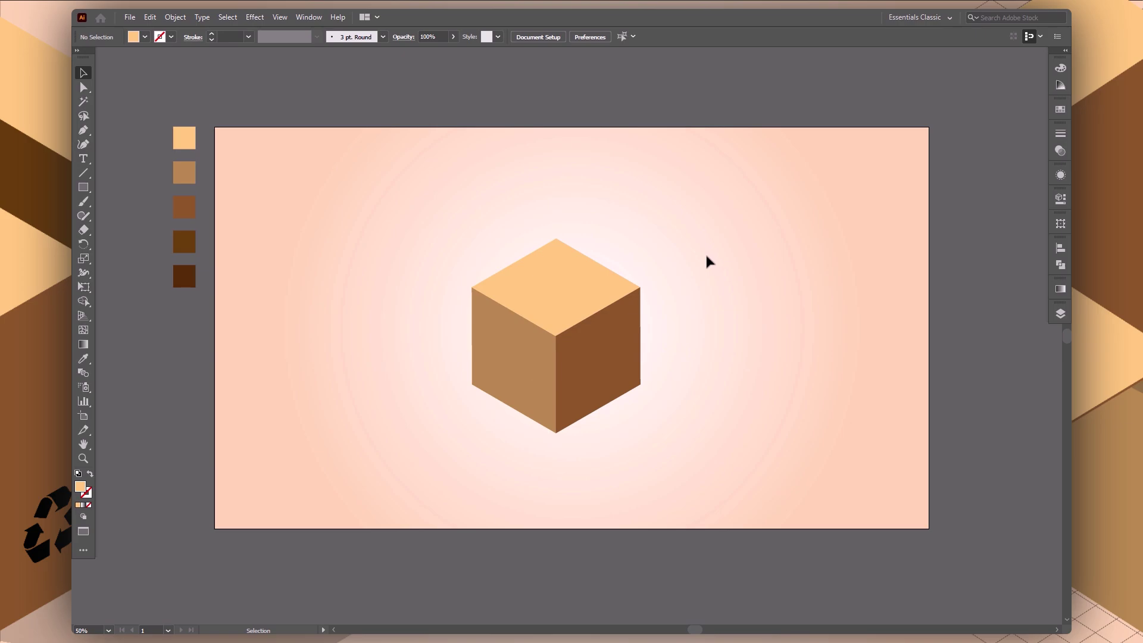
Step: Outline a four-point tape strip across the cube's top face with the Pen tool
{"action": "key", "text": "p"}
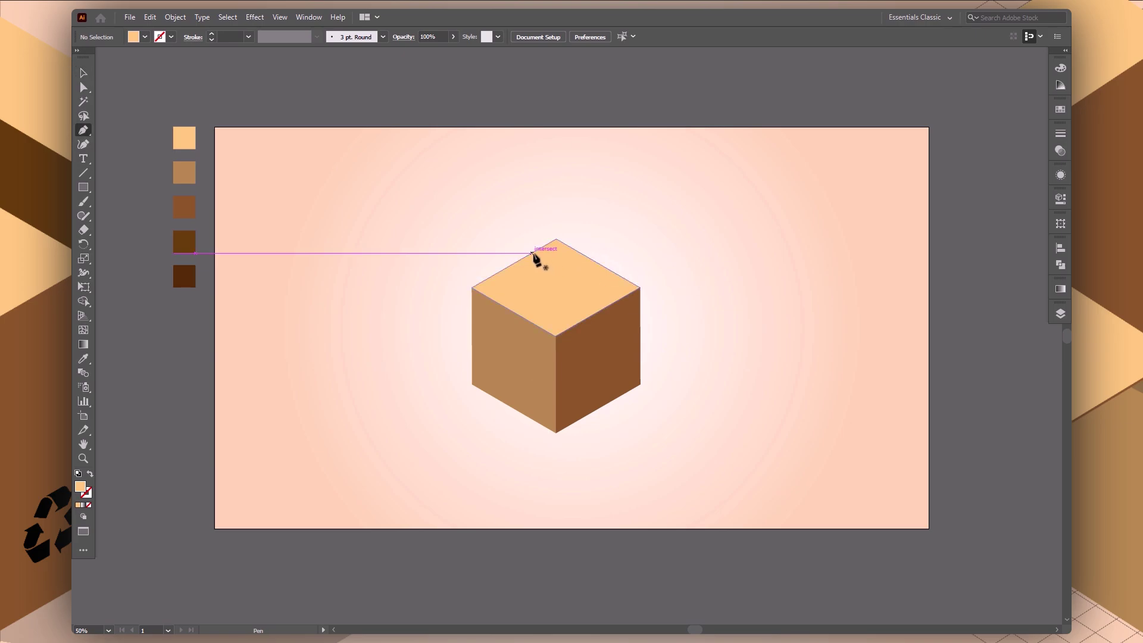
{"action": "left_click", "coordinate": [532, 254]}
{"action": "left_click", "coordinate": [507, 267]}
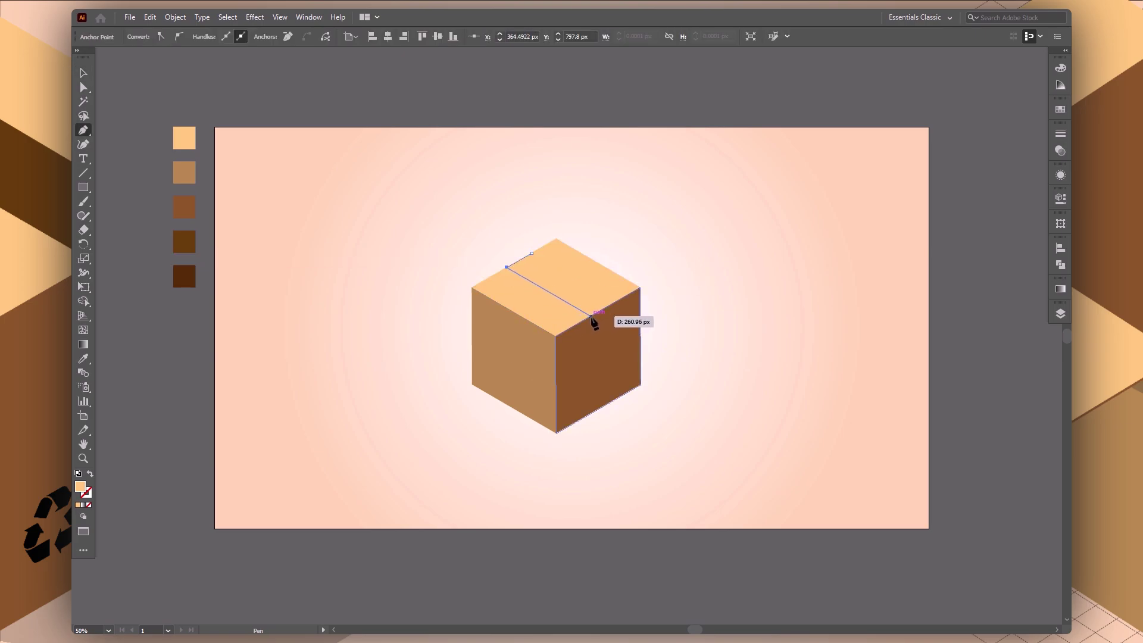
{"action": "left_click", "coordinate": [590, 315]}
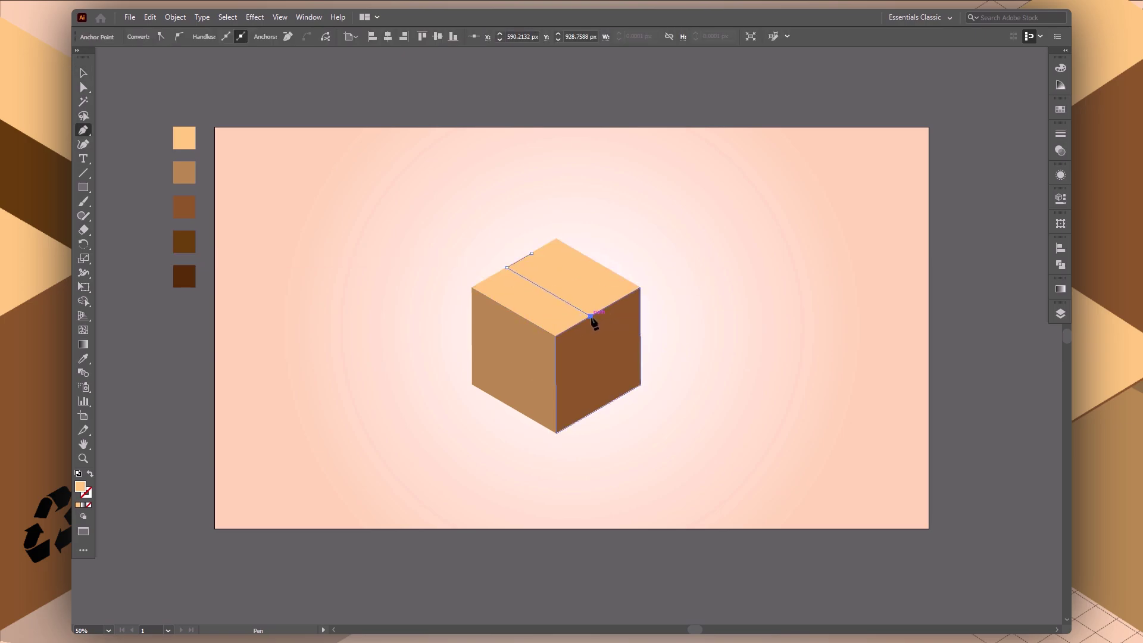
{"action": "left_click", "coordinate": [532, 253]}
{"action": "key", "text": "a"}
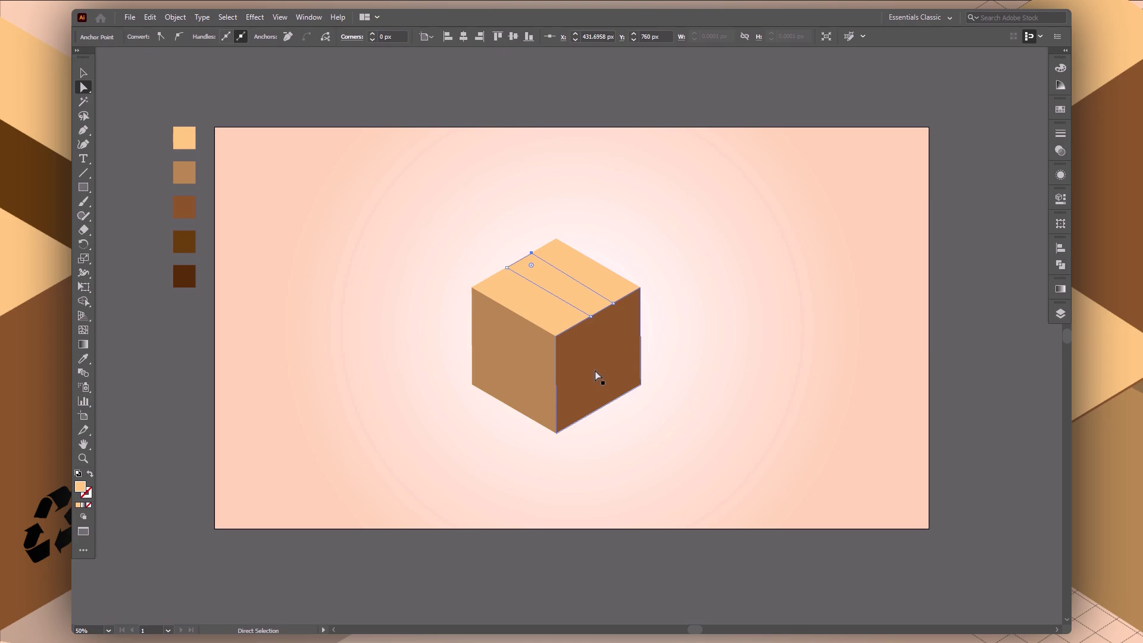
Step: Fill the tape strip with the dark brown swatch
{"action": "left_click", "coordinate": [684, 341]}
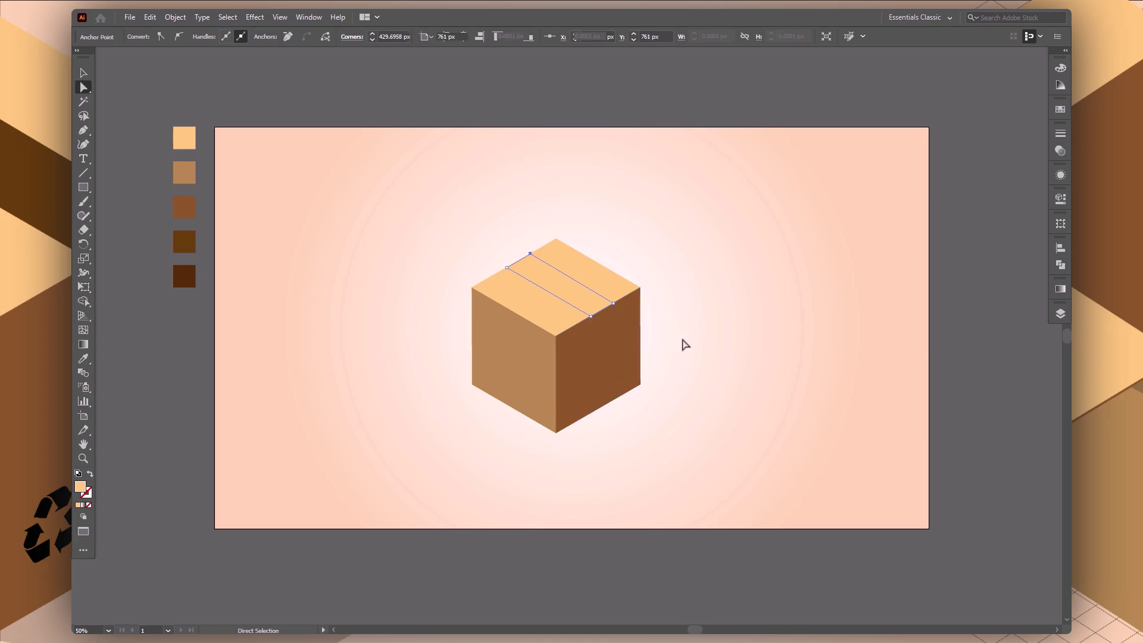
{"action": "left_click", "coordinate": [577, 309]}
{"action": "key", "text": "v"}
{"action": "left_click", "coordinate": [710, 268]}
{"action": "left_click", "coordinate": [576, 288]}
{"action": "key", "text": "i"}
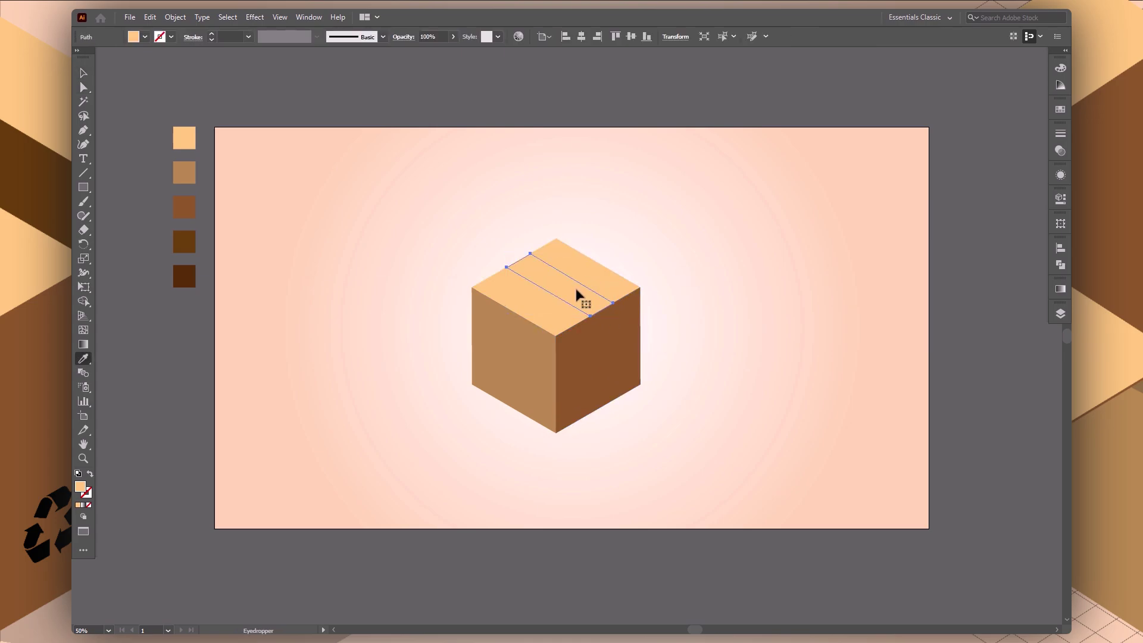
{"action": "left_click", "coordinate": [189, 207]}
{"action": "left_click", "coordinate": [195, 237]}
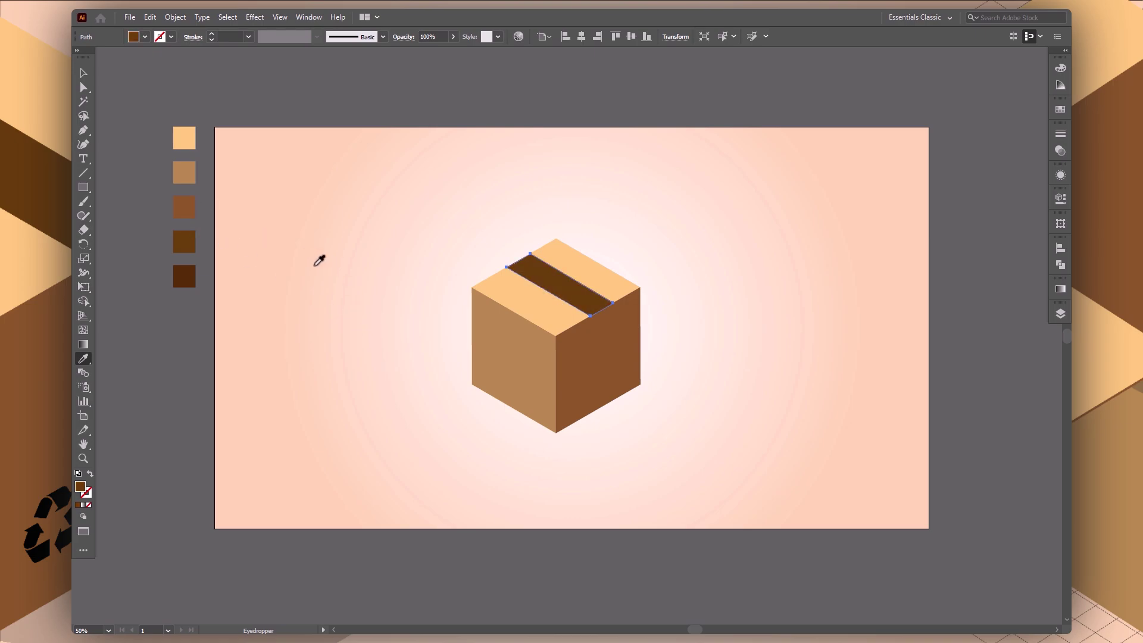
Step: Deselect and reselect the dark tape strip to check its fill
{"action": "key", "text": "v"}
{"action": "left_click", "coordinate": [667, 345]}
{"action": "left_click", "coordinate": [572, 306]}
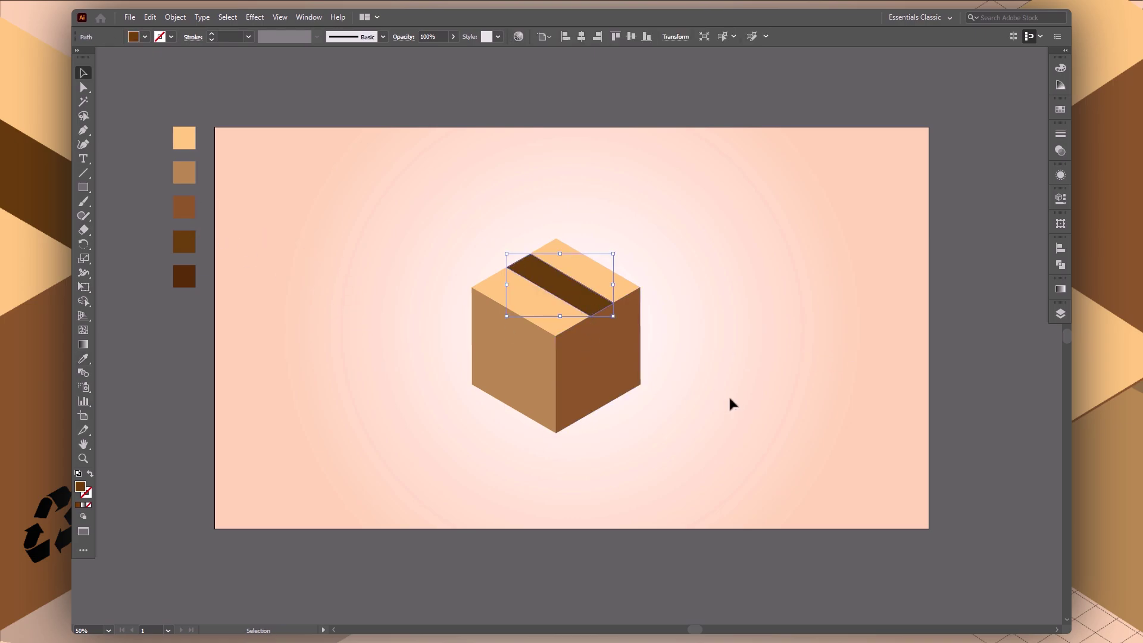
{"action": "left_click", "coordinate": [734, 394]}
{"action": "left_click", "coordinate": [572, 306]}
Step: Outline the tape flap hanging down the cube's right face with the Pen tool
{"action": "left_click", "coordinate": [801, 388]}
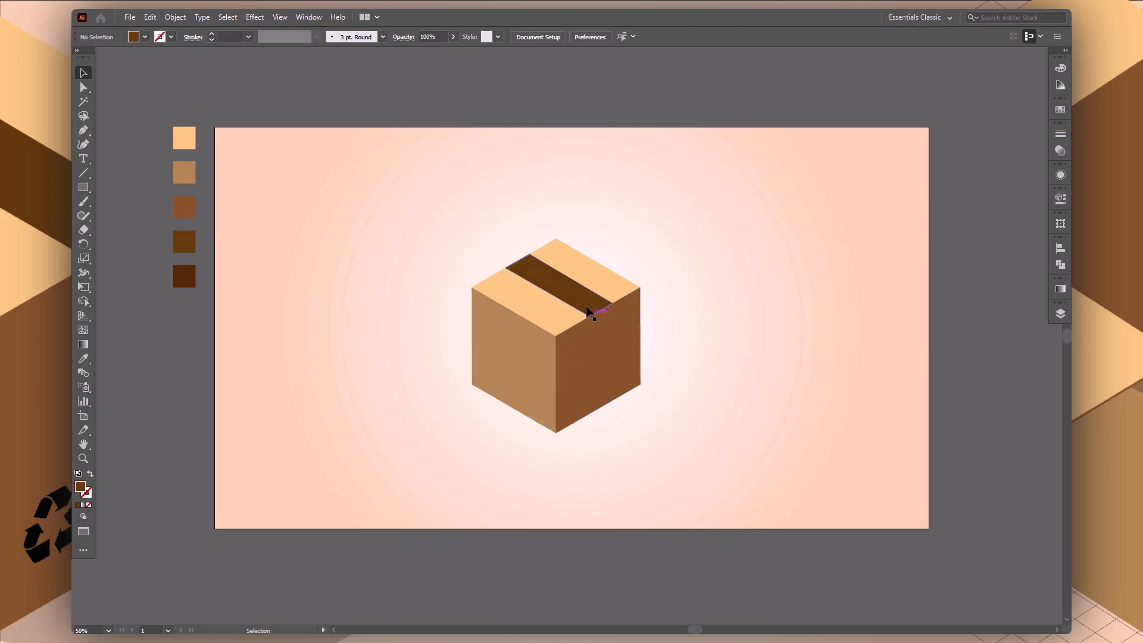
{"action": "left_click", "coordinate": [592, 309]}
{"action": "left_click", "coordinate": [680, 380]}
{"action": "key", "text": "p"}
{"action": "left_click", "coordinate": [613, 303]}
{"action": "key", "text": "ctrl+z"}
{"action": "left_click", "coordinate": [589, 316]}
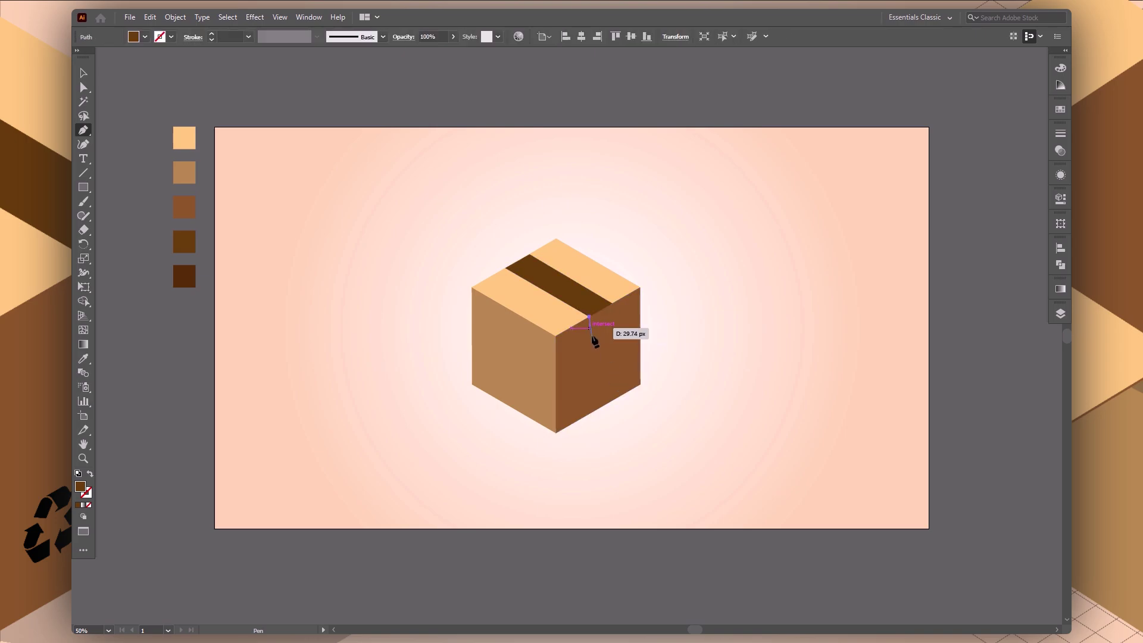
{"action": "left_click", "coordinate": [589, 346]}
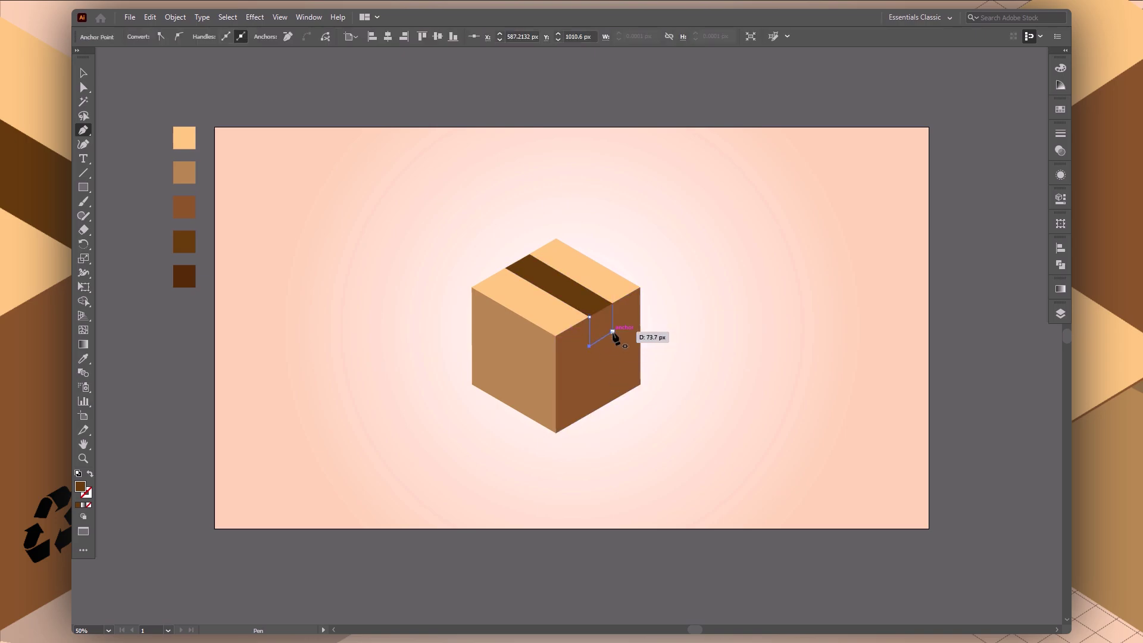
{"action": "left_click", "coordinate": [613, 303]}
{"action": "key", "text": "v"}
Step: Fill the tape flap with the darkest brown swatch
{"action": "key", "text": "ctrl+shift+a"}
{"action": "left_click", "coordinate": [600, 335]}
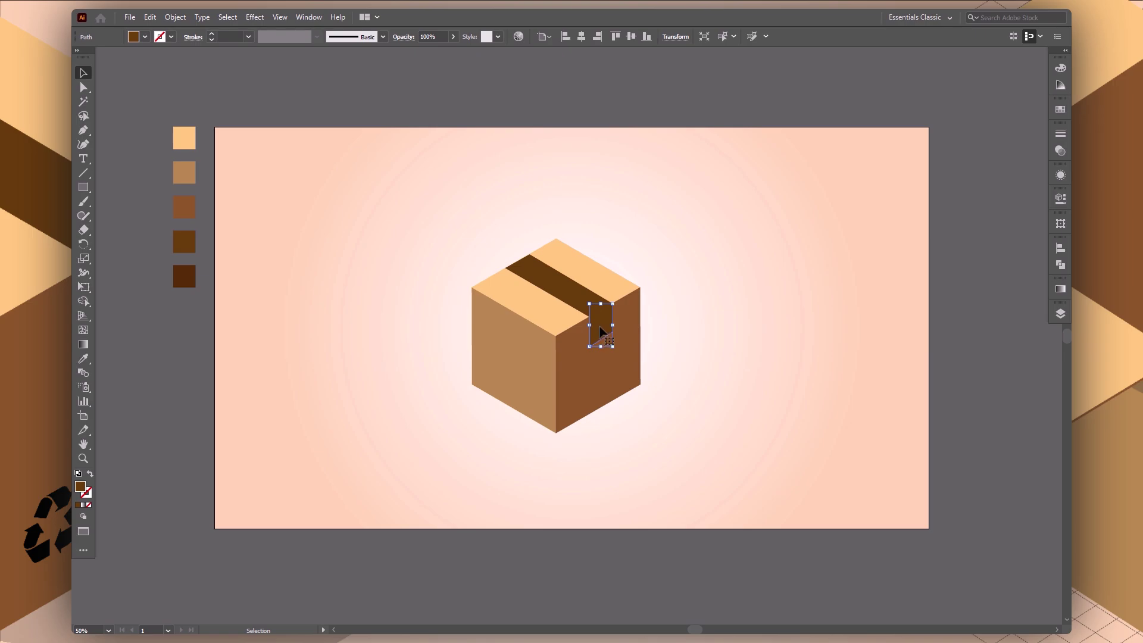
{"action": "key", "text": "p"}
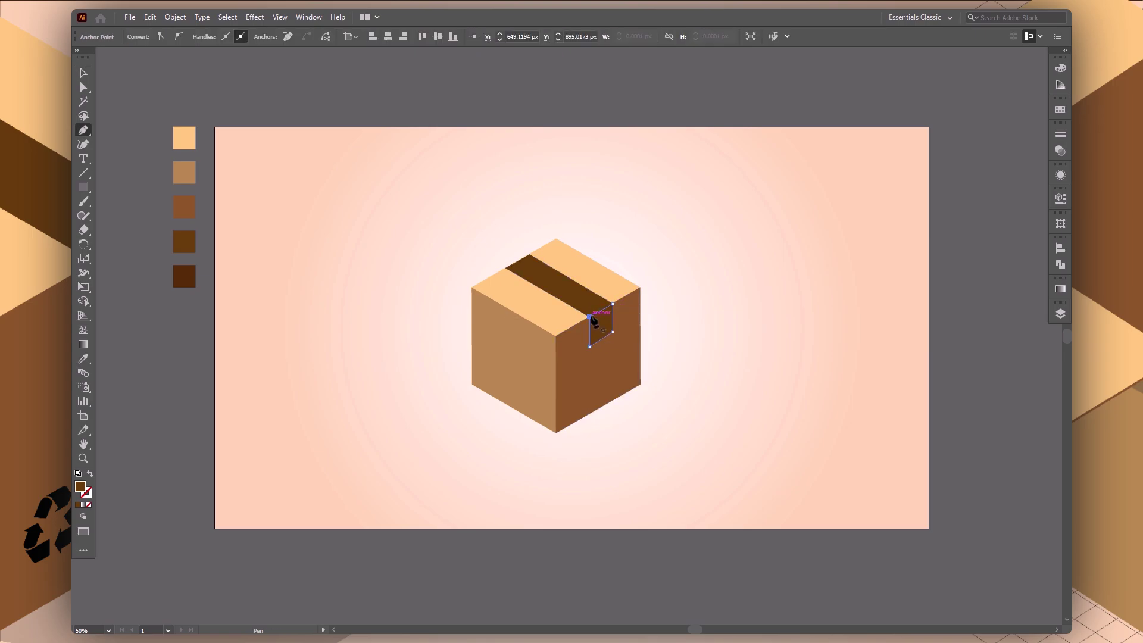
{"action": "key", "text": "v"}
{"action": "left_click", "coordinate": [603, 327]}
{"action": "key", "text": "i"}
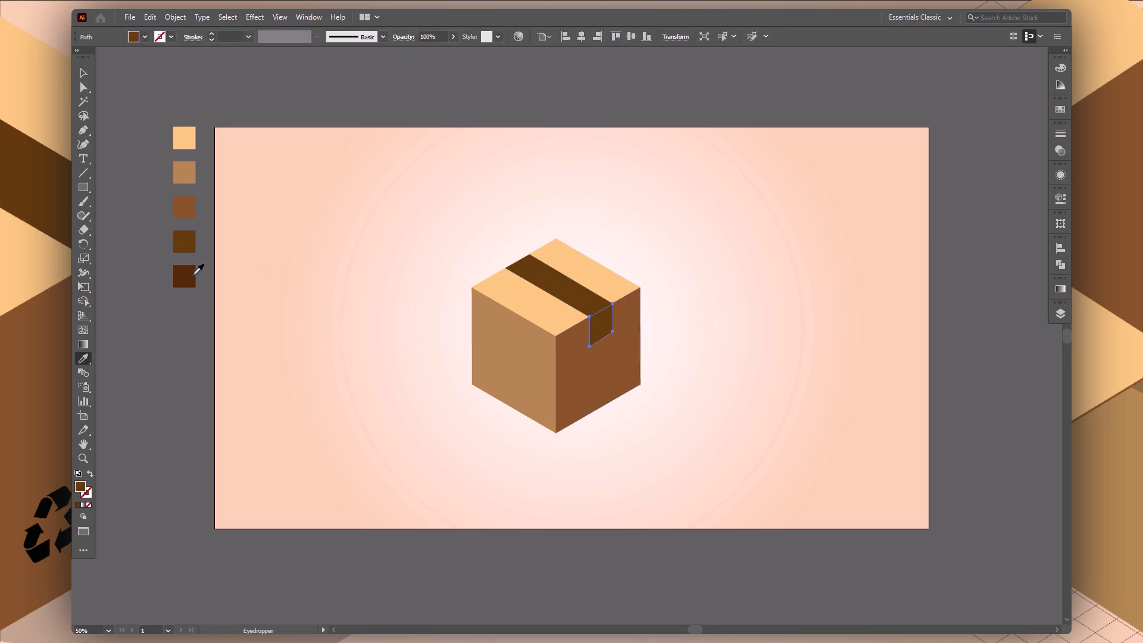
{"action": "left_click", "coordinate": [195, 274]}
{"action": "key", "text": "v"}
{"action": "left_click", "coordinate": [840, 410]}
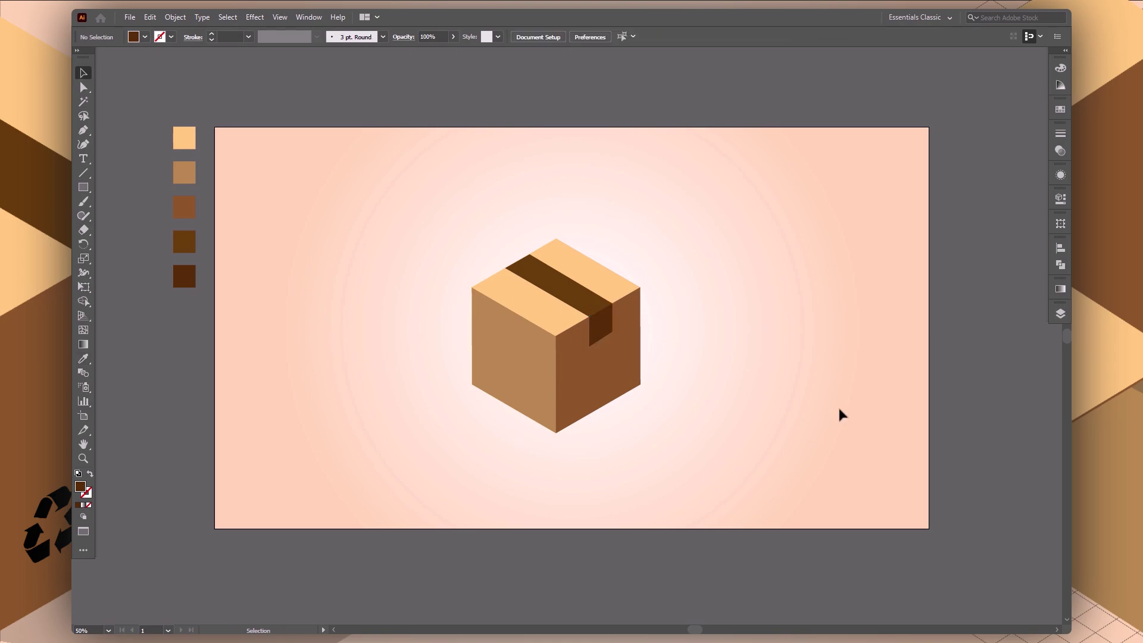
Step: Nudge the flap's lower corner anchor down 1 px
{"action": "left_click", "coordinate": [599, 343]}
{"action": "left_click", "coordinate": [736, 349]}
{"action": "key", "text": "a"}
{"action": "left_click", "coordinate": [613, 331]}
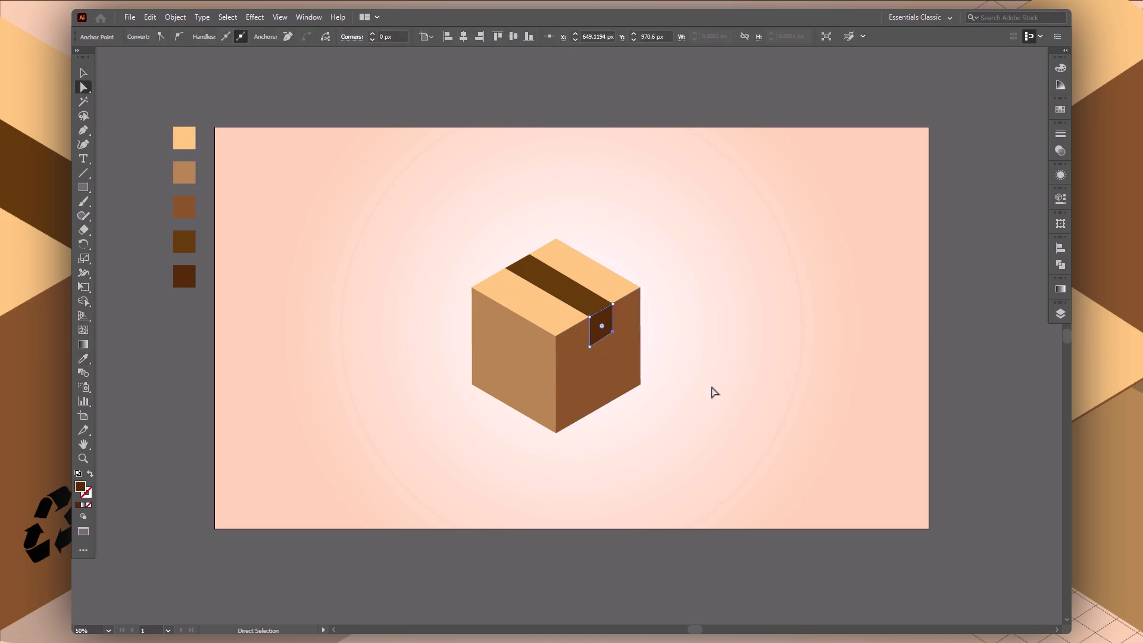
{"action": "key", "text": "Down"}
{"action": "left_click", "coordinate": [713, 393]}
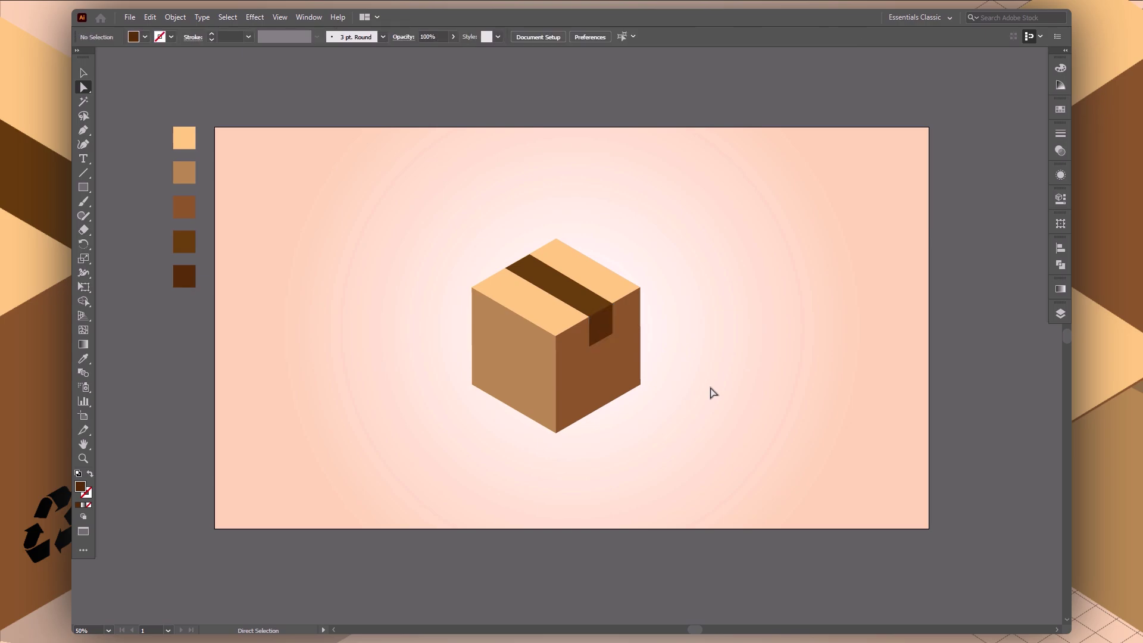
Step: Move the whole box to the left and select the placed recycle image
{"action": "key", "text": "v"}
{"action": "left_click_drag", "start_coordinate": [414, 201], "coordinate": [695, 453]}
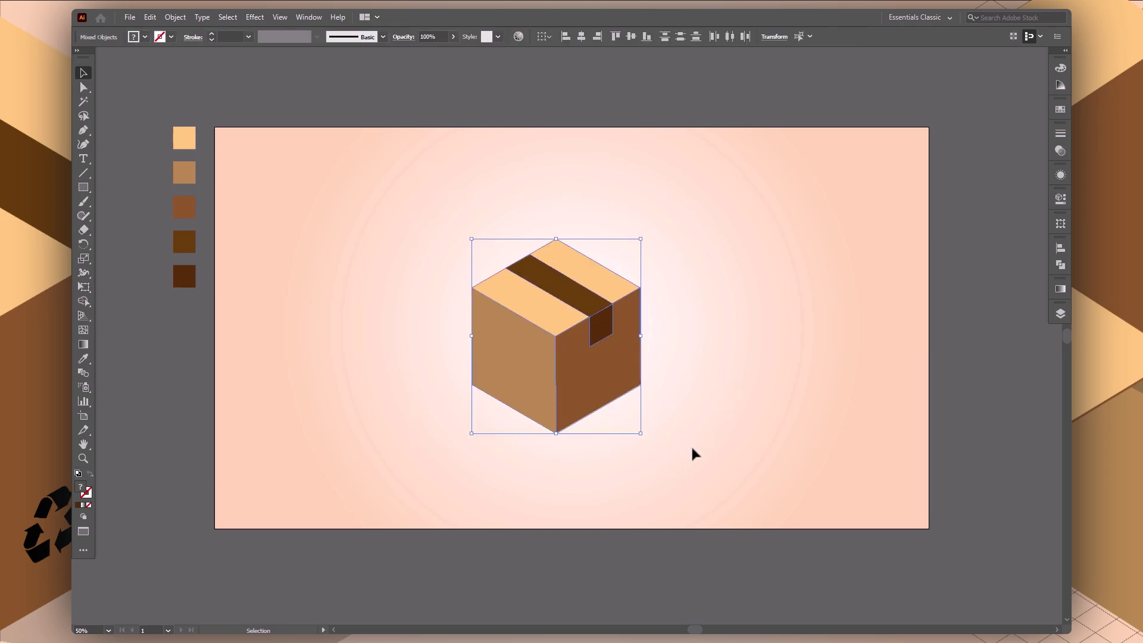
{"action": "left_click_drag", "start_coordinate": [577, 393], "coordinate": [443, 386]}
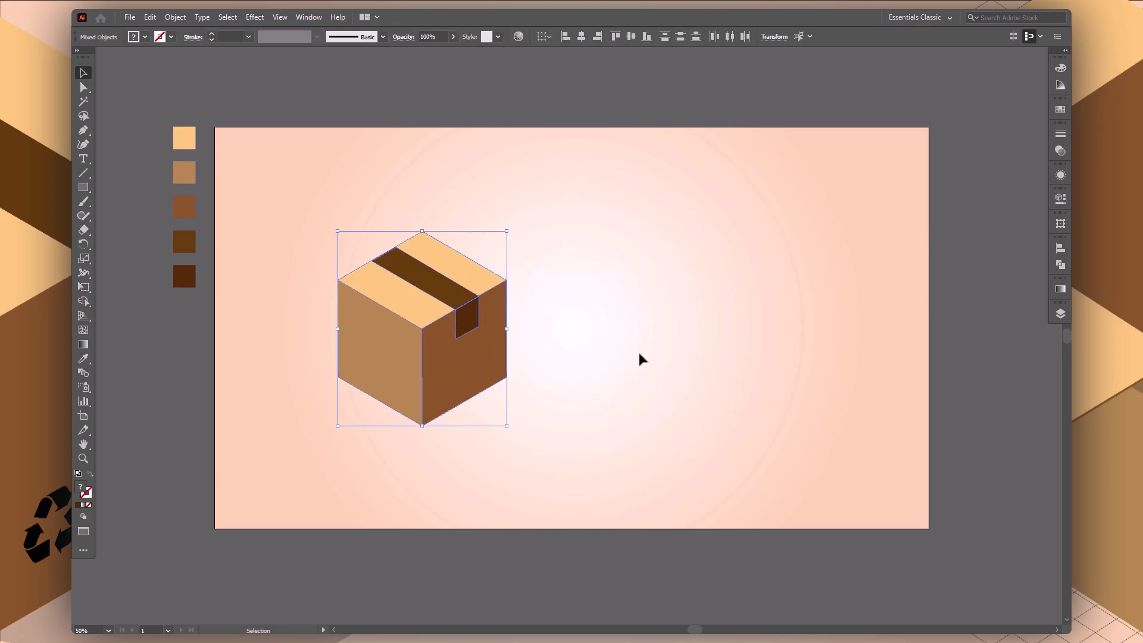
{"action": "left_click", "coordinate": [638, 357]}
{"action": "left_click", "coordinate": [624, 332]}
Step: Trace the recycle image as Black and White Logo, expand, remove its white background, shrink it
{"action": "left_click", "coordinate": [388, 37]}
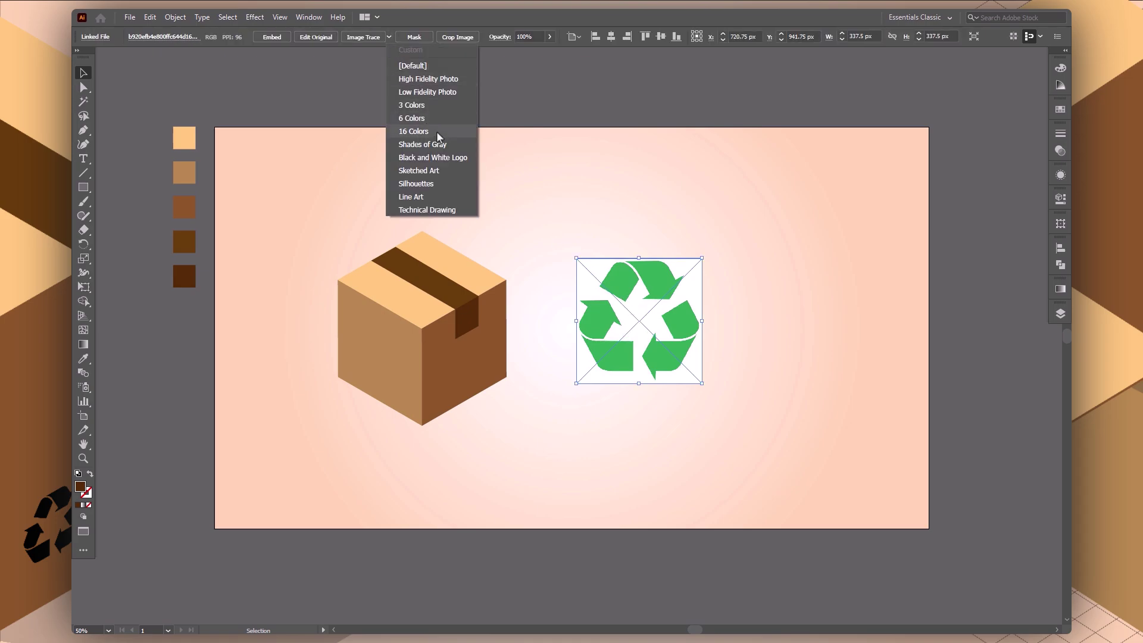
{"action": "left_click", "coordinate": [438, 157]}
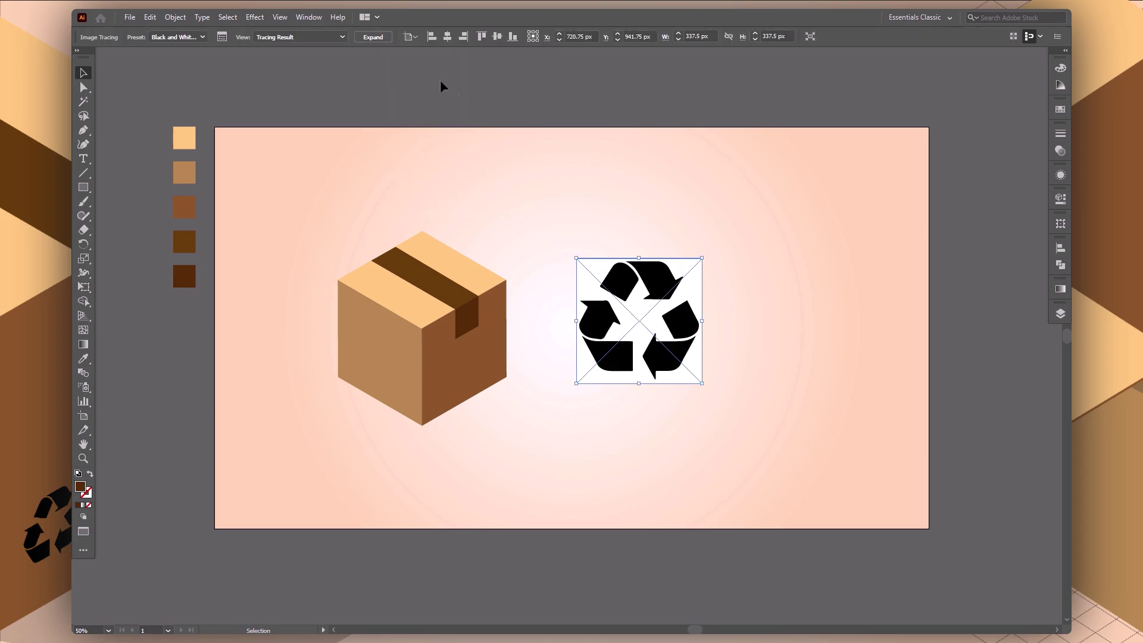
{"action": "left_click", "coordinate": [373, 37]}
{"action": "double_click", "coordinate": [628, 327]}
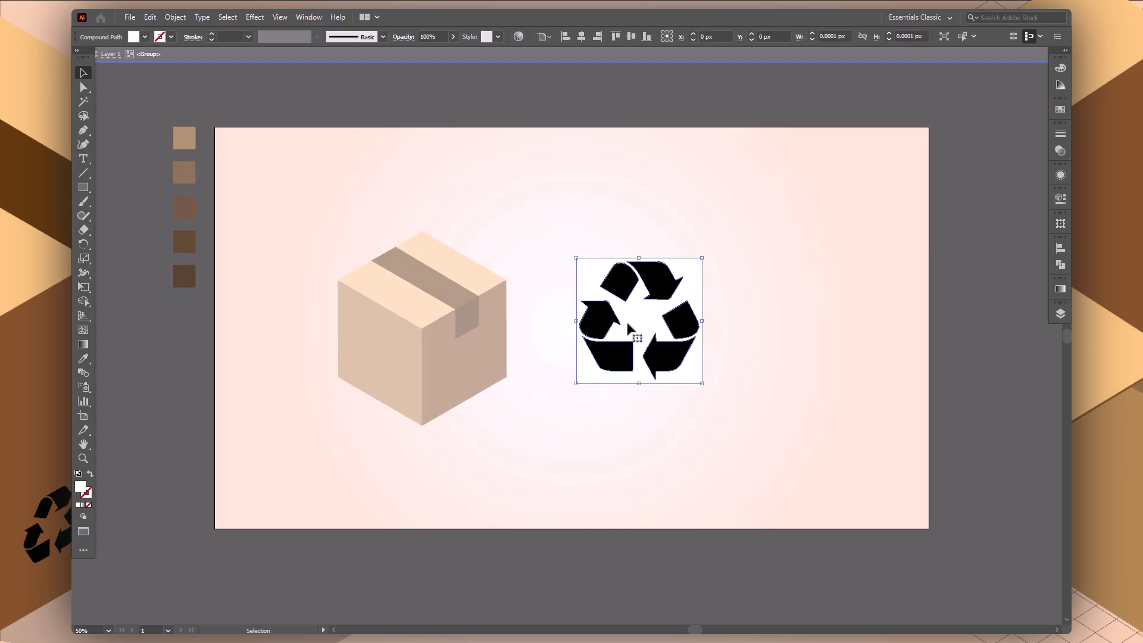
{"action": "key", "text": "Delete"}
{"action": "double_click", "coordinate": [758, 253]}
{"action": "left_click", "coordinate": [680, 287]}
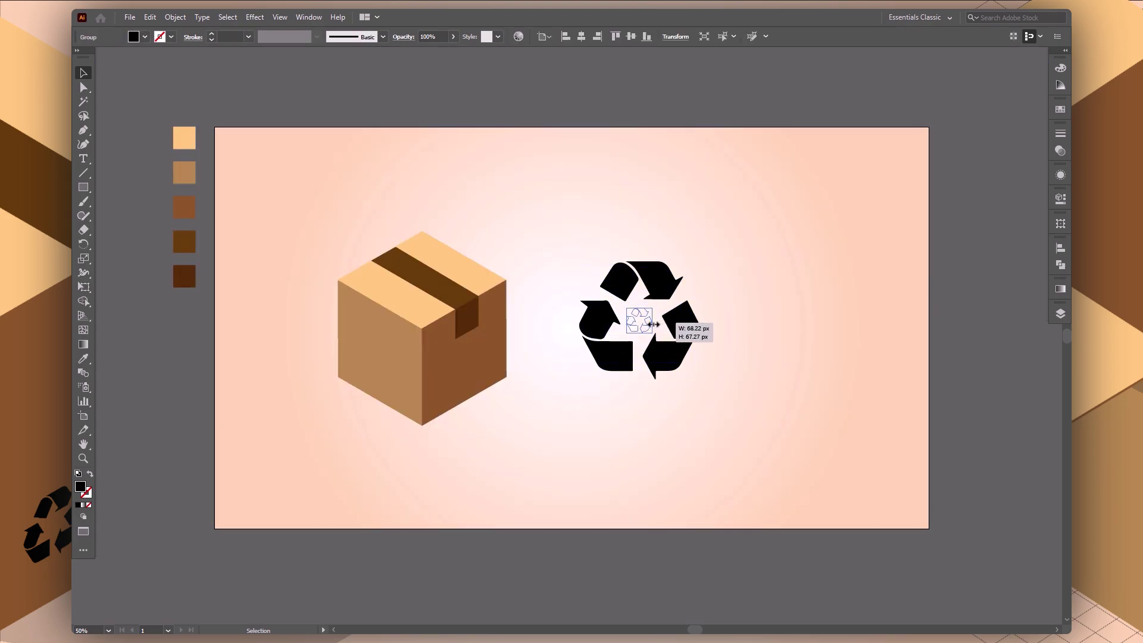
{"action": "left_click_drag", "start_coordinate": [700, 322], "coordinate": [652, 321]}
Step: Apply a 3D Rotate at Isometric Right to the recycle symbol and move it onto the box
{"action": "left_click", "coordinate": [254, 17]}
{"action": "mouse_move", "coordinate": [265, 85]}
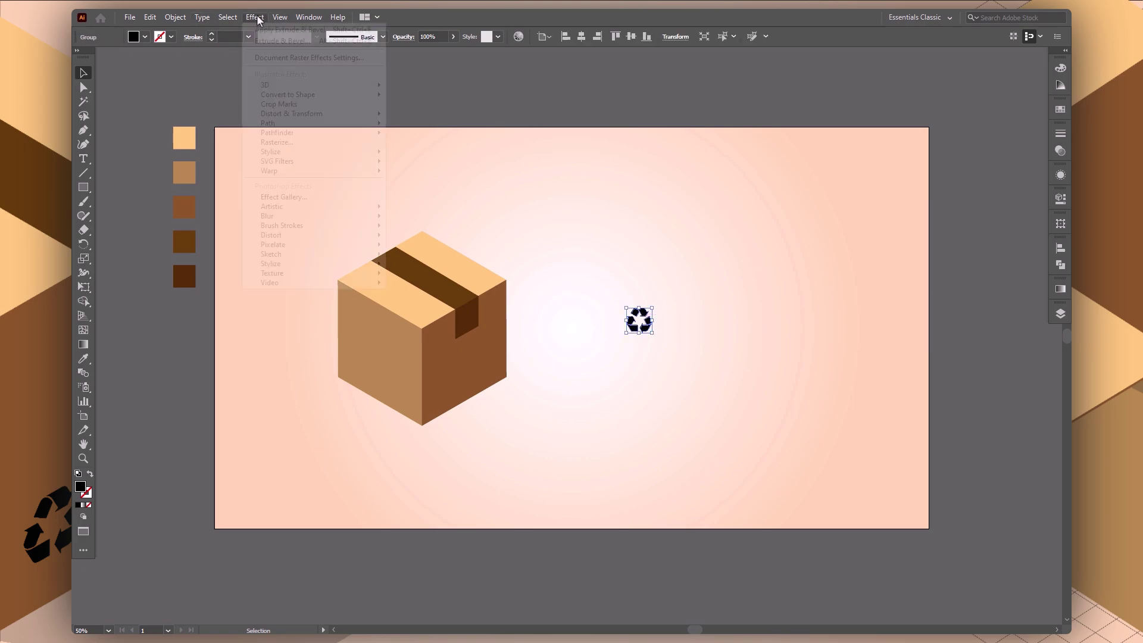
{"action": "left_click", "coordinate": [418, 112]}
{"action": "left_click", "coordinate": [756, 180]}
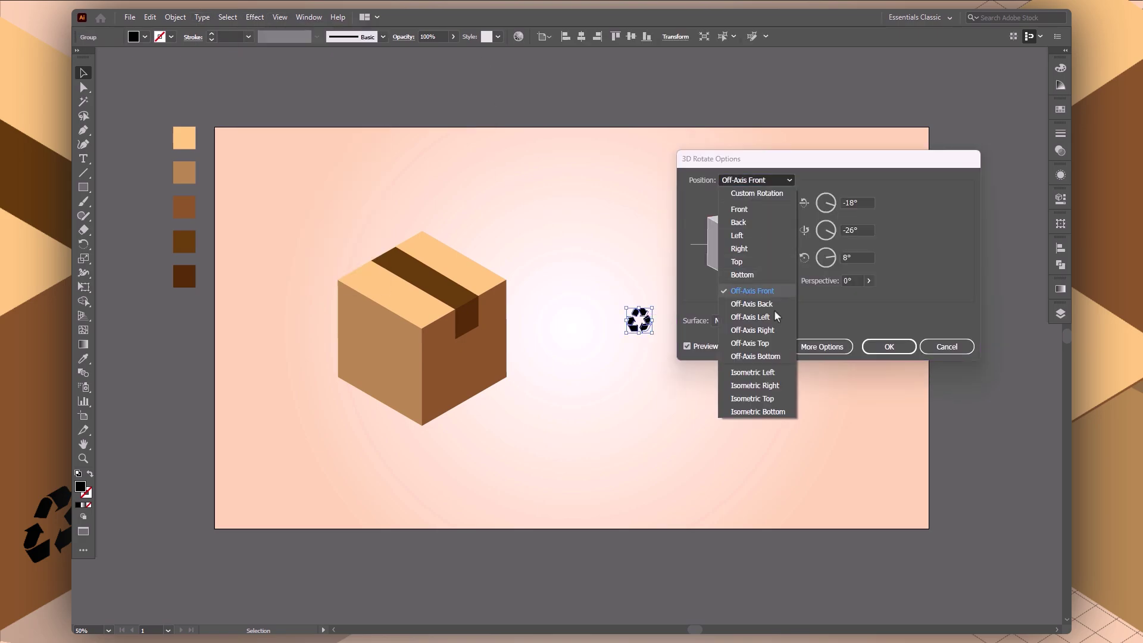
{"action": "left_click", "coordinate": [767, 386]}
{"action": "left_click", "coordinate": [889, 346]}
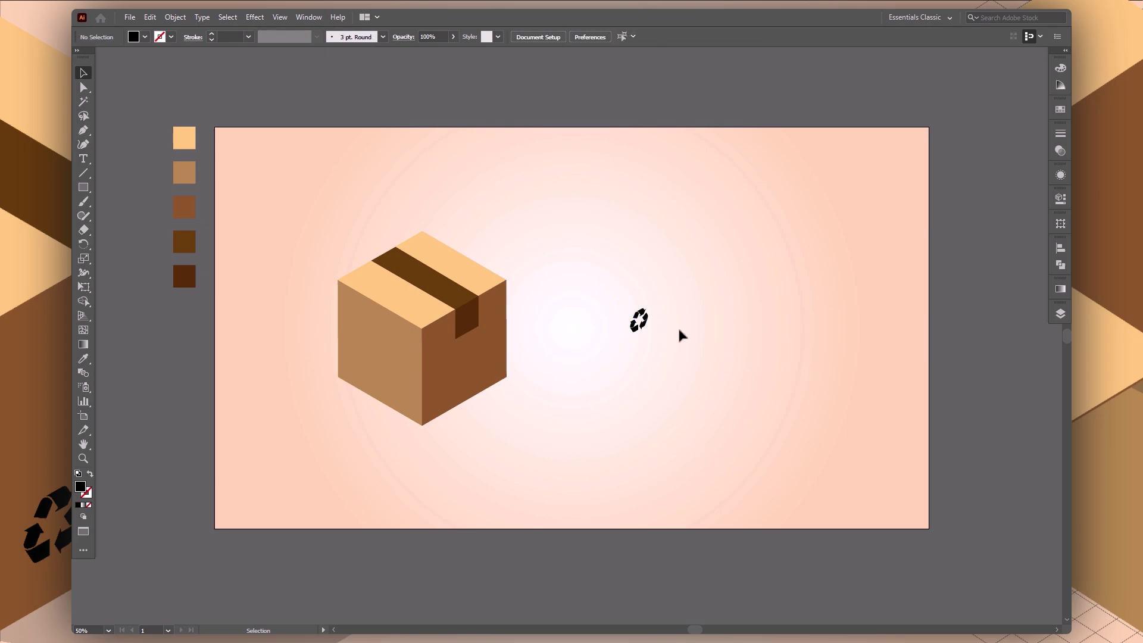
{"action": "mouse_move", "coordinate": [639, 322]}
{"action": "left_mouse_down"}
{"action": "mouse_move", "coordinate": [572, 358]}
{"action": "mouse_move", "coordinate": [444, 390]}
{"action": "left_mouse_up"}
Step: Cut a 230 × 171 px ellipse into a half-ellipse umbrella canopy with a line and Shape Builder
{"action": "left_click", "coordinate": [676, 280]}
{"action": "key", "text": "l"}
{"action": "left_click_drag", "start_coordinate": [635, 264], "coordinate": [721, 328]}
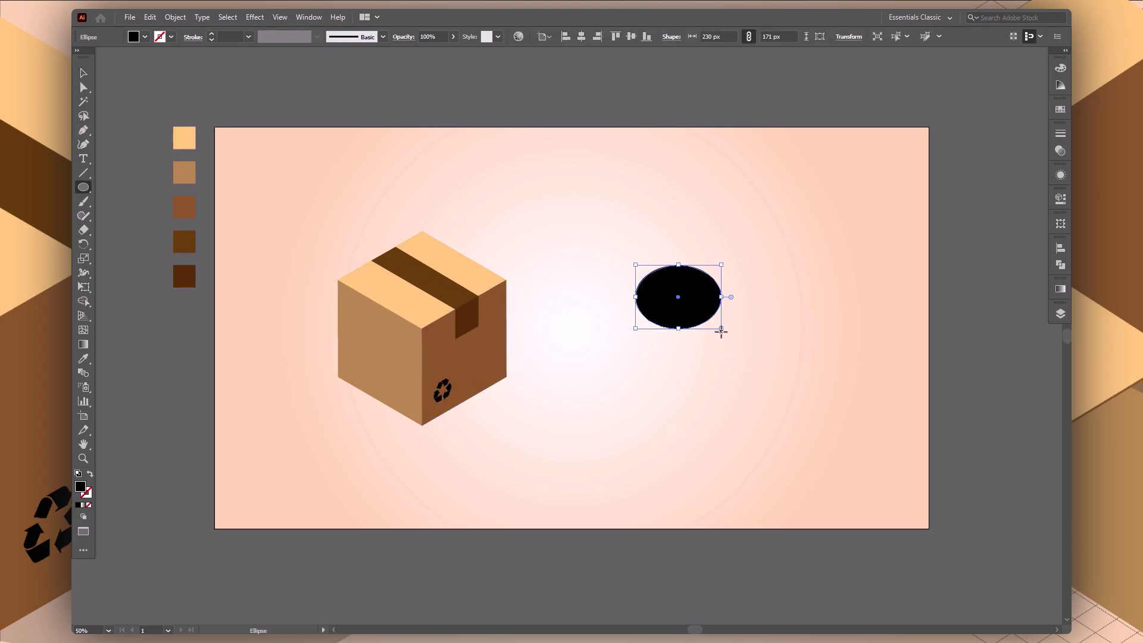
{"action": "key", "text": "p"}
{"action": "left_click", "coordinate": [732, 296]}
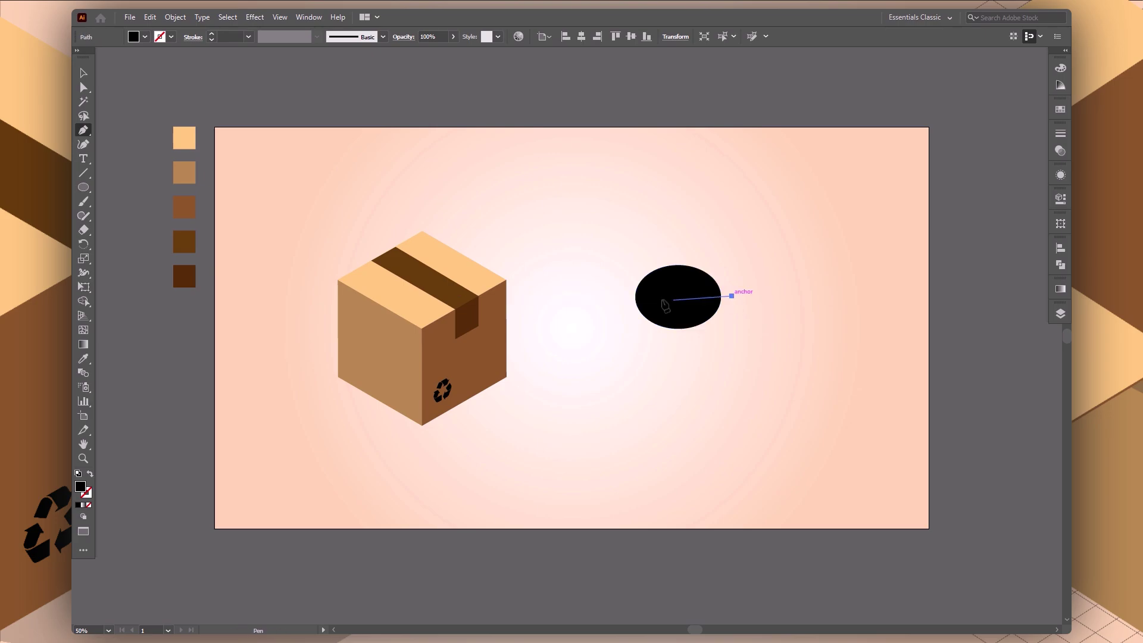
{"action": "left_click", "coordinate": [617, 296]}
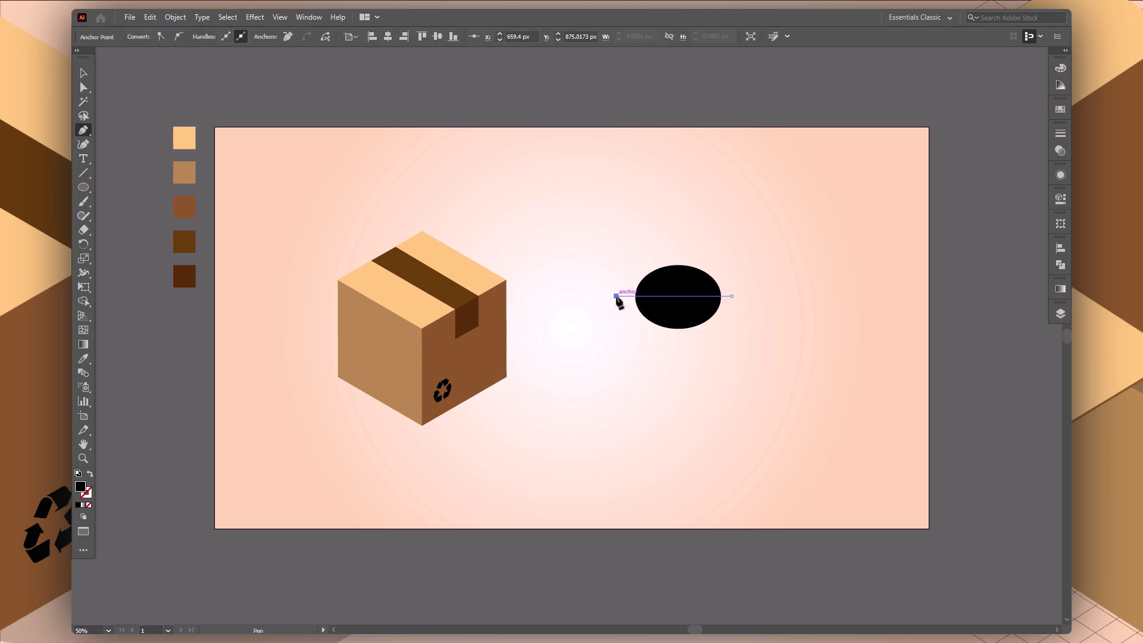
{"action": "key", "text": "v"}
{"action": "mouse_move", "coordinate": [761, 245]}
{"action": "left_mouse_down"}
{"action": "mouse_move", "coordinate": [715, 316]}
{"action": "mouse_move", "coordinate": [634, 310]}
{"action": "left_mouse_up"}
{"action": "key", "text": "shift+m"}
{"action": "key", "text": "v"}
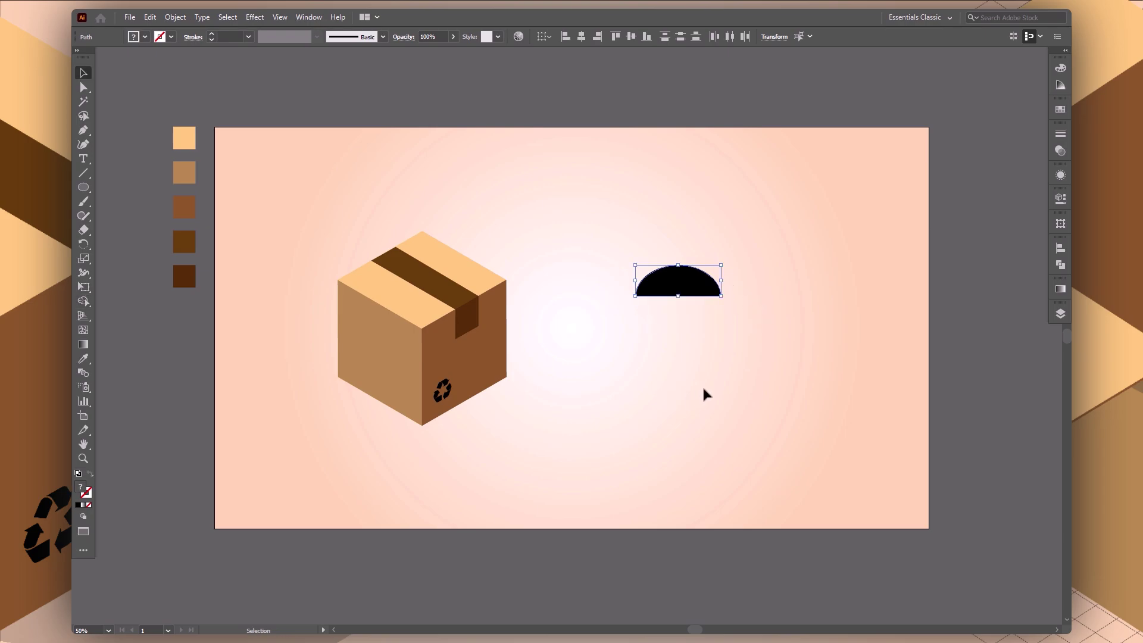
{"action": "left_click_drag", "start_coordinate": [721, 280], "coordinate": [715, 281]}
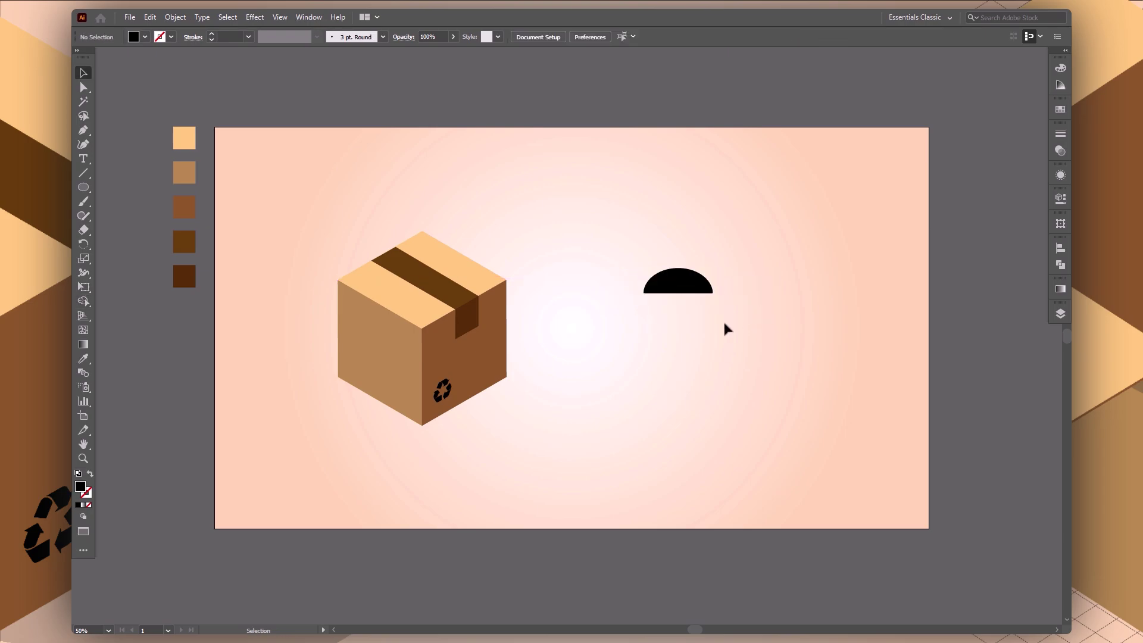
Step: Draw the umbrella handle, swap its fill to a stroke, and round it into a hook
{"action": "key", "text": "p"}
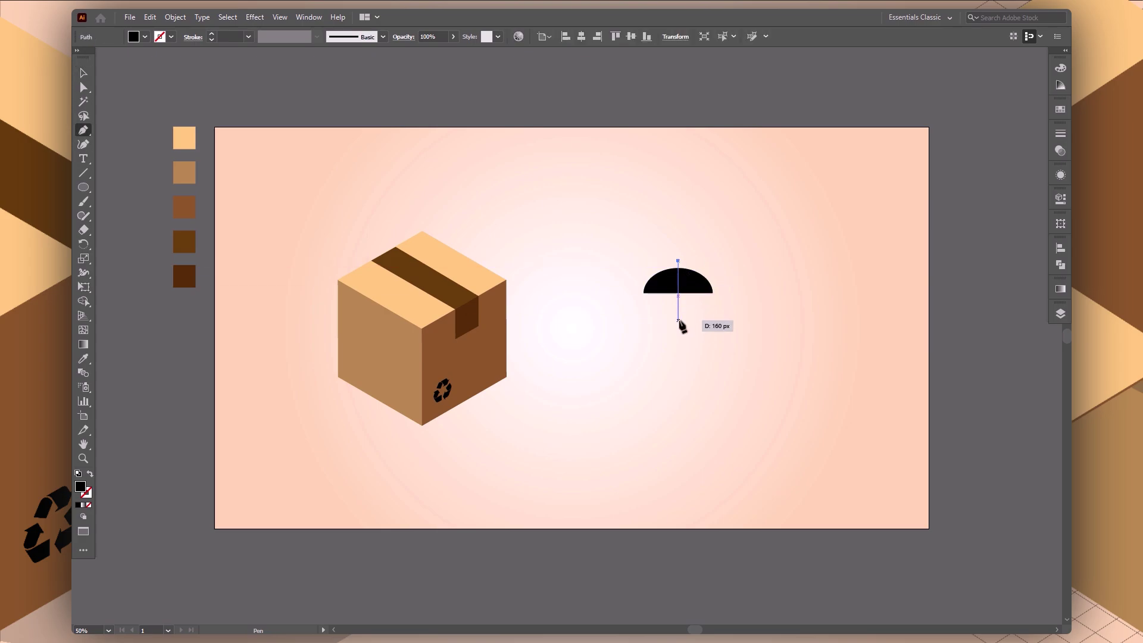
{"action": "left_click", "coordinate": [678, 324]}
{"action": "left_click", "coordinate": [690, 324]}
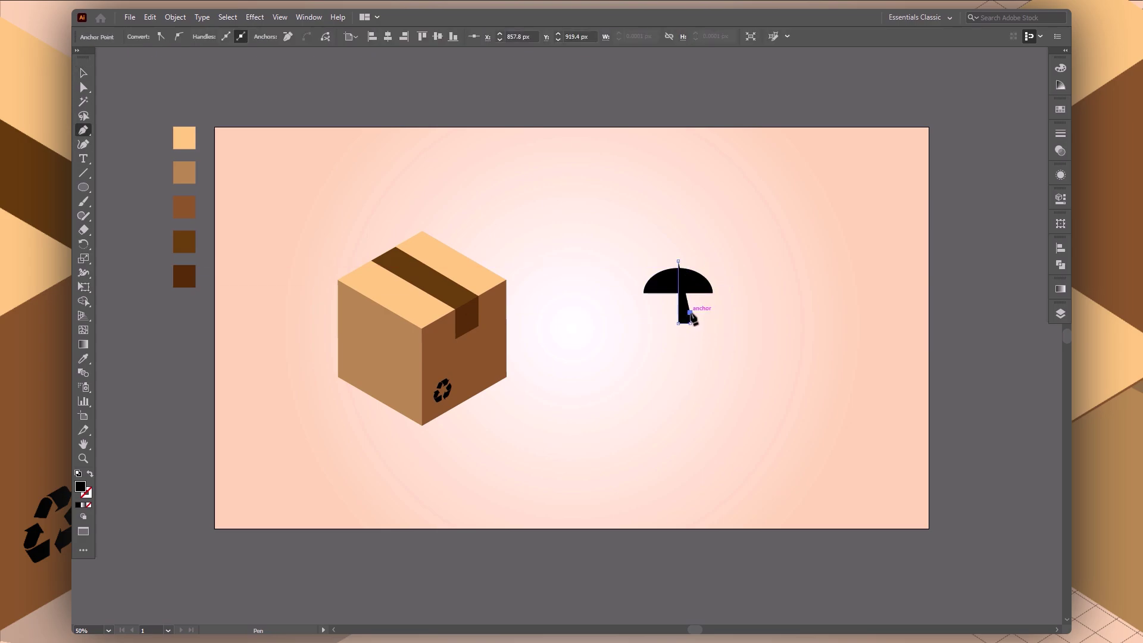
{"action": "key", "text": "v"}
{"action": "key", "text": "shift+x"}
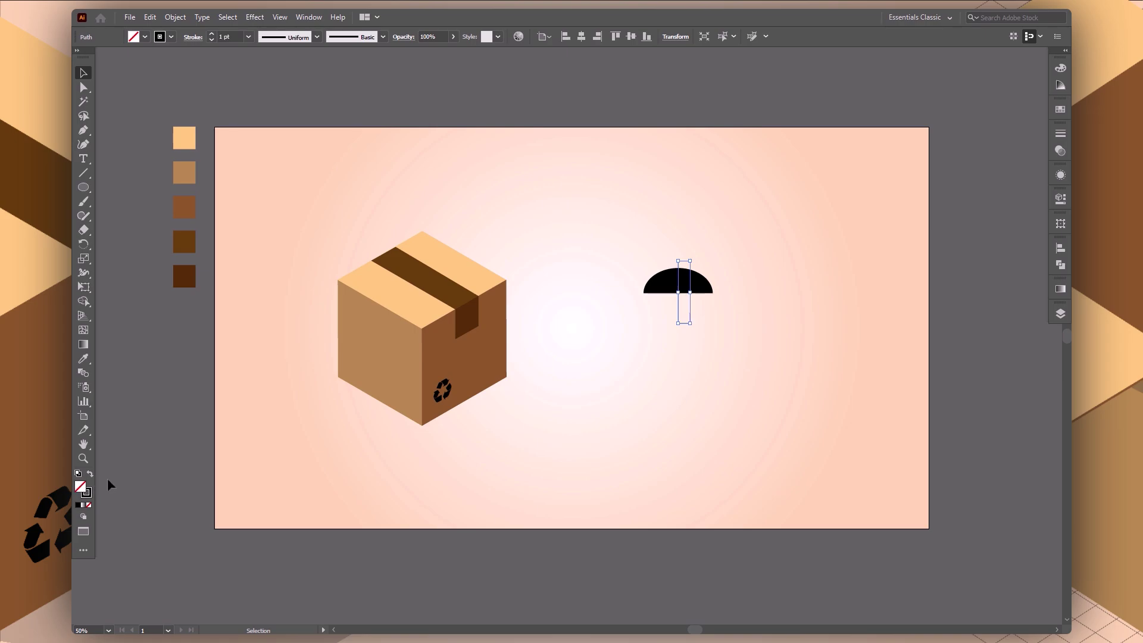
{"action": "key", "text": "a"}
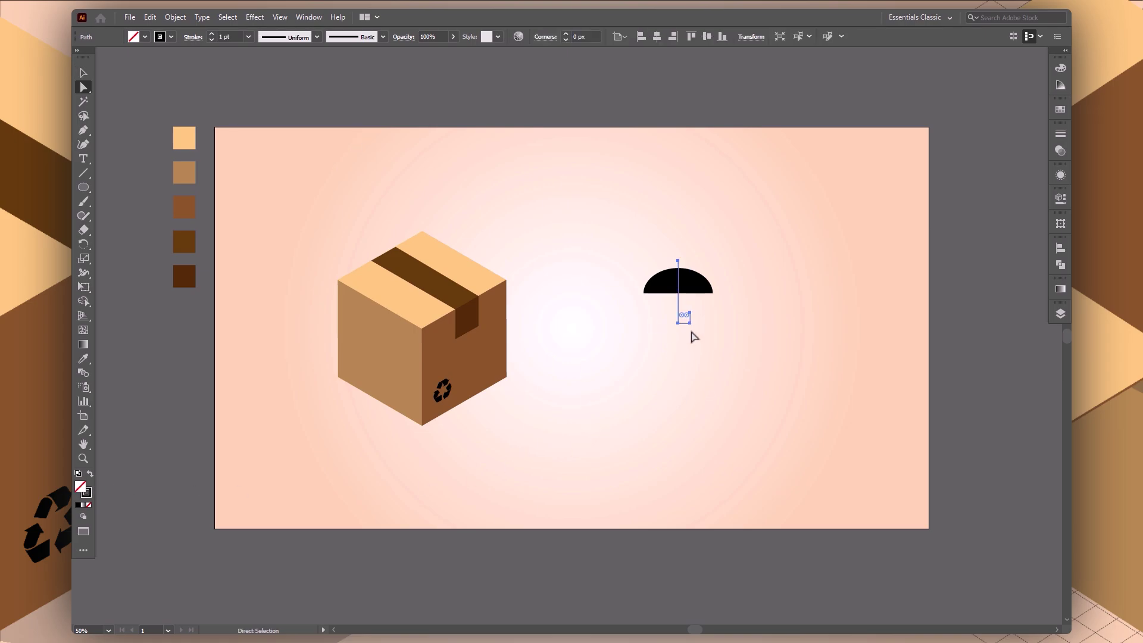
{"action": "left_click_drag", "start_coordinate": [686, 322], "coordinate": [663, 200]}
{"action": "left_click", "coordinate": [725, 316]}
{"action": "key", "text": "v"}
{"action": "left_click", "coordinate": [679, 300]}
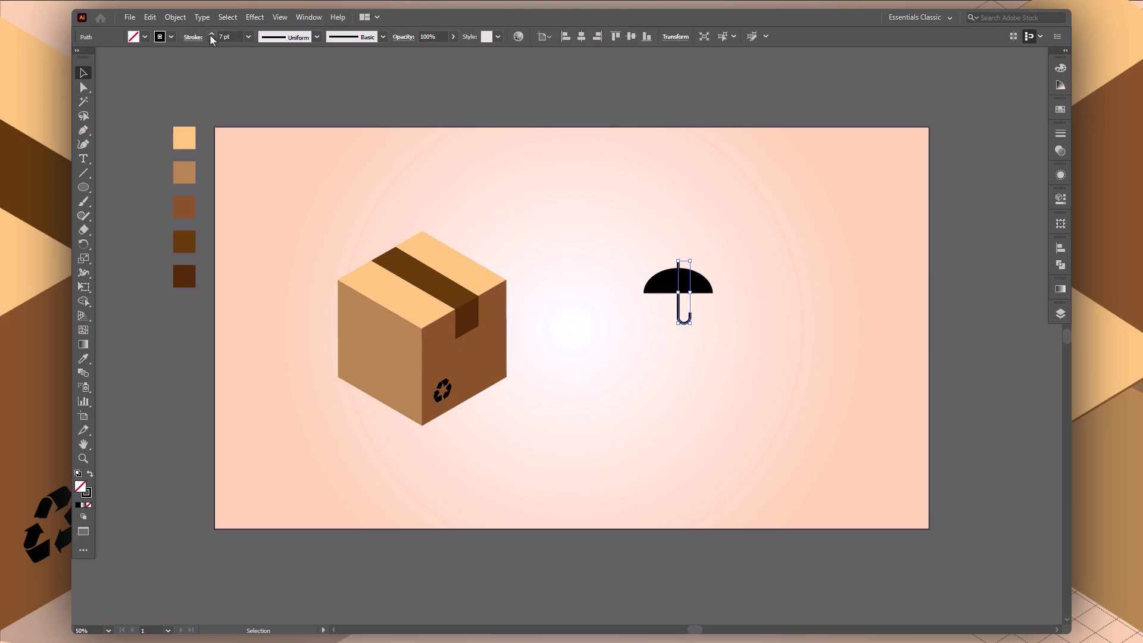
{"action": "left_click", "coordinate": [772, 306]}
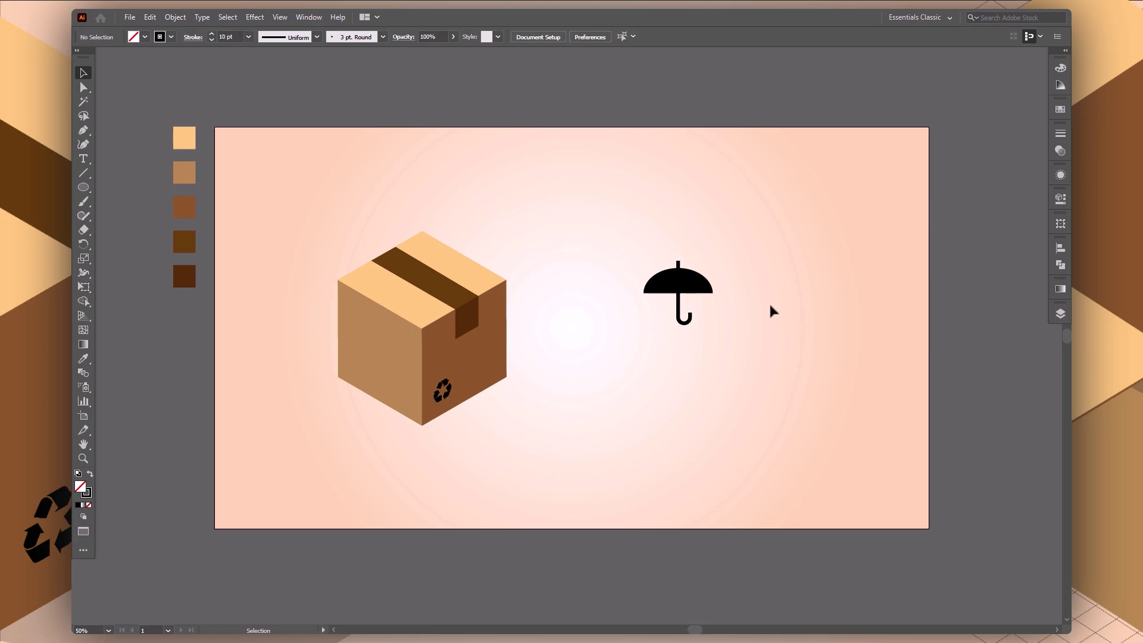
{"action": "left_click", "coordinate": [679, 322]}
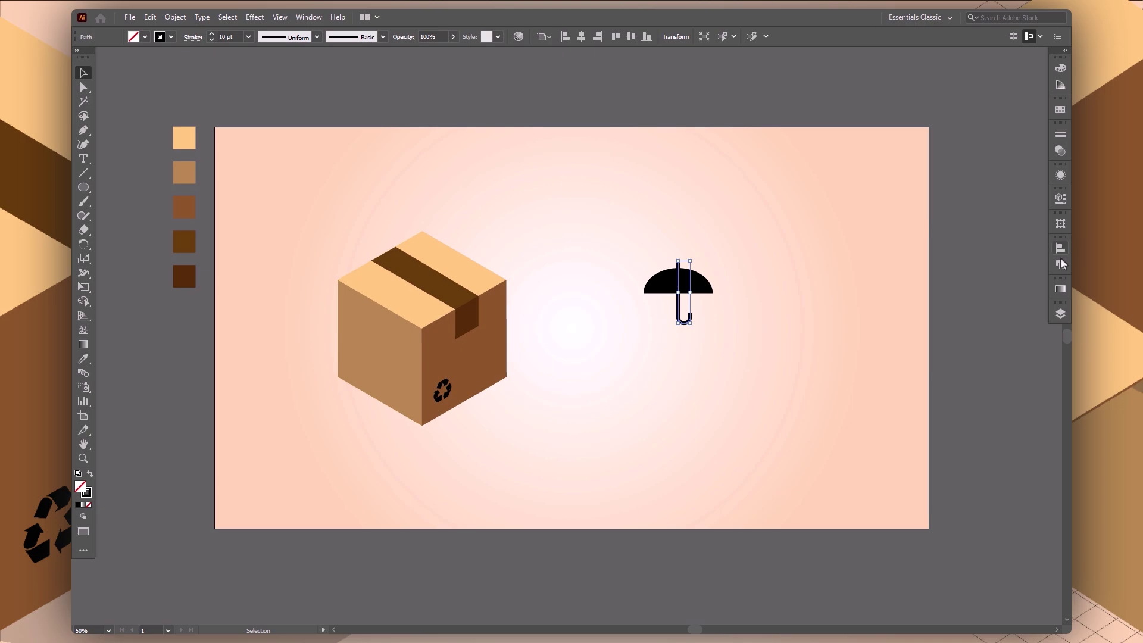
Step: Give the umbrella handle's stroke rounded line caps
{"action": "left_click", "coordinate": [1061, 224]}
{"action": "left_click", "coordinate": [1061, 199]}
{"action": "left_click", "coordinate": [930, 305]}
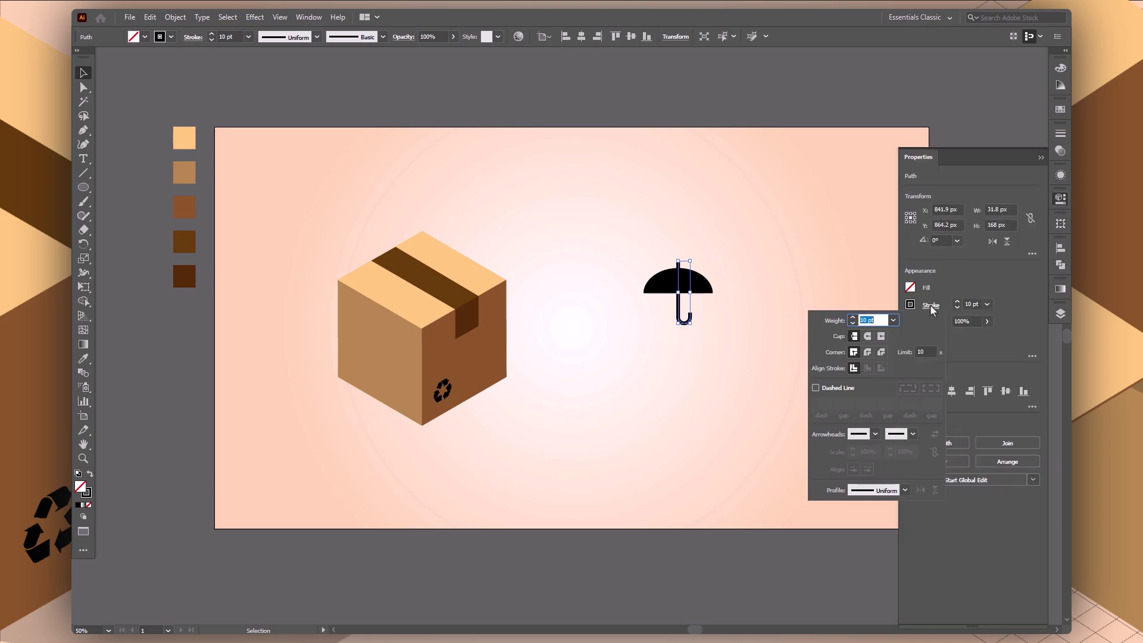
{"action": "left_click", "coordinate": [869, 338]}
{"action": "left_click", "coordinate": [839, 249]}
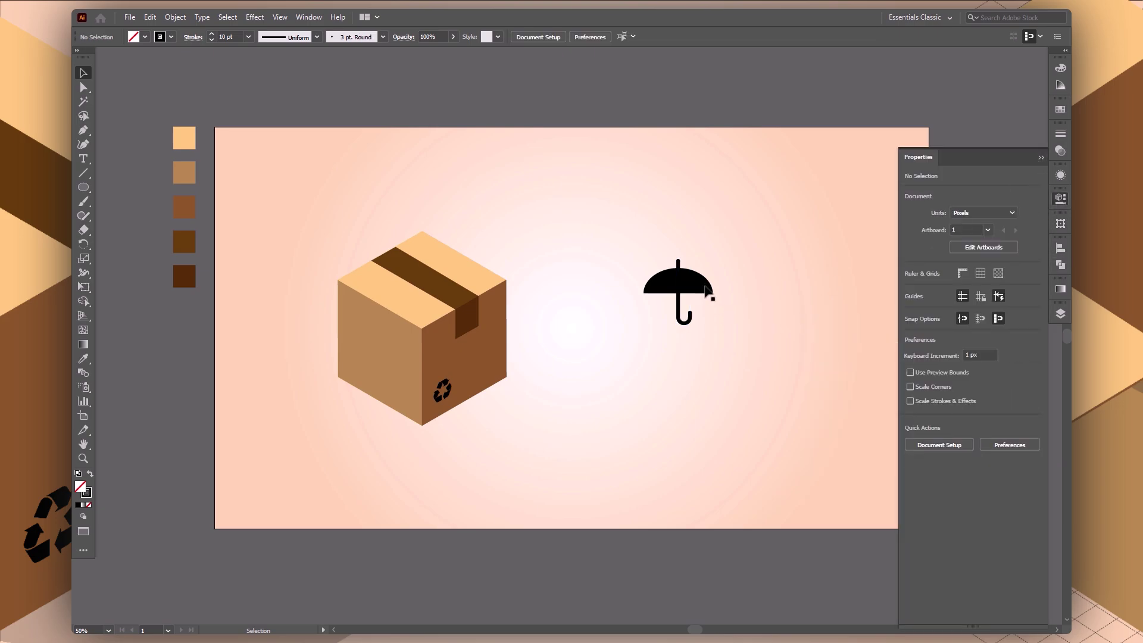
{"action": "left_click", "coordinate": [704, 296]}
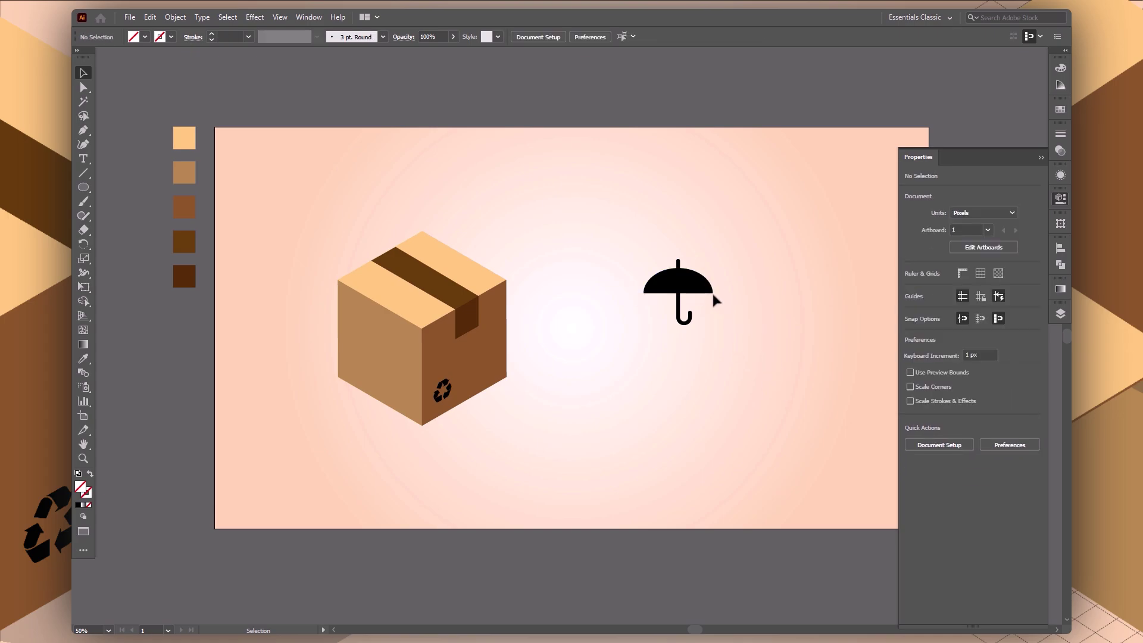
{"action": "left_click", "coordinate": [778, 424]}
{"action": "left_click", "coordinate": [1041, 158]}
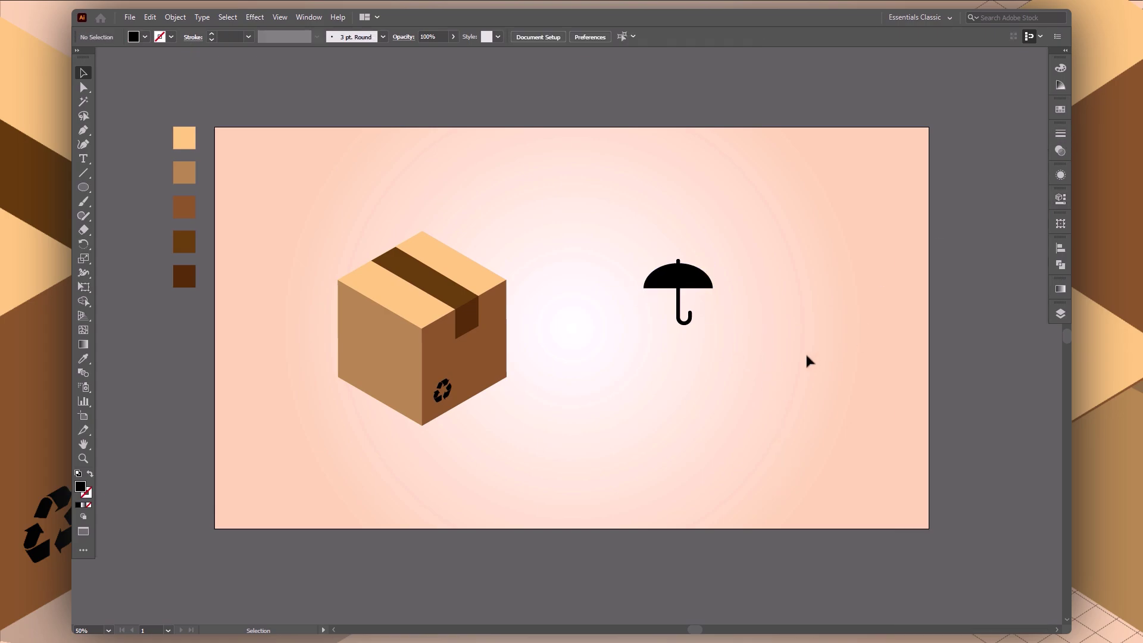
Step: Draw a small rectangle right of the umbrella and fully round its bottom corners into a glass cup
{"action": "key", "text": "m"}
{"action": "mouse_move", "coordinate": [757, 261]}
{"action": "left_mouse_down"}
{"action": "mouse_move", "coordinate": [789, 300]}
{"action": "mouse_move", "coordinate": [774, 280]}
{"action": "left_mouse_up"}
{"action": "key", "text": "a"}
{"action": "left_click", "coordinate": [778, 299]}
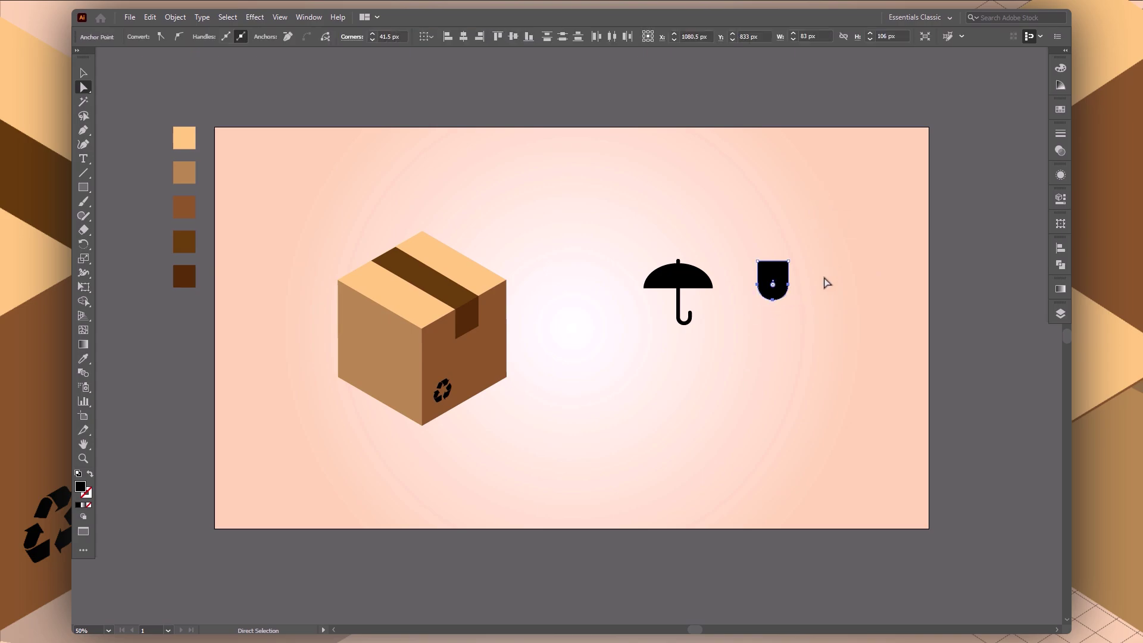
{"action": "left_click", "coordinate": [788, 362]}
{"action": "key", "text": "v"}
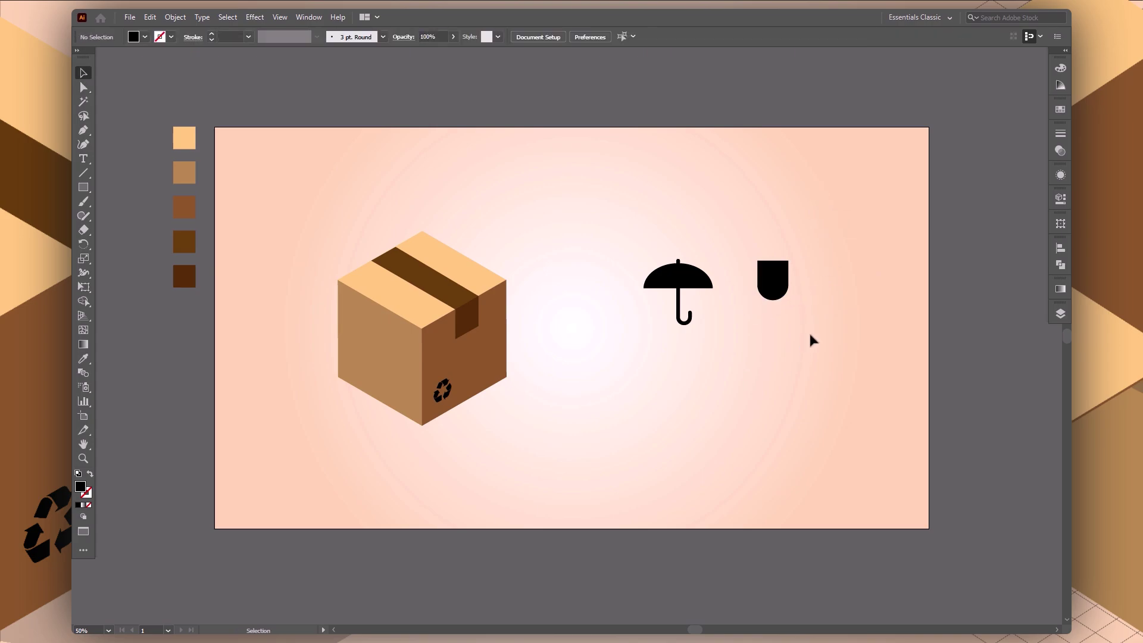
Step: Draw a vertical stem below the cup and a short base line under it
{"action": "key", "text": "p"}
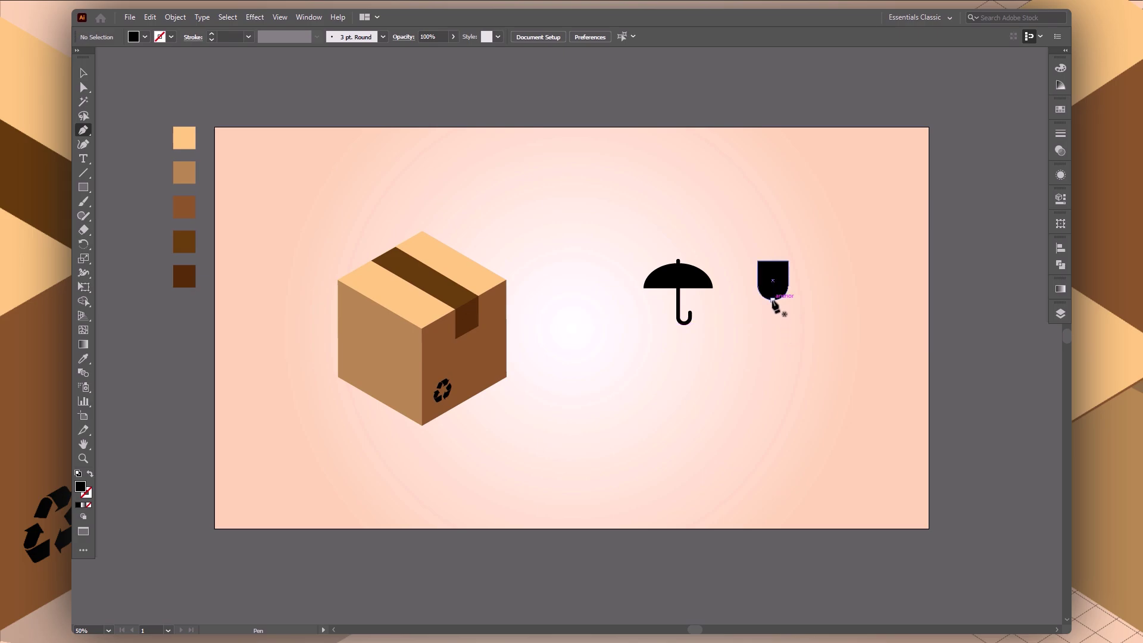
{"action": "left_click", "coordinate": [773, 300]}
{"action": "left_click", "coordinate": [773, 324]}
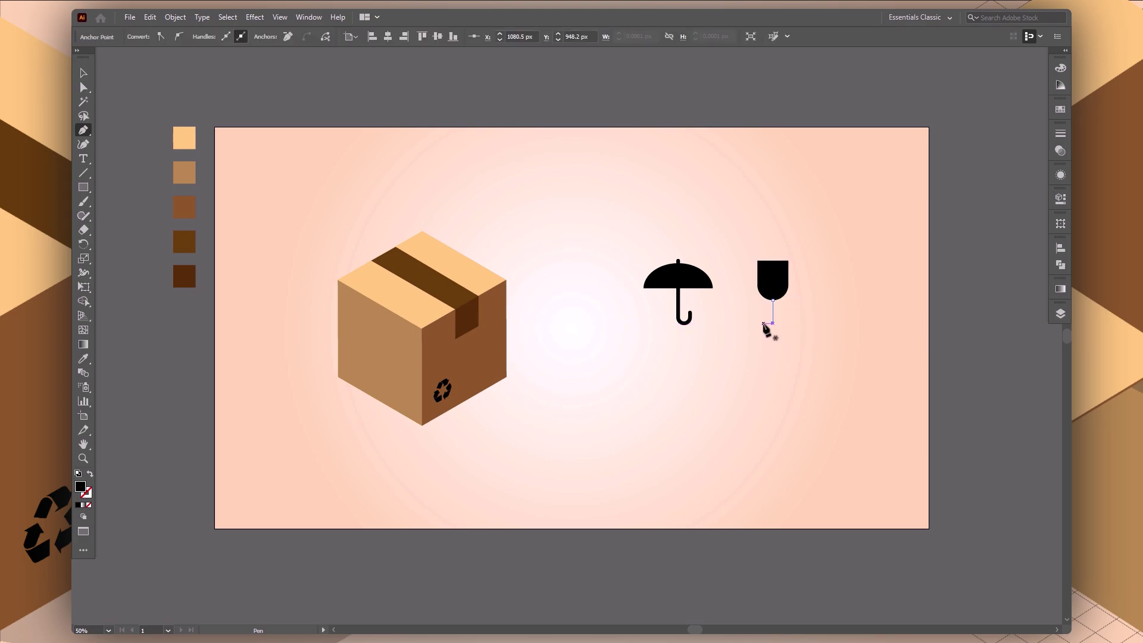
{"action": "left_click", "coordinate": [762, 323]}
{"action": "left_click", "coordinate": [786, 323]}
{"action": "key", "text": "v"}
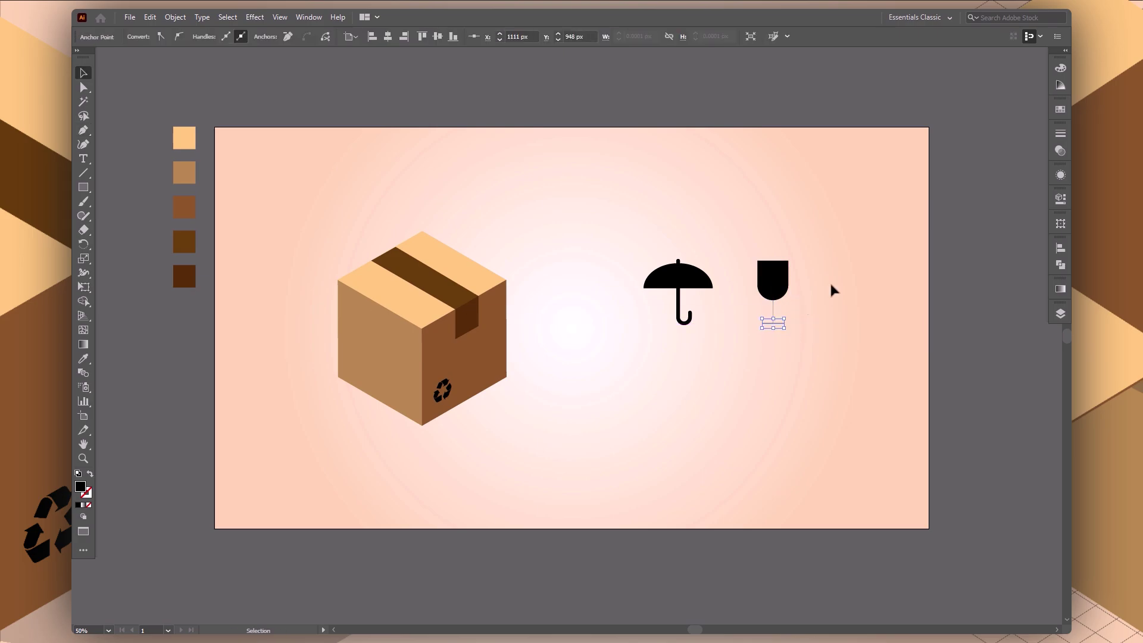
Step: Give the stem and base lines a 10 pt stroke
{"action": "left_click_drag", "start_coordinate": [832, 257], "coordinate": [755, 334]}
{"action": "left_click", "coordinate": [1061, 198]}
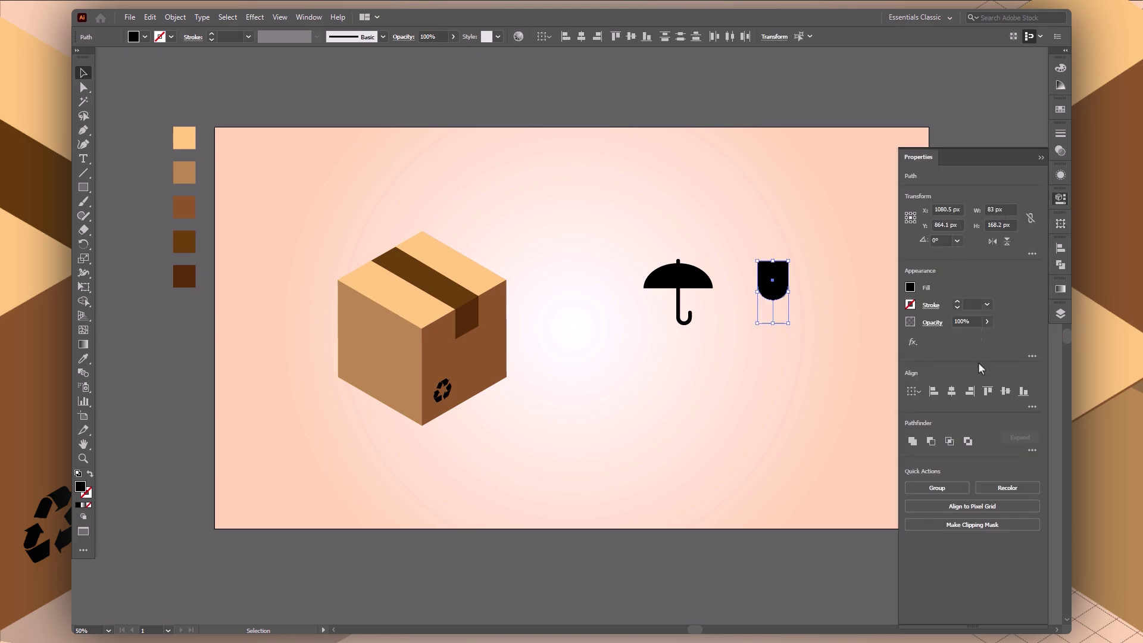
{"action": "left_click", "coordinate": [1061, 198]}
{"action": "left_click", "coordinate": [796, 325]}
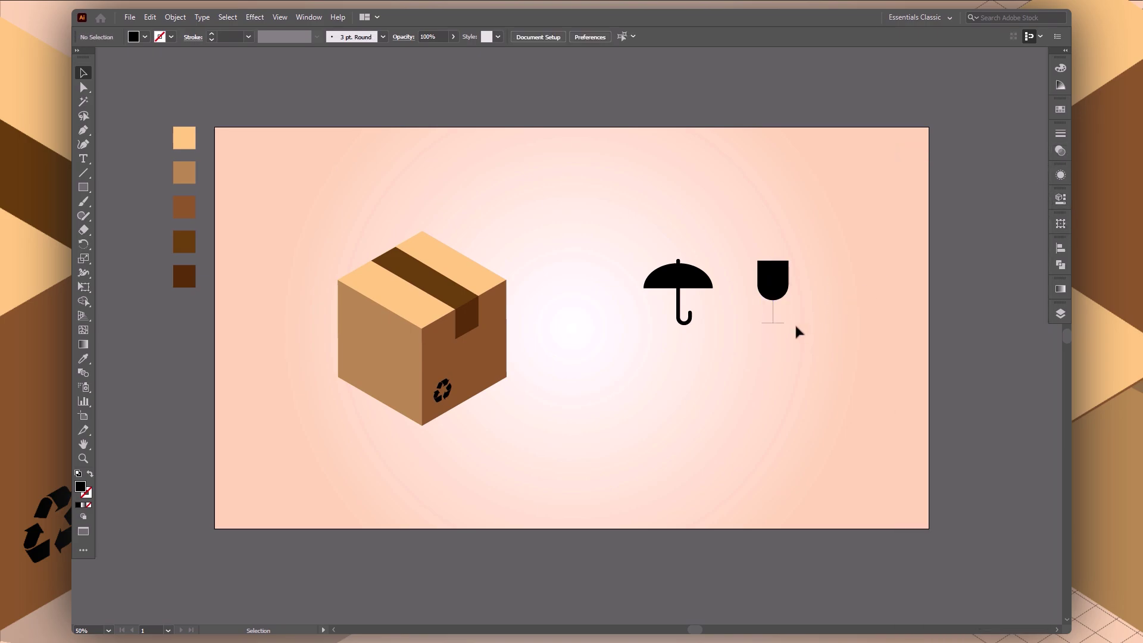
{"action": "left_click_drag", "start_coordinate": [802, 319], "coordinate": [737, 338]}
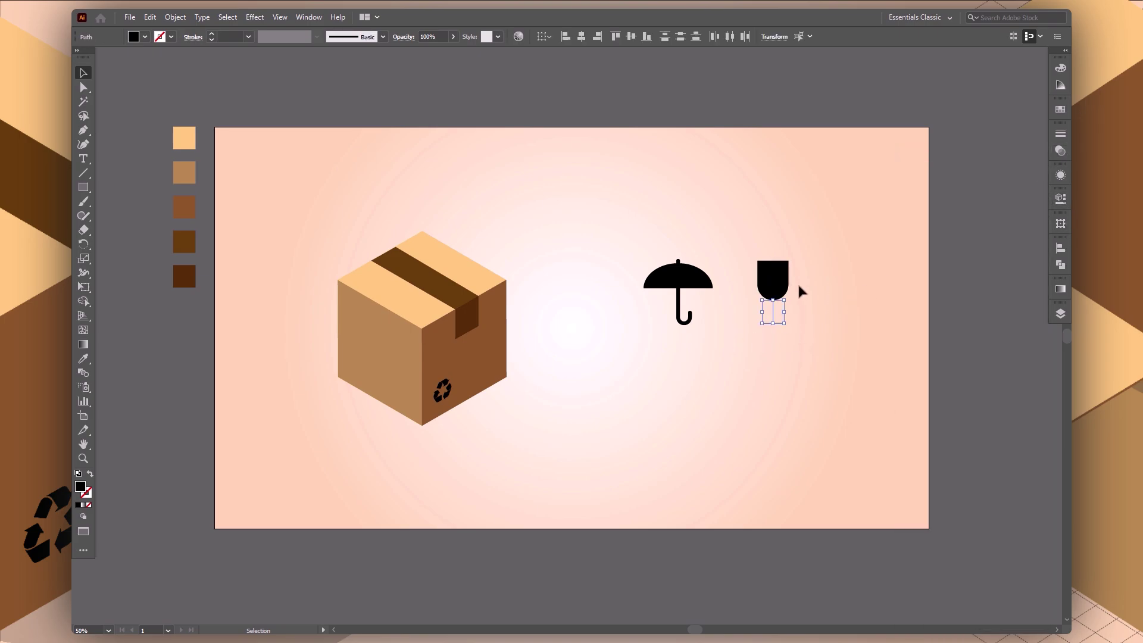
{"action": "left_click", "coordinate": [90, 474]}
{"action": "left_click", "coordinate": [221, 37]}
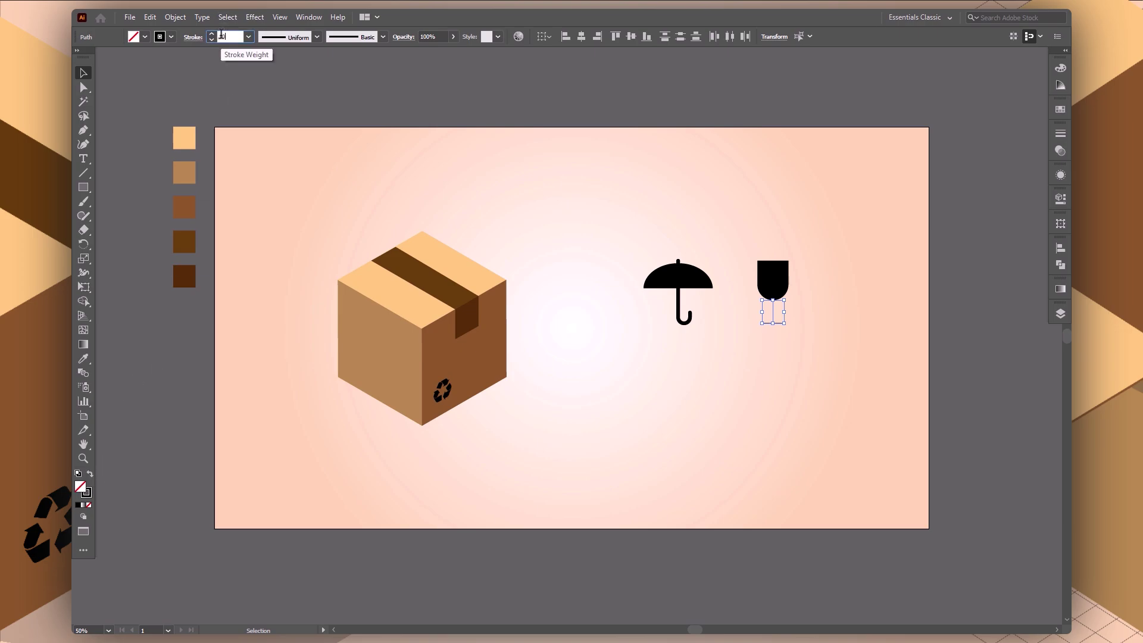
{"action": "key", "text": "Return"}
{"action": "left_click", "coordinate": [1061, 199]}
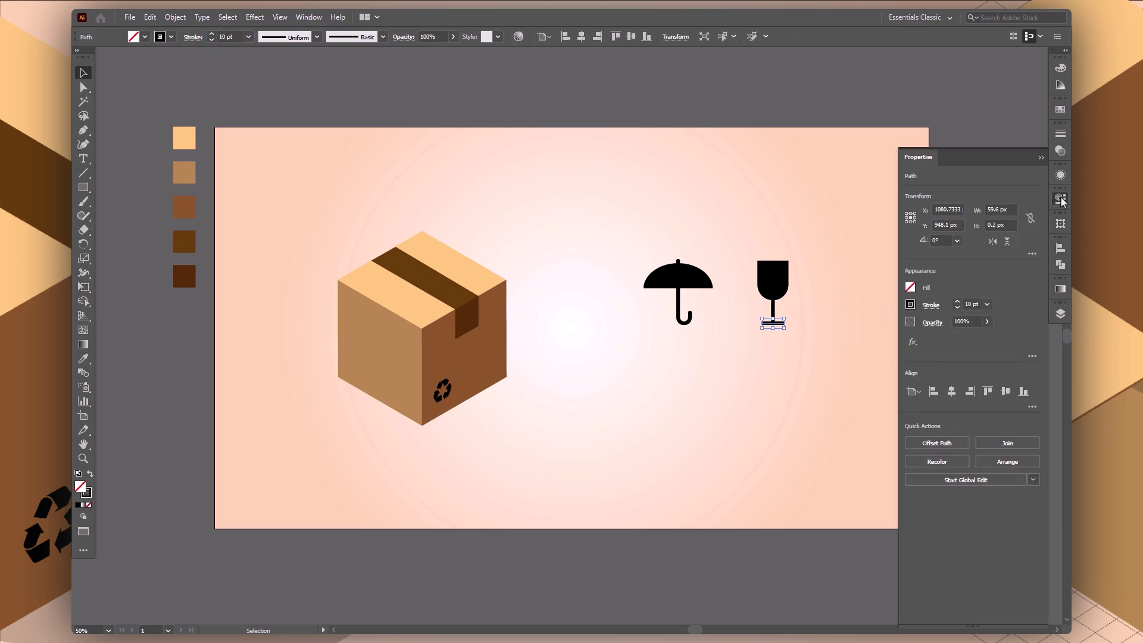
{"action": "left_click", "coordinate": [929, 308]}
{"action": "left_click", "coordinate": [867, 342]}
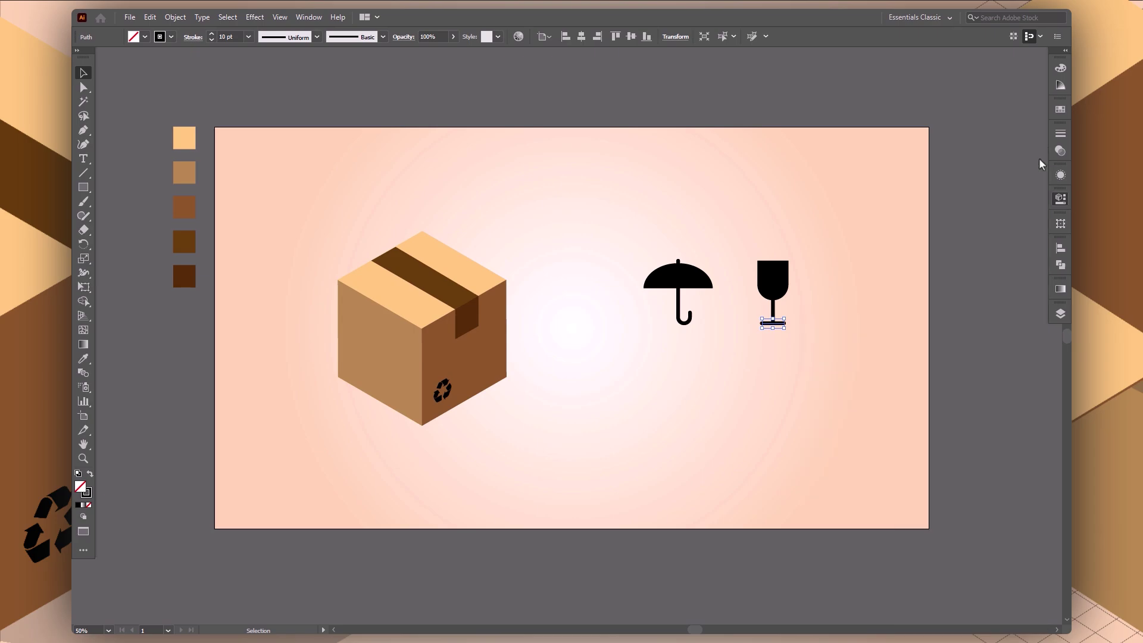
Step: Expand the umbrella handle and glass paths, both fill and stroke, into filled shapes
{"action": "left_click_drag", "start_coordinate": [800, 313], "coordinate": [648, 341]}
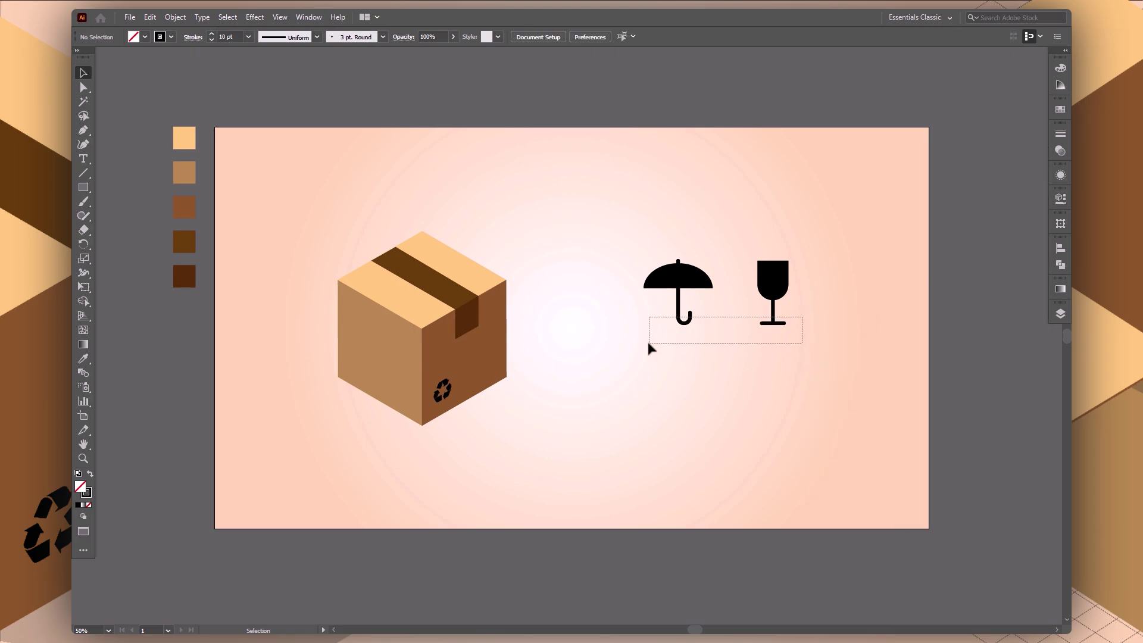
{"action": "left_click", "coordinate": [183, 19]}
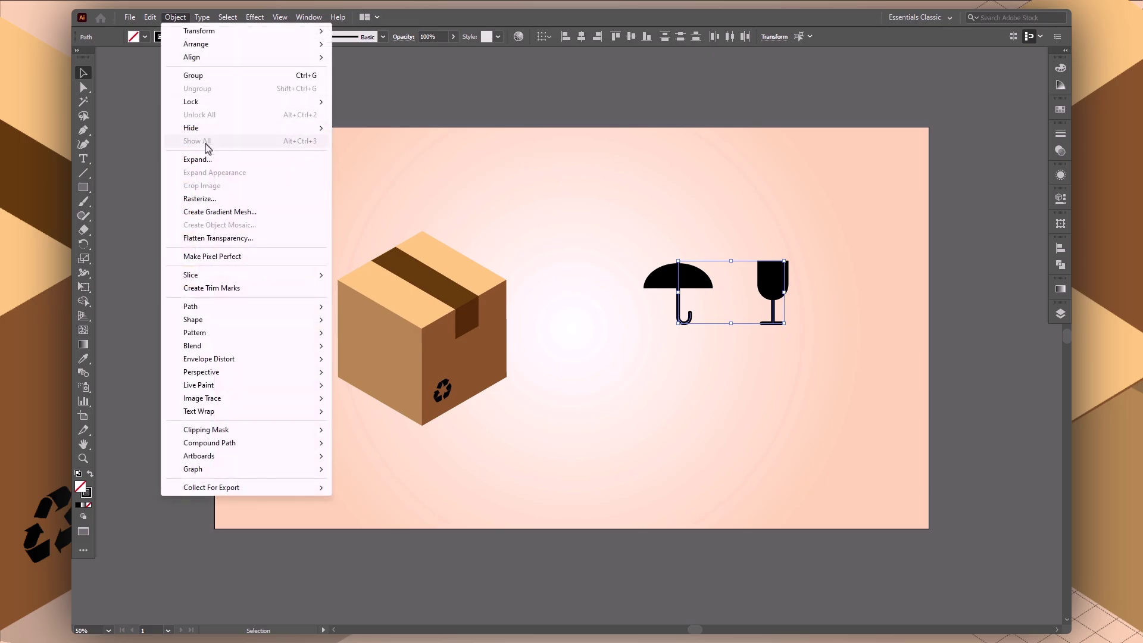
{"action": "left_click", "coordinate": [205, 145]}
{"action": "left_click", "coordinate": [389, 321]}
{"action": "left_click", "coordinate": [715, 344]}
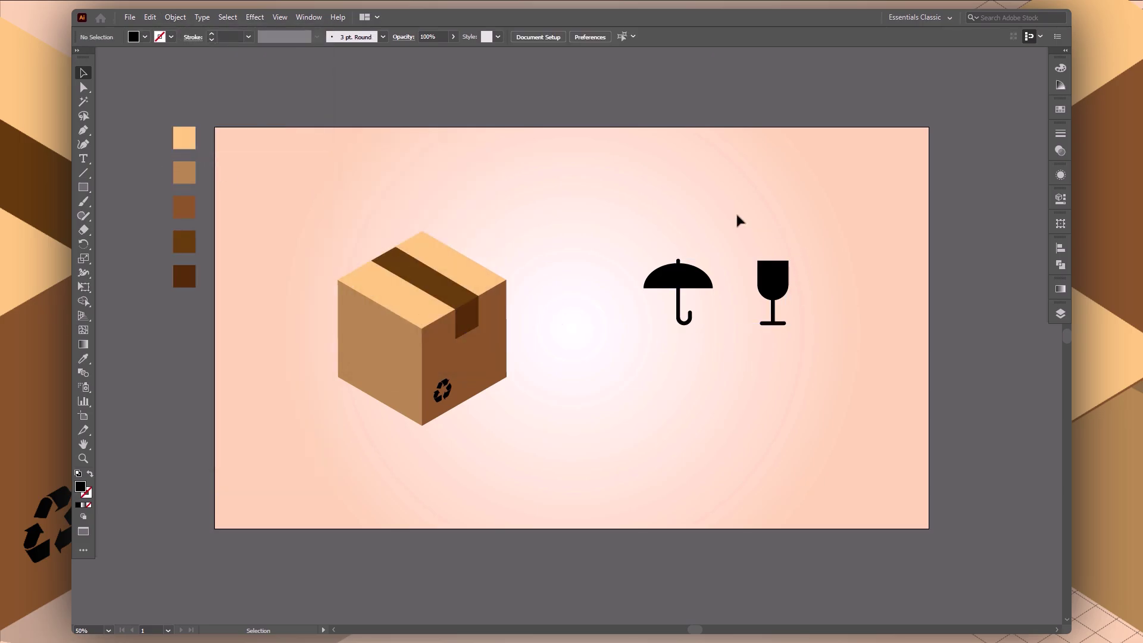
Step: Apply Pathfinder Minus Front to the umbrella and move the glass beside it
{"action": "left_click", "coordinate": [773, 280]}
{"action": "left_click", "coordinate": [1063, 269]}
{"action": "left_click_drag", "start_coordinate": [667, 227], "coordinate": [716, 340]}
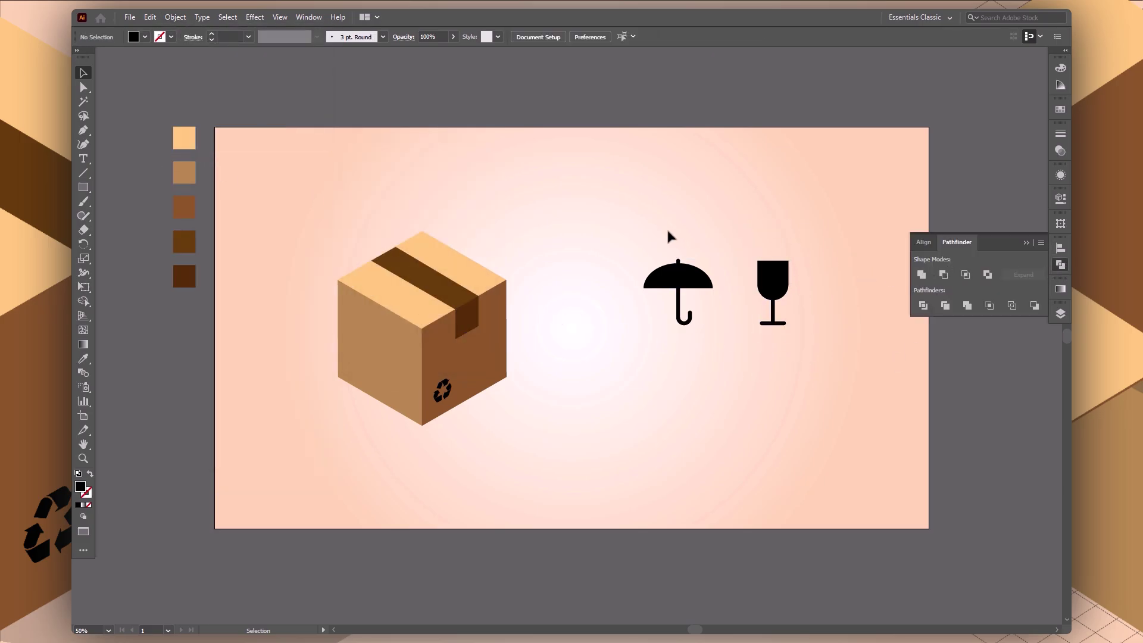
{"action": "left_click", "coordinate": [939, 278]}
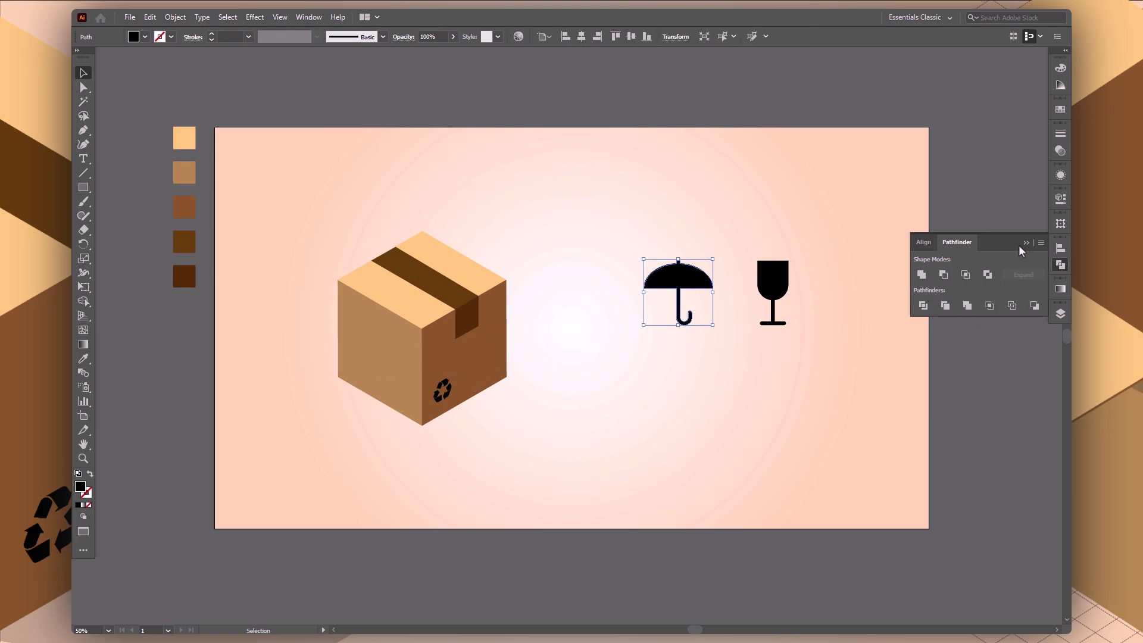
{"action": "left_click", "coordinate": [1026, 243]}
{"action": "left_click", "coordinate": [903, 274]}
{"action": "left_click_drag", "start_coordinate": [777, 285], "coordinate": [742, 288]}
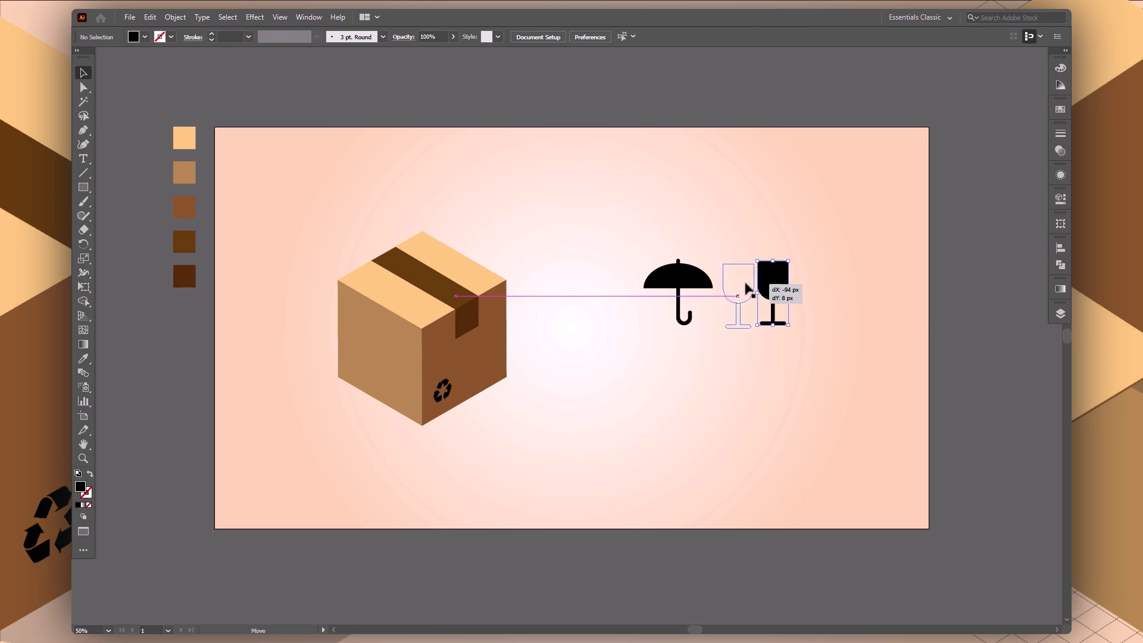
{"action": "left_click", "coordinate": [802, 293]}
Step: Draw a thin vertical bar right of the glass and duplicate it to its right
{"action": "key", "text": "m"}
{"action": "left_click_drag", "start_coordinate": [786, 263], "coordinate": [798, 313]}
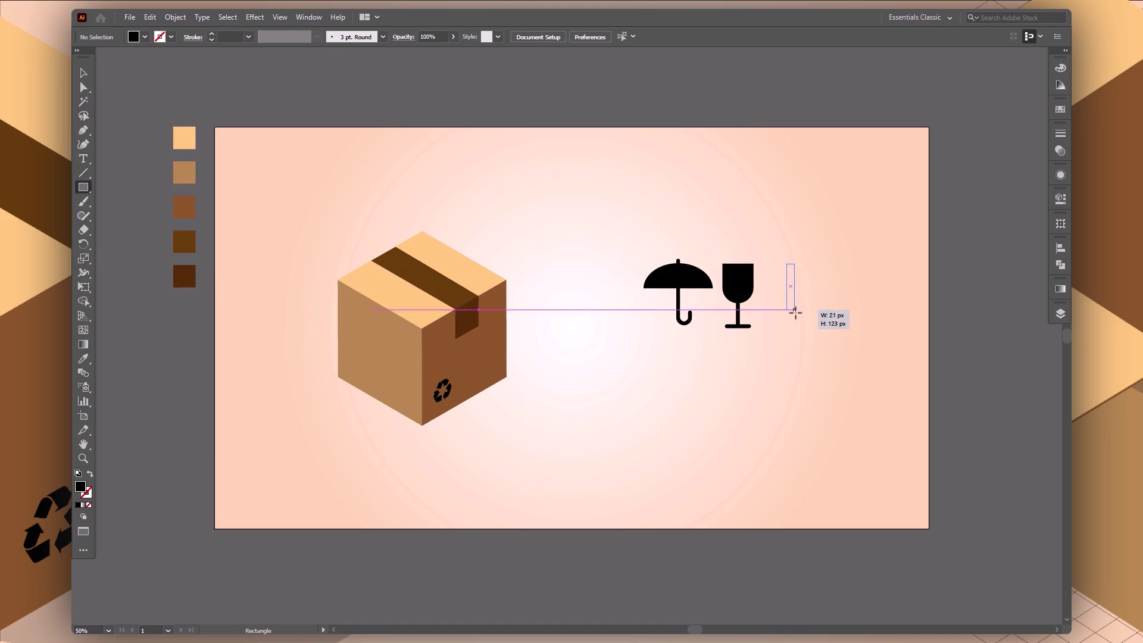
{"action": "key", "text": "v"}
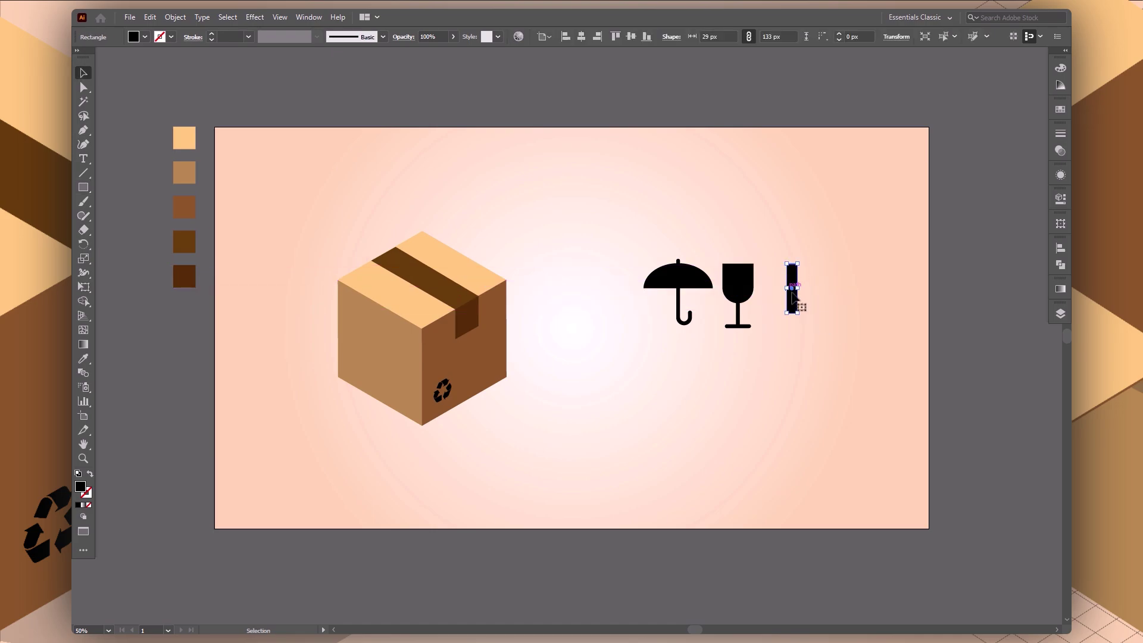
{"action": "left_click_drag", "start_coordinate": [795, 290], "coordinate": [847, 294]}
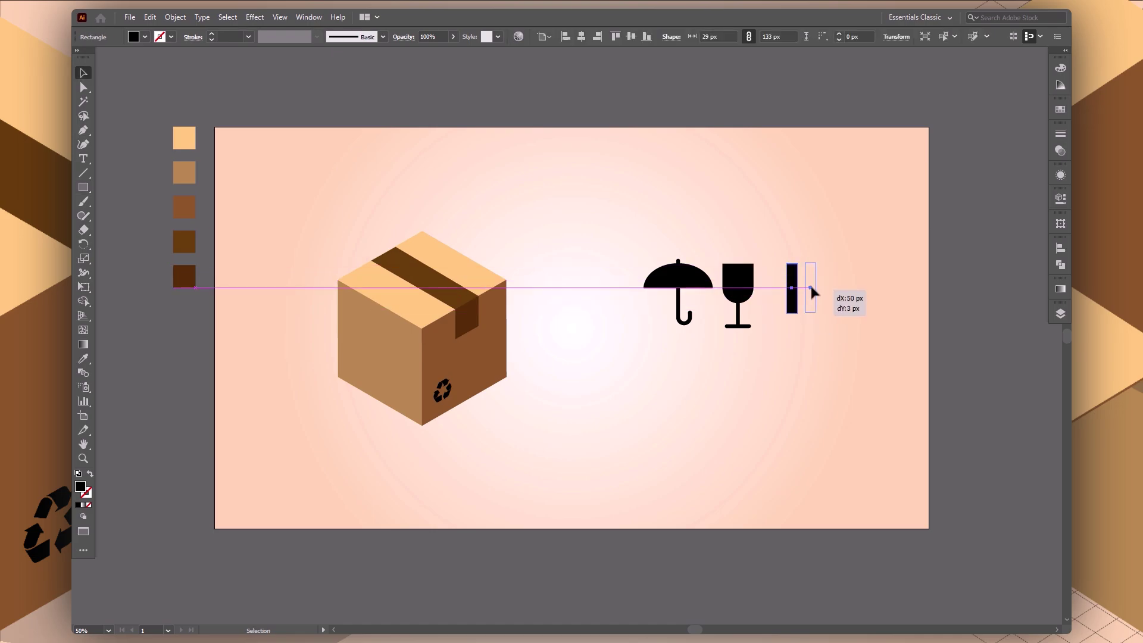
{"action": "mouse_move", "coordinate": [786, 245]}
{"action": "left_mouse_down"}
{"action": "mouse_move", "coordinate": [825, 279]}
{"action": "mouse_move", "coordinate": [817, 270]}
{"action": "left_mouse_up"}
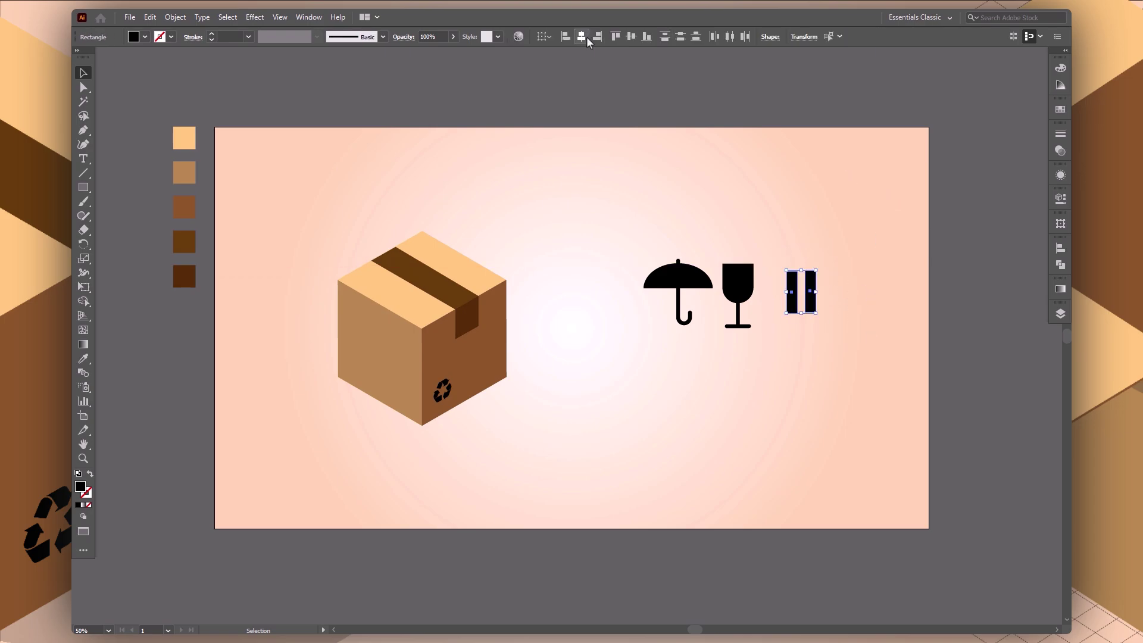
{"action": "left_click", "coordinate": [681, 112]}
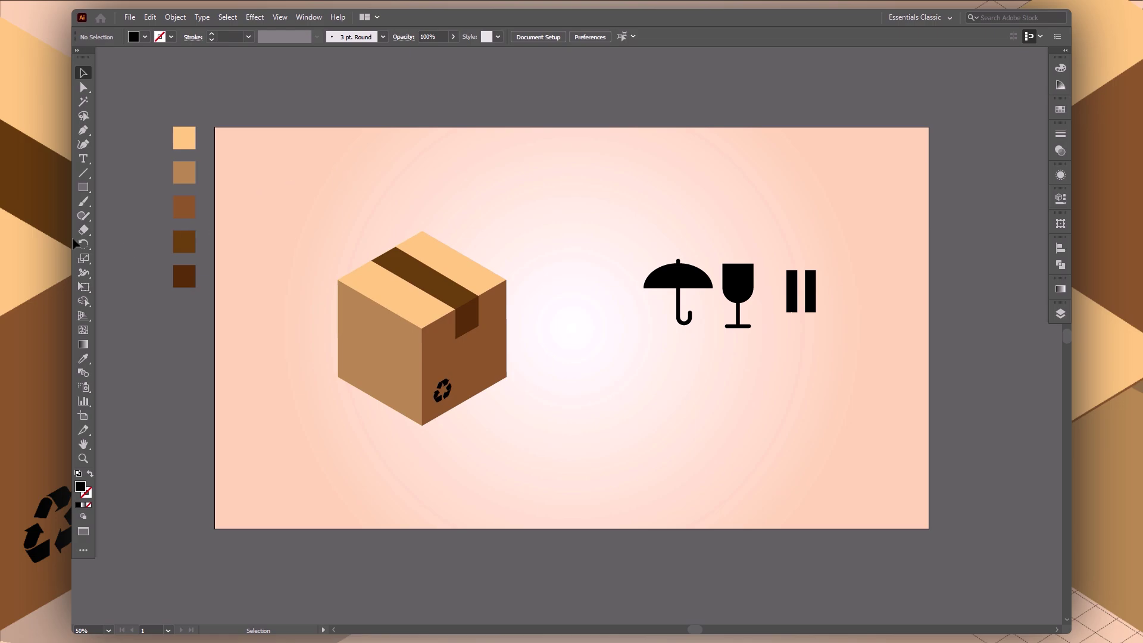
Step: Draw a 3-sided polygon triangle and place it atop the left bar as an arrowhead
{"action": "left_click_drag", "start_coordinate": [83, 187], "coordinate": [137, 232]}
{"action": "left_click", "coordinate": [707, 255]}
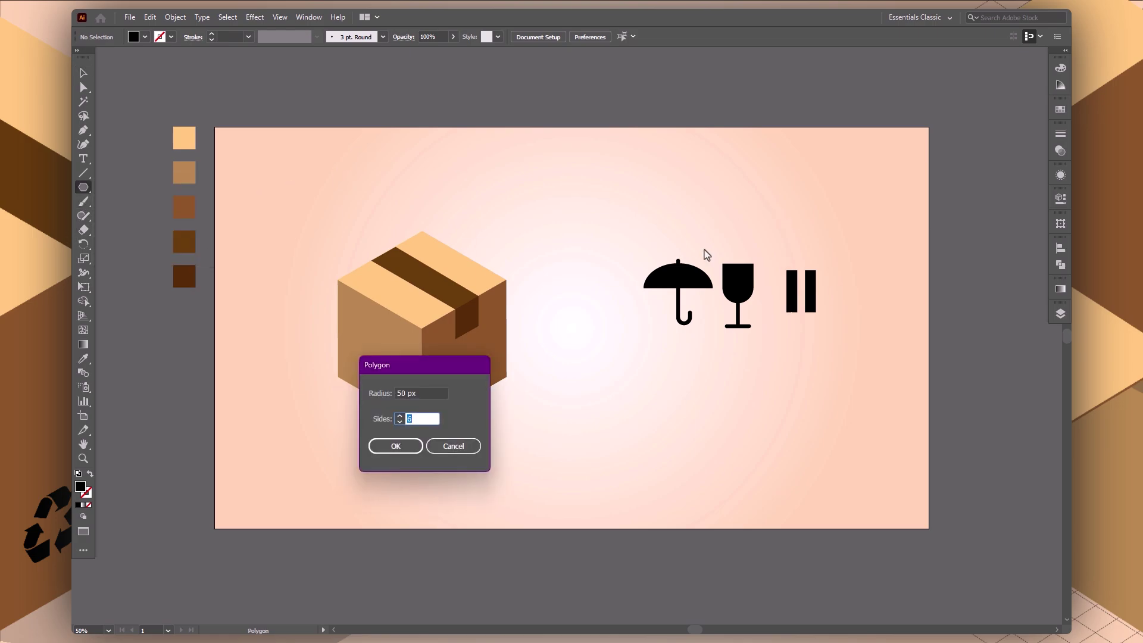
{"action": "type", "text": "3"}
{"action": "left_click", "coordinate": [396, 447]}
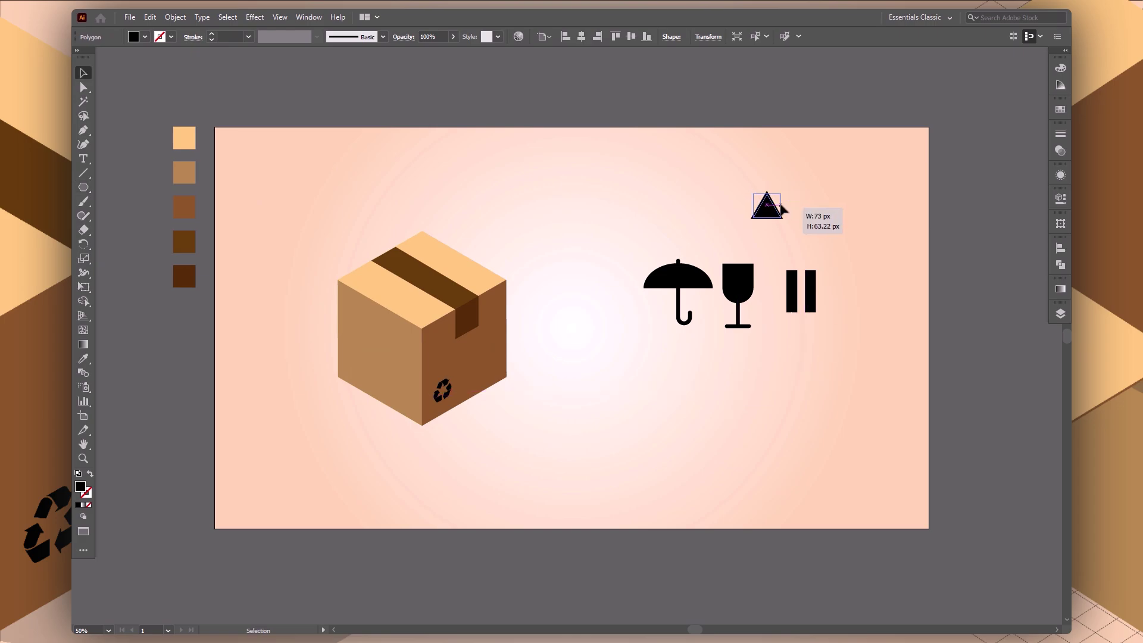
{"action": "left_click", "coordinate": [796, 230]}
{"action": "mouse_move", "coordinate": [767, 212]}
{"action": "left_mouse_down"}
{"action": "mouse_move", "coordinate": [789, 262]}
{"action": "mouse_move", "coordinate": [811, 267]}
{"action": "left_mouse_up"}
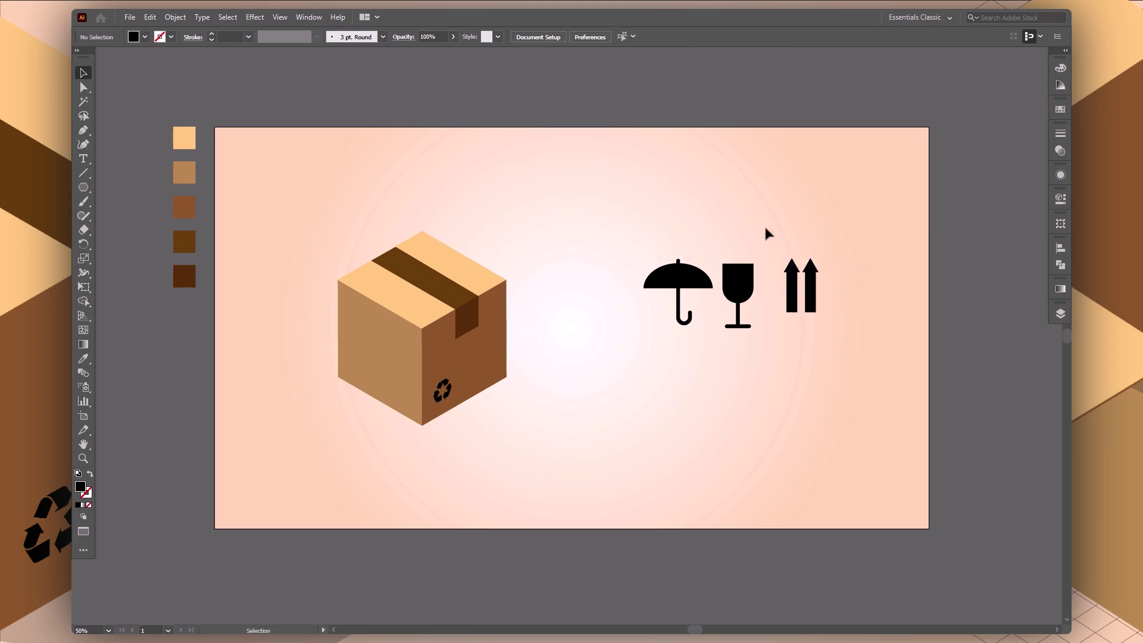
Step: Merge the arrowheads and bars into one shape with Pathfinder Unite
{"action": "left_click_drag", "start_coordinate": [767, 231], "coordinate": [842, 299]}
{"action": "left_click", "coordinate": [1061, 266]}
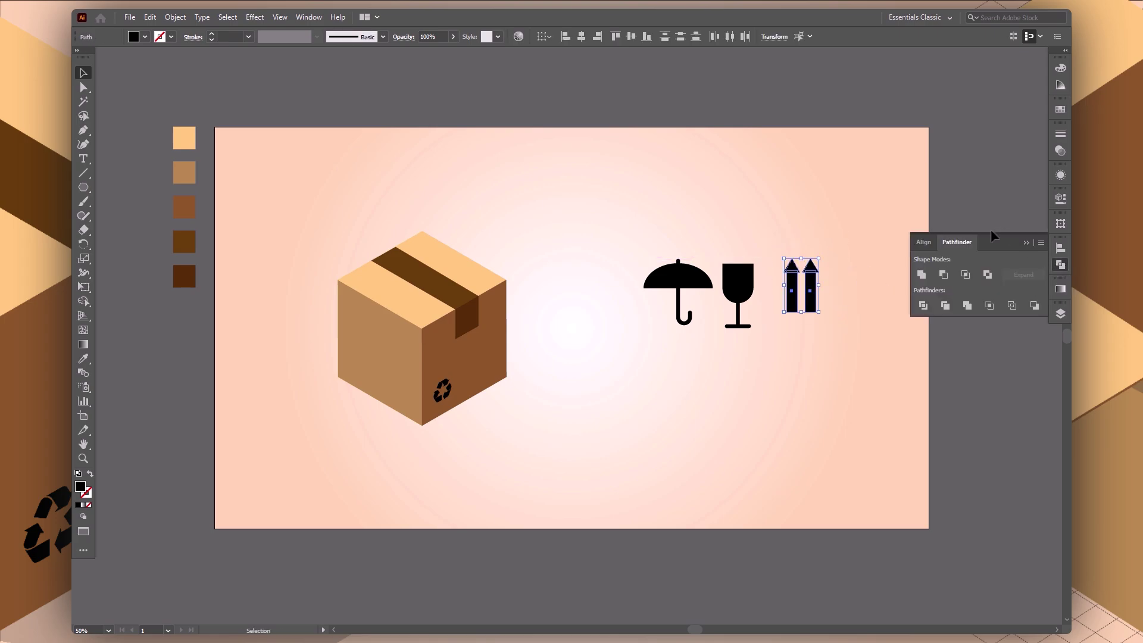
{"action": "left_click", "coordinate": [922, 275]}
{"action": "left_click", "coordinate": [1026, 242]}
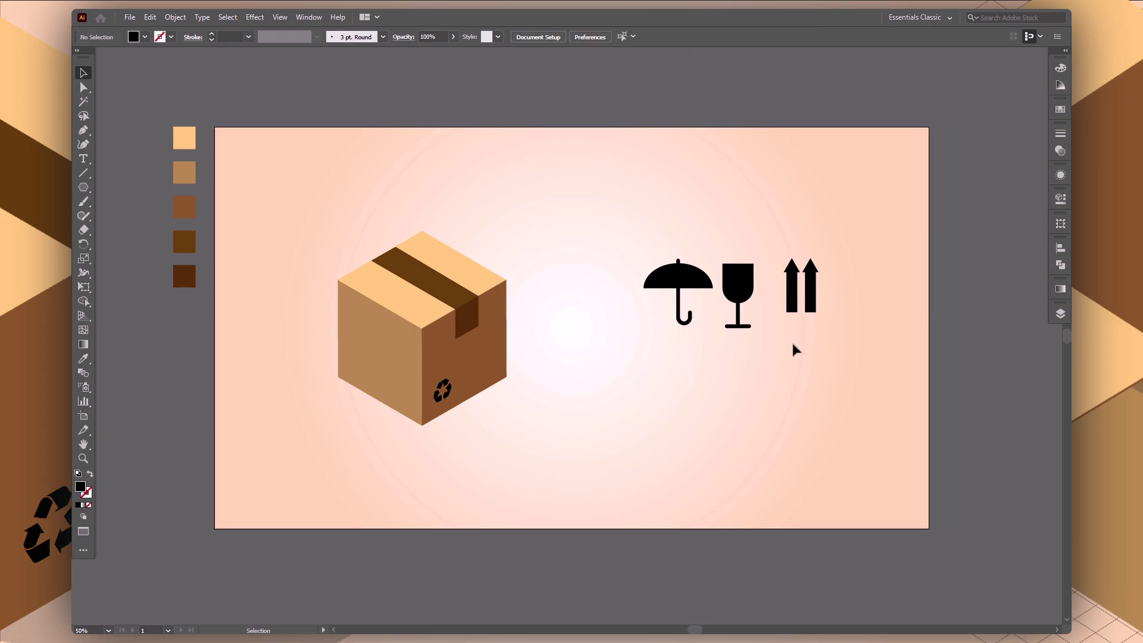
{"action": "left_click", "coordinate": [799, 327]}
Step: Draw a flat rectangular base bar beneath the arrows
{"action": "key", "text": "m"}
{"action": "left_click_drag", "start_coordinate": [784, 318], "coordinate": [820, 329]}
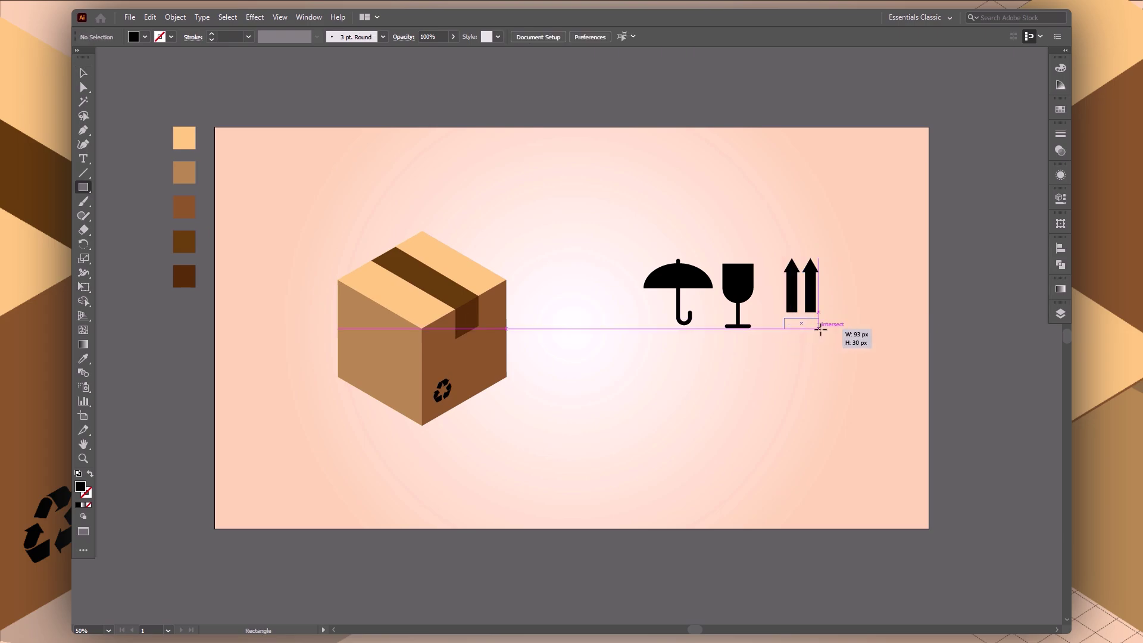
{"action": "key", "text": "v"}
{"action": "left_click", "coordinate": [865, 354]}
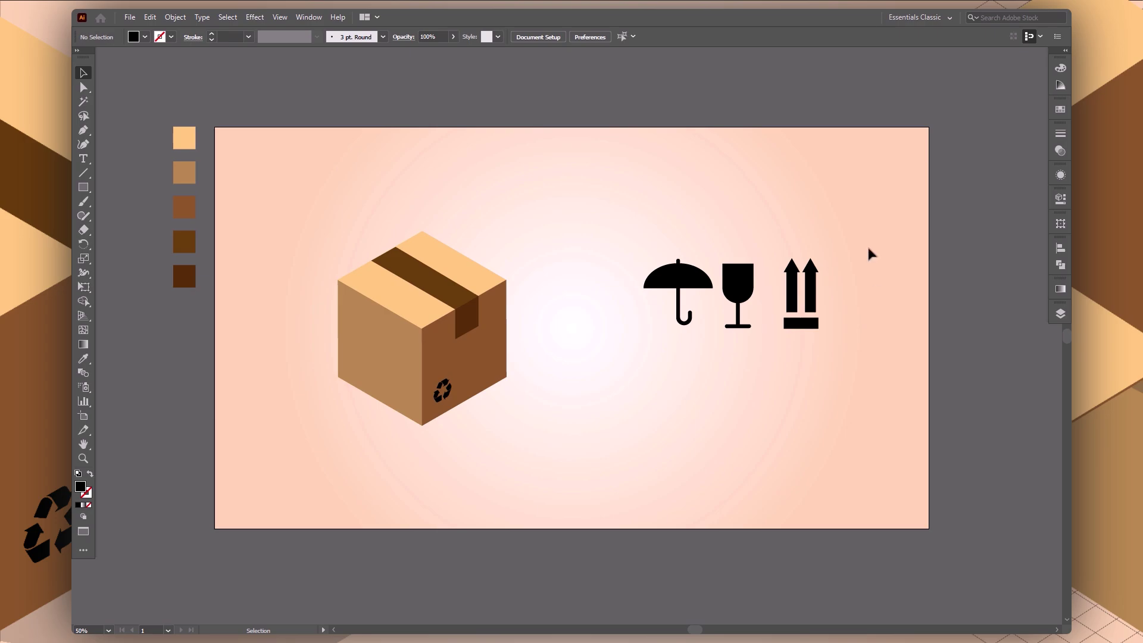
Step: Widen the arrows-and-bar icon slightly and group the arrows with their bar
{"action": "left_click_drag", "start_coordinate": [773, 248], "coordinate": [839, 348]}
{"action": "left_click_drag", "start_coordinate": [821, 296], "coordinate": [830, 296]}
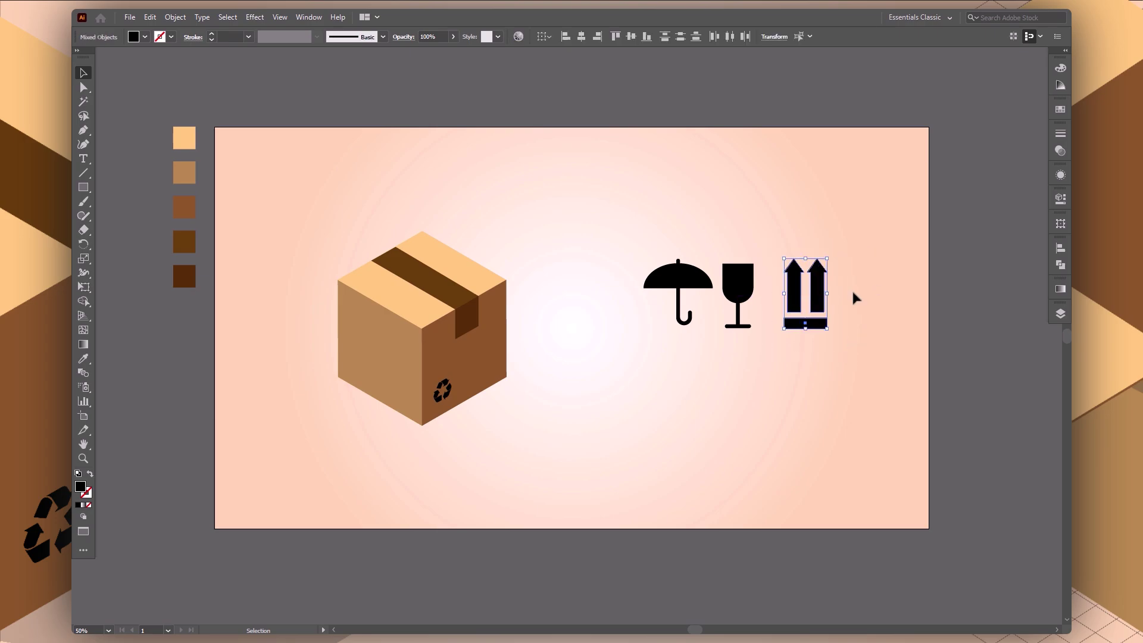
{"action": "left_click", "coordinate": [882, 305]}
{"action": "left_click_drag", "start_coordinate": [620, 261], "coordinate": [878, 320]}
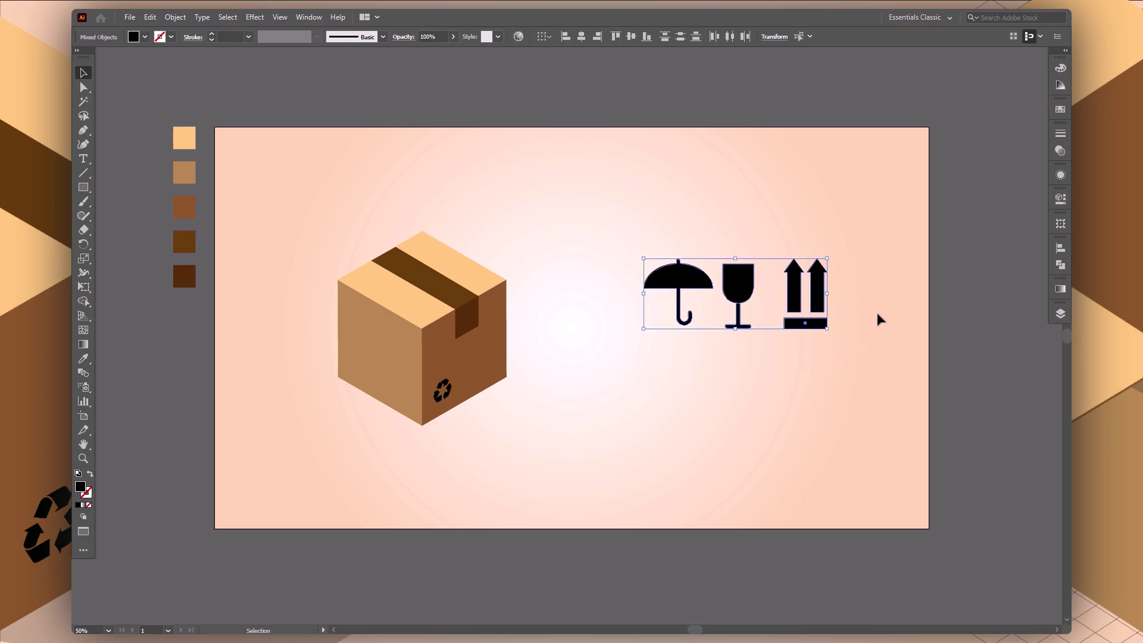
{"action": "left_click_drag", "start_coordinate": [773, 230], "coordinate": [855, 365]}
{"action": "right_click", "coordinate": [805, 296]}
{"action": "left_click", "coordinate": [845, 394]}
Step: Align the umbrella, glass and arrows icons along their vertical centres
{"action": "left_click", "coordinate": [896, 346]}
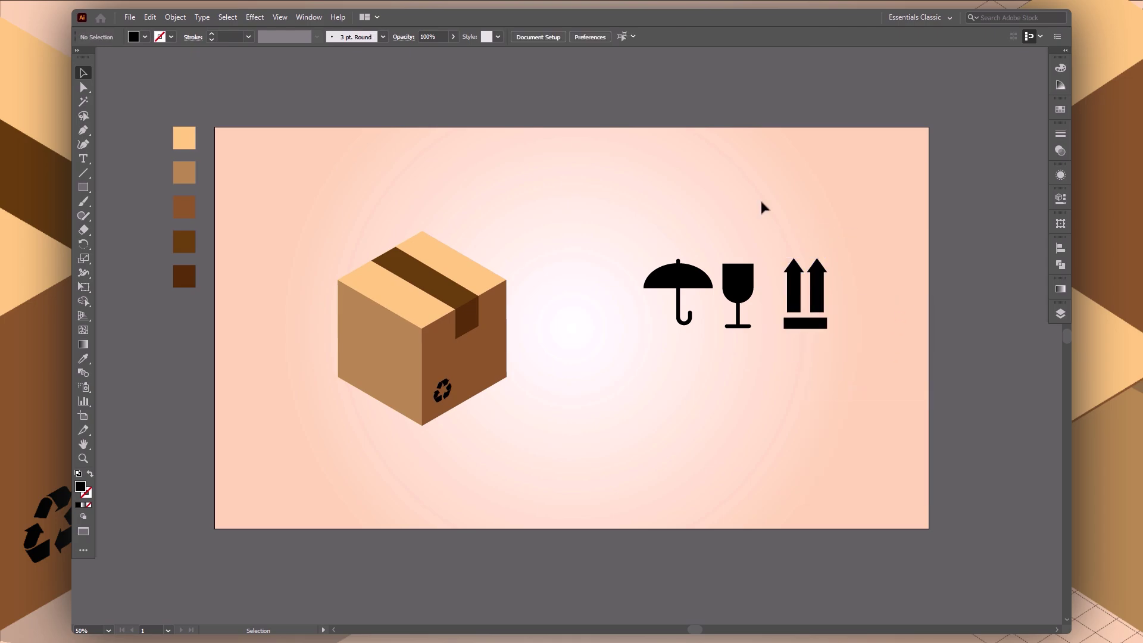
{"action": "left_click_drag", "start_coordinate": [627, 250], "coordinate": [901, 375]}
{"action": "left_click", "coordinate": [626, 38]}
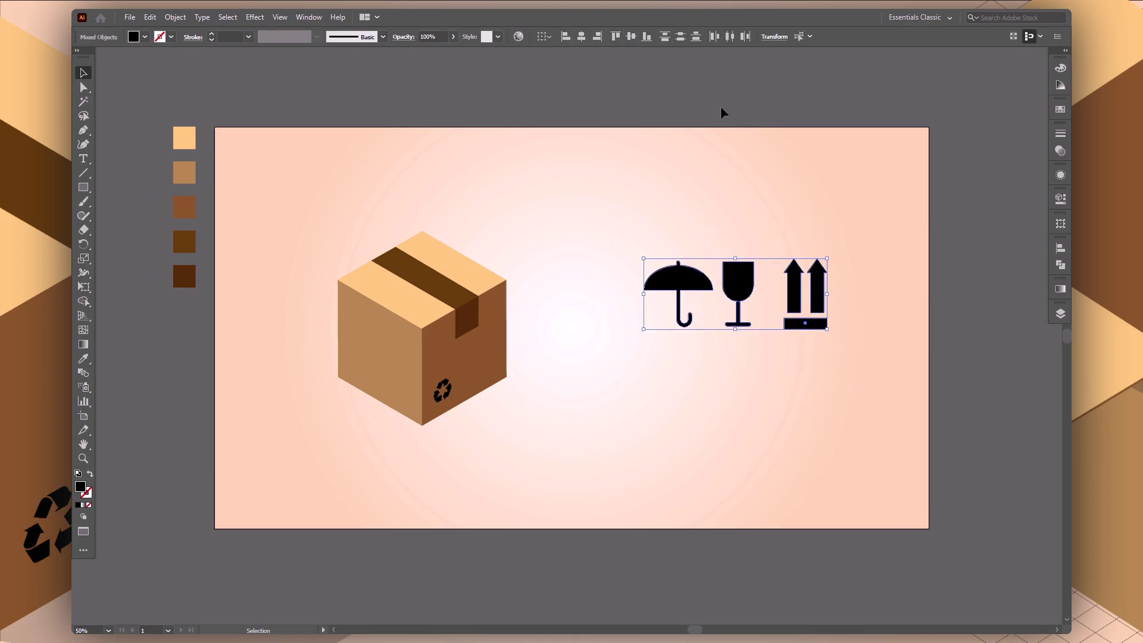
{"action": "left_click", "coordinate": [782, 181]}
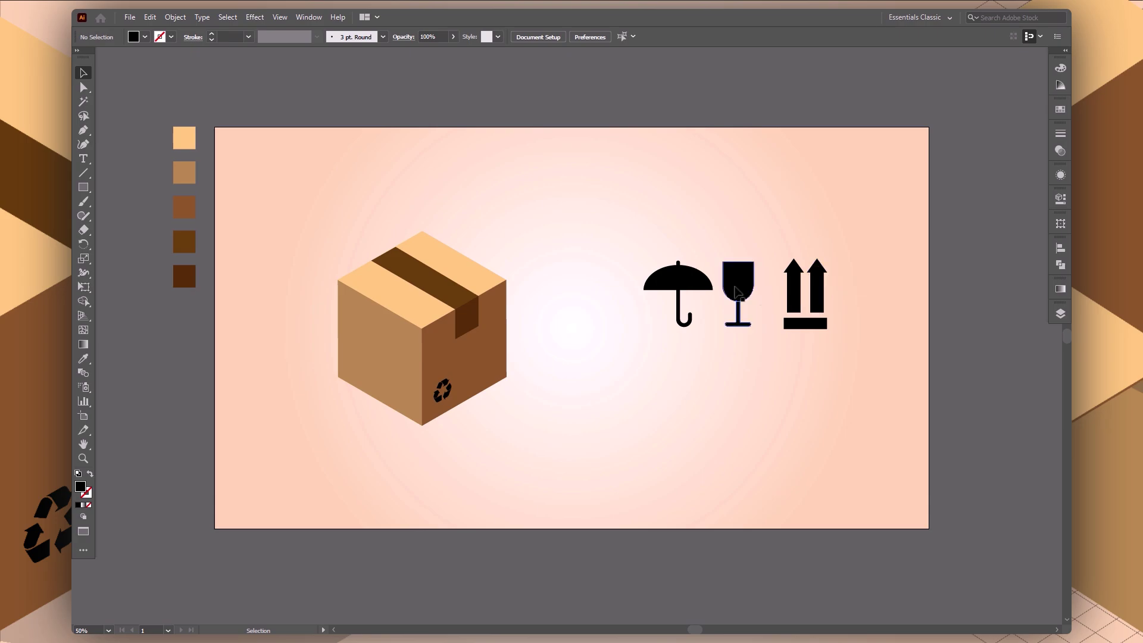
Step: Stretch the arrows icon so its top snaps to the umbrella's top, then select all three icons
{"action": "left_click", "coordinate": [684, 285]}
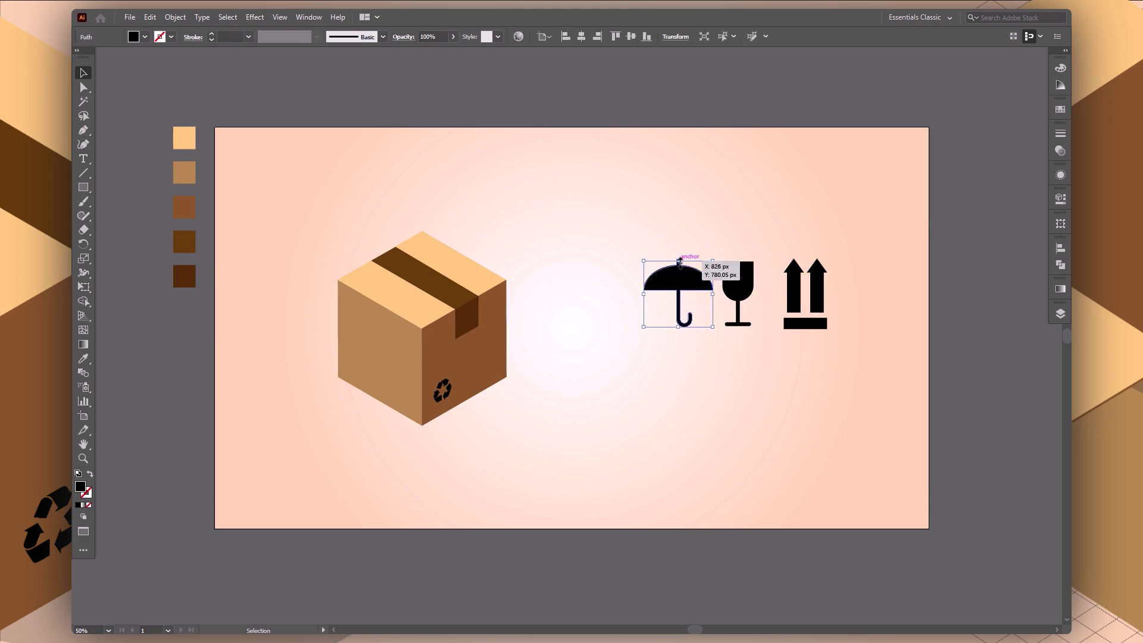
{"action": "left_click", "coordinate": [800, 297]}
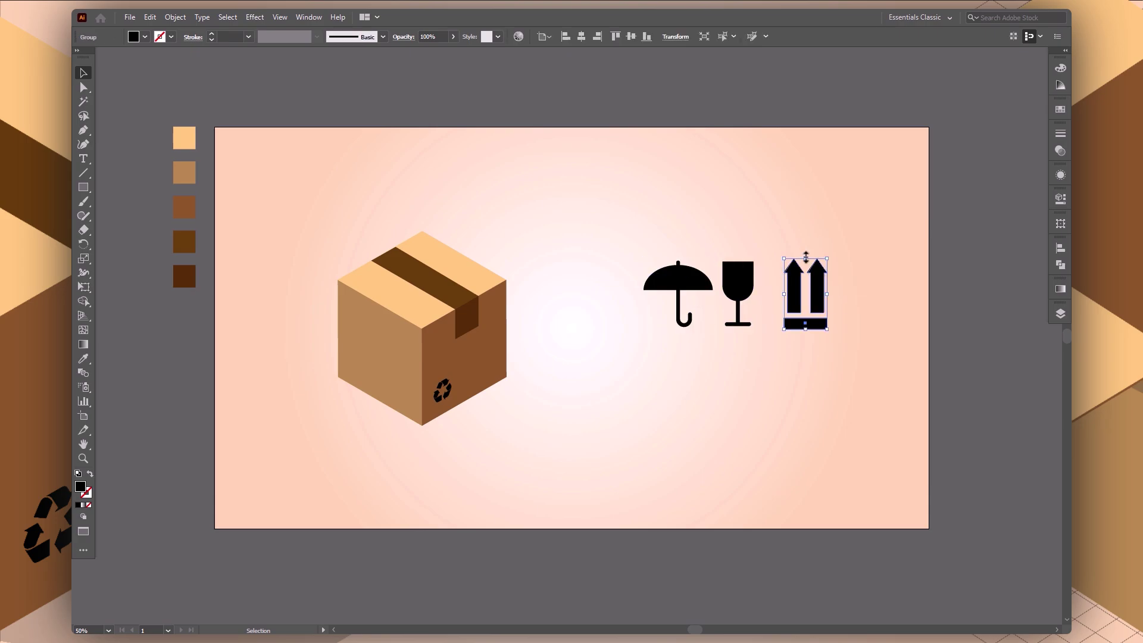
{"action": "left_click_drag", "start_coordinate": [806, 257], "coordinate": [808, 260]}
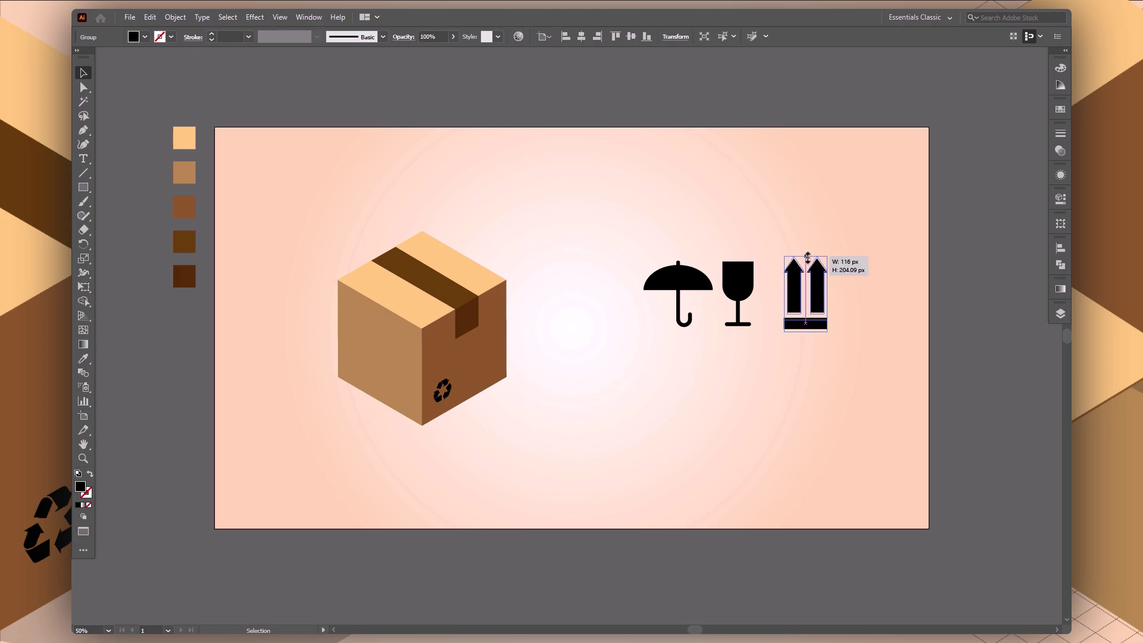
{"action": "left_click", "coordinate": [869, 310]}
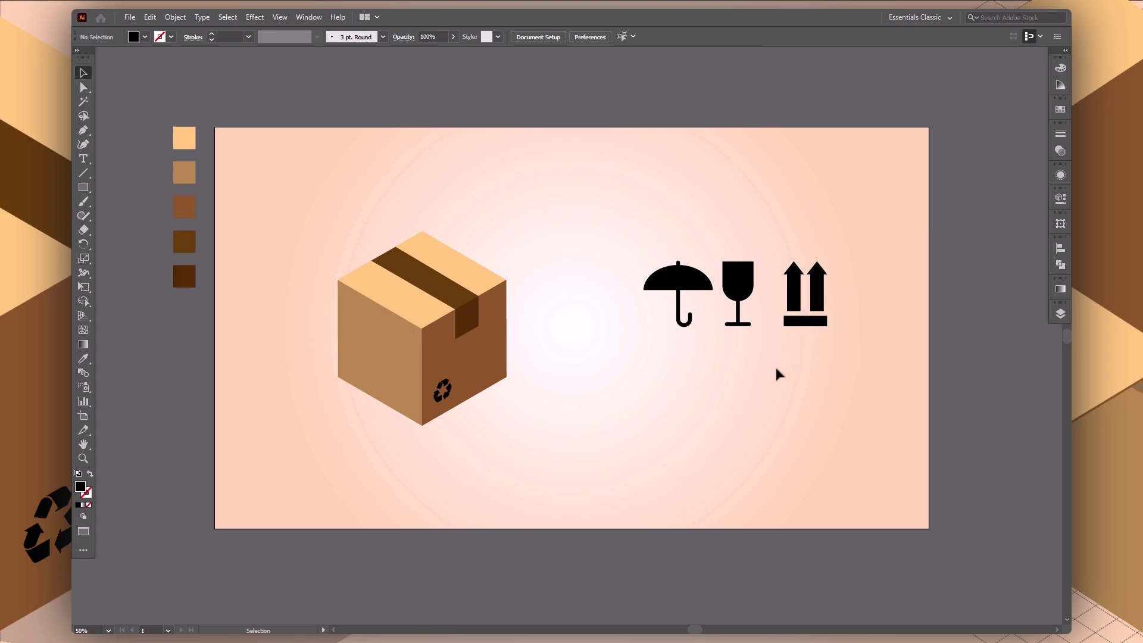
{"action": "left_click", "coordinate": [679, 275]}
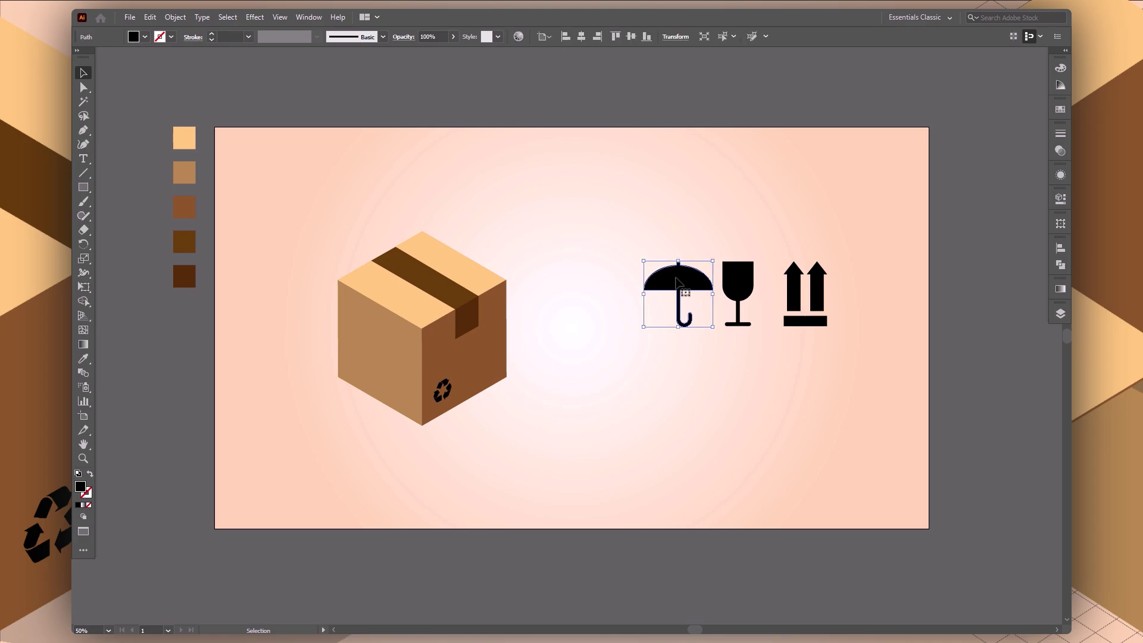
{"action": "left_click", "coordinate": [704, 237]}
{"action": "left_click_drag", "start_coordinate": [626, 240], "coordinate": [842, 323]}
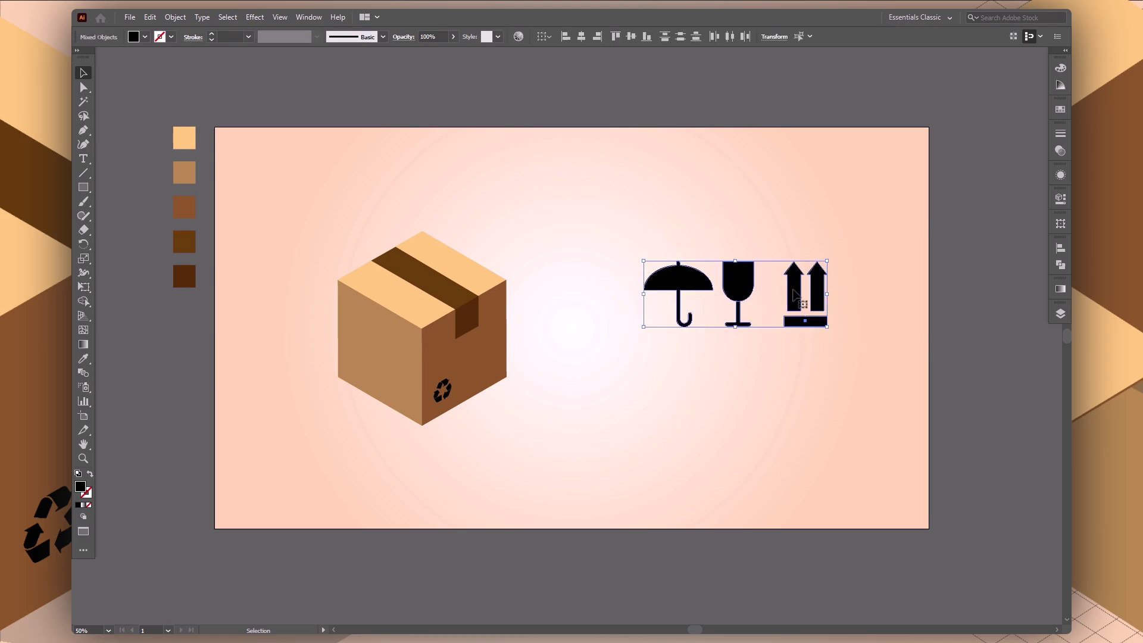
Step: Duplicate the three icons above the box and group the copy
{"action": "mouse_move", "coordinate": [795, 295]}
{"action": "left_mouse_down"}
{"action": "mouse_move", "coordinate": [507, 177]}
{"action": "mouse_move", "coordinate": [465, 193]}
{"action": "left_mouse_up"}
{"action": "right_click", "coordinate": [446, 173]}
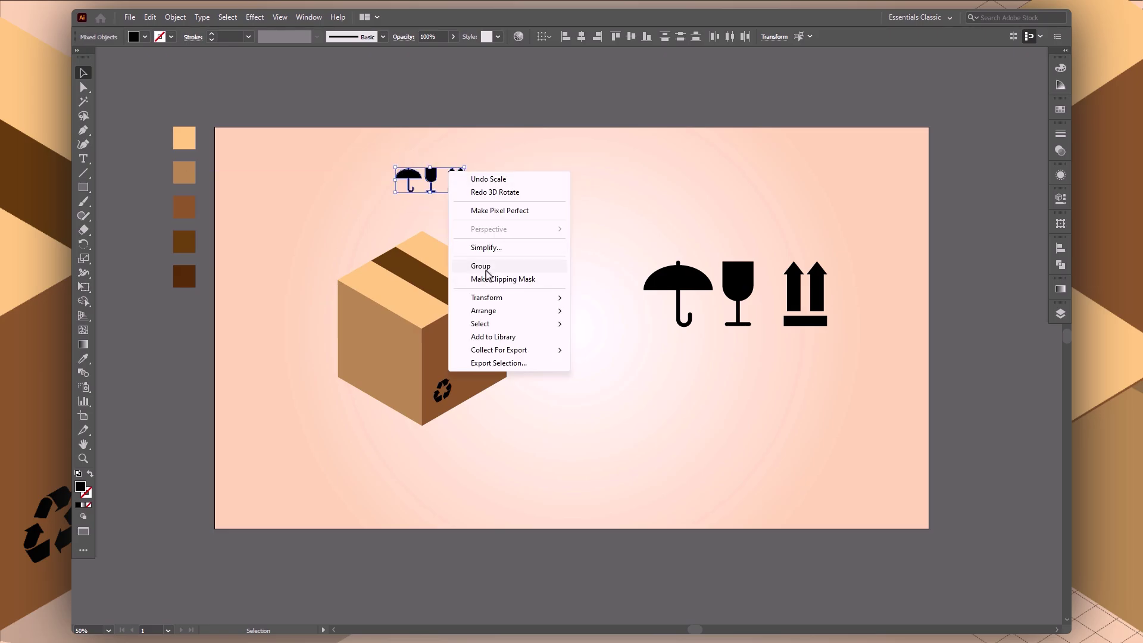
{"action": "left_click", "coordinate": [461, 245]}
{"action": "right_click", "coordinate": [430, 177]}
{"action": "left_click", "coordinate": [528, 161]}
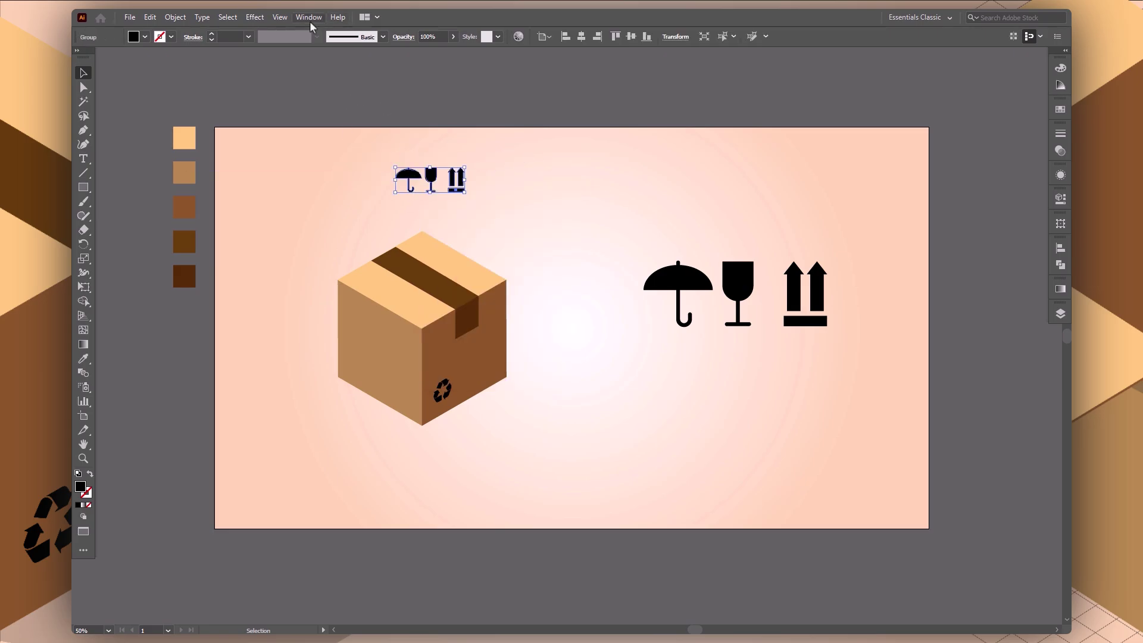
Step: Apply a 3D Rotate effect at Isometric Left to the copy and place it on the box's left face
{"action": "left_click", "coordinate": [266, 19]}
{"action": "mouse_move", "coordinate": [294, 85]}
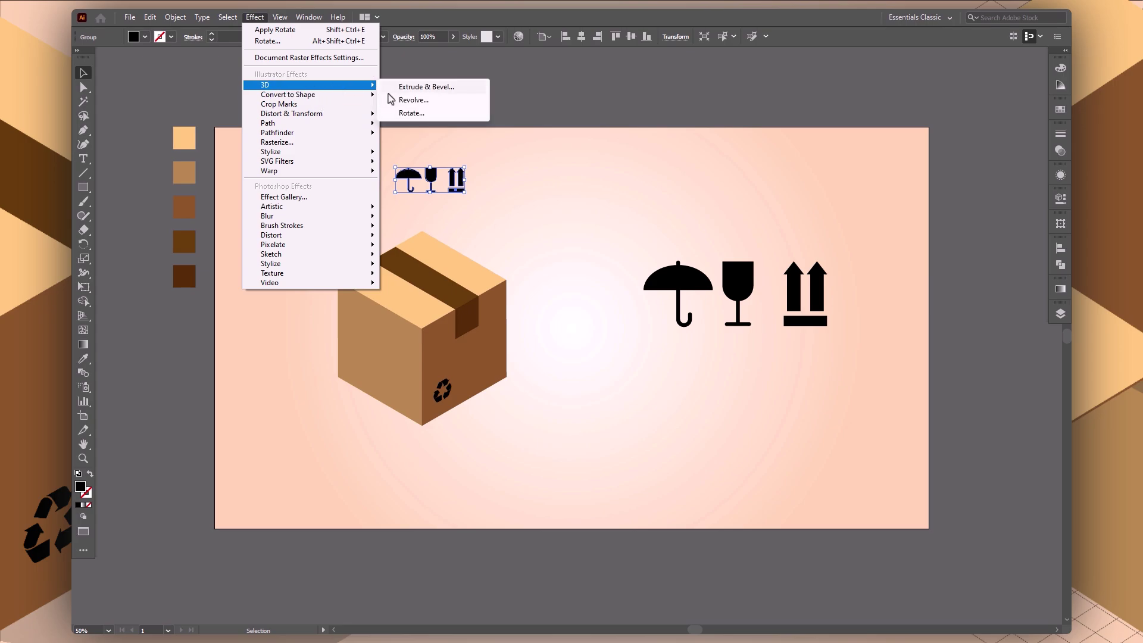
{"action": "left_click", "coordinate": [414, 114]}
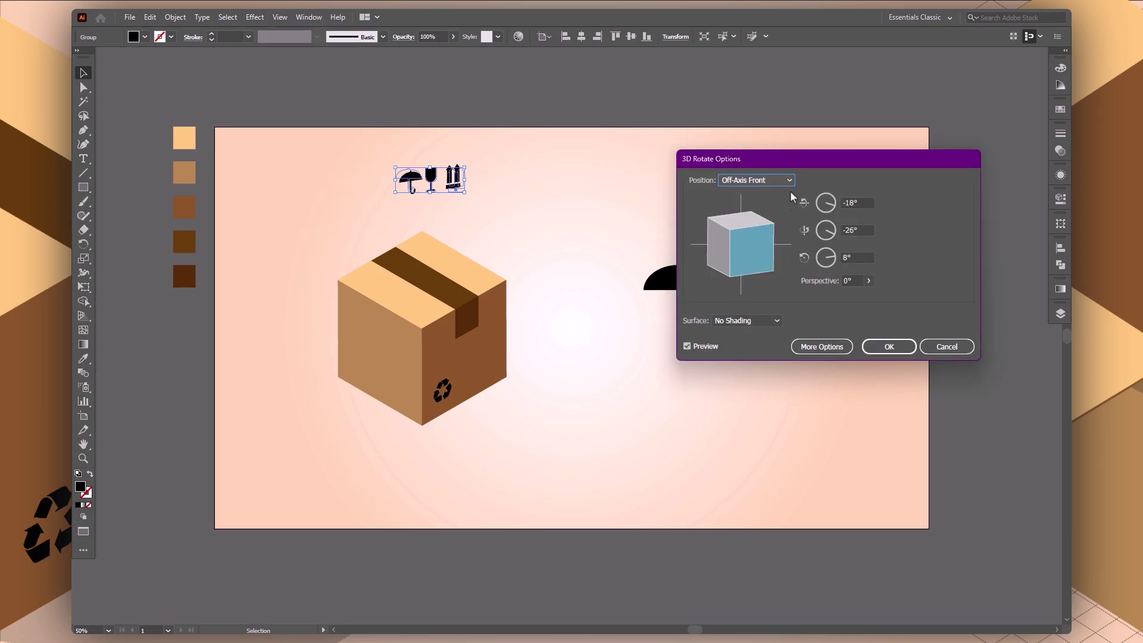
{"action": "left_click", "coordinate": [791, 180]}
{"action": "left_click", "coordinate": [768, 373]}
{"action": "left_click", "coordinate": [889, 347]}
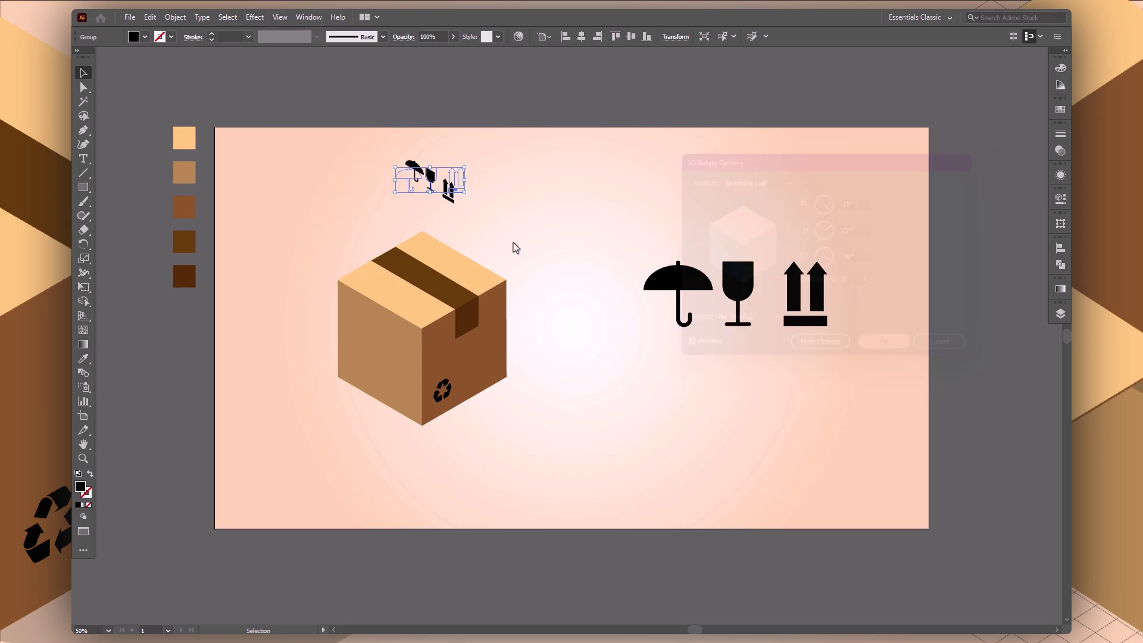
{"action": "mouse_move", "coordinate": [450, 189]}
{"action": "left_mouse_down"}
{"action": "mouse_move", "coordinate": [401, 394]}
{"action": "mouse_move", "coordinate": [382, 397]}
{"action": "left_mouse_up"}
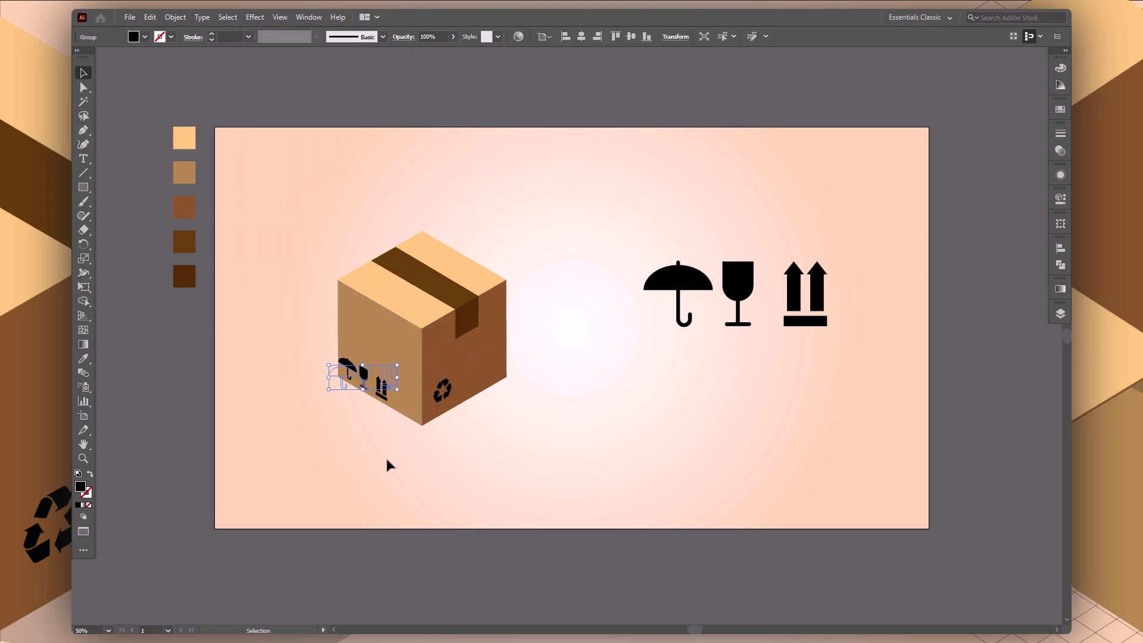
{"action": "left_click", "coordinate": [525, 417]}
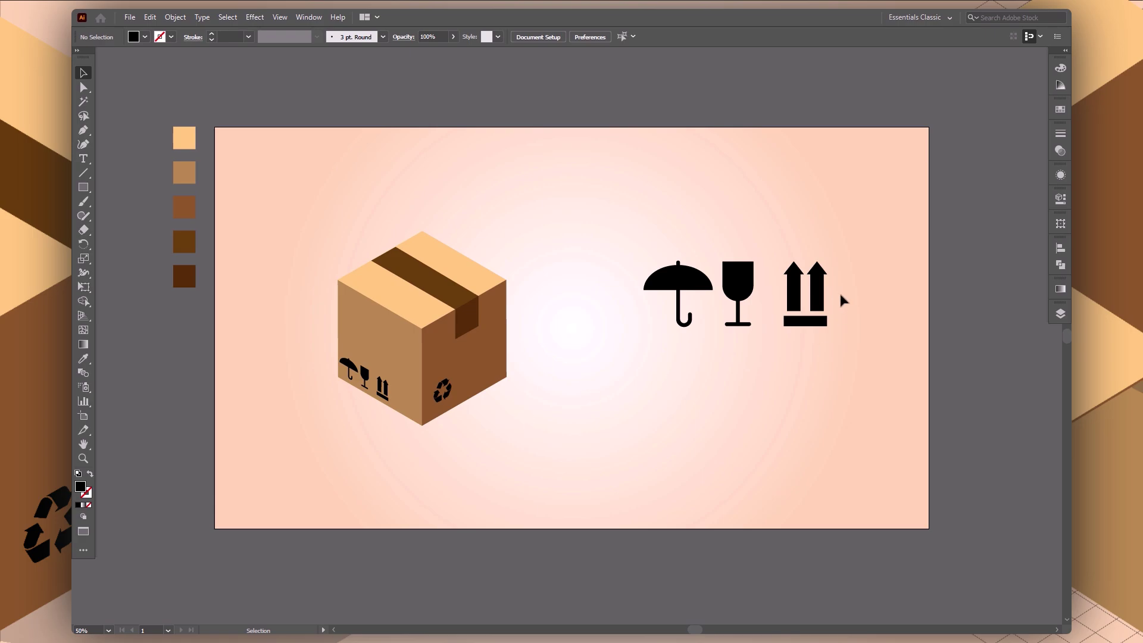
Step: Nudge the large arrows icon two steps left
{"action": "left_click_drag", "start_coordinate": [633, 214], "coordinate": [893, 354]}
{"action": "left_click", "coordinate": [805, 286]}
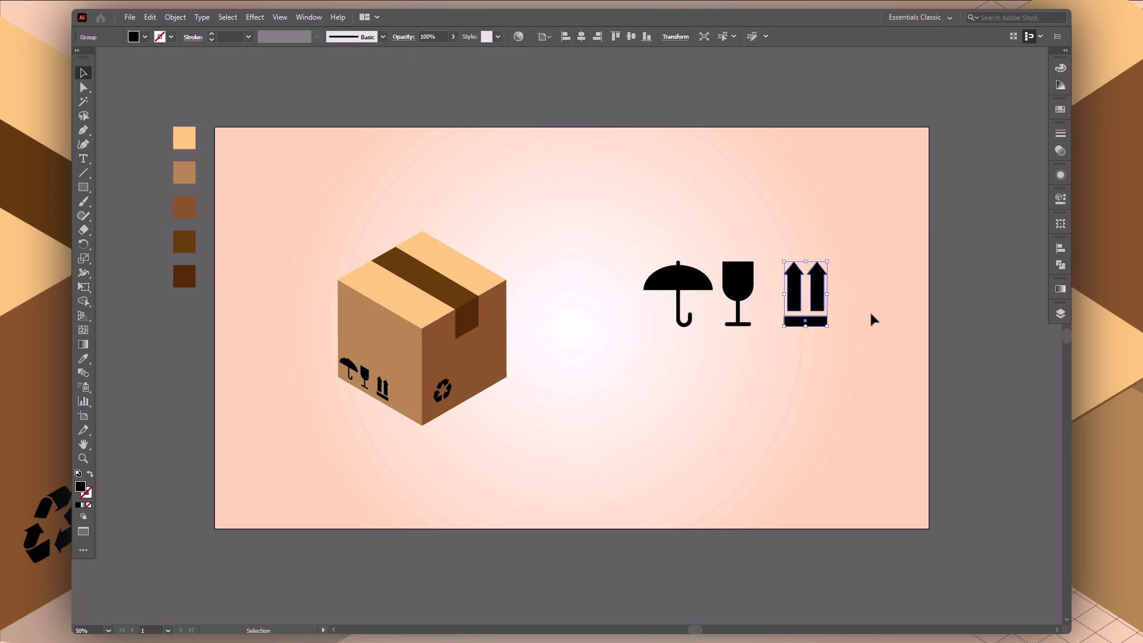
{"action": "key", "text": "Left"}
{"action": "key", "text": "Left"}
{"action": "key", "text": "Left"}
{"action": "key", "text": "Left"}
{"action": "key", "text": "Left"}
{"action": "key", "text": "Left"}
{"action": "key", "text": "Left"}
{"action": "key", "text": "Left"}
{"action": "key", "text": "Left"}
{"action": "key", "text": "Left"}
{"action": "key", "text": "Left"}
{"action": "key", "text": "Left"}
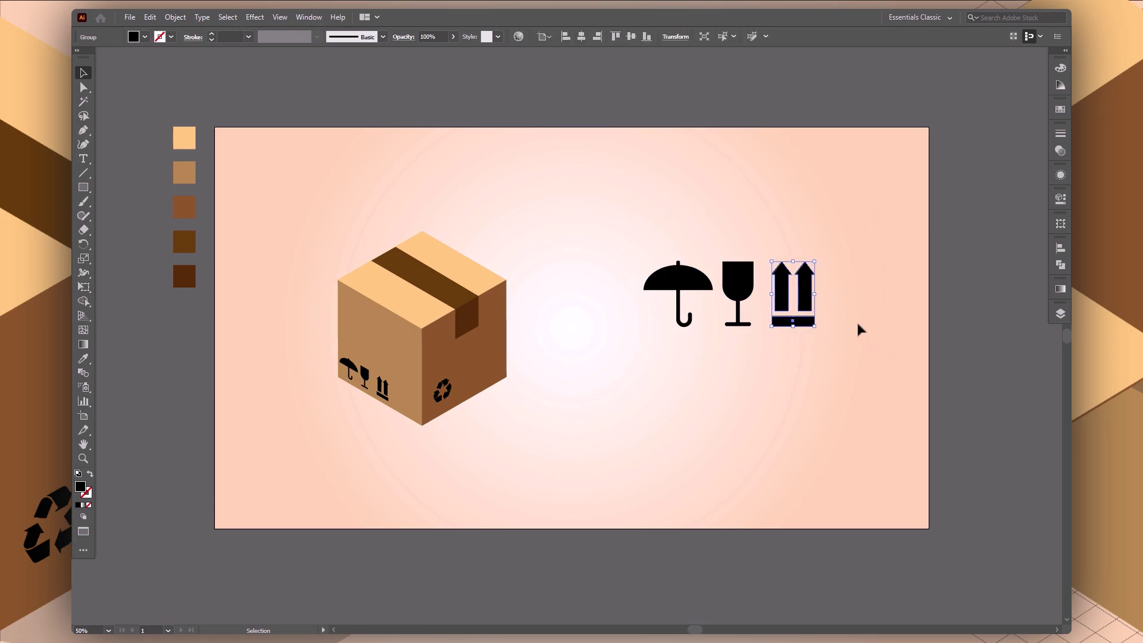
{"action": "key", "text": "Left"}
{"action": "key", "text": "Left"}
{"action": "key", "text": "Left"}
{"action": "key", "text": "Left"}
{"action": "key", "text": "Left"}
{"action": "key", "text": "Left"}
Step: Group the three large icons and move them above the artboard
{"action": "left_click_drag", "start_coordinate": [643, 244], "coordinate": [826, 331]}
{"action": "right_click", "coordinate": [824, 331]}
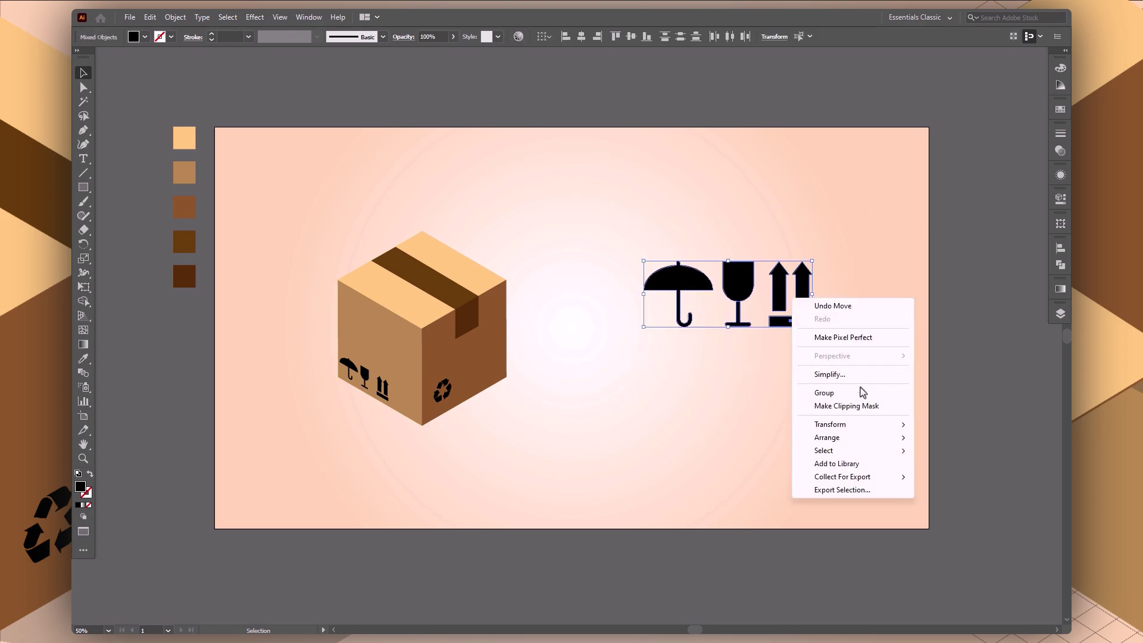
{"action": "left_click", "coordinate": [860, 388]}
{"action": "left_click", "coordinate": [870, 444]}
{"action": "left_click_drag", "start_coordinate": [744, 282], "coordinate": [576, 104]}
{"action": "left_click", "coordinate": [804, 426]}
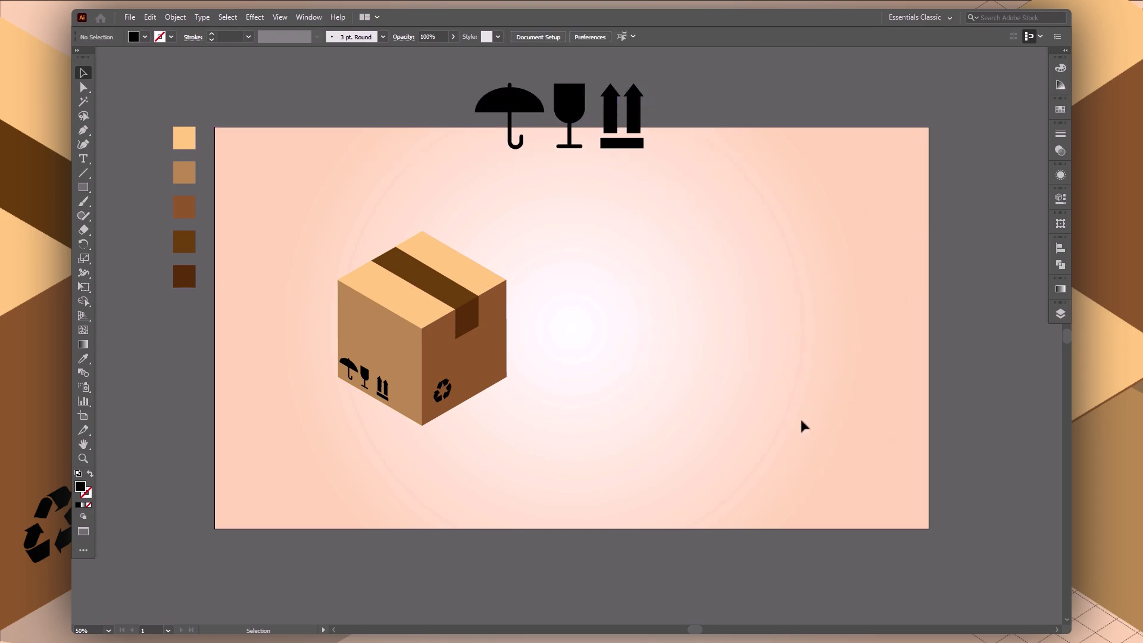
Step: Draw a large 810 × 810 px black-outlined, unfilled square right of the box
{"action": "key", "text": "shift+x"}
{"action": "key", "text": "m"}
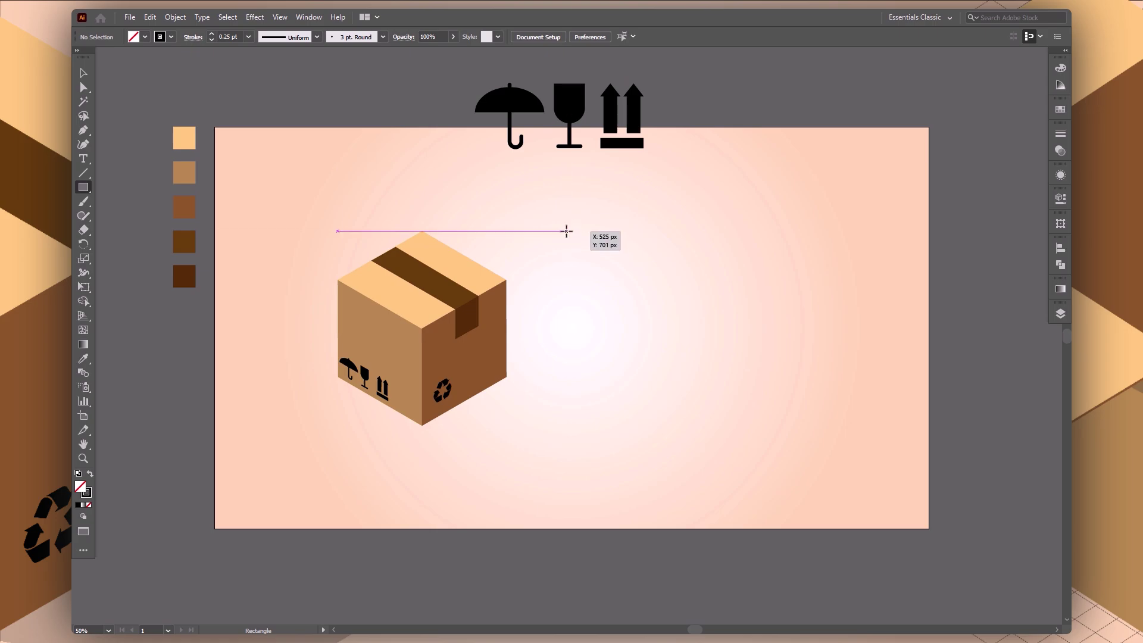
{"action": "left_click_drag", "start_coordinate": [564, 221], "coordinate": [865, 522]}
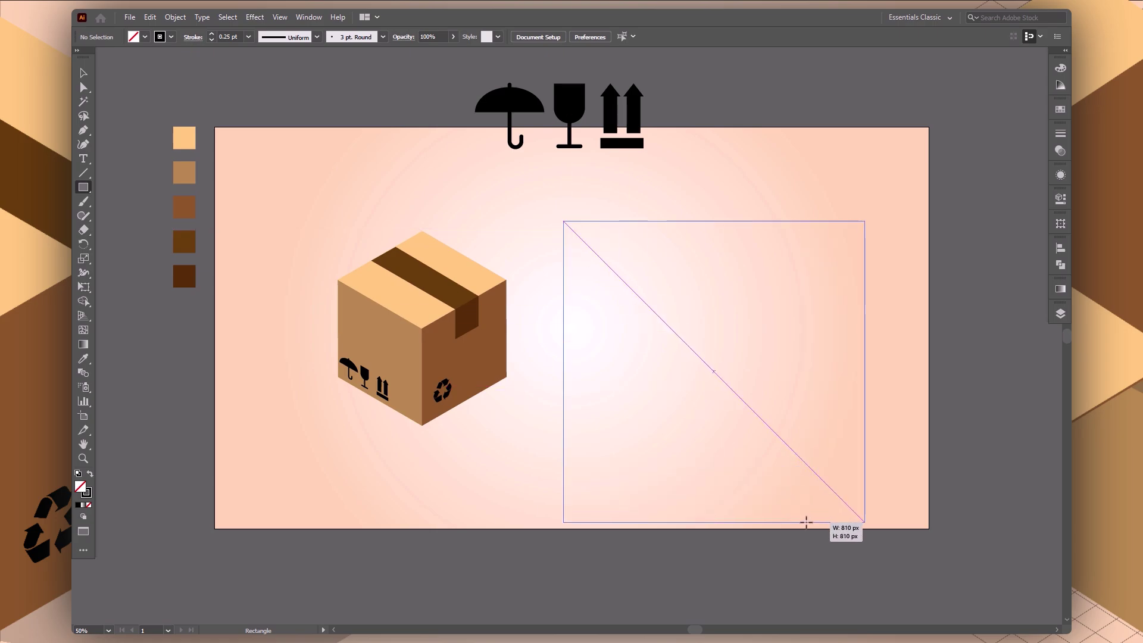
{"action": "left_click", "coordinate": [775, 334], "text": "ctrl"}
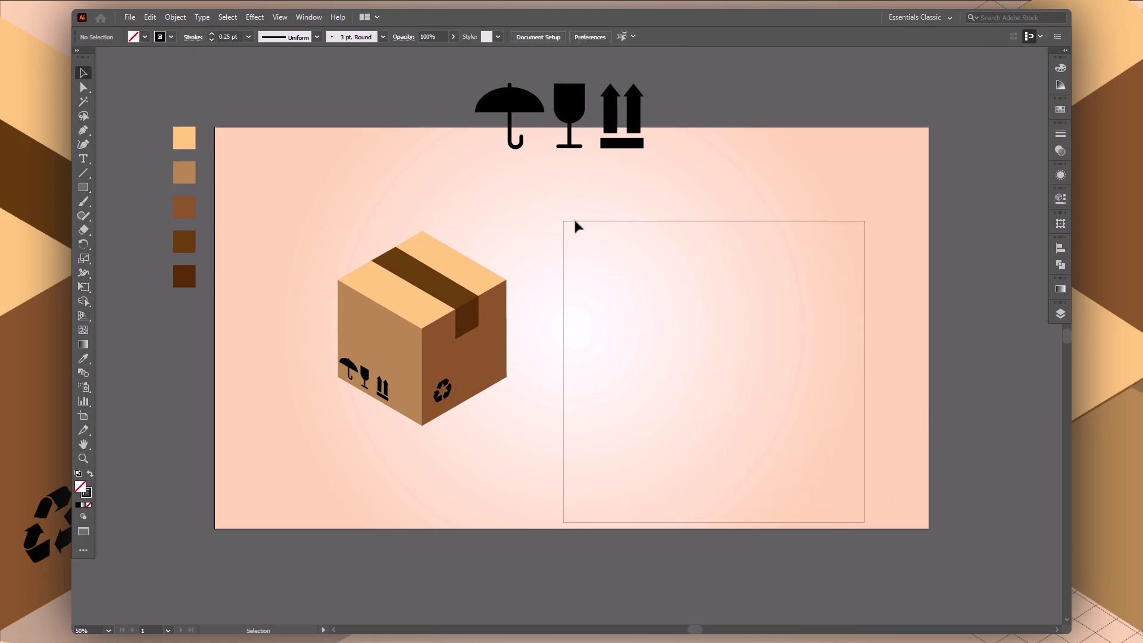
{"action": "left_click", "coordinate": [574, 221], "text": "ctrl"}
Step: Cut the square at all four corners with the Scissors tool
{"action": "key", "text": "a"}
{"action": "key", "text": "c"}
{"action": "left_click", "coordinate": [564, 221]}
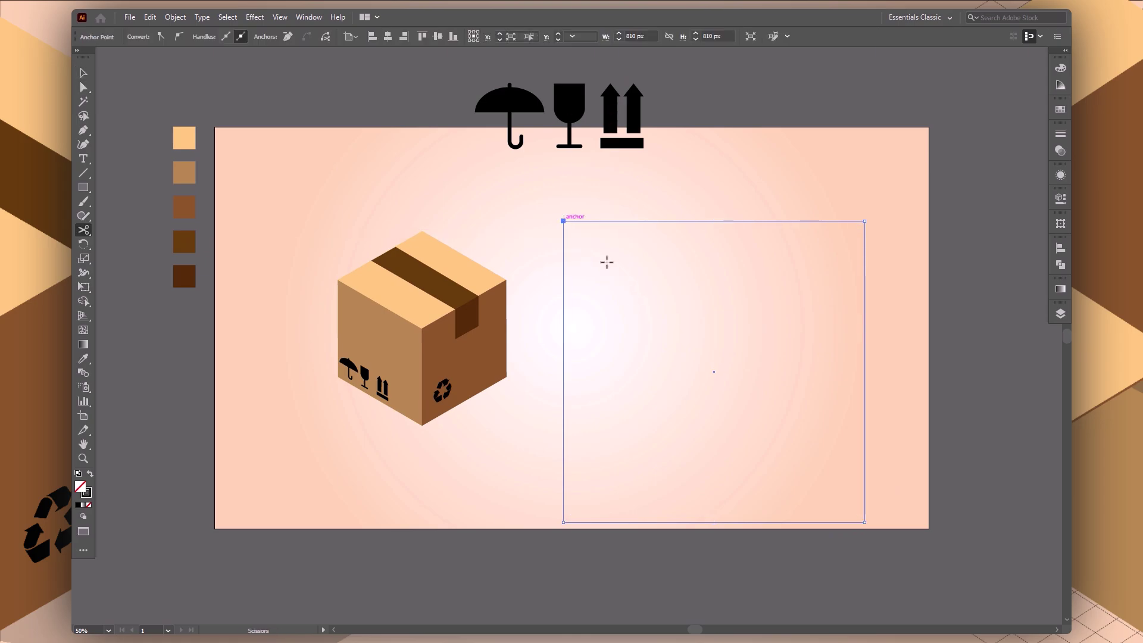
{"action": "left_click", "coordinate": [563, 522]}
{"action": "left_click", "coordinate": [865, 522]}
{"action": "left_click", "coordinate": [865, 221]}
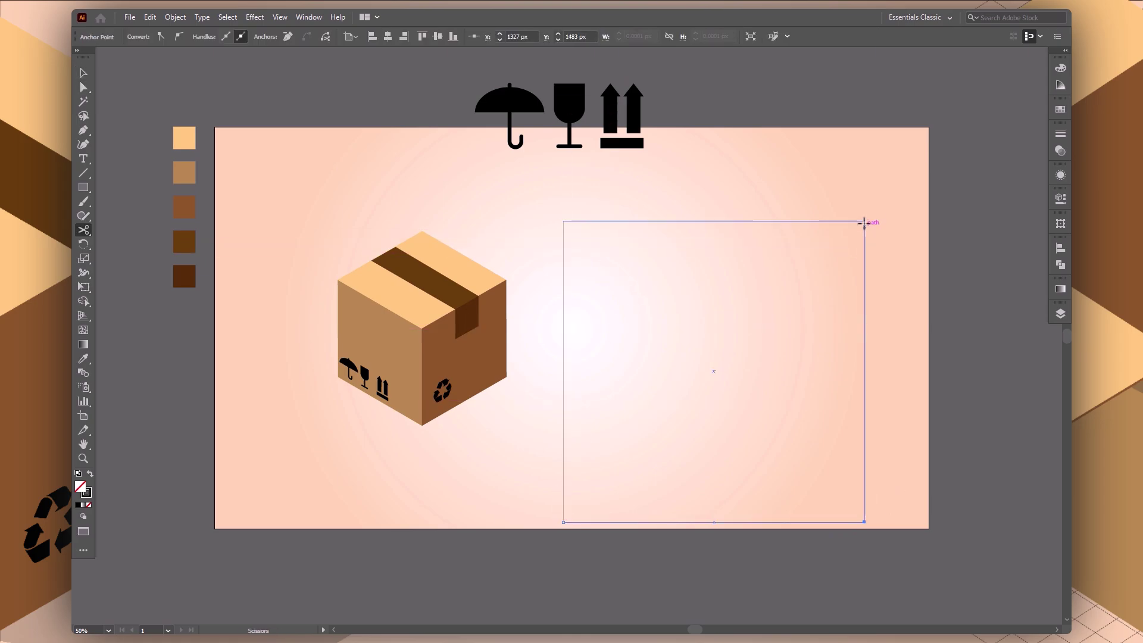
Step: Delete the top and bottom edges, leaving only the two vertical lines
{"action": "key", "text": "v"}
{"action": "left_click", "coordinate": [780, 238]}
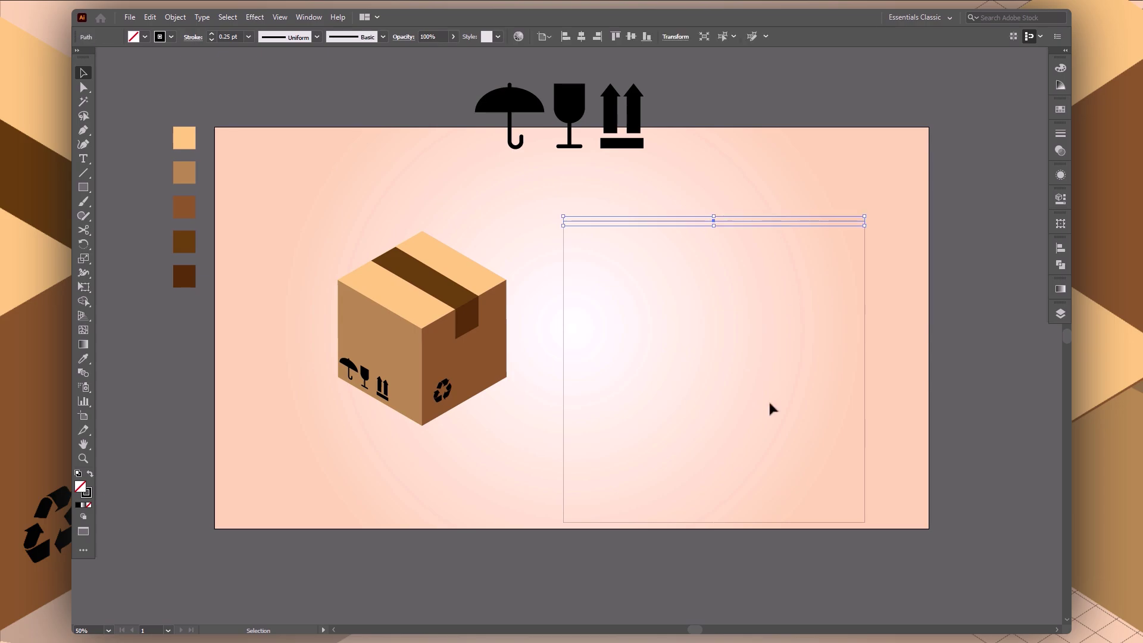
{"action": "left_click", "coordinate": [769, 417]}
{"action": "left_click", "coordinate": [728, 523]}
{"action": "key", "text": "Delete"}
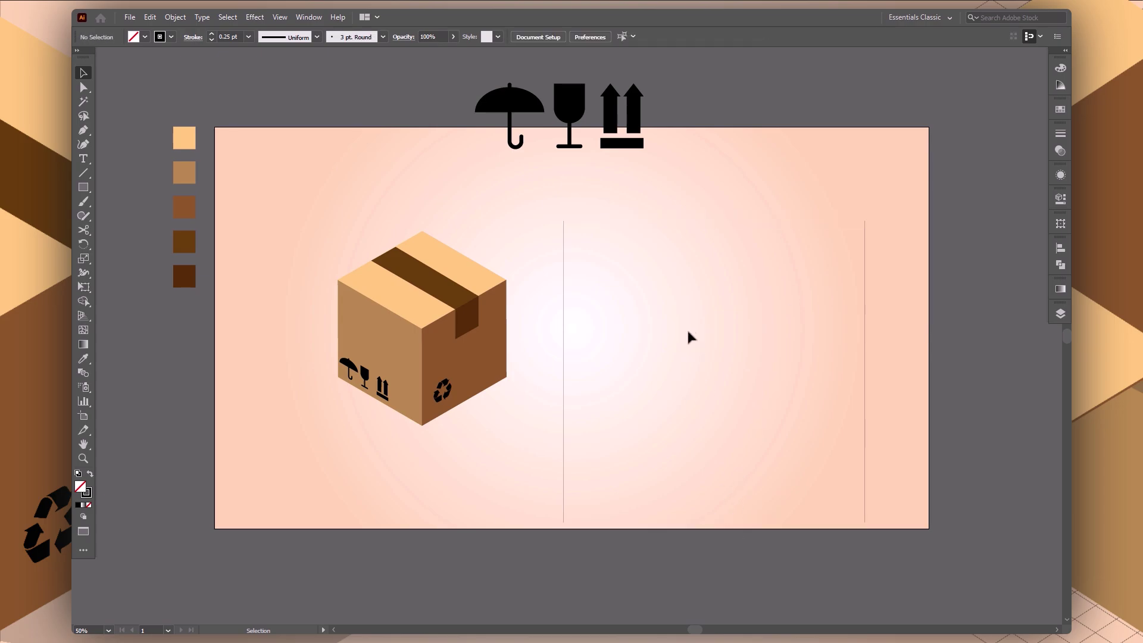
Step: Blend the left line into the right one and straighten the right path in isolation mode
{"action": "left_click", "coordinate": [84, 374]}
{"action": "left_click", "coordinate": [865, 348]}
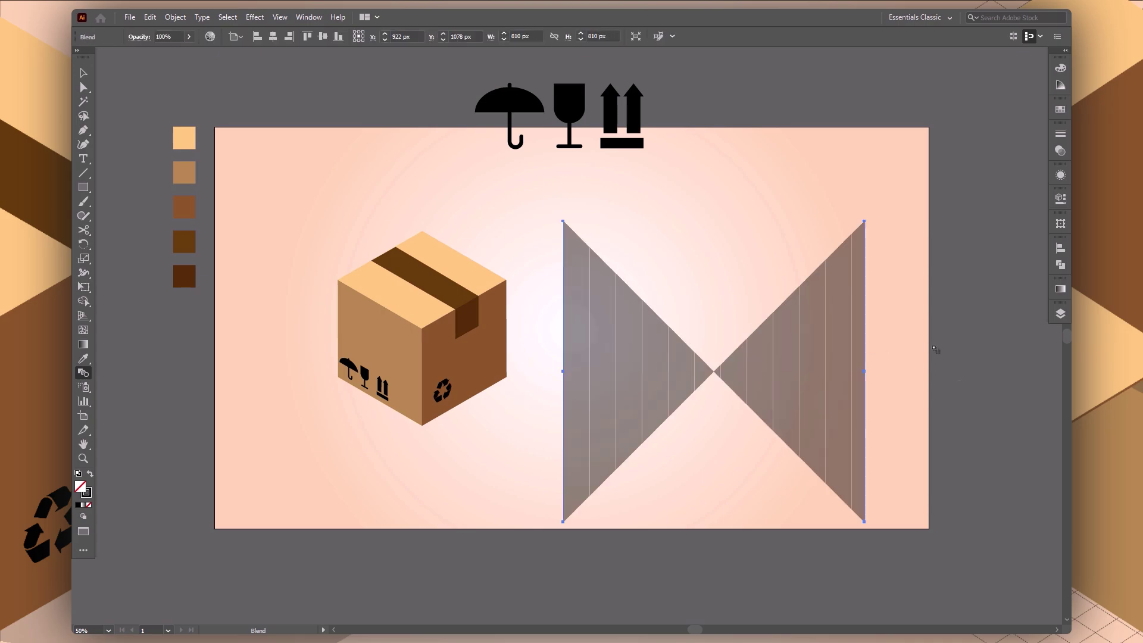
{"action": "key", "text": "v"}
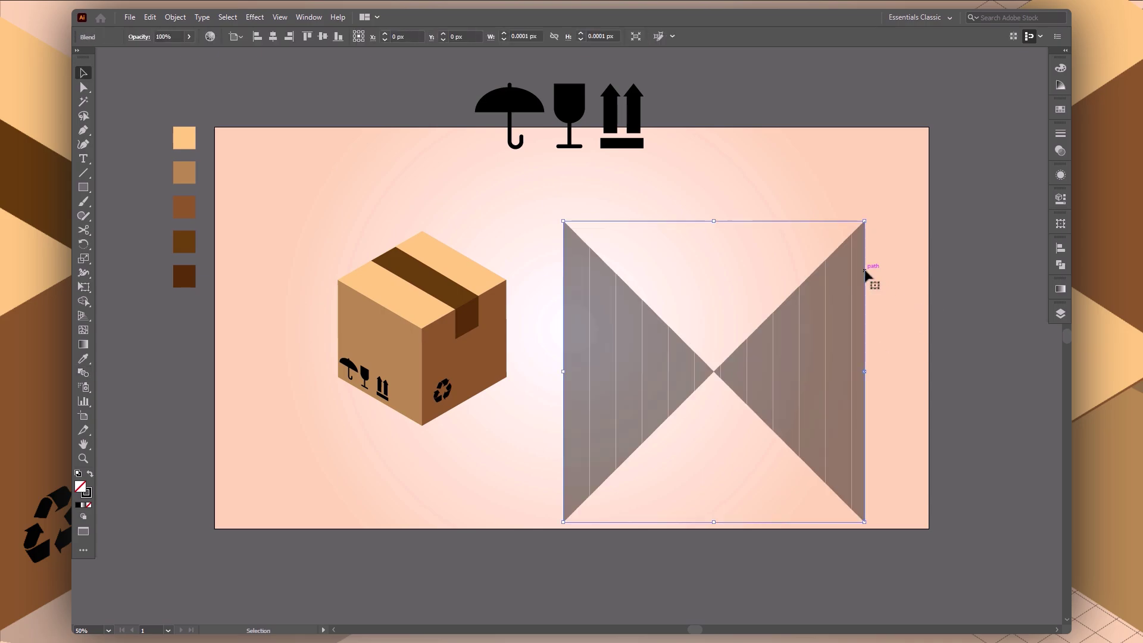
{"action": "double_click", "coordinate": [866, 274]}
{"action": "left_click", "coordinate": [866, 274]}
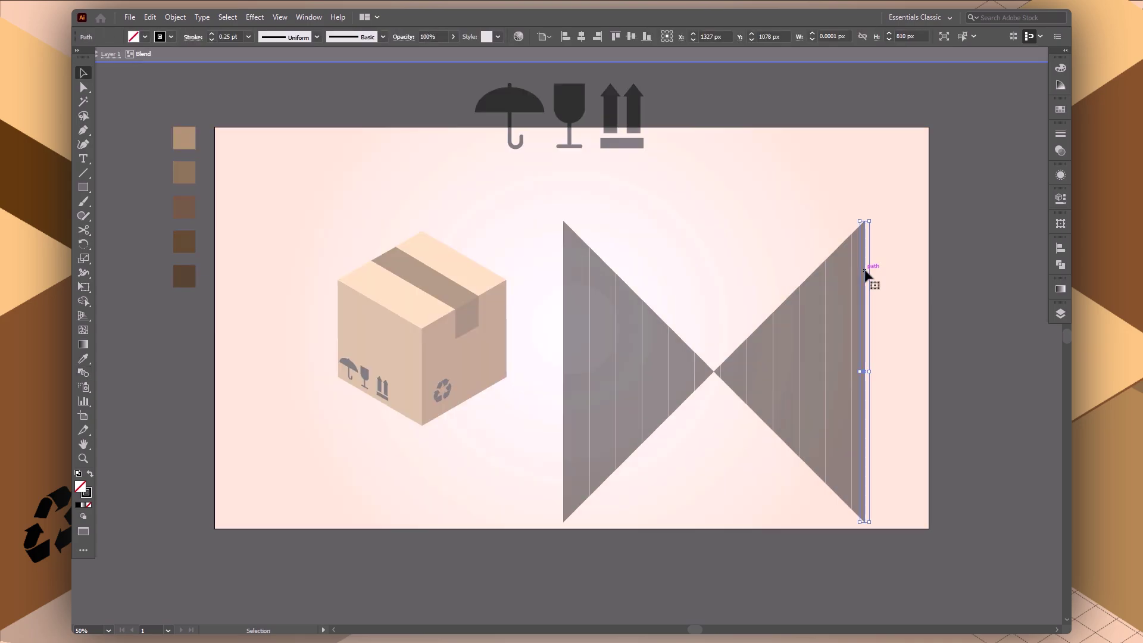
{"action": "left_click", "coordinate": [1061, 264]}
{"action": "left_click", "coordinate": [997, 243]}
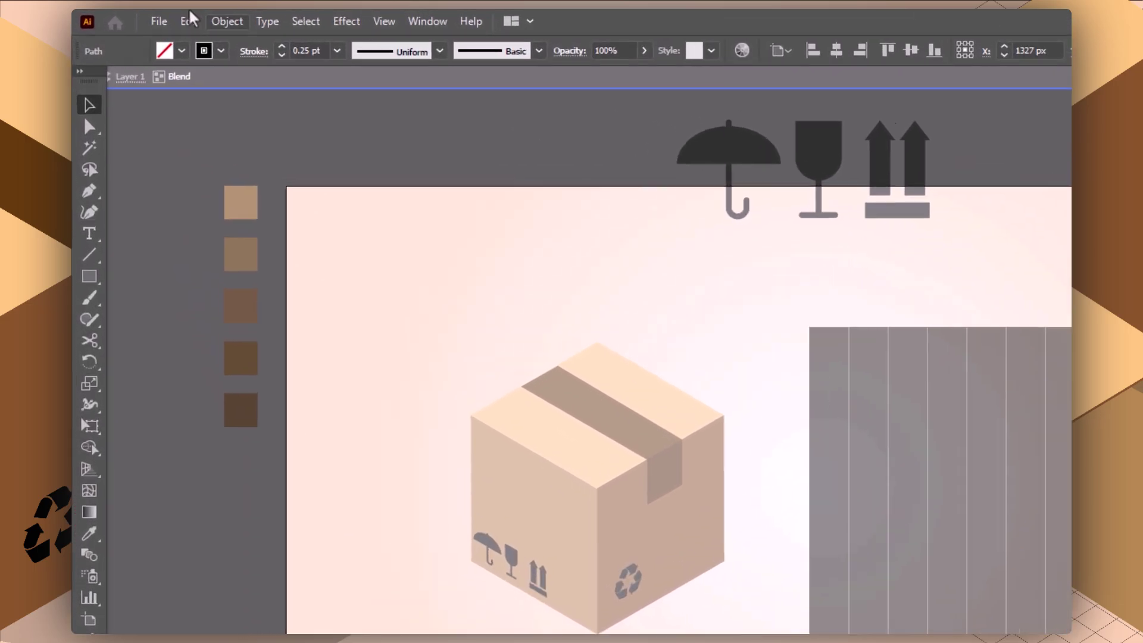
Step: Set the blend to Specified Steps 32 aligned to path, then exit isolation mode
{"action": "left_click", "coordinate": [175, 17]}
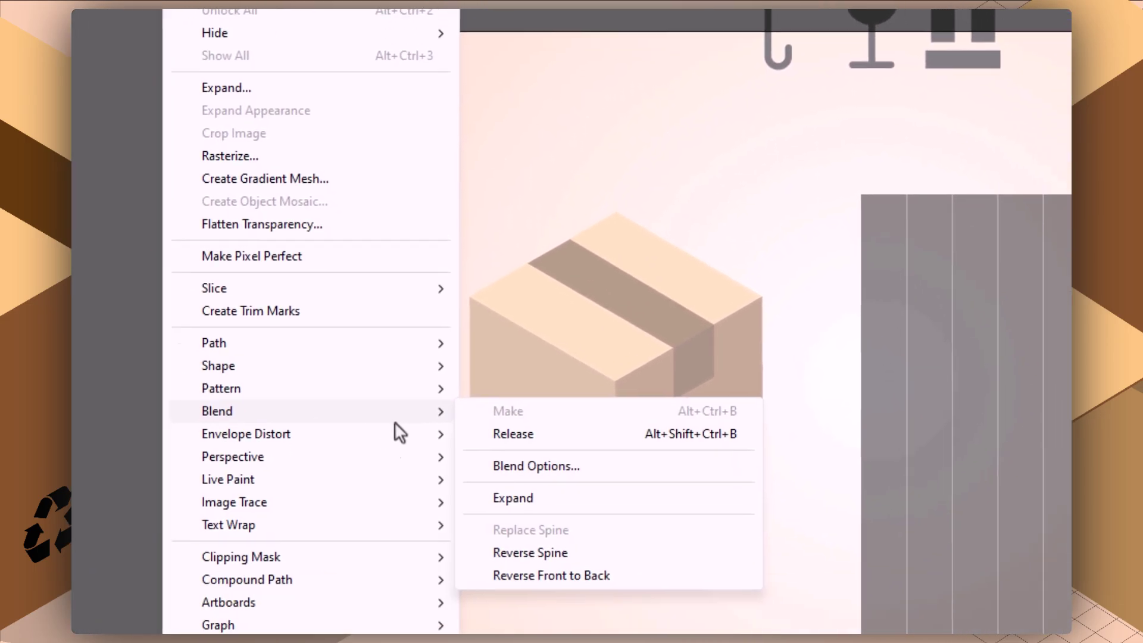
{"action": "mouse_move", "coordinate": [274, 571]}
{"action": "left_click", "coordinate": [524, 468]}
{"action": "left_click", "coordinate": [600, 303]}
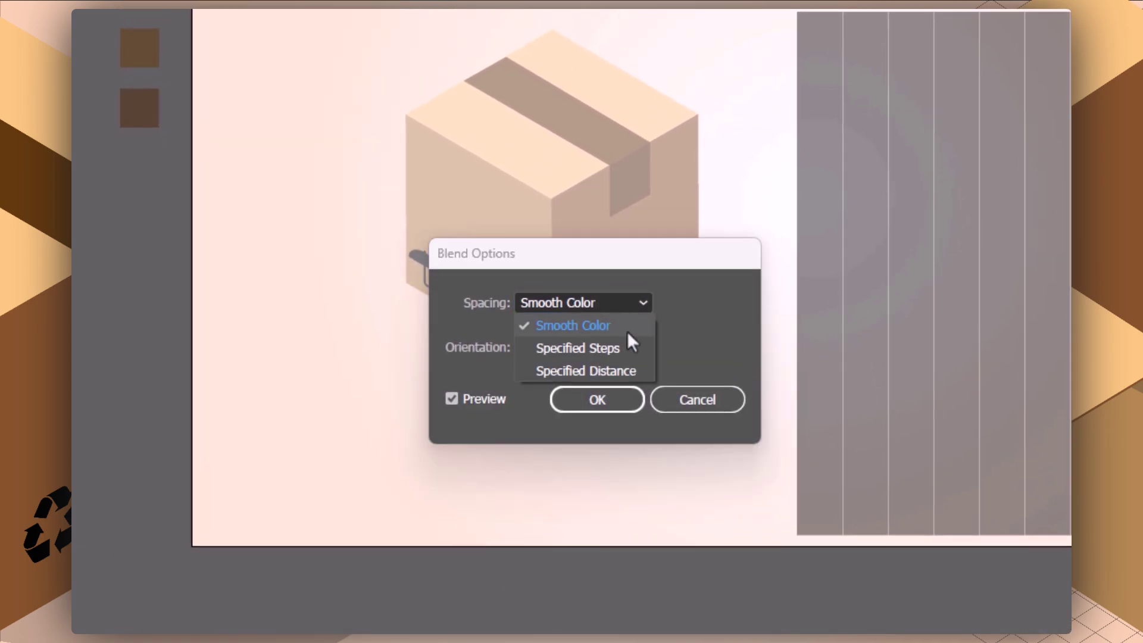
{"action": "left_click", "coordinate": [620, 348]}
{"action": "type", "text": "32"}
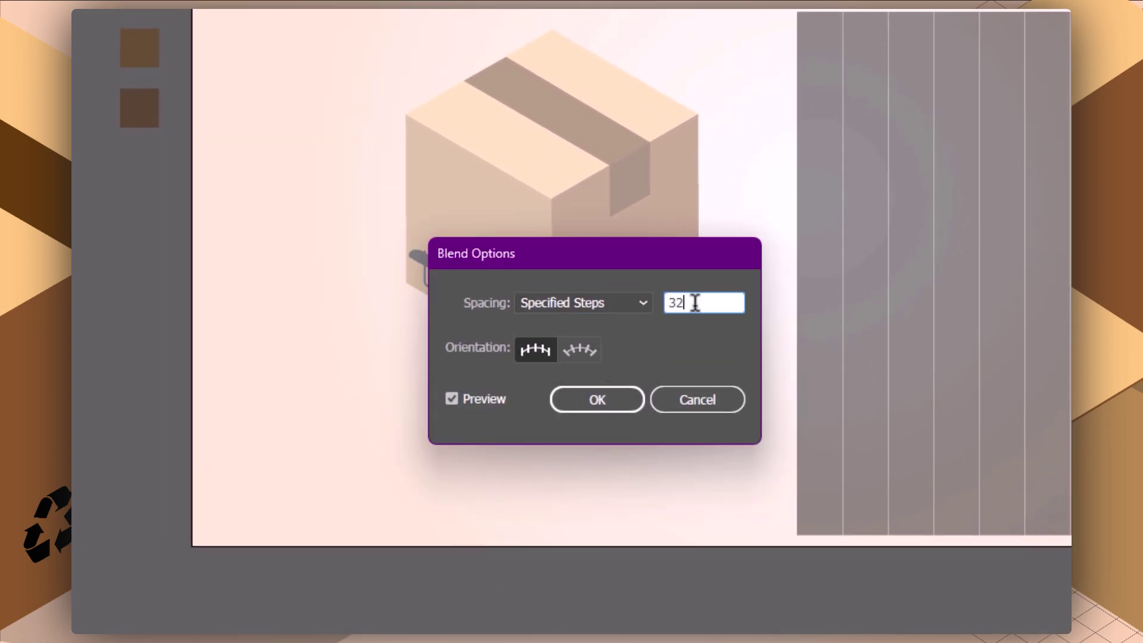
{"action": "left_click", "coordinate": [570, 347]}
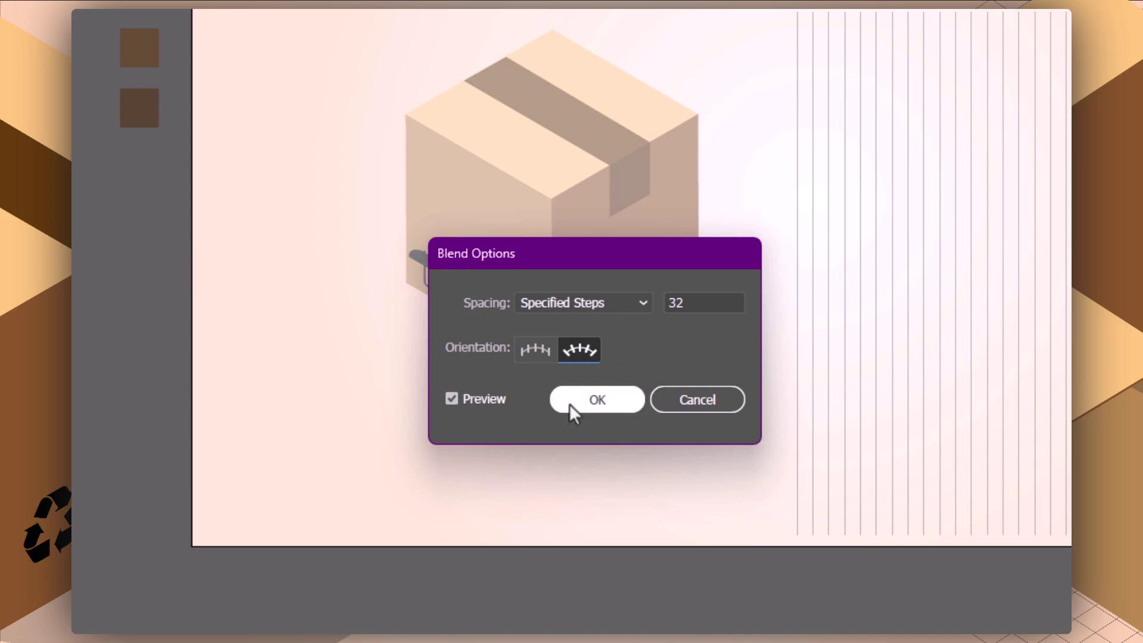
{"action": "left_click", "coordinate": [562, 405]}
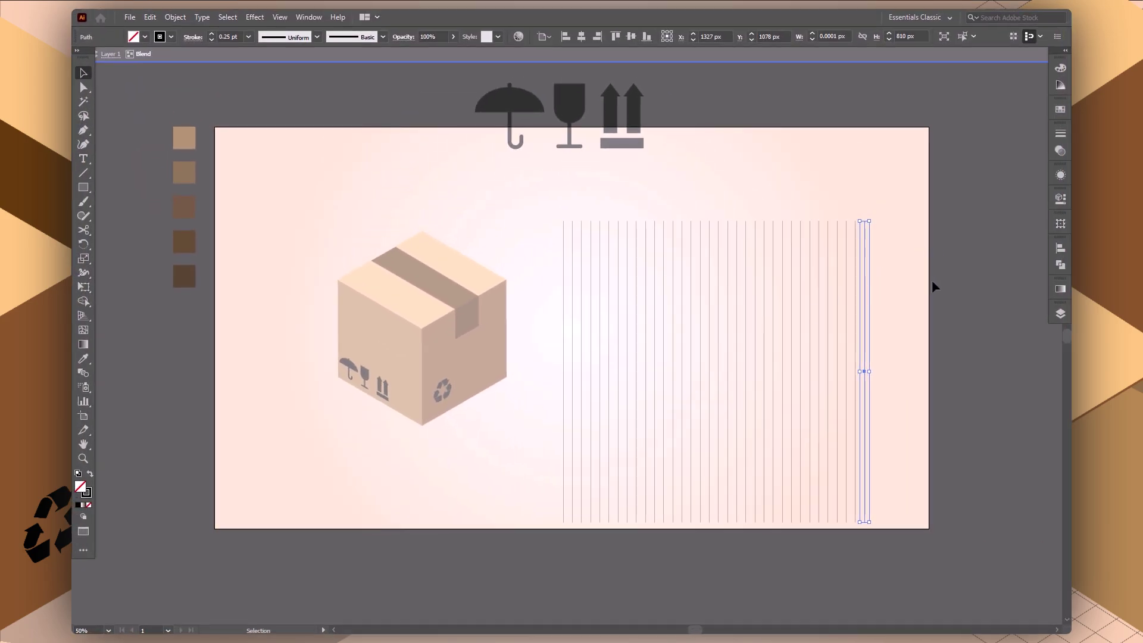
{"action": "double_click", "coordinate": [896, 245]}
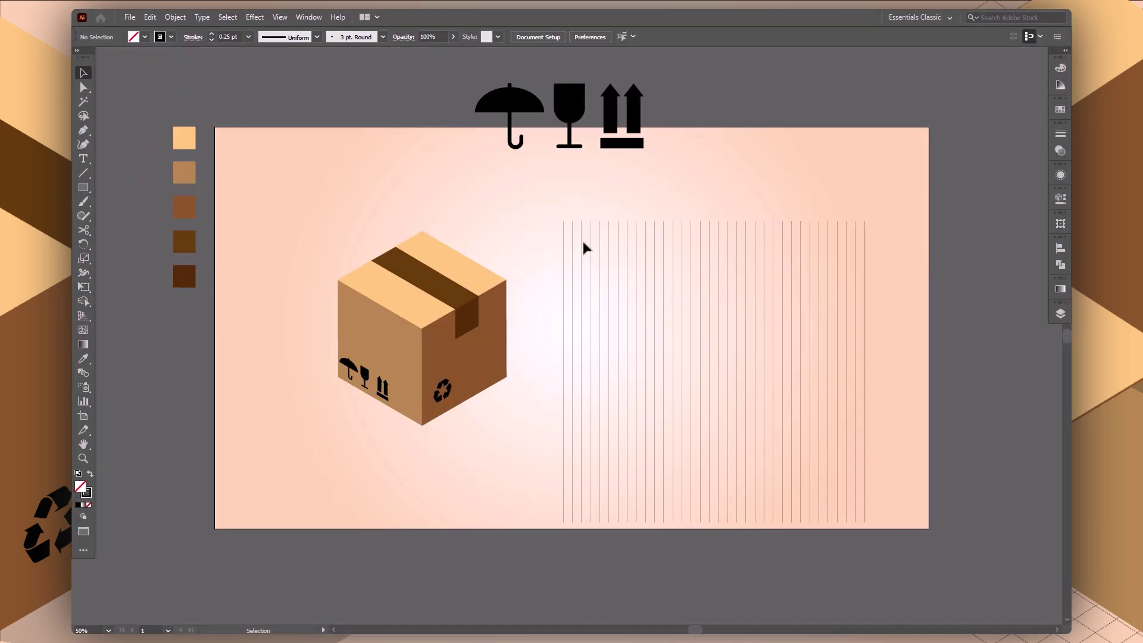
Step: Paste a copy of the vertical line blend in front and rotate it 45°
{"action": "left_click", "coordinate": [564, 245]}
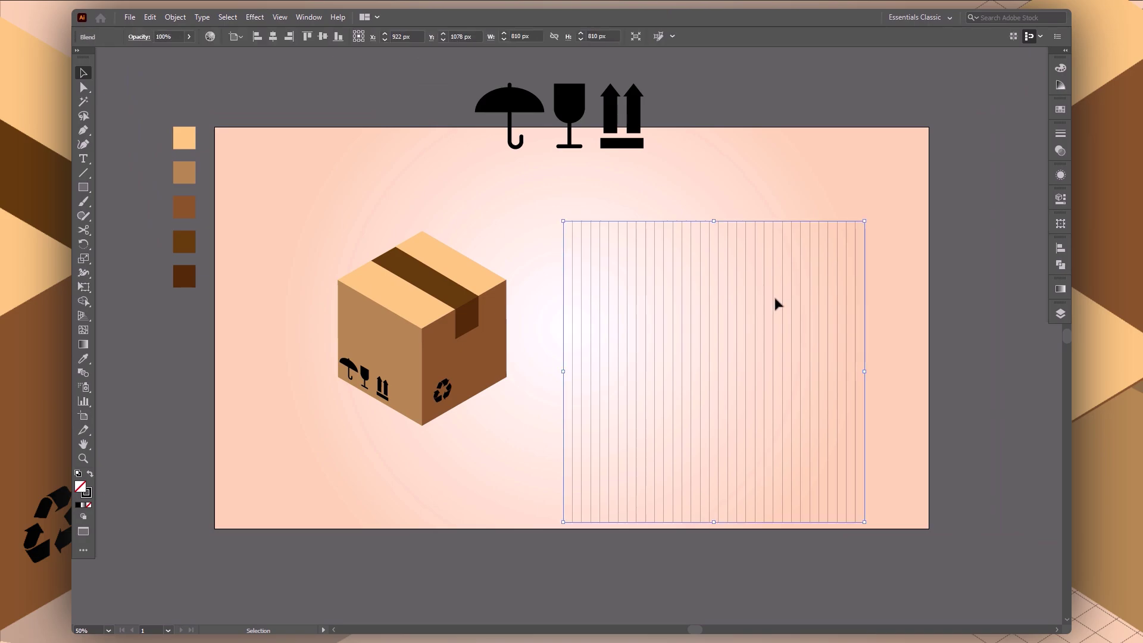
{"action": "key", "text": "a"}
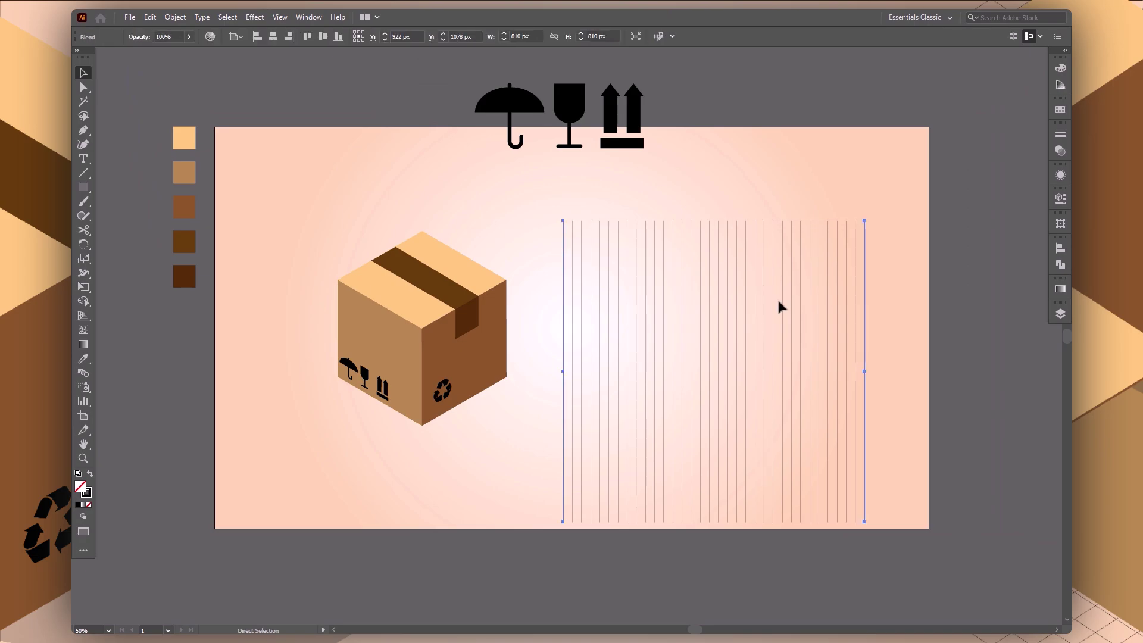
{"action": "key", "text": "v"}
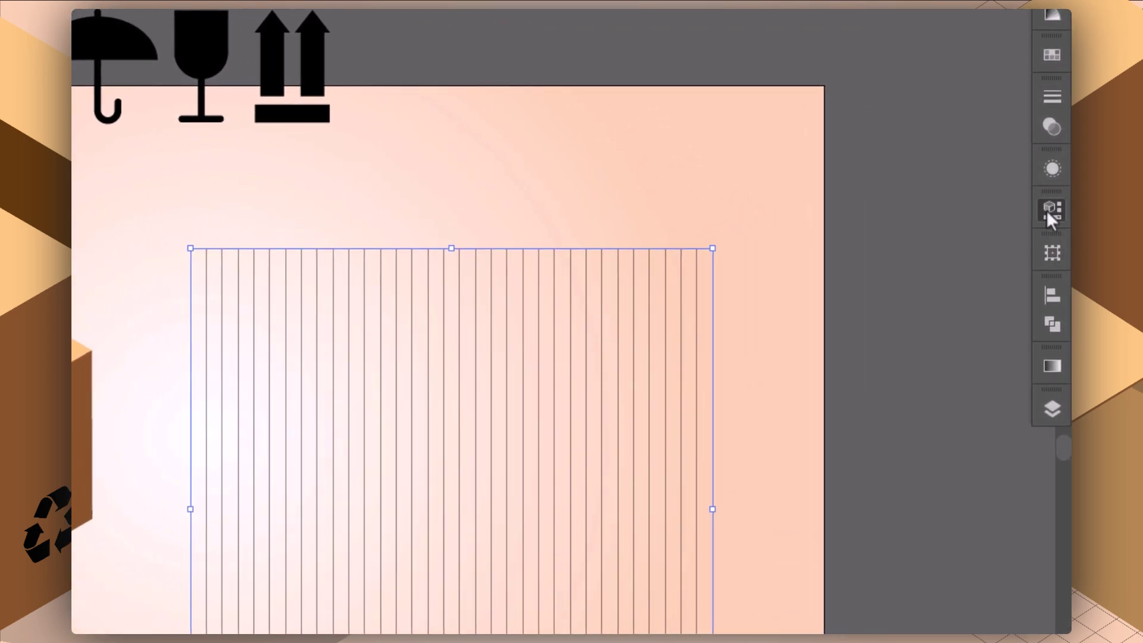
{"action": "left_click", "coordinate": [1048, 212]}
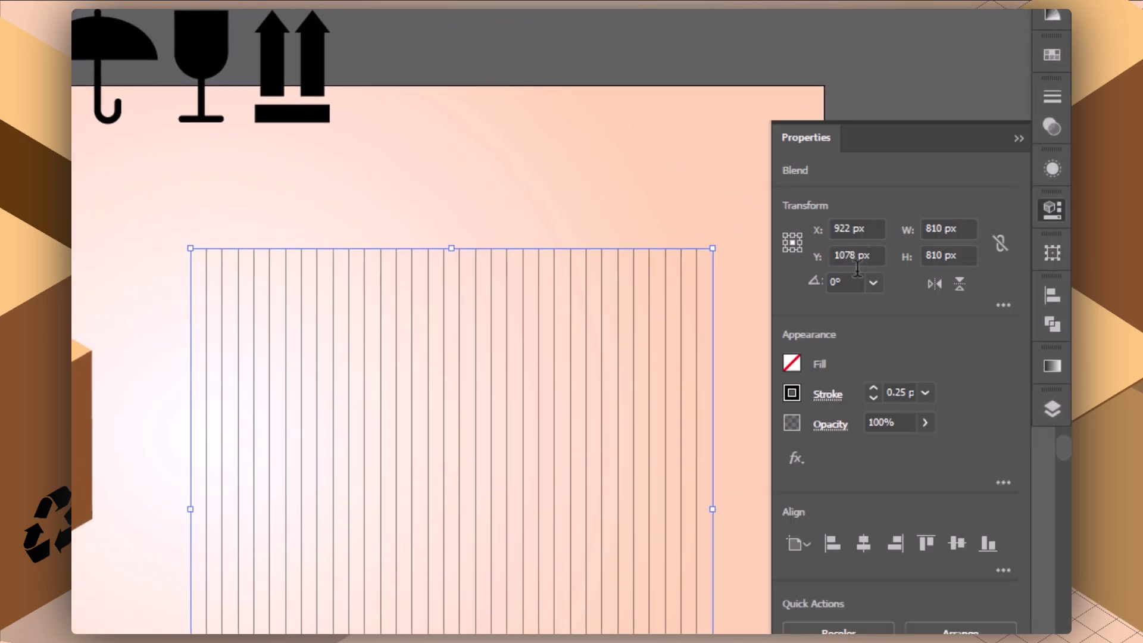
{"action": "left_click", "coordinate": [843, 282]}
{"action": "type", "text": "45"}
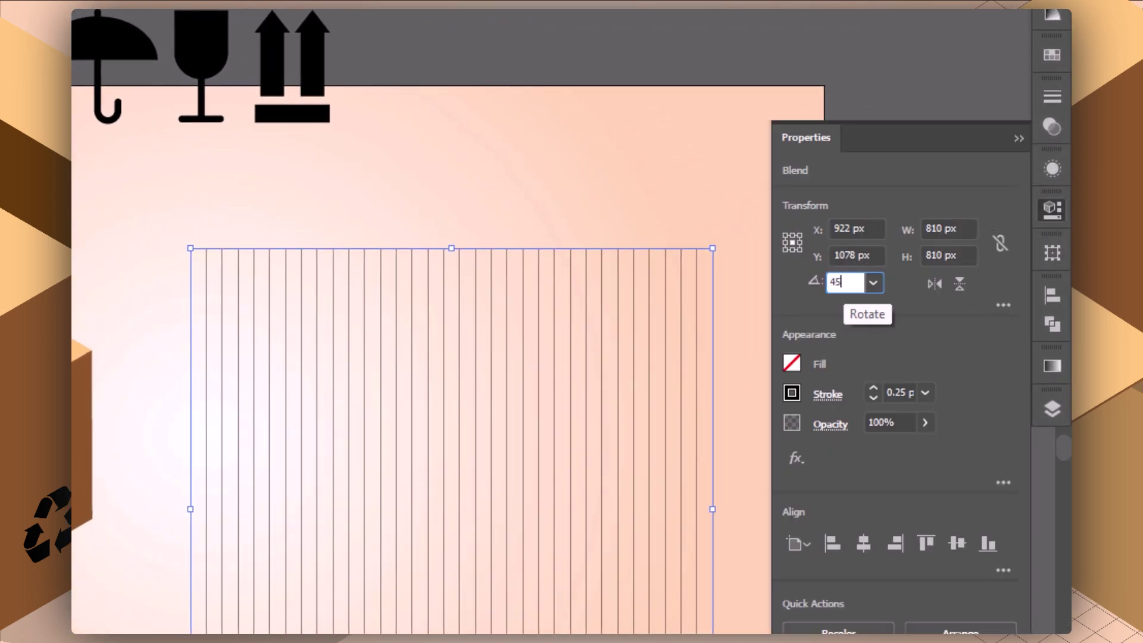
{"action": "key", "text": "Return"}
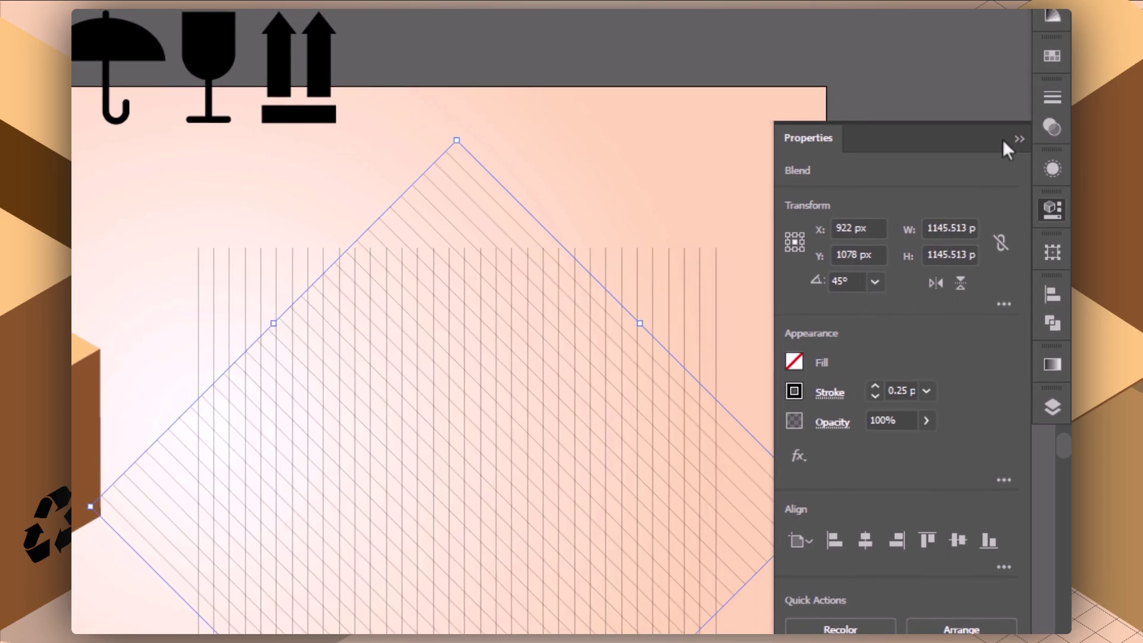
{"action": "left_click", "coordinate": [1019, 138]}
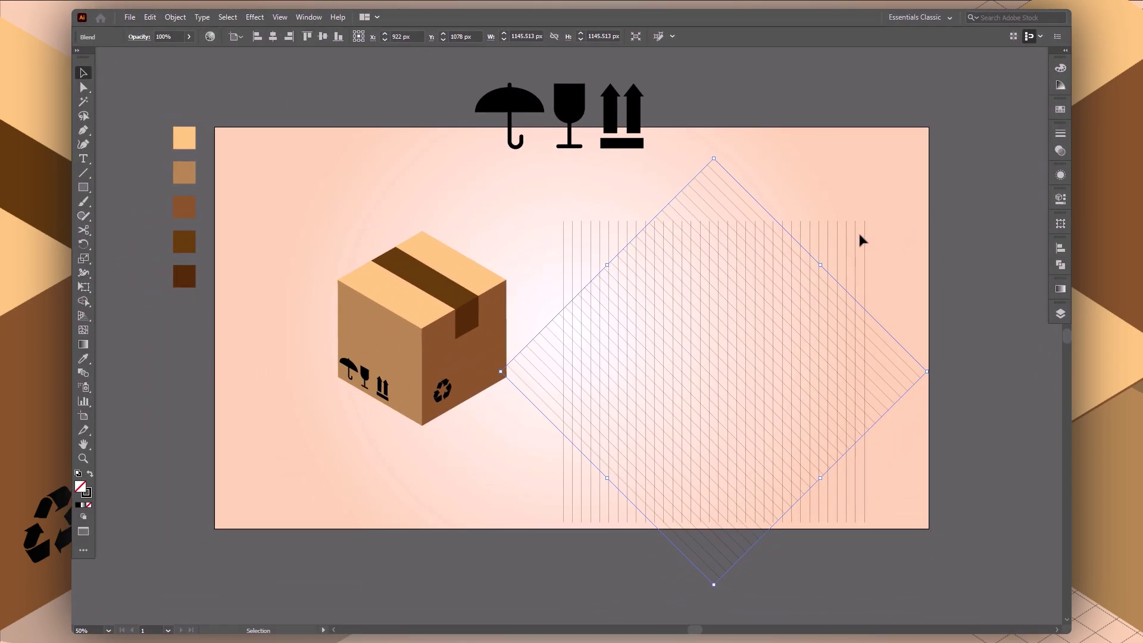
Step: Add a vertically flipped copy to form the diamond crosshatch and delete the original vertical lines
{"action": "key", "text": "a"}
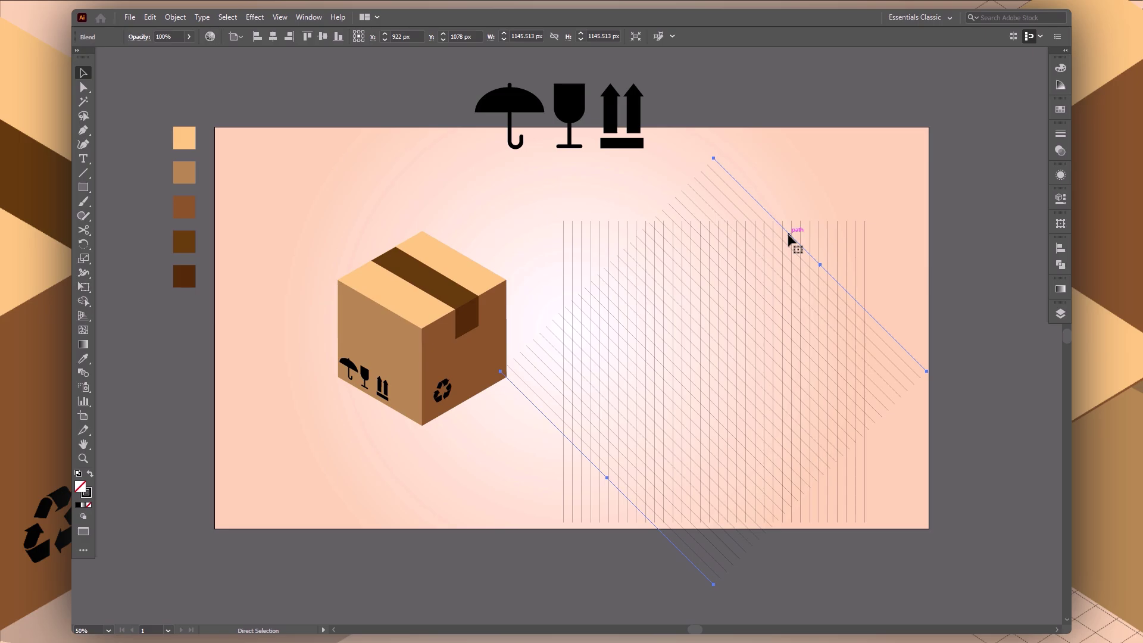
{"action": "key", "text": "v"}
{"action": "left_click", "coordinate": [1060, 200]}
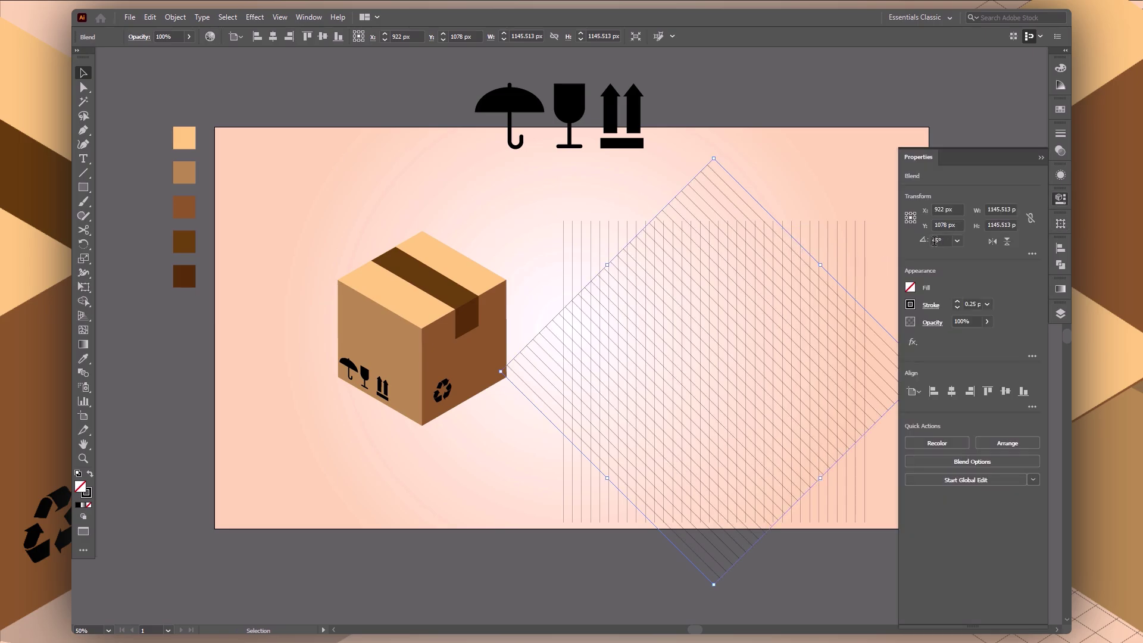
{"action": "left_click", "coordinate": [994, 242]}
{"action": "left_click", "coordinate": [1041, 158]}
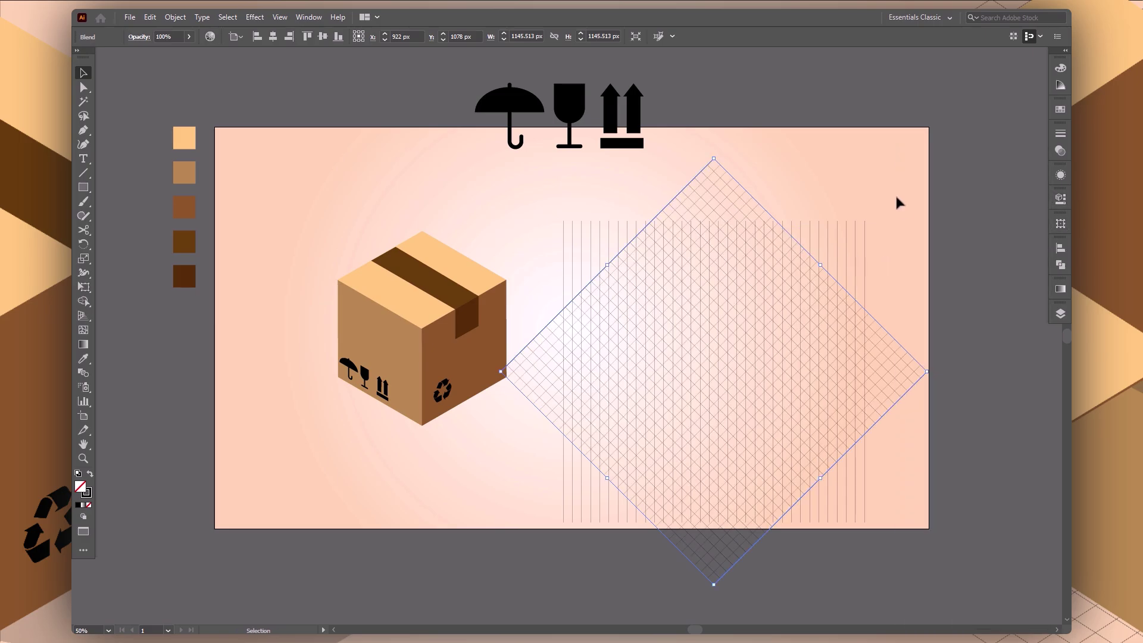
{"action": "left_click", "coordinate": [867, 238]}
{"action": "key", "text": "Delete"}
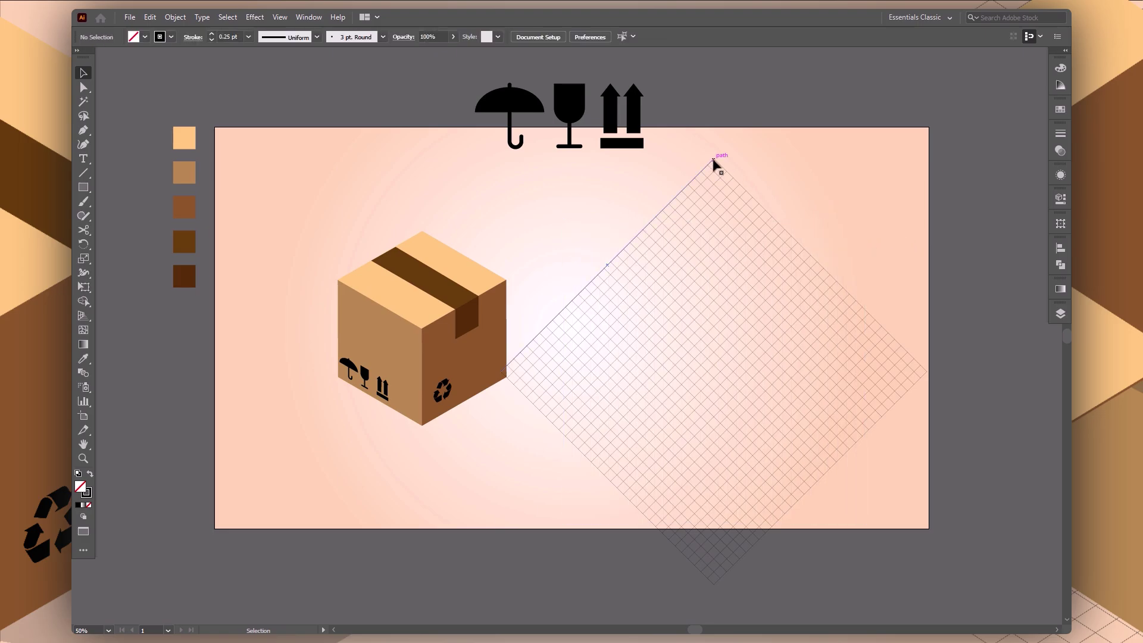
{"action": "left_click_drag", "start_coordinate": [681, 146], "coordinate": [754, 222]}
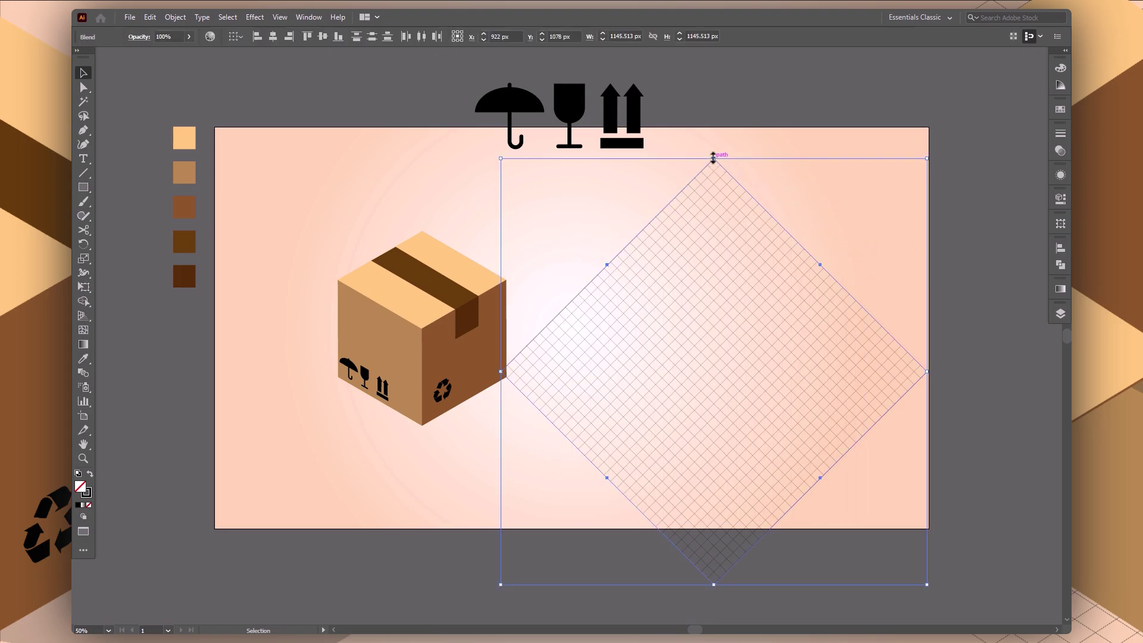
Step: Squash the crosshatch to 739.76 px high, move it beside the box, and set 35% opacity
{"action": "left_click_drag", "start_coordinate": [715, 158], "coordinate": [726, 311]}
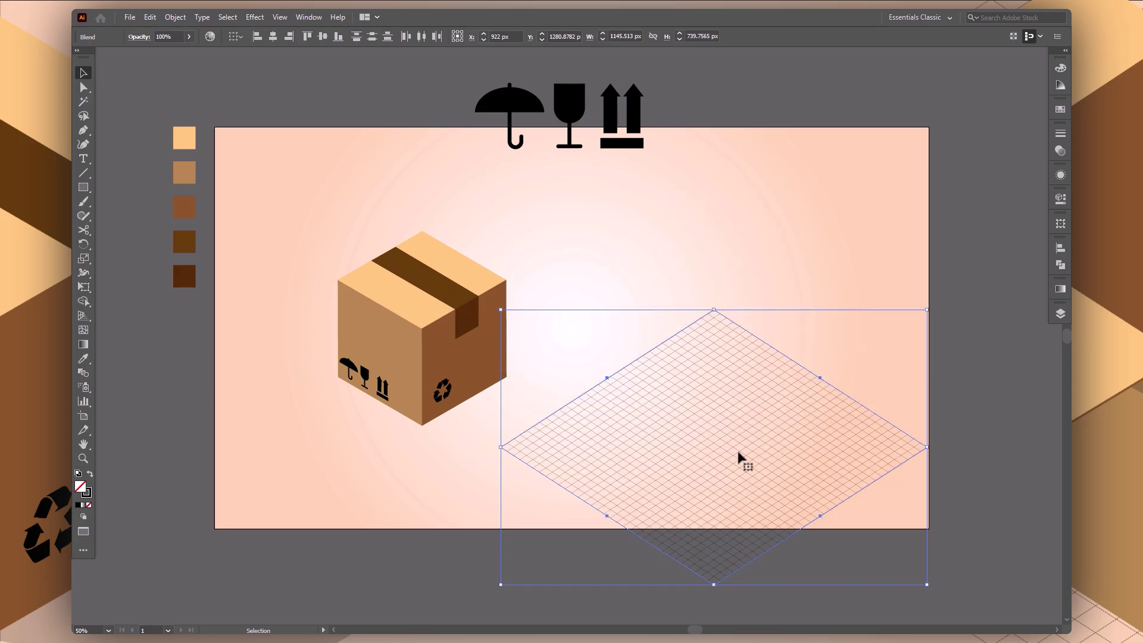
{"action": "left_click_drag", "start_coordinate": [737, 452], "coordinate": [748, 343]}
{"action": "left_click", "coordinate": [873, 448]}
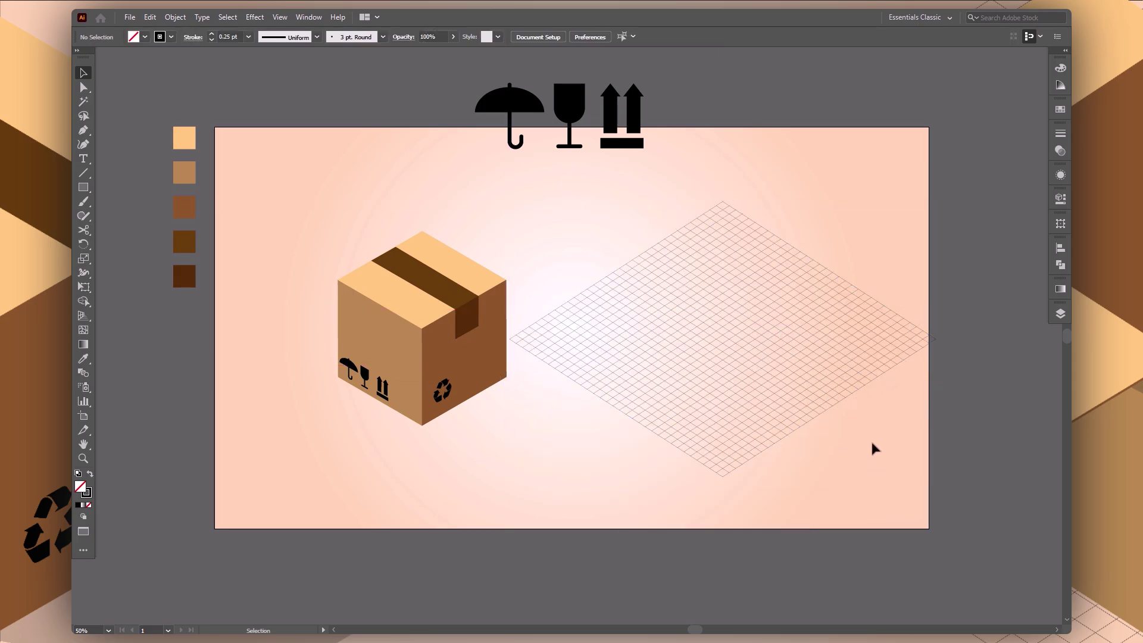
{"action": "left_click", "coordinate": [679, 365]}
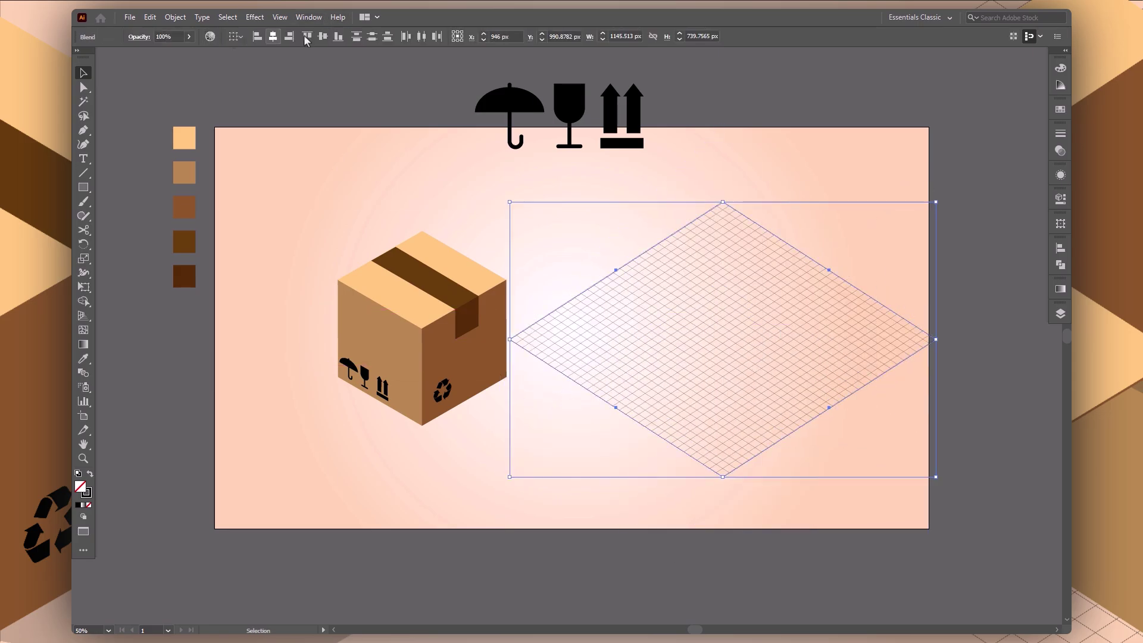
{"action": "left_click", "coordinate": [164, 34]}
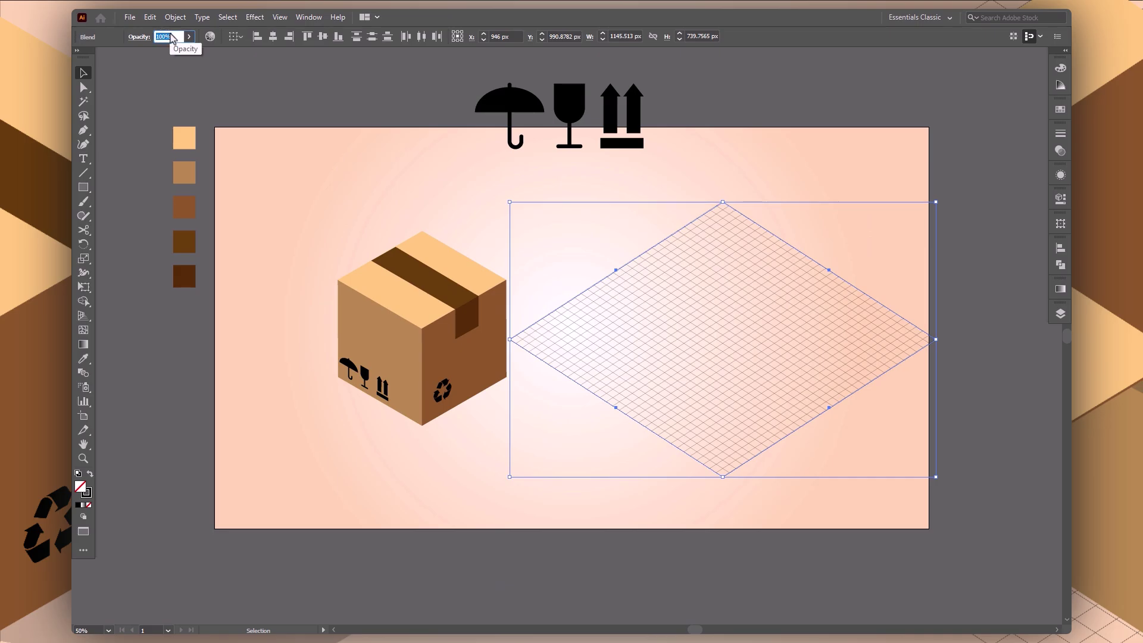
{"action": "type", "text": "35"}
{"action": "key", "text": "Return"}
{"action": "left_click", "coordinate": [755, 156]}
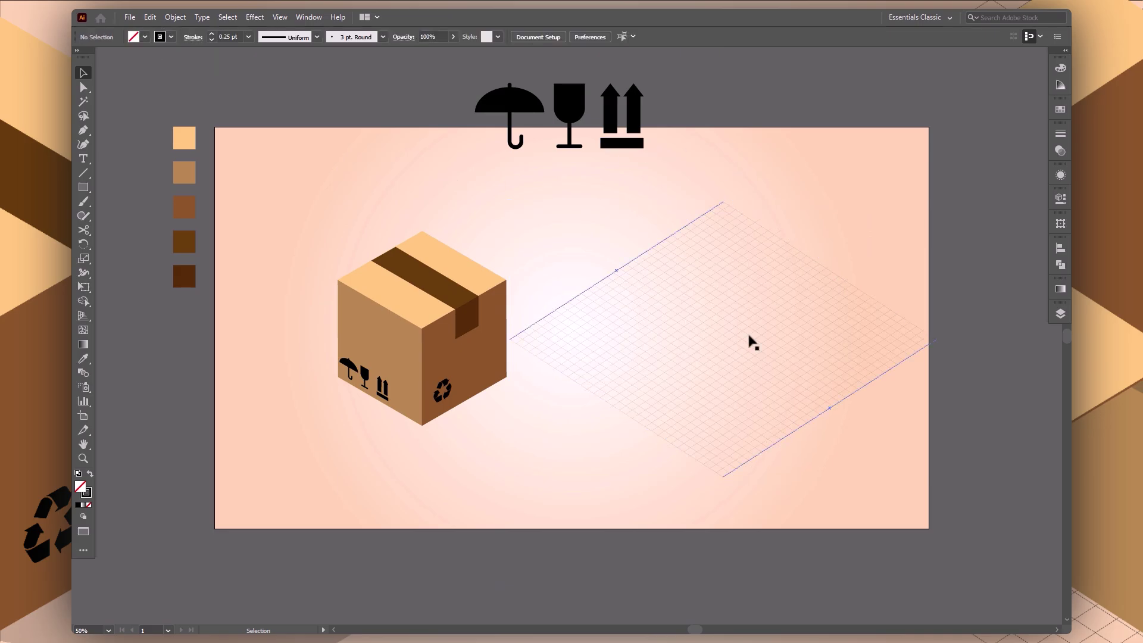
Step: Expand the faint grid blend into a plain group of lines with Object > Expand
{"action": "left_click_drag", "start_coordinate": [588, 179], "coordinate": [840, 456]}
{"action": "right_click", "coordinate": [828, 464]}
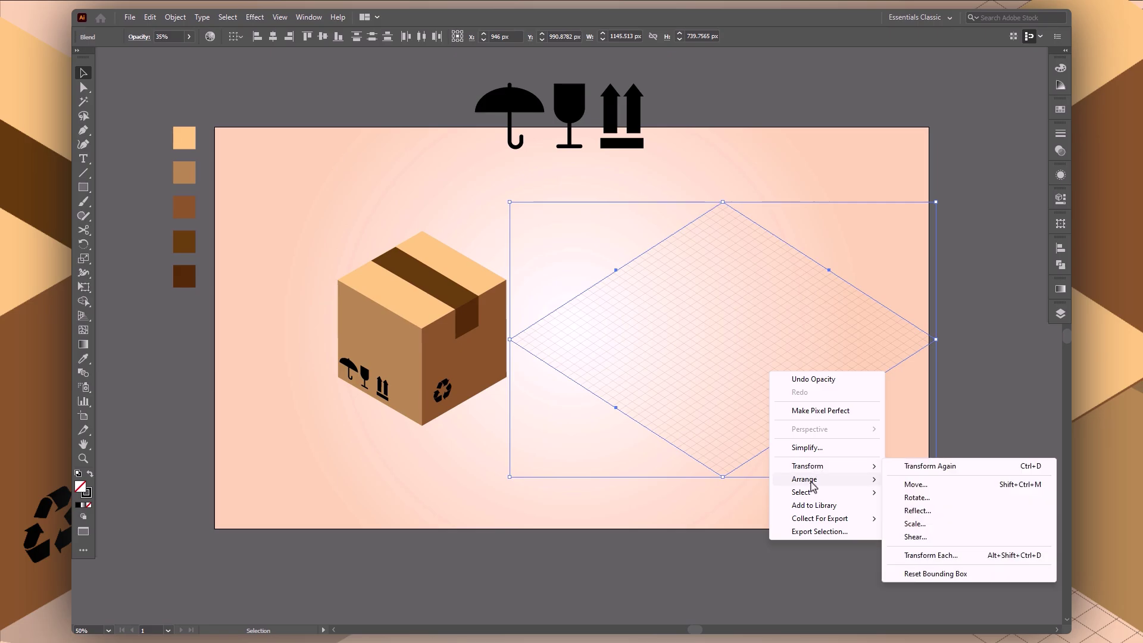
{"action": "right_click", "coordinate": [660, 317]}
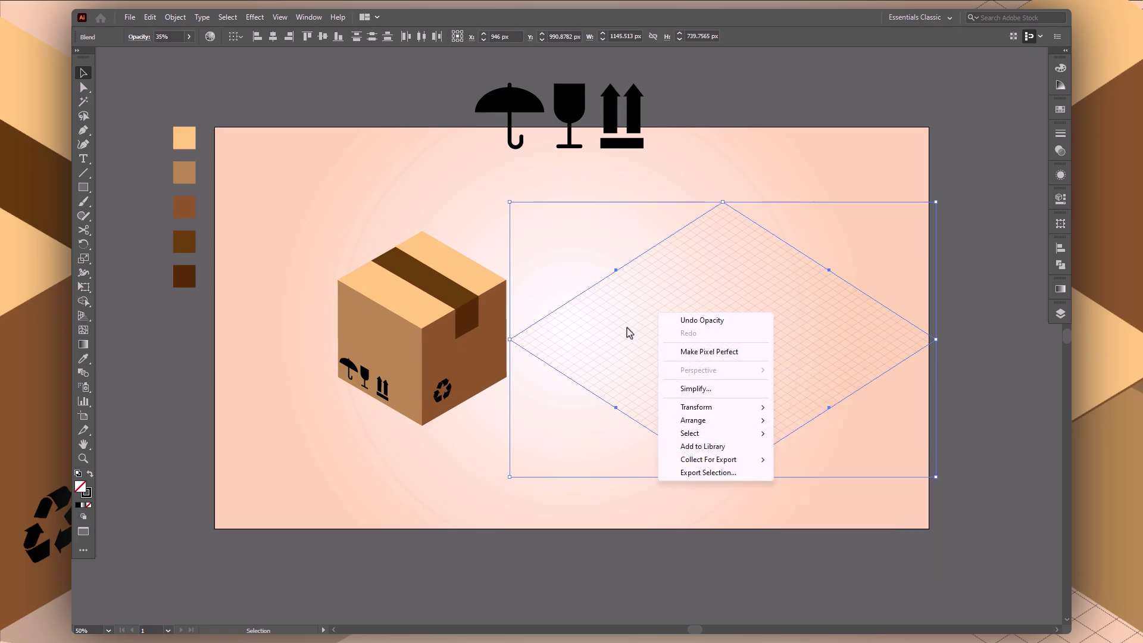
{"action": "right_click", "coordinate": [627, 327]}
{"action": "left_click", "coordinate": [893, 260]}
{"action": "left_click_drag", "start_coordinate": [641, 227], "coordinate": [736, 373]}
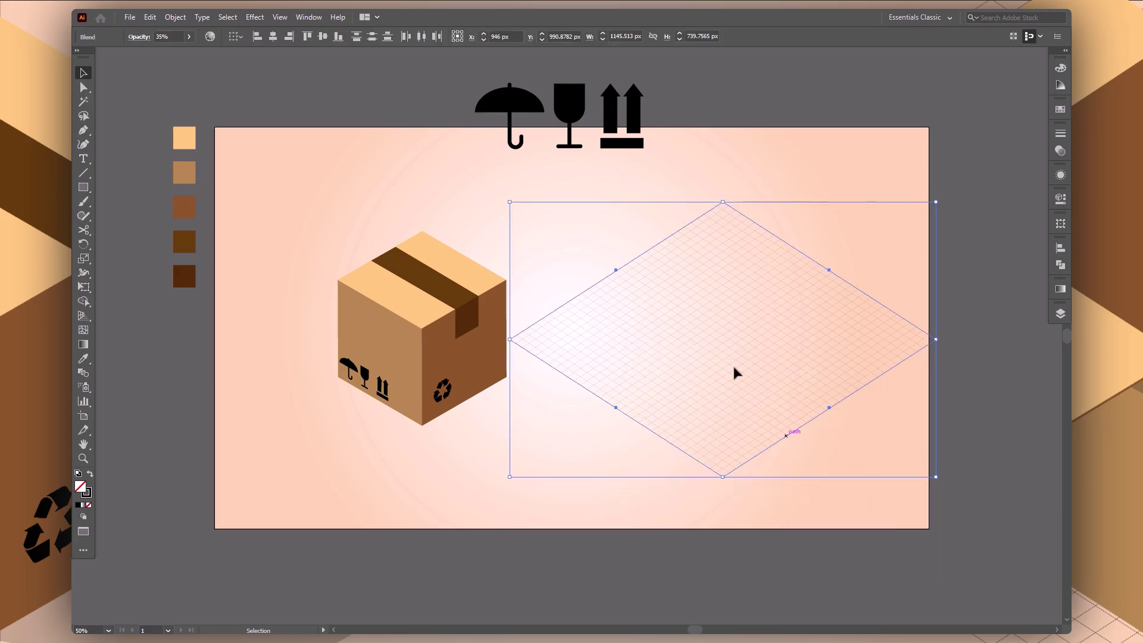
{"action": "left_click", "coordinate": [176, 17]}
{"action": "left_click", "coordinate": [220, 82]}
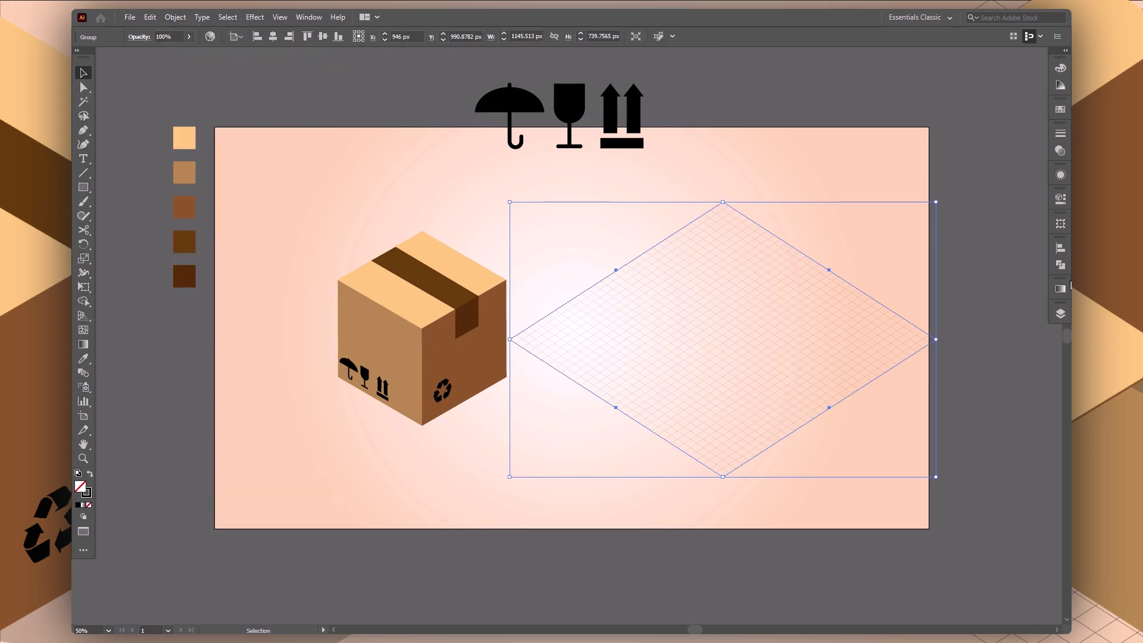
{"action": "left_click", "coordinate": [1062, 315]}
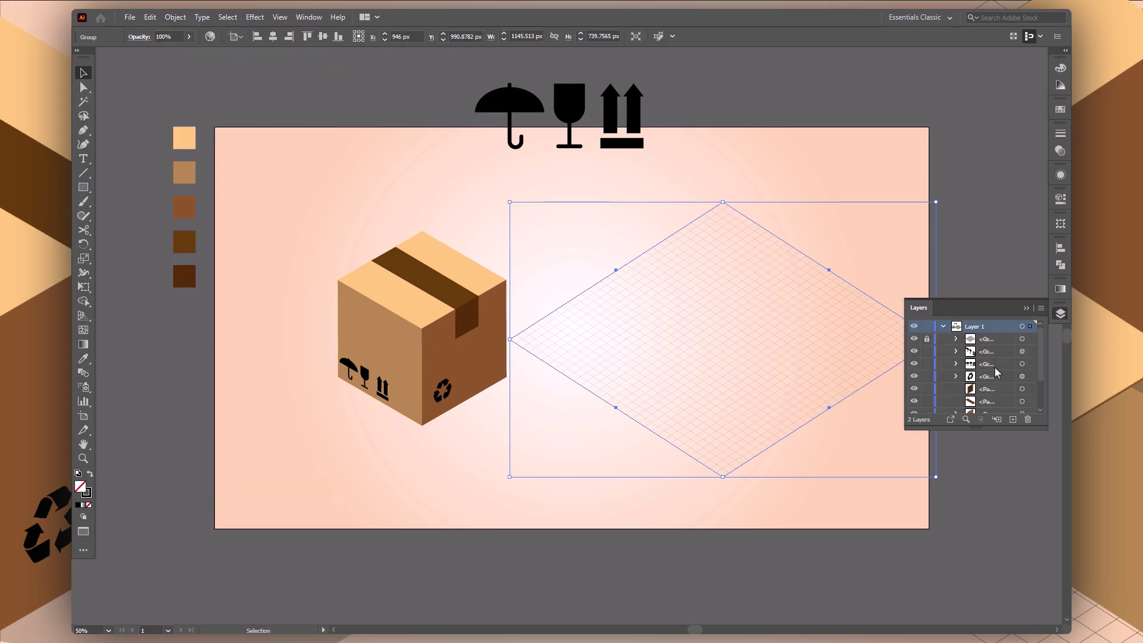
{"action": "key", "text": "ctrl+shift+a"}
{"action": "key", "text": "p"}
{"action": "key", "text": "ctrl+plus"}
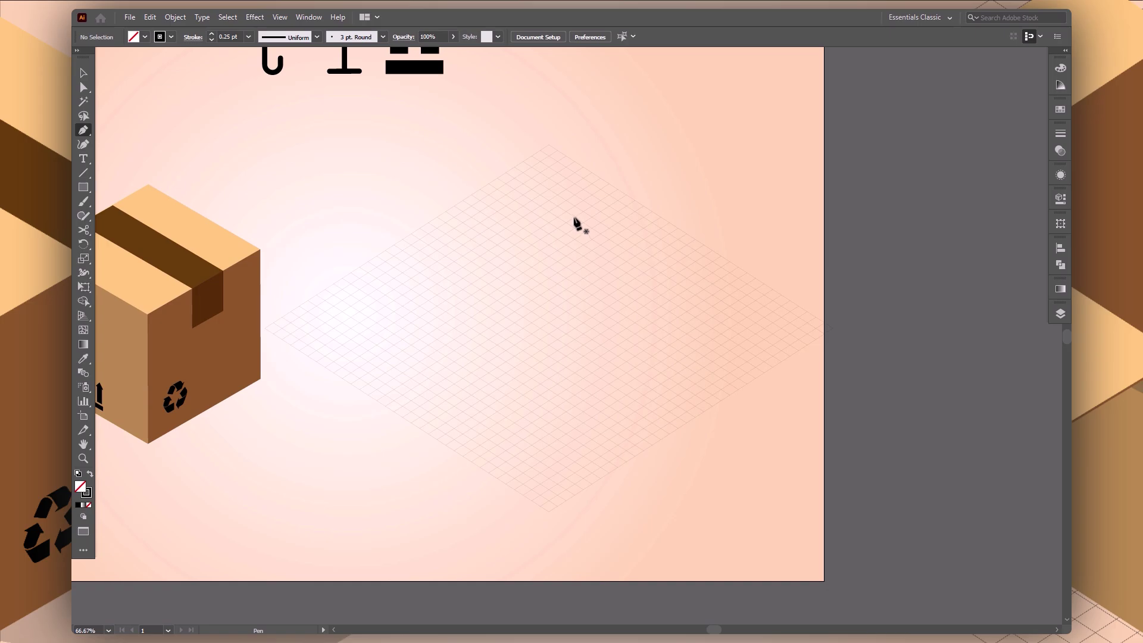
Step: Pen-draw the new cube's top diamond on the grid and fill it with the box top's light orange
{"action": "left_click", "coordinate": [574, 218]}
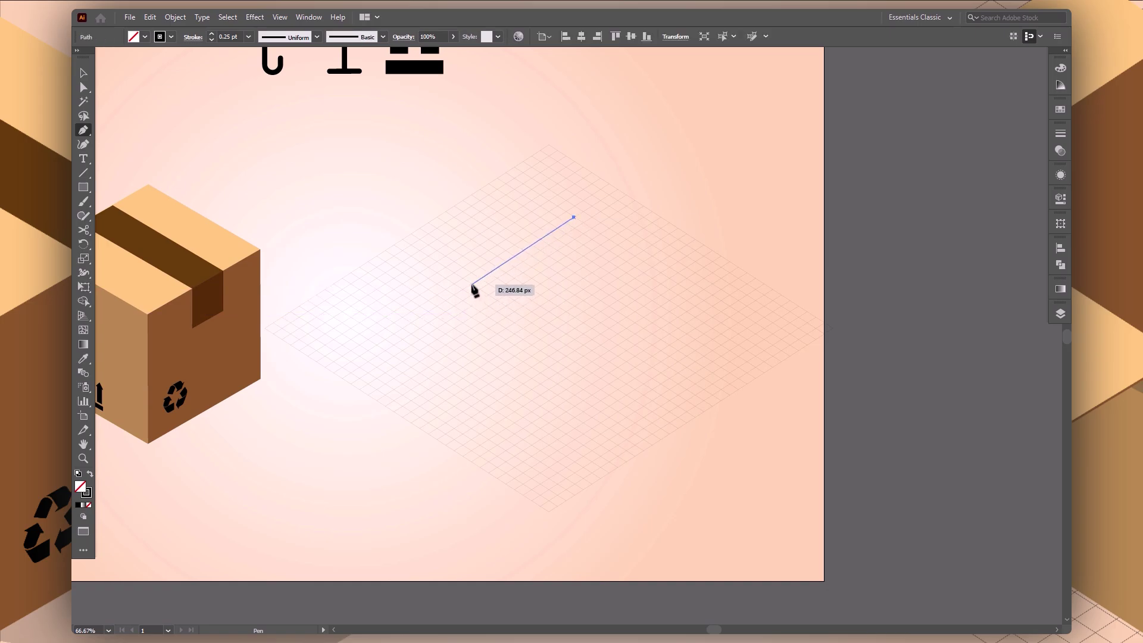
{"action": "left_click", "coordinate": [472, 284]}
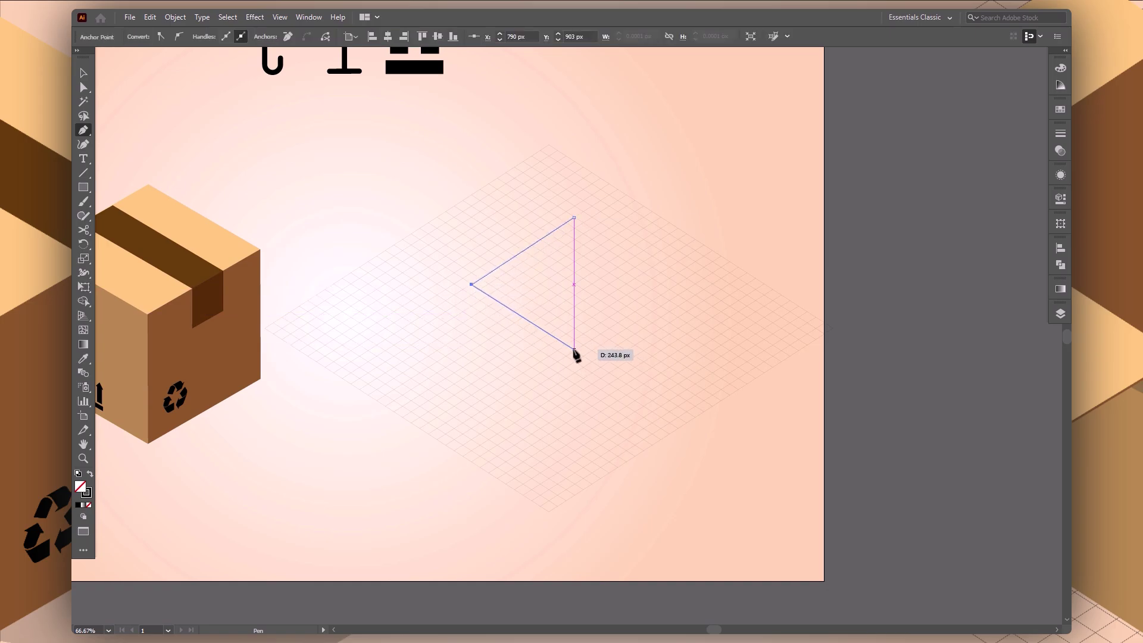
{"action": "left_click", "coordinate": [574, 350]}
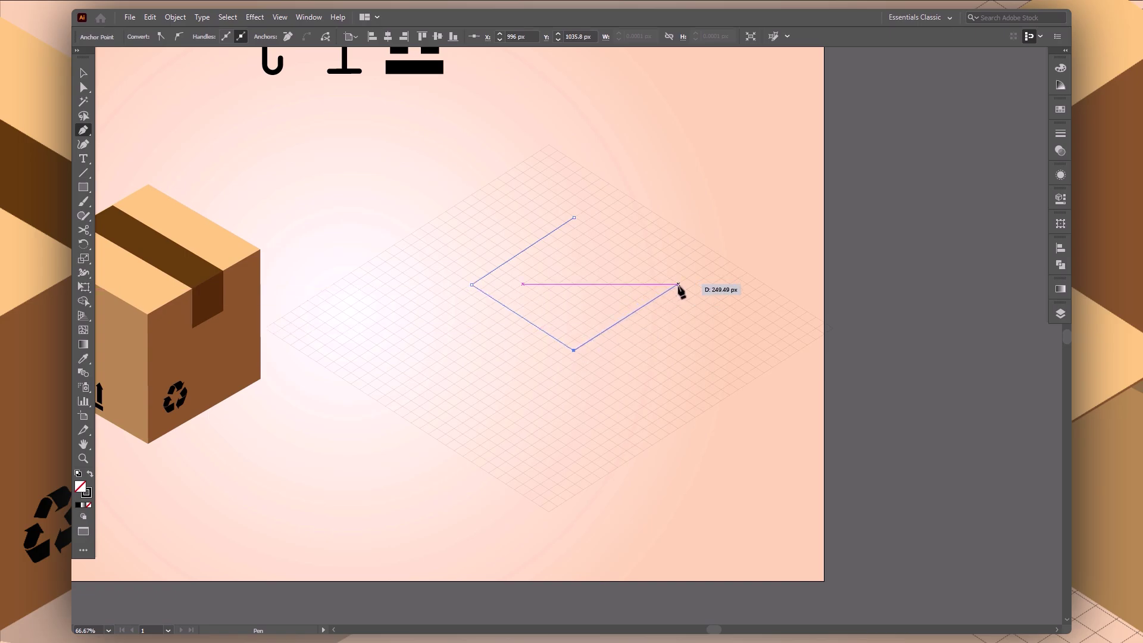
{"action": "left_click", "coordinate": [678, 284]}
{"action": "left_click", "coordinate": [575, 218]}
{"action": "key", "text": "v"}
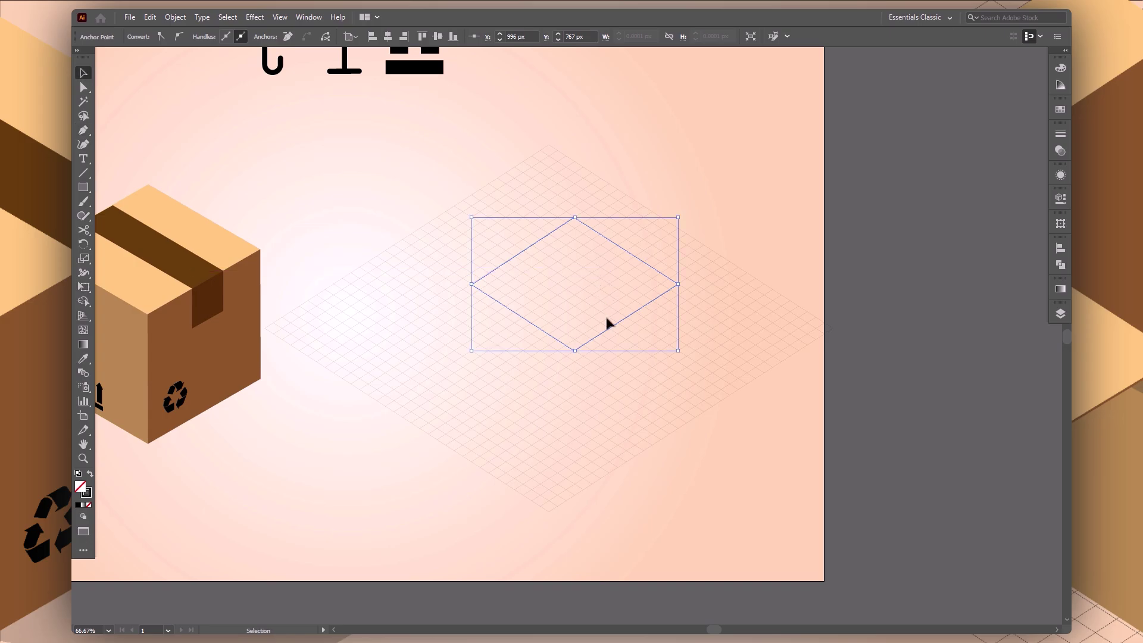
{"action": "left_click", "coordinate": [618, 279]}
{"action": "left_click", "coordinate": [628, 264]}
{"action": "key", "text": "i"}
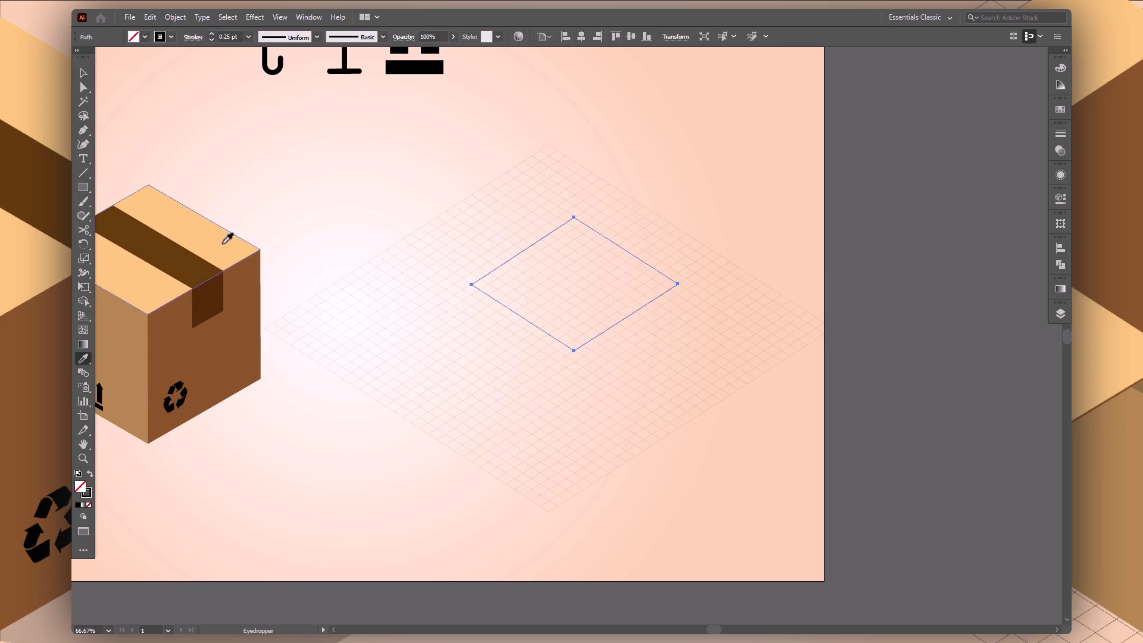
{"action": "left_click", "coordinate": [222, 241]}
{"action": "key", "text": "v"}
{"action": "left_click", "coordinate": [557, 419]}
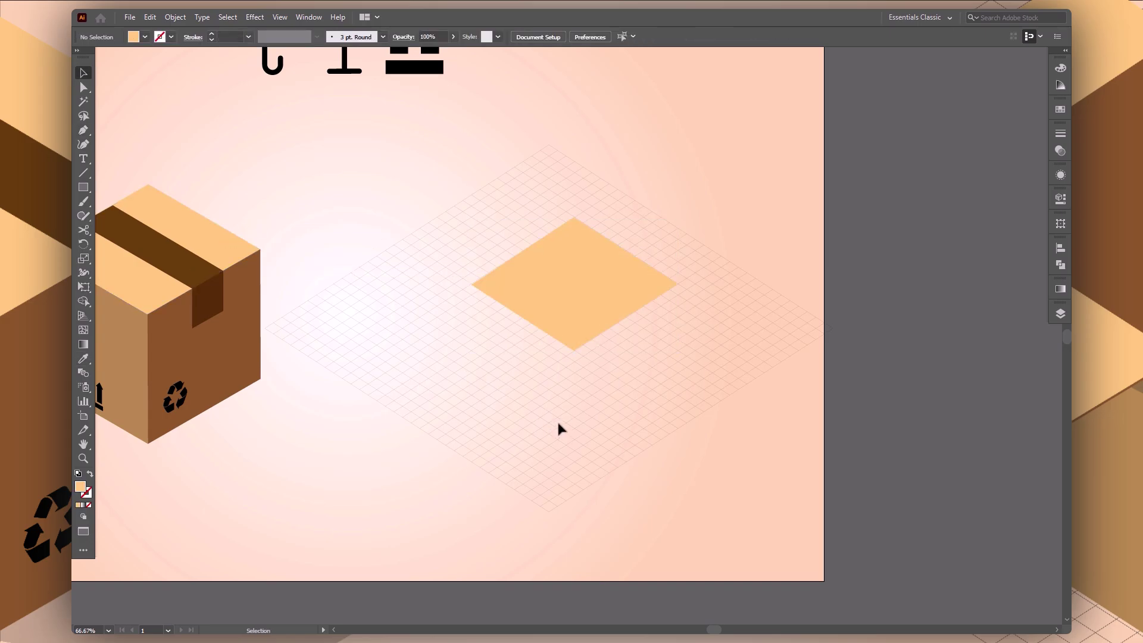
Step: Draw the cube's left side face and eyedropper the box's medium brown onto it
{"action": "key", "text": "p"}
{"action": "left_click", "coordinate": [471, 284]}
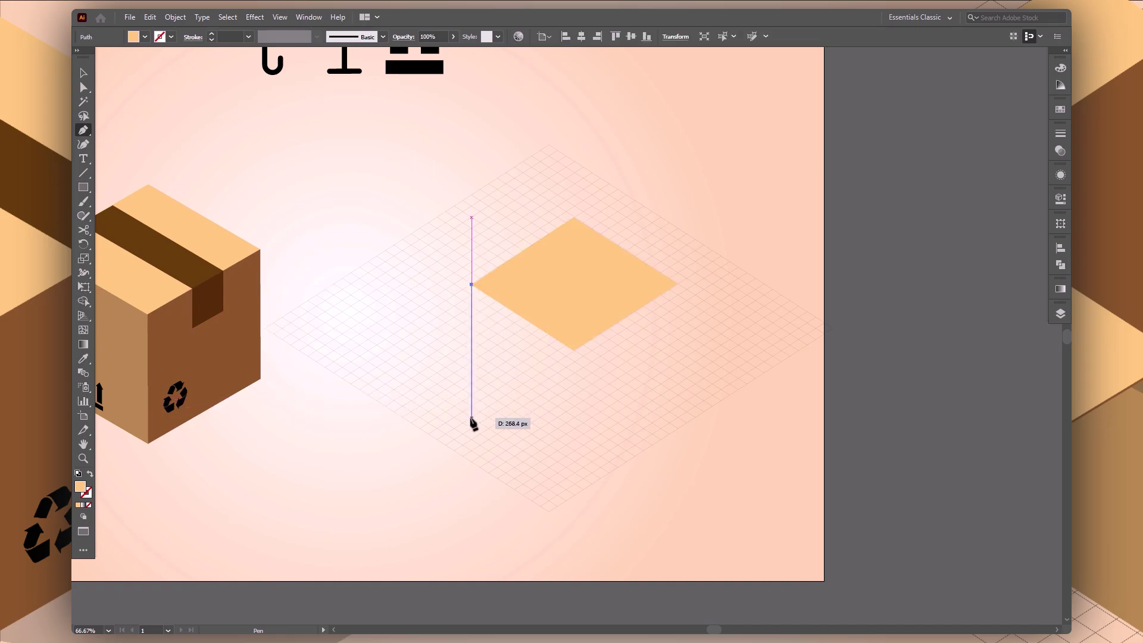
{"action": "left_click", "coordinate": [472, 408]}
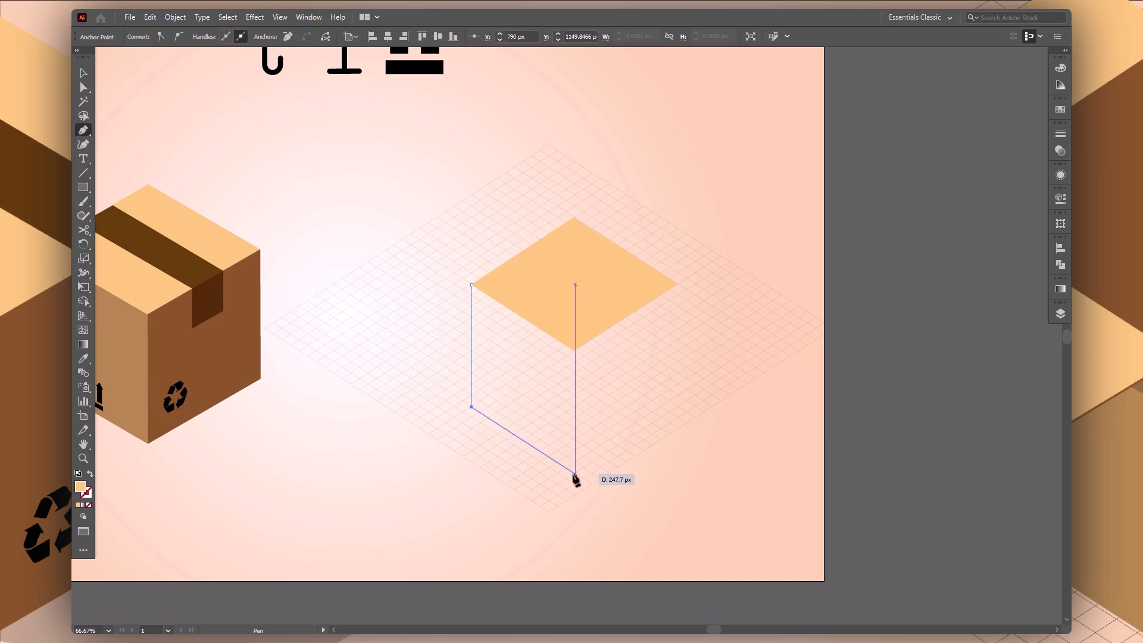
{"action": "left_click", "coordinate": [575, 474]}
{"action": "left_click", "coordinate": [575, 351]}
{"action": "left_click", "coordinate": [471, 285]}
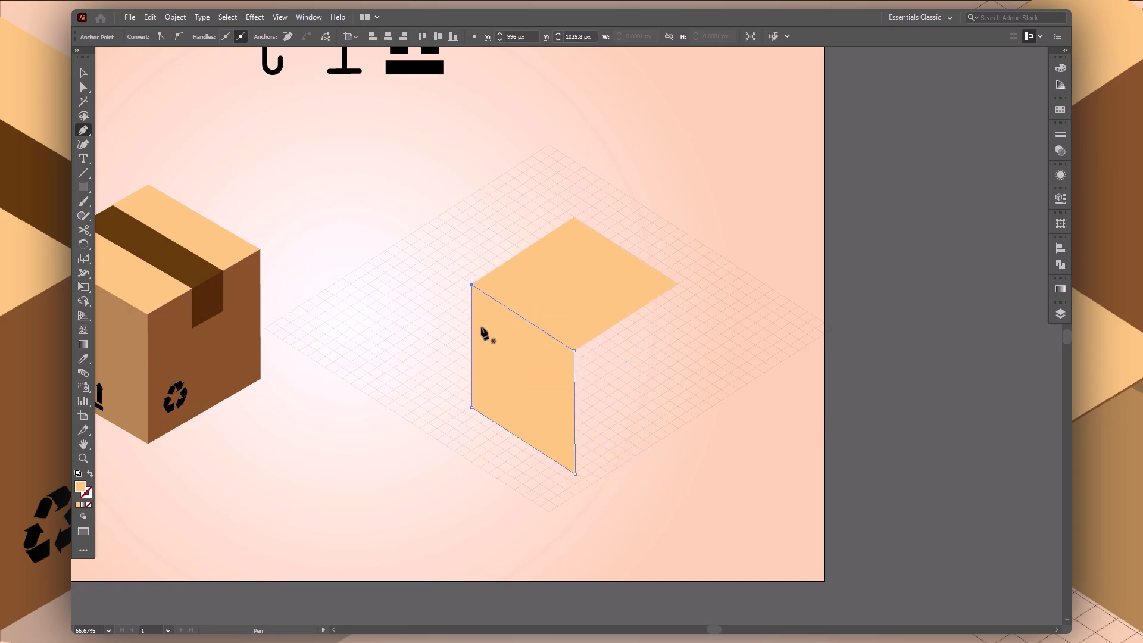
{"action": "key", "text": "i"}
{"action": "left_click", "coordinate": [131, 381]}
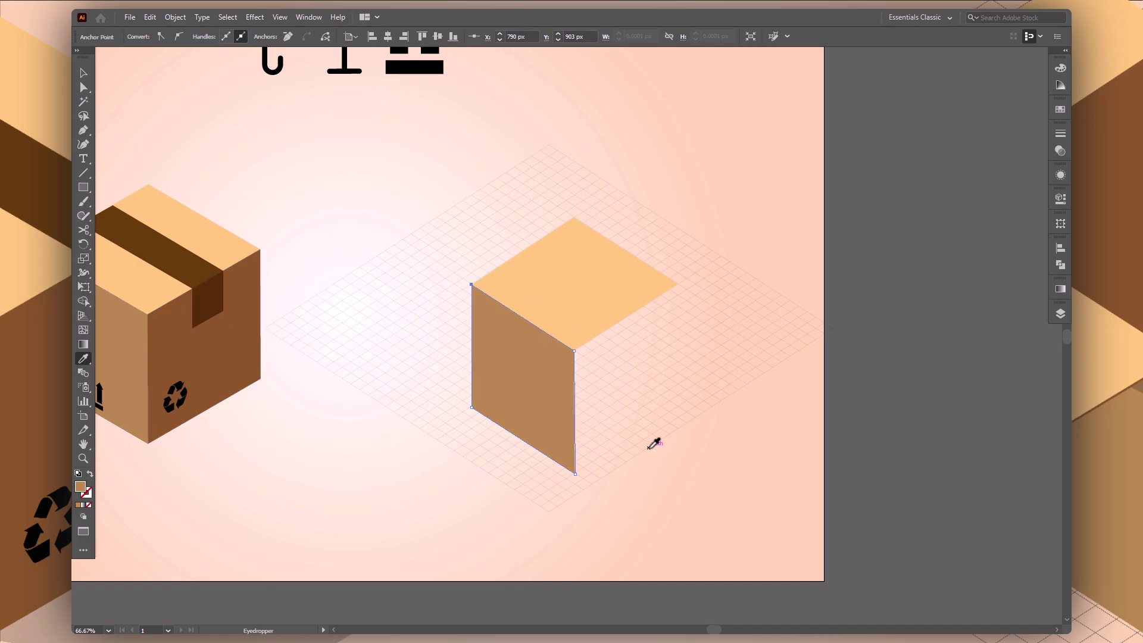
{"action": "left_click", "coordinate": [684, 347], "text": "ctrl"}
Step: Draw the cube's right side face and fill it with the dark brown side colour
{"action": "key", "text": "p"}
{"action": "left_click", "coordinate": [678, 284]}
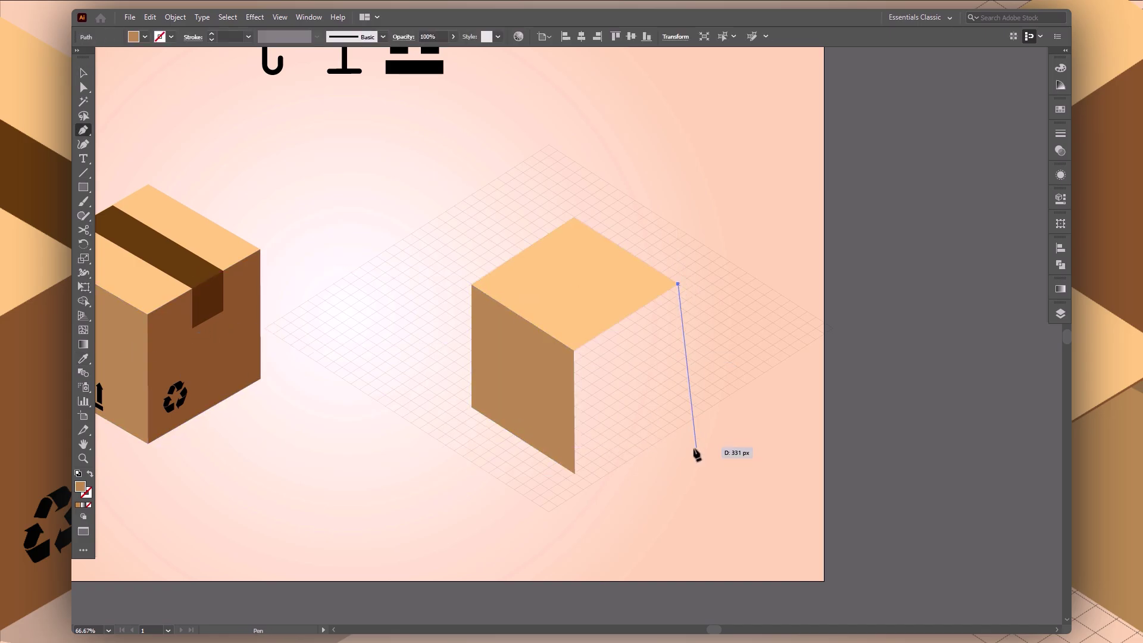
{"action": "left_click", "coordinate": [678, 407]}
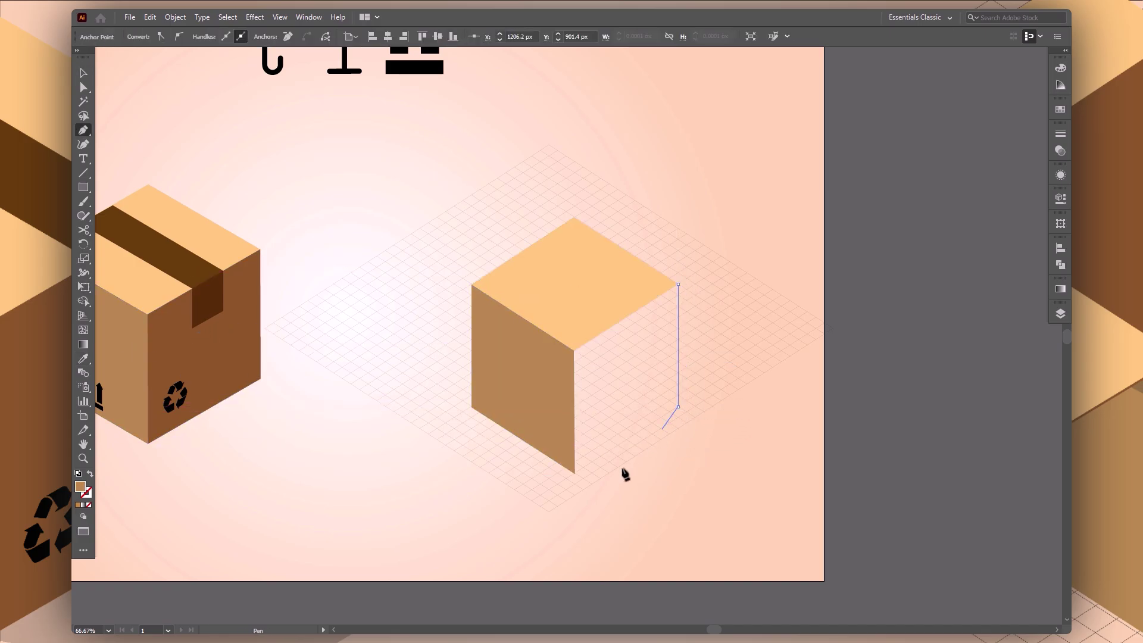
{"action": "left_click", "coordinate": [576, 474]}
{"action": "left_click", "coordinate": [574, 350]}
{"action": "left_click", "coordinate": [678, 284]}
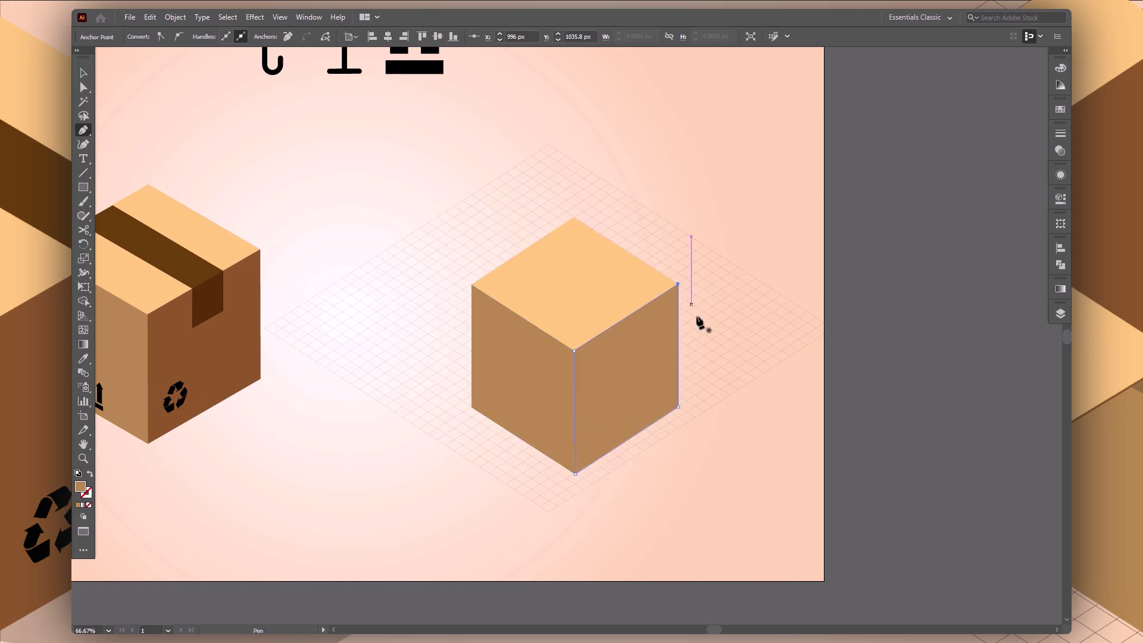
{"action": "key", "text": "i"}
{"action": "left_click", "coordinate": [230, 348]}
{"action": "key", "text": "v"}
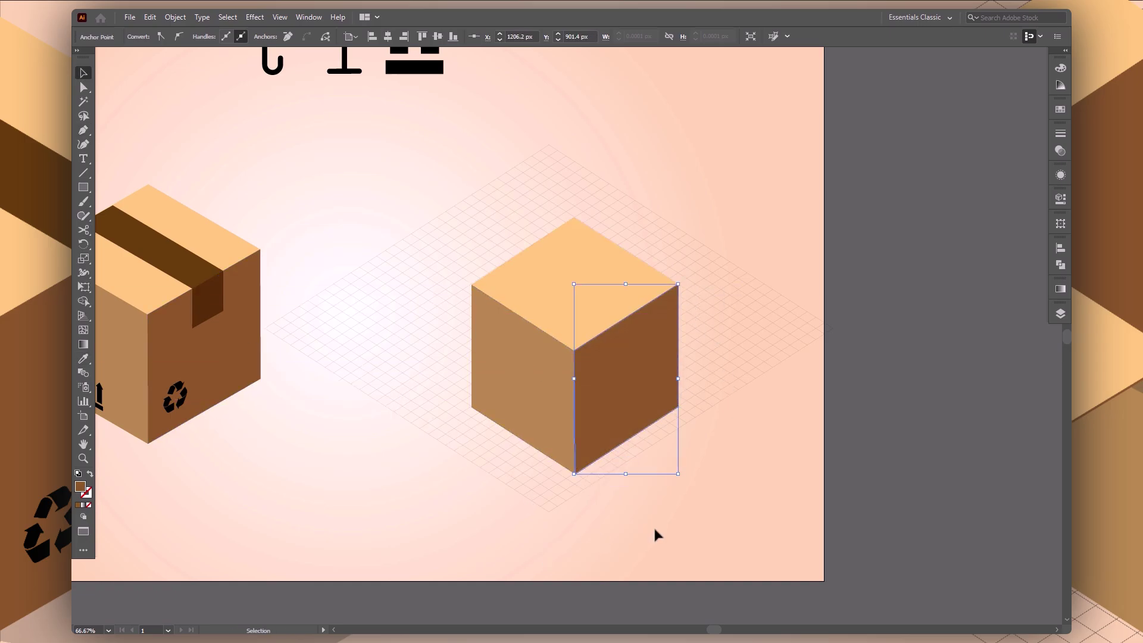
{"action": "left_click", "coordinate": [654, 529]}
{"action": "left_click", "coordinate": [605, 282]}
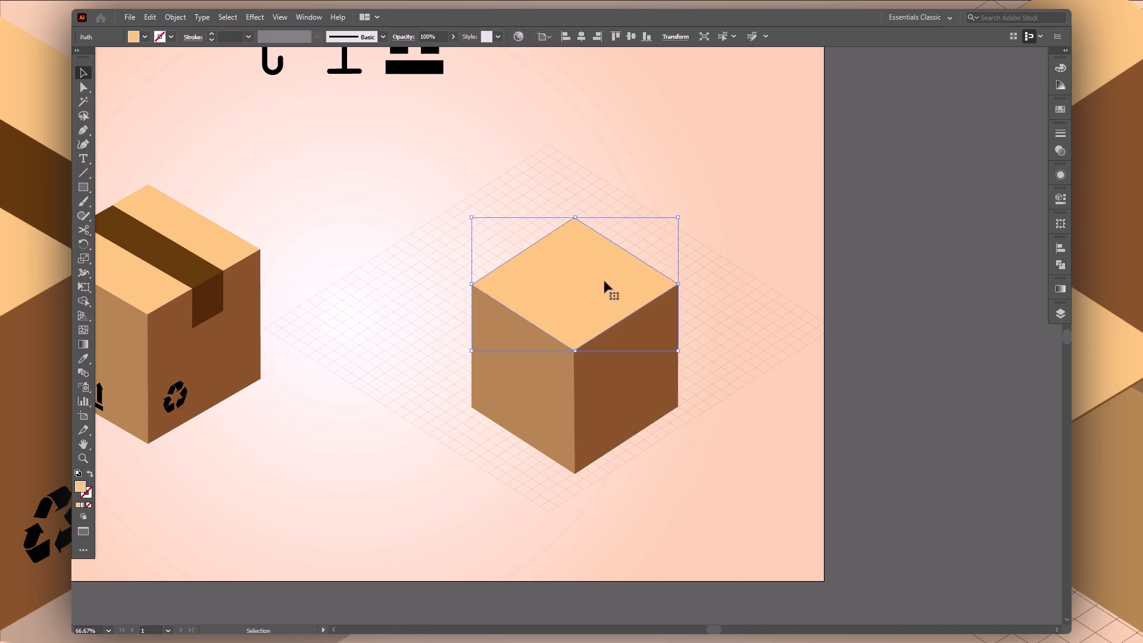
Step: Inset the isolated top face with a -1 px Offset Path
{"action": "double_click", "coordinate": [604, 281]}
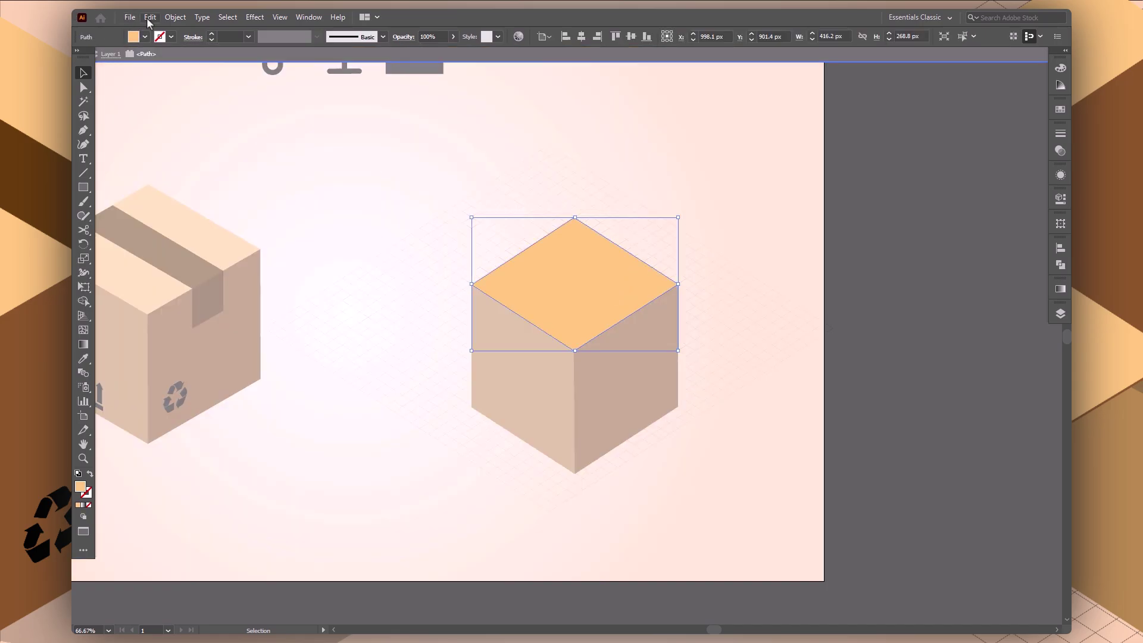
{"action": "left_click", "coordinate": [542, 294]}
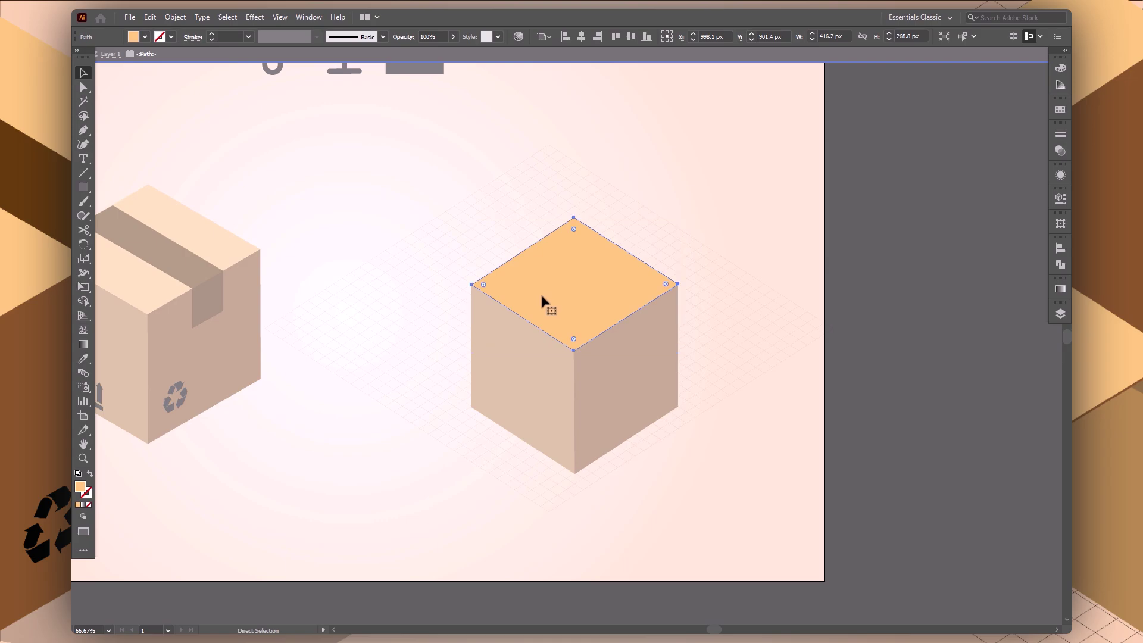
{"action": "left_click", "coordinate": [572, 300]}
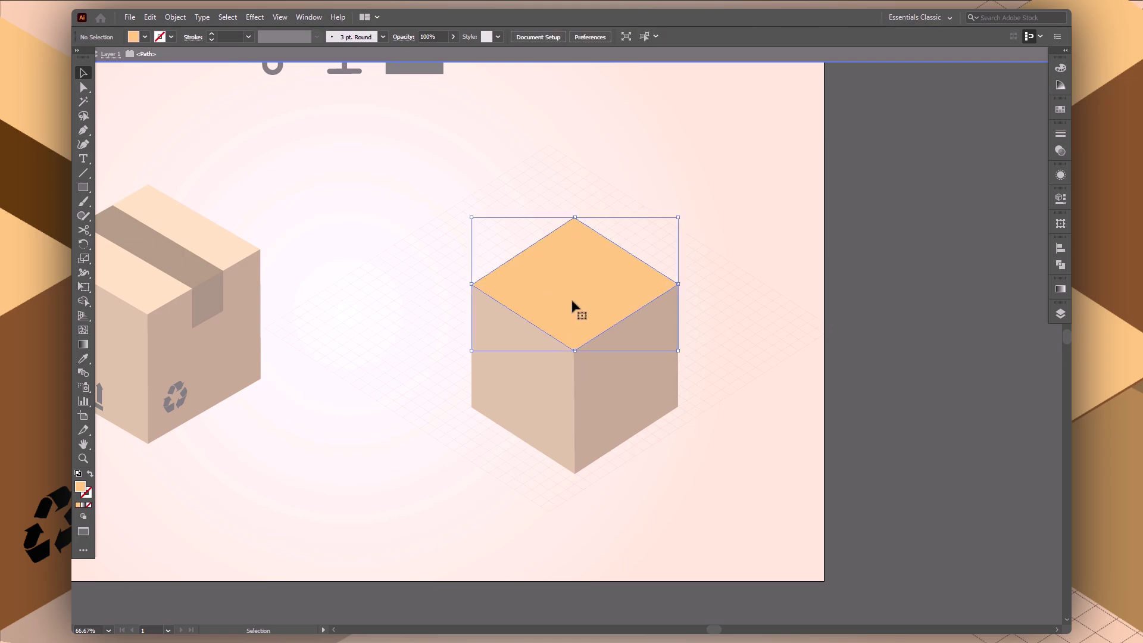
{"action": "left_click", "coordinate": [707, 266]}
{"action": "left_click", "coordinate": [621, 291]}
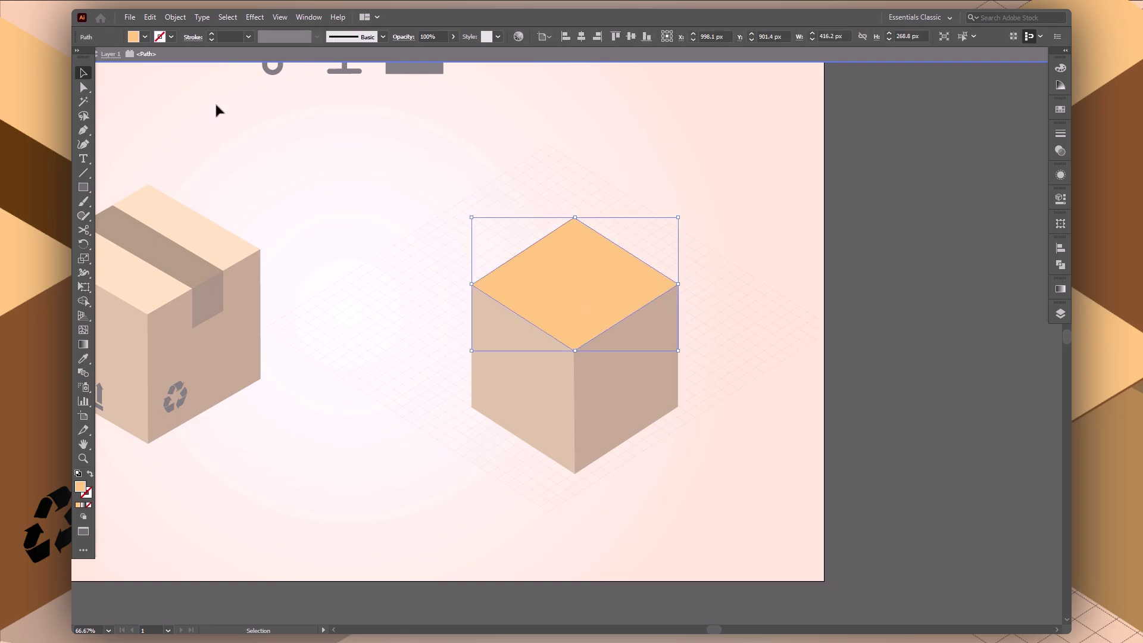
{"action": "left_click", "coordinate": [176, 18]}
{"action": "mouse_move", "coordinate": [191, 306]}
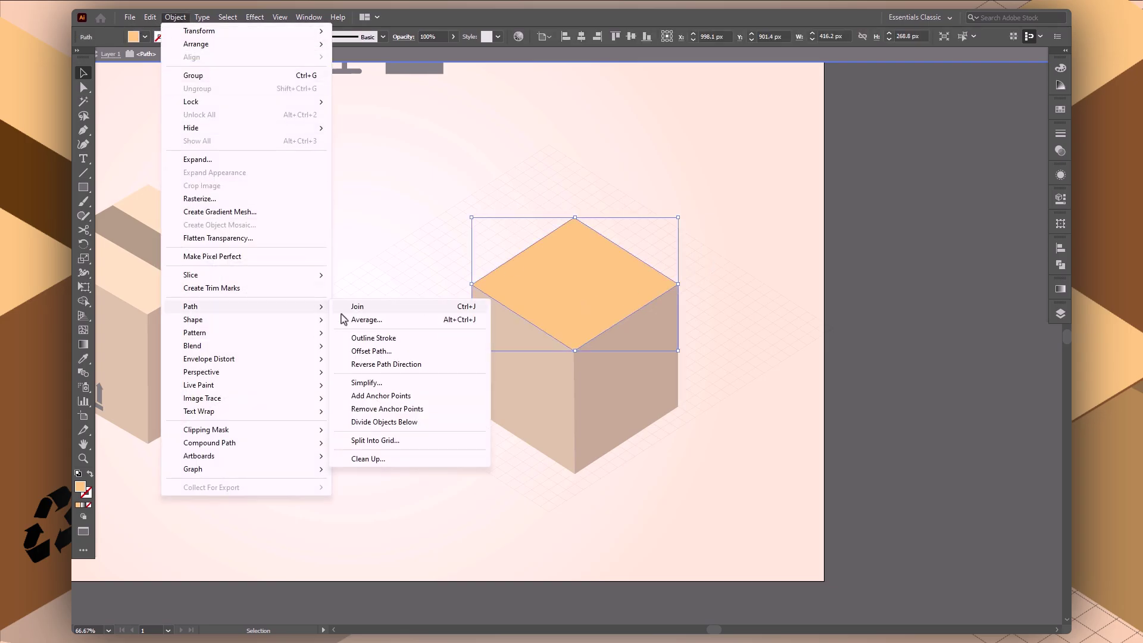
{"action": "left_click", "coordinate": [390, 353]}
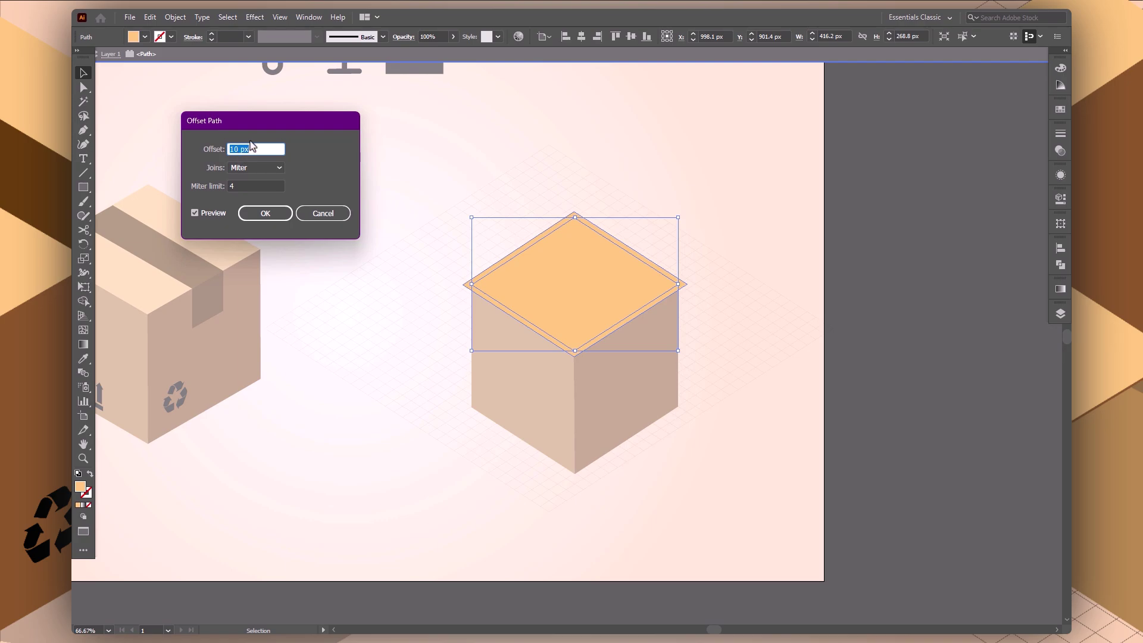
{"action": "key", "text": "shift+Down"}
{"action": "key", "text": "Down"}
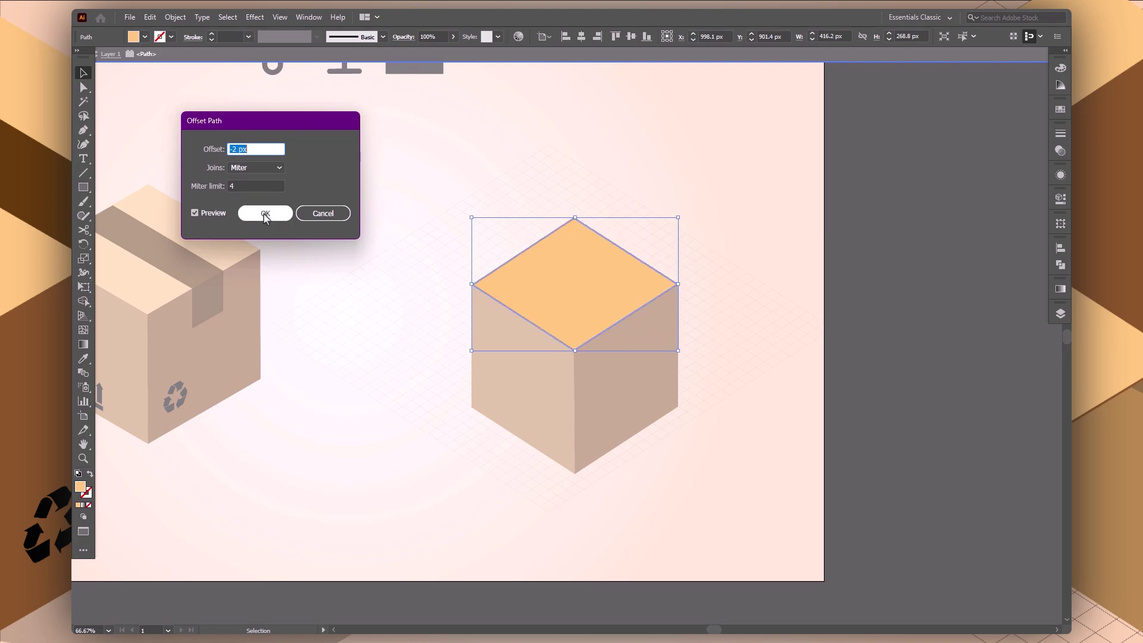
{"action": "left_click", "coordinate": [265, 213]}
Step: Eyedropper dark brown onto the offset top diamond
{"action": "left_click", "coordinate": [332, 333]}
{"action": "left_click", "coordinate": [551, 297]}
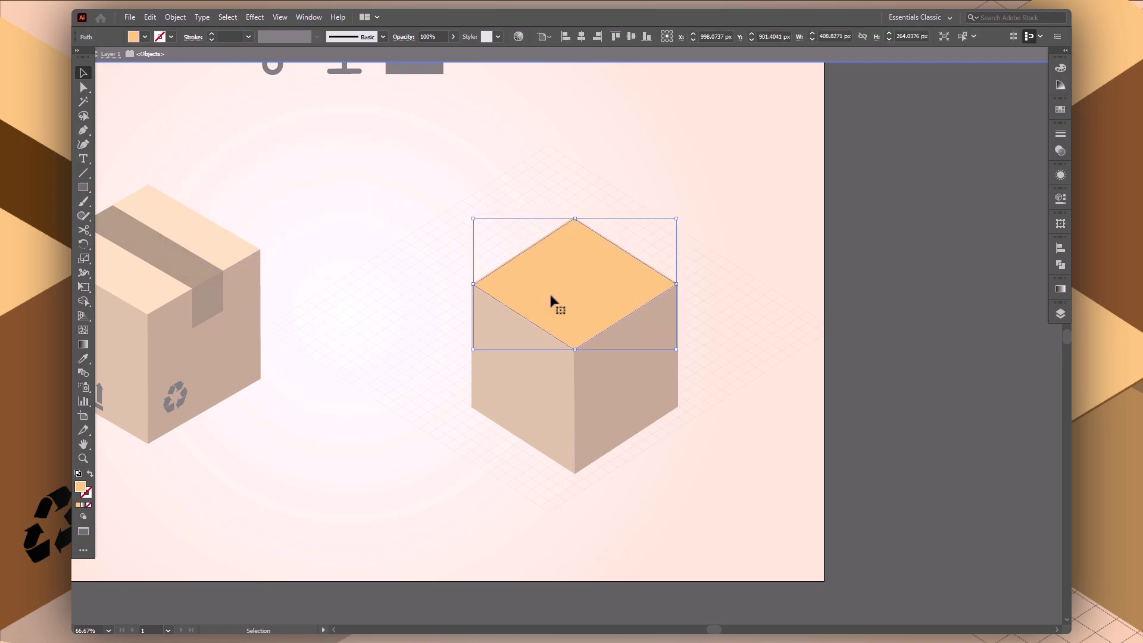
{"action": "key", "text": "i"}
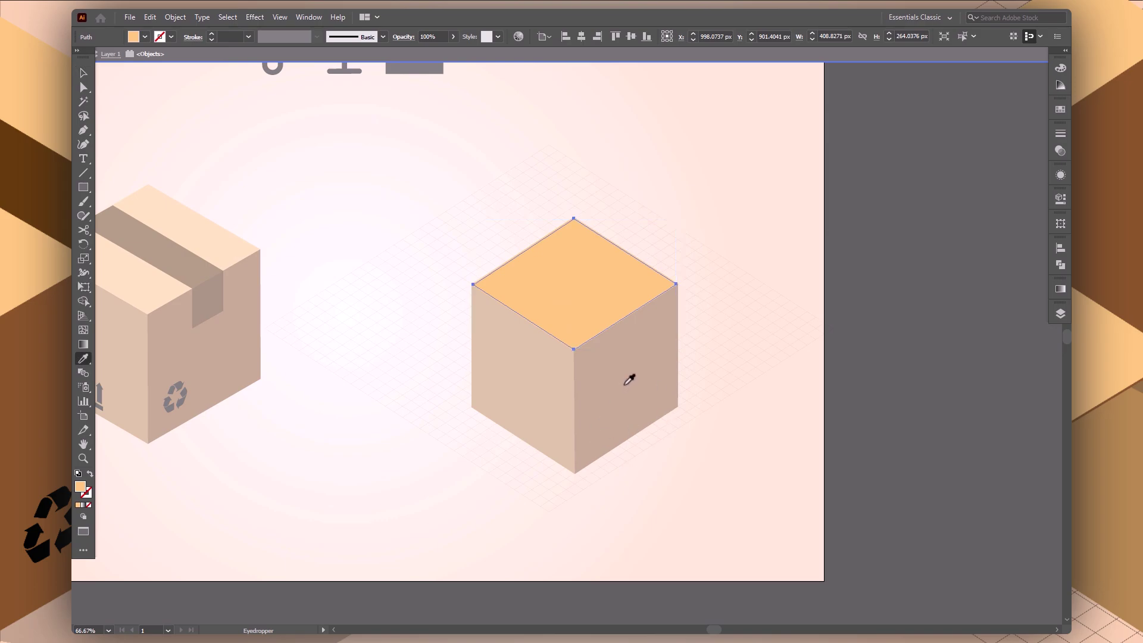
{"action": "left_click", "coordinate": [648, 420]}
{"action": "key", "text": "v"}
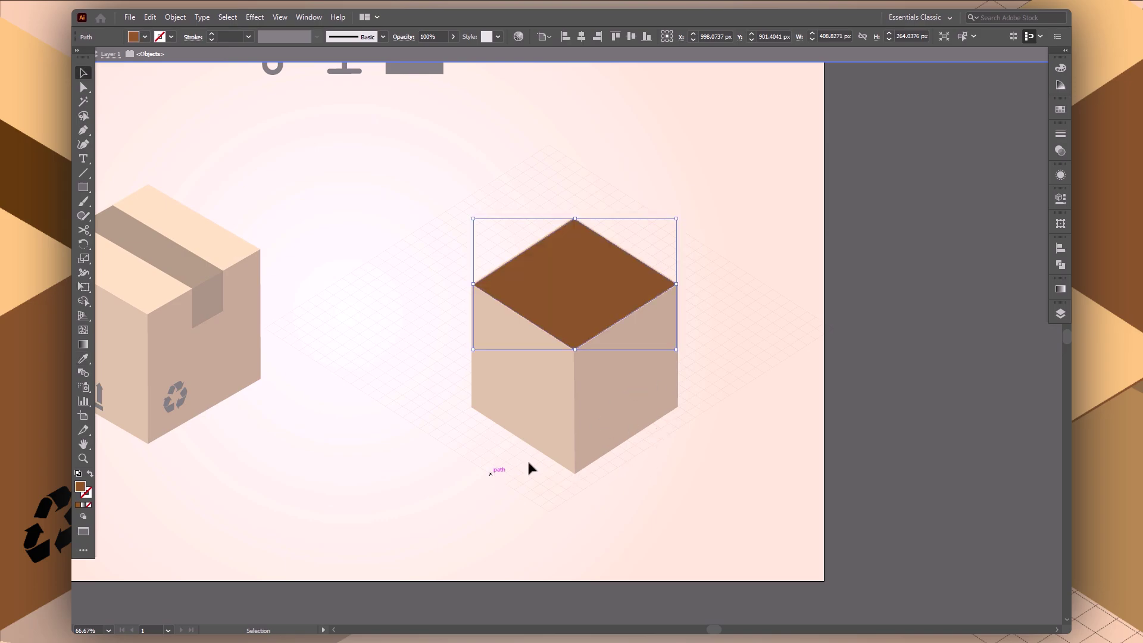
{"action": "left_click", "coordinate": [754, 380]}
{"action": "left_click", "coordinate": [599, 285]}
{"action": "key", "text": "p"}
{"action": "left_click", "coordinate": [664, 227], "text": "ctrl"}
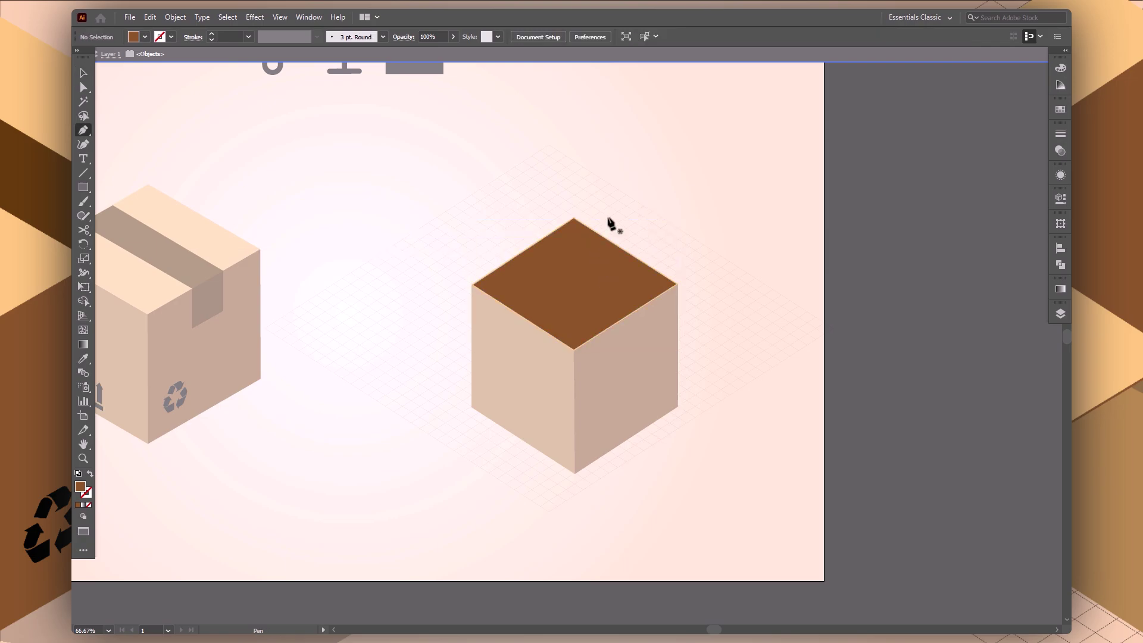
{"action": "left_click", "coordinate": [573, 219]}
Step: Pen-draw a curved flap shape from the top diamond's centre out past its left corner
{"action": "left_click", "coordinate": [574, 363]}
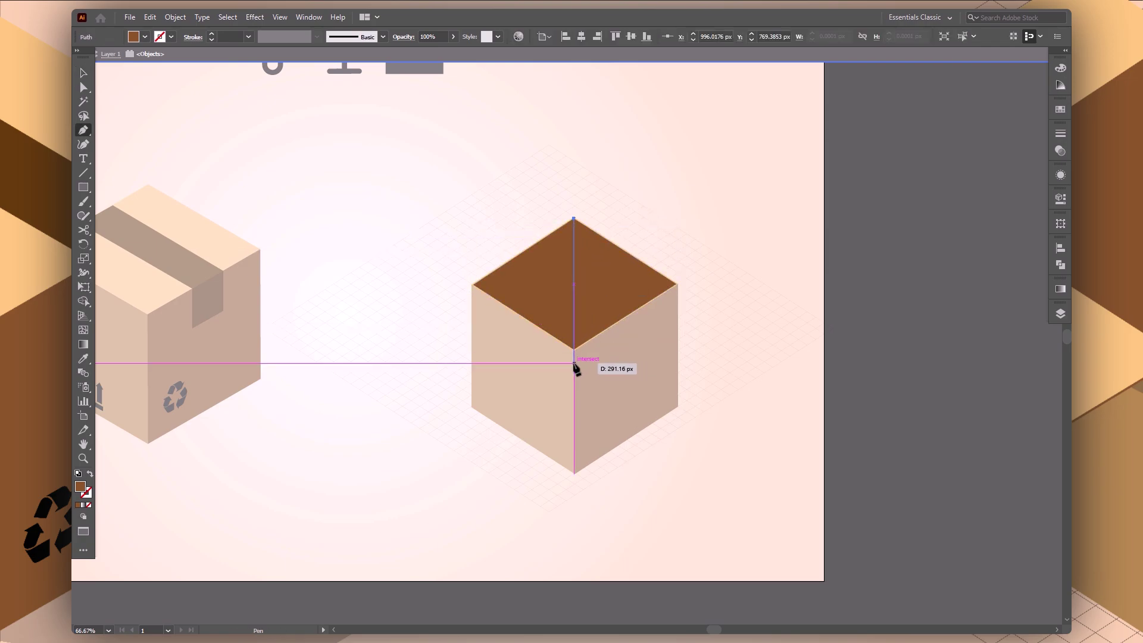
{"action": "left_click", "coordinate": [413, 289]}
{"action": "left_click_drag", "start_coordinate": [444, 218], "coordinate": [469, 204]}
{"action": "left_click_drag", "start_coordinate": [539, 184], "coordinate": [550, 186]}
{"action": "left_click", "coordinate": [579, 206]}
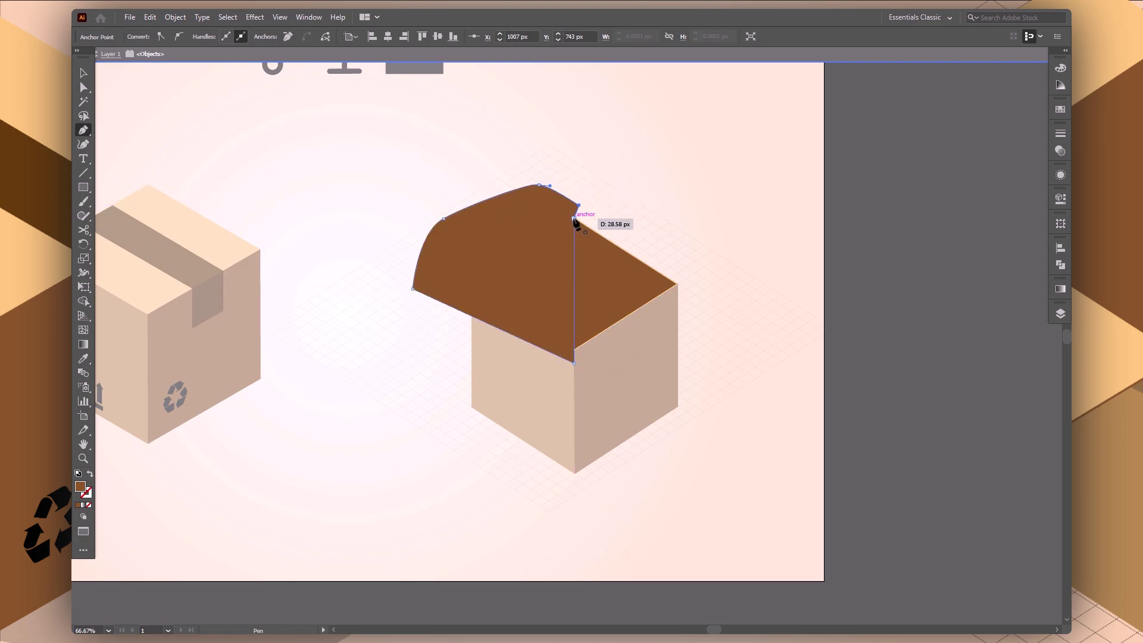
{"action": "left_click", "coordinate": [573, 219]}
Step: Divide the top diamond along the flap with Shape Builder and remove the flap region
{"action": "left_click", "coordinate": [643, 268], "text": "ctrl+shift"}
{"action": "key", "text": "shift+m"}
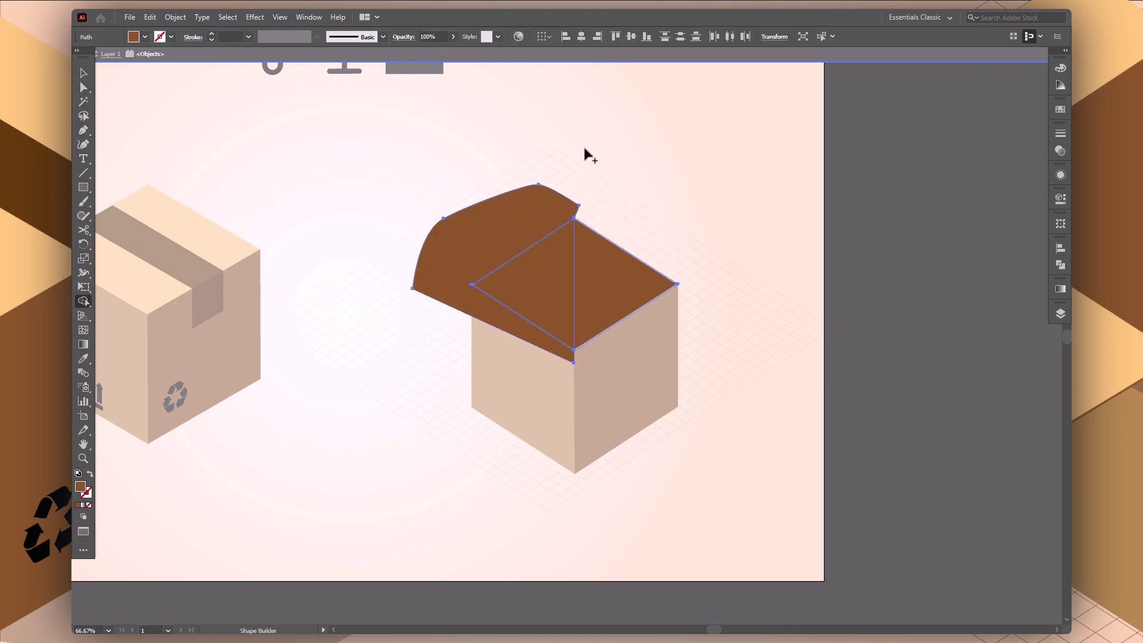
{"action": "left_click", "coordinate": [633, 294]}
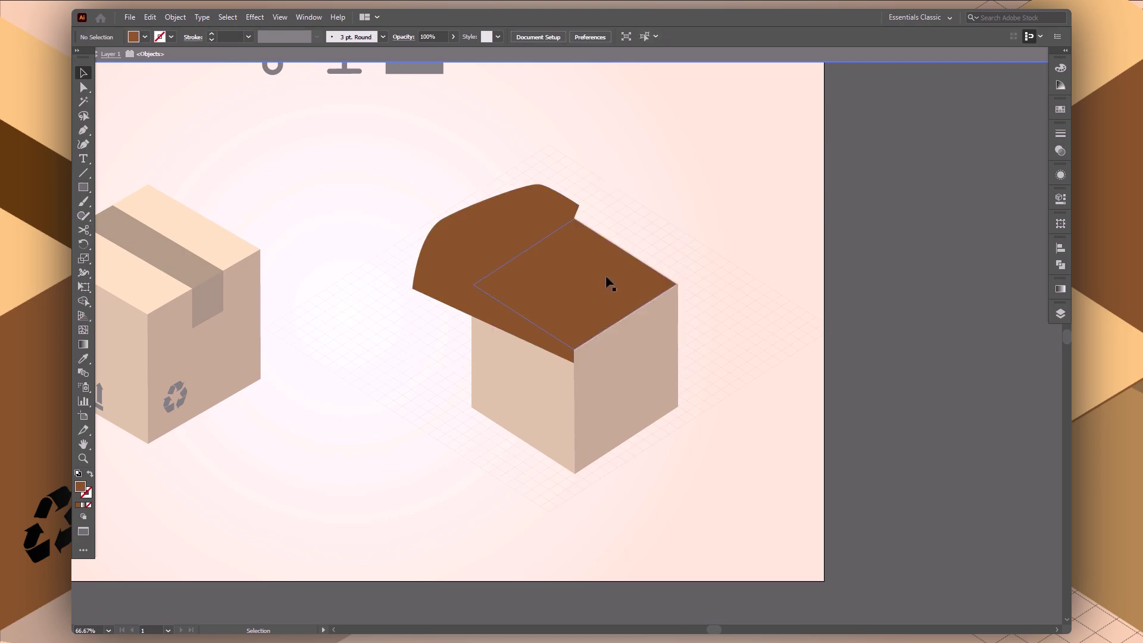
{"action": "key", "text": "v"}
{"action": "left_click", "coordinate": [506, 221], "text": "shift"}
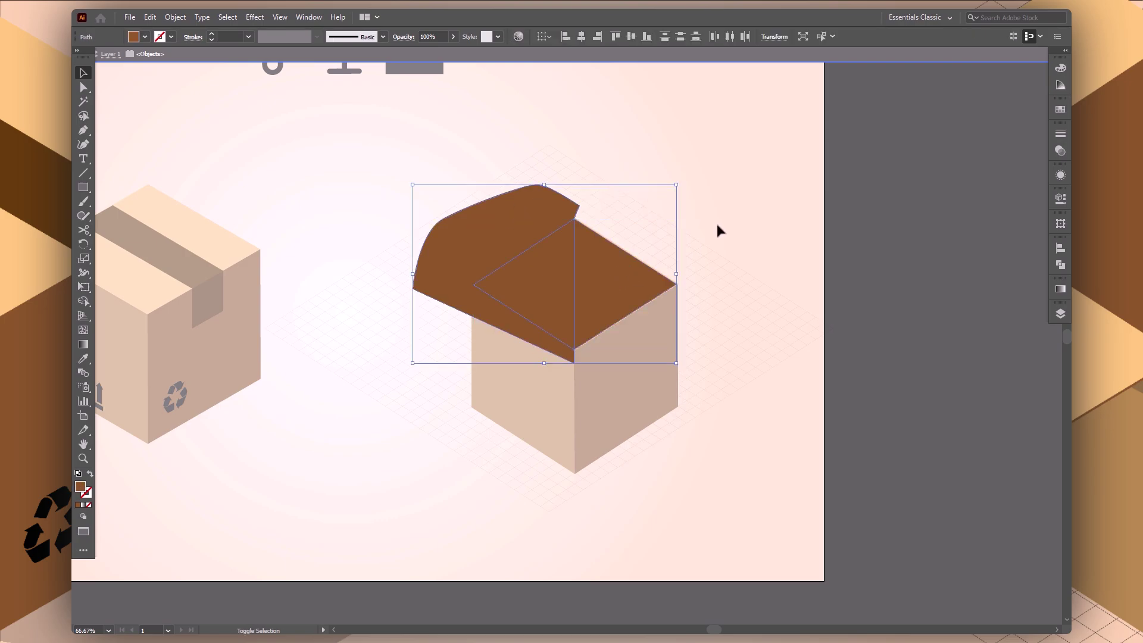
{"action": "key", "text": "shift+m"}
{"action": "mouse_move", "coordinate": [506, 365]}
{"action": "left_mouse_down"}
{"action": "mouse_move", "coordinate": [482, 319]}
{"action": "mouse_move", "coordinate": [484, 390]}
{"action": "left_mouse_up"}
{"action": "key", "text": "v"}
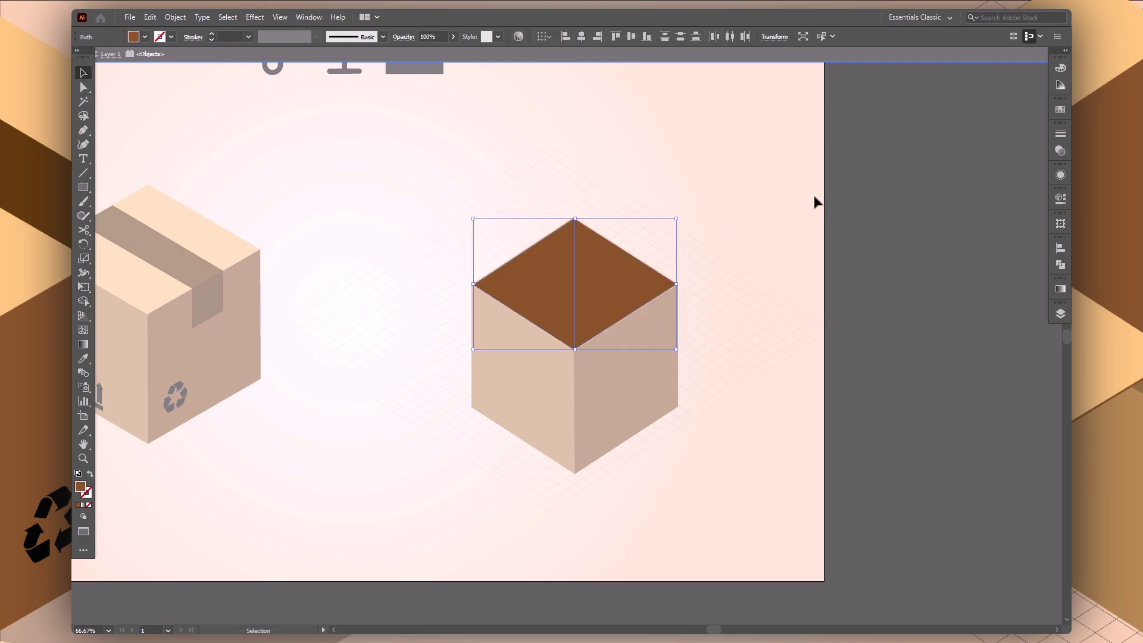
Step: Fill the right half of the top diamond with the lighter tan
{"action": "left_click", "coordinate": [625, 285], "text": "shift"}
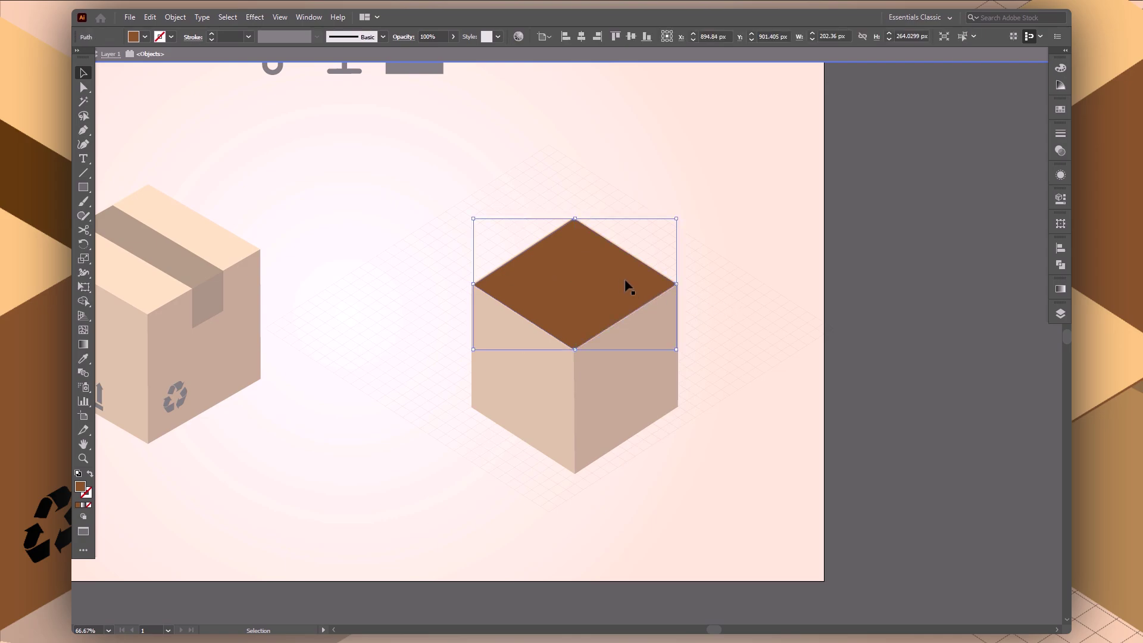
{"action": "key", "text": "i"}
{"action": "left_click", "coordinate": [737, 451]}
{"action": "key", "text": "v"}
{"action": "left_click", "coordinate": [766, 422]}
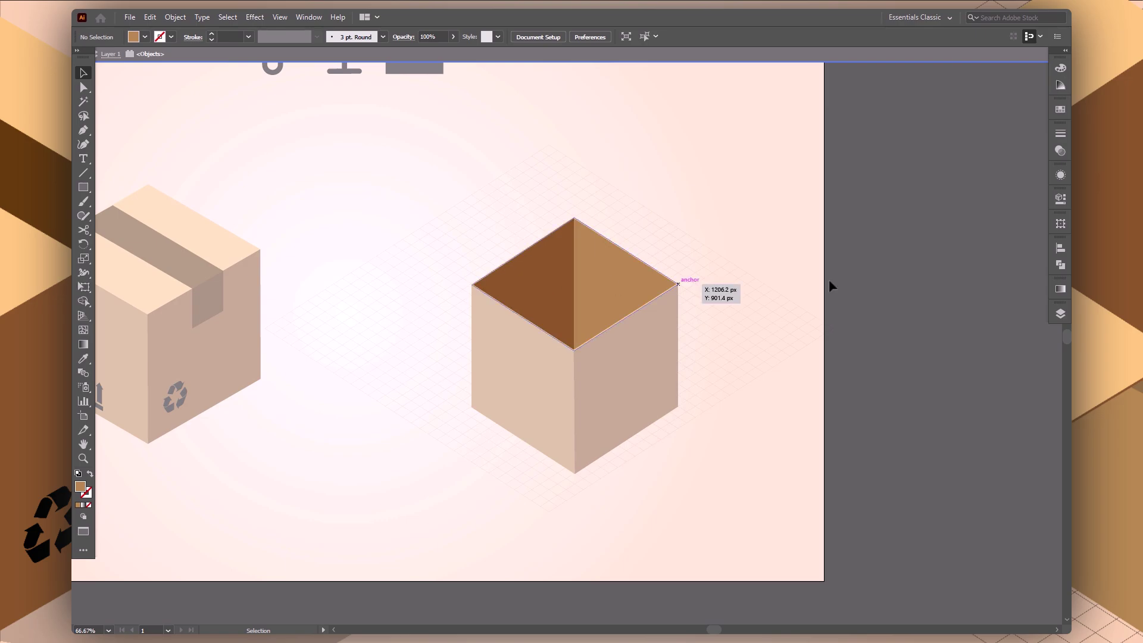
Step: Pen-draw a six-corner folded flap shape starting at the box's top corner
{"action": "key", "text": "p"}
{"action": "left_click", "coordinate": [574, 219]}
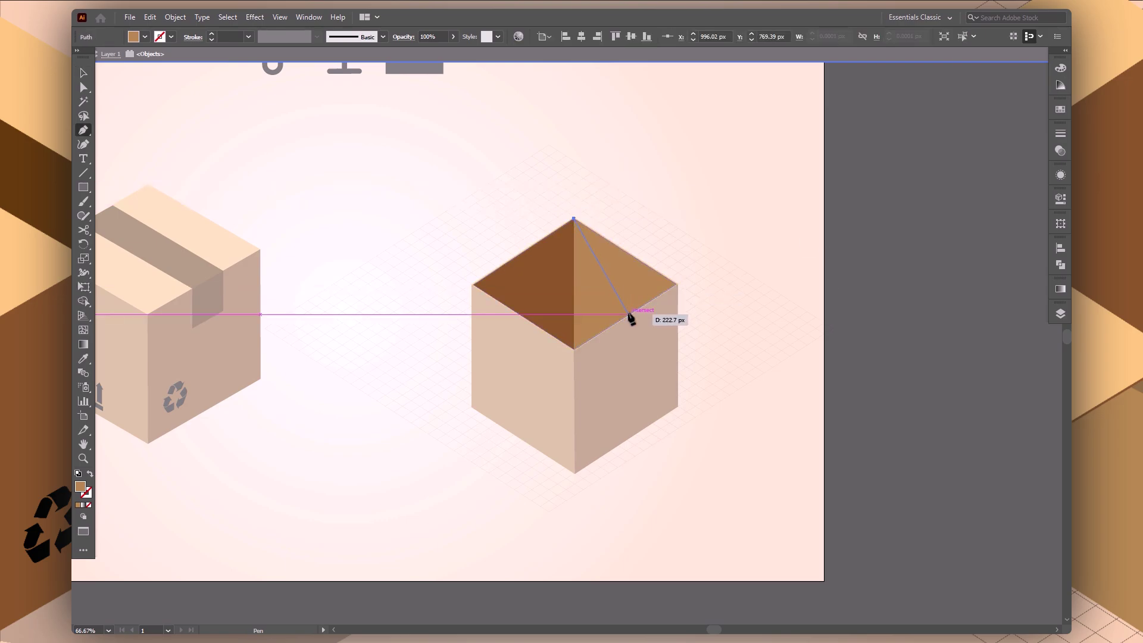
{"action": "left_click", "coordinate": [629, 315]}
{"action": "left_click", "coordinate": [609, 375]}
{"action": "left_click", "coordinate": [564, 371]}
{"action": "left_click", "coordinate": [527, 255]}
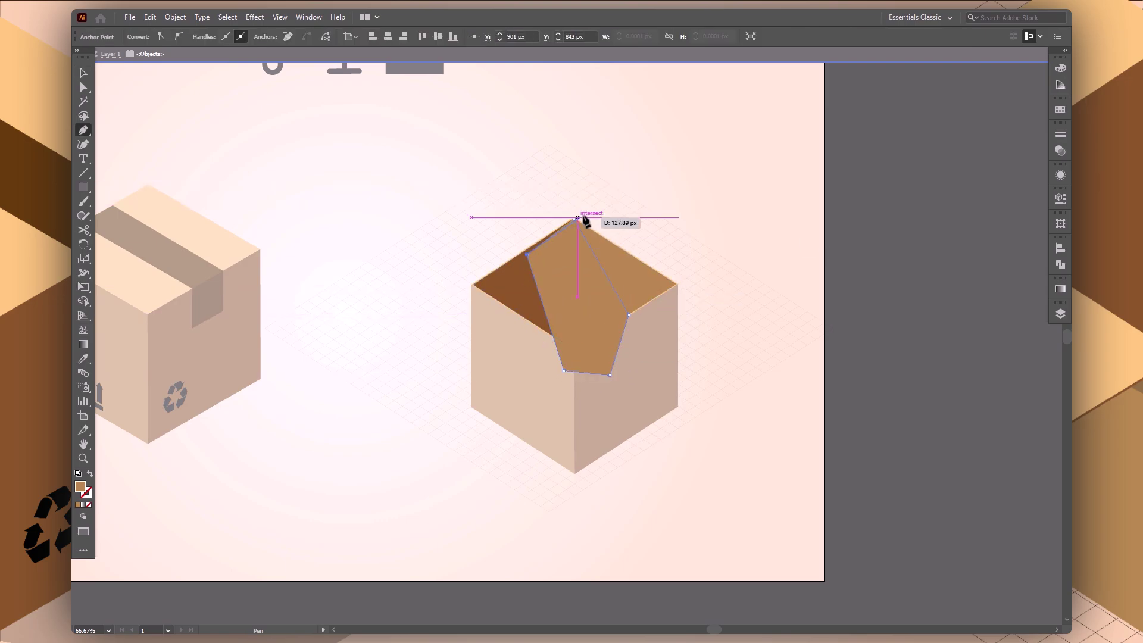
{"action": "left_click", "coordinate": [558, 209]}
{"action": "left_click", "coordinate": [574, 219]}
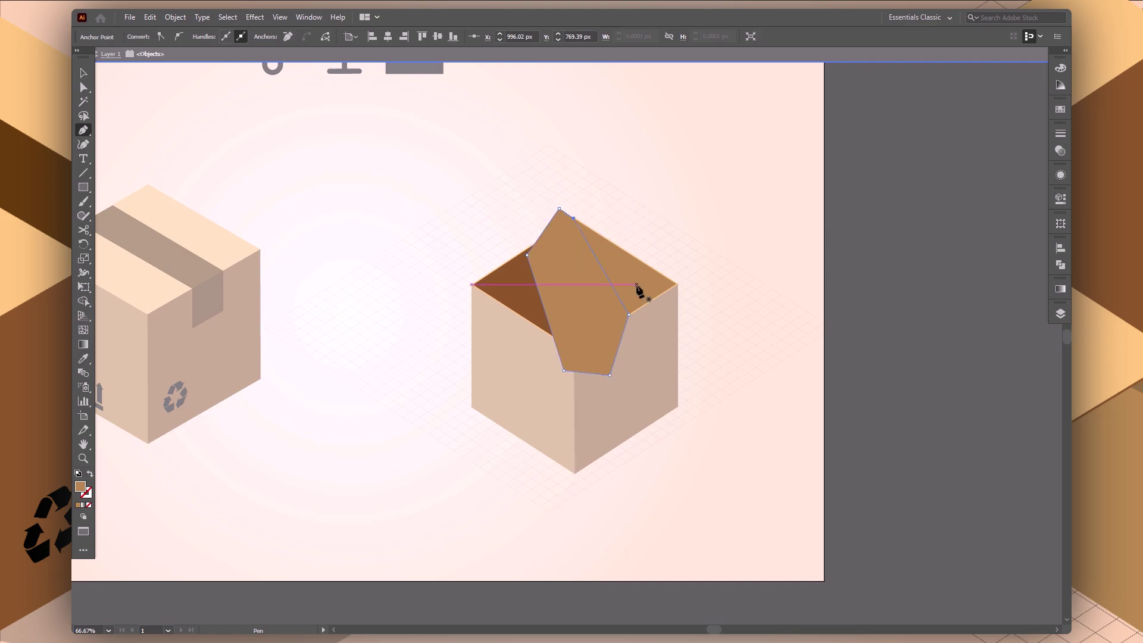
Step: Trim the flap with Shape Builder, removing the parts below the rim and over the box front
{"action": "key", "text": "v"}
{"action": "left_click", "coordinate": [685, 253]}
{"action": "left_click", "coordinate": [636, 292]}
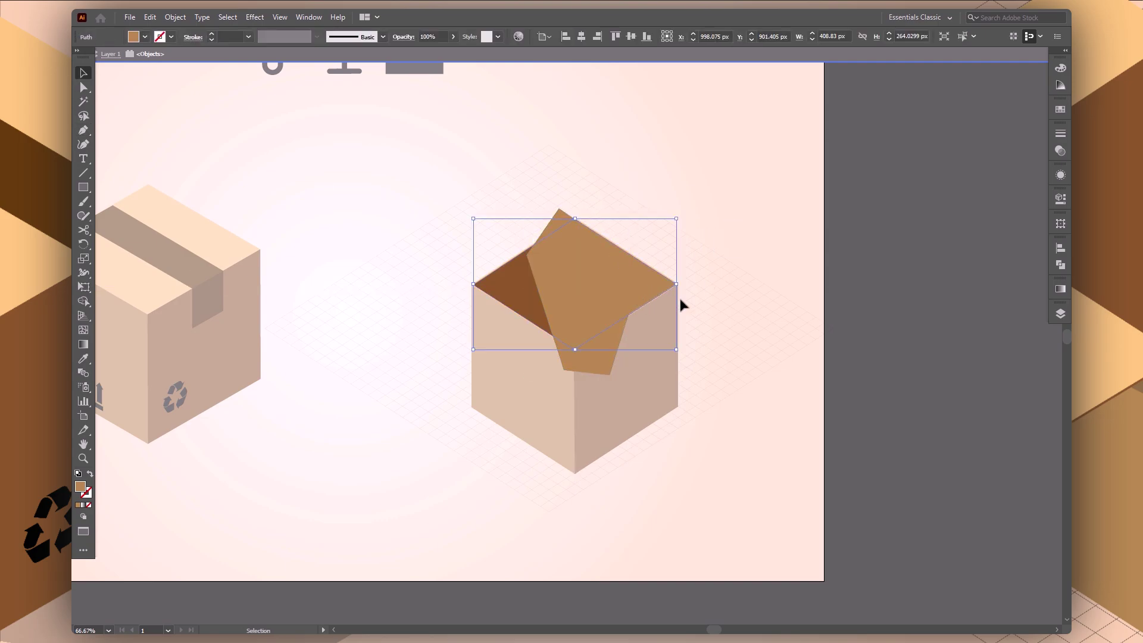
{"action": "left_click", "coordinate": [615, 345], "text": "shift"}
{"action": "key", "text": "shift+m"}
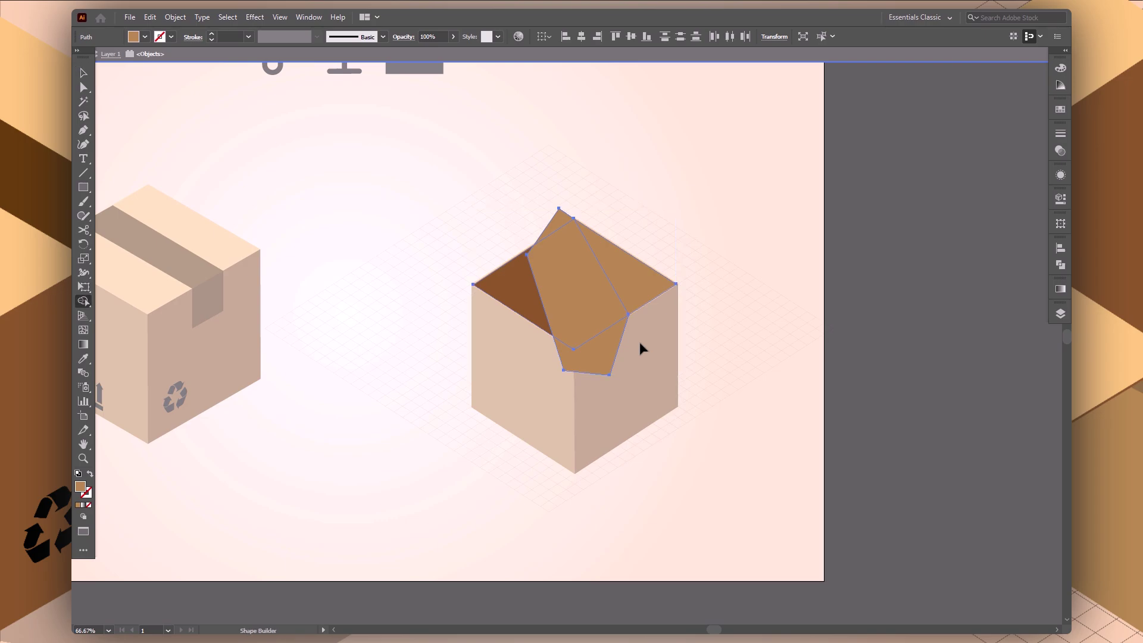
{"action": "left_click", "coordinate": [602, 366], "text": "alt"}
{"action": "left_click_drag", "start_coordinate": [628, 194], "coordinate": [671, 209]}
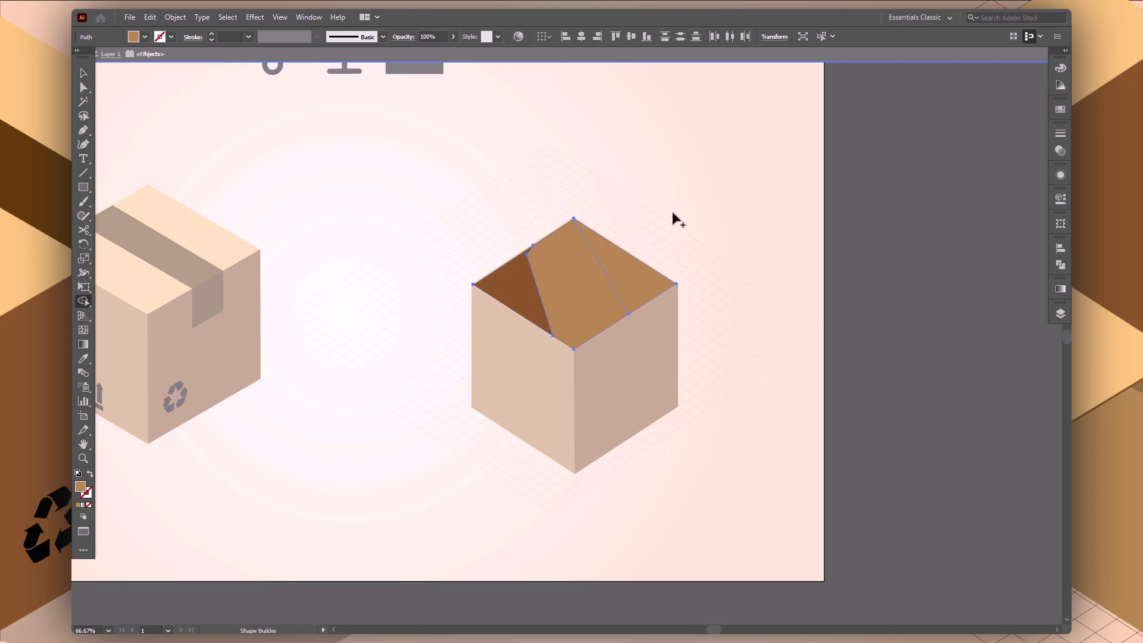
{"action": "key", "text": "v"}
Step: Restack the left inner wall and give the inner right wall fill colour B7884F
{"action": "left_click", "coordinate": [522, 302]}
{"action": "right_click", "coordinate": [522, 303]}
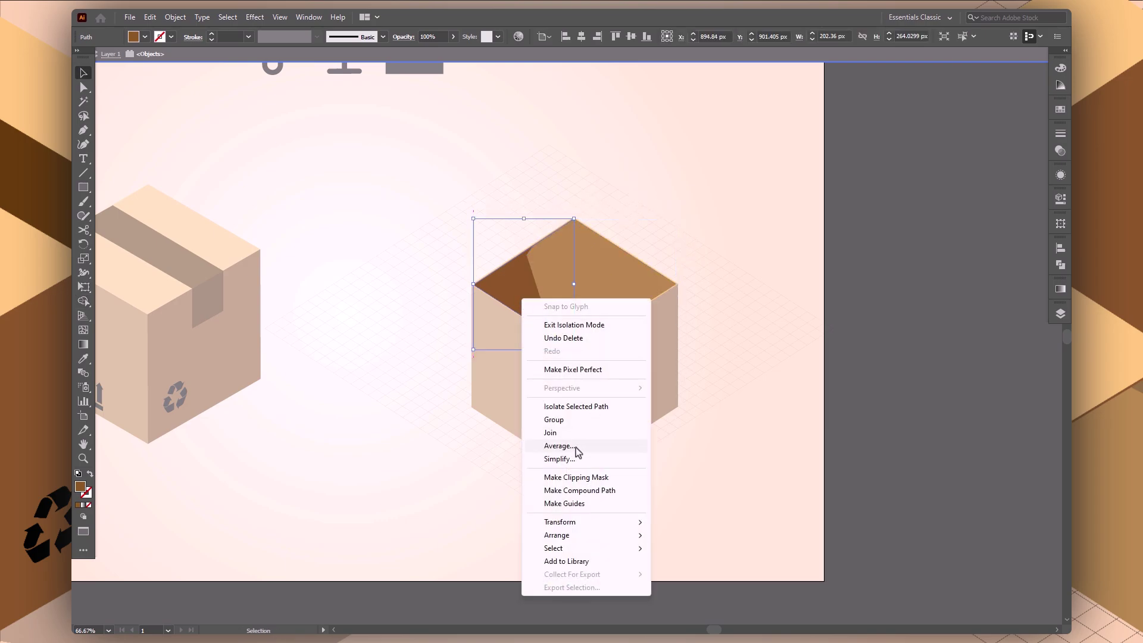
{"action": "left_click", "coordinate": [670, 535]}
{"action": "left_click", "coordinate": [745, 386]}
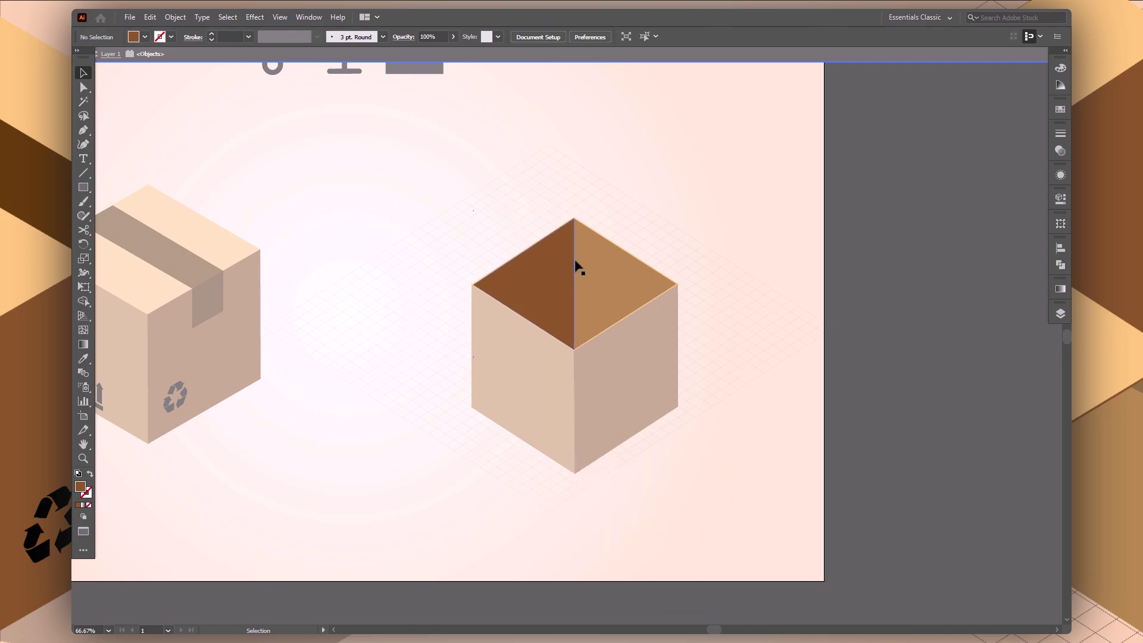
{"action": "left_click", "coordinate": [580, 262]}
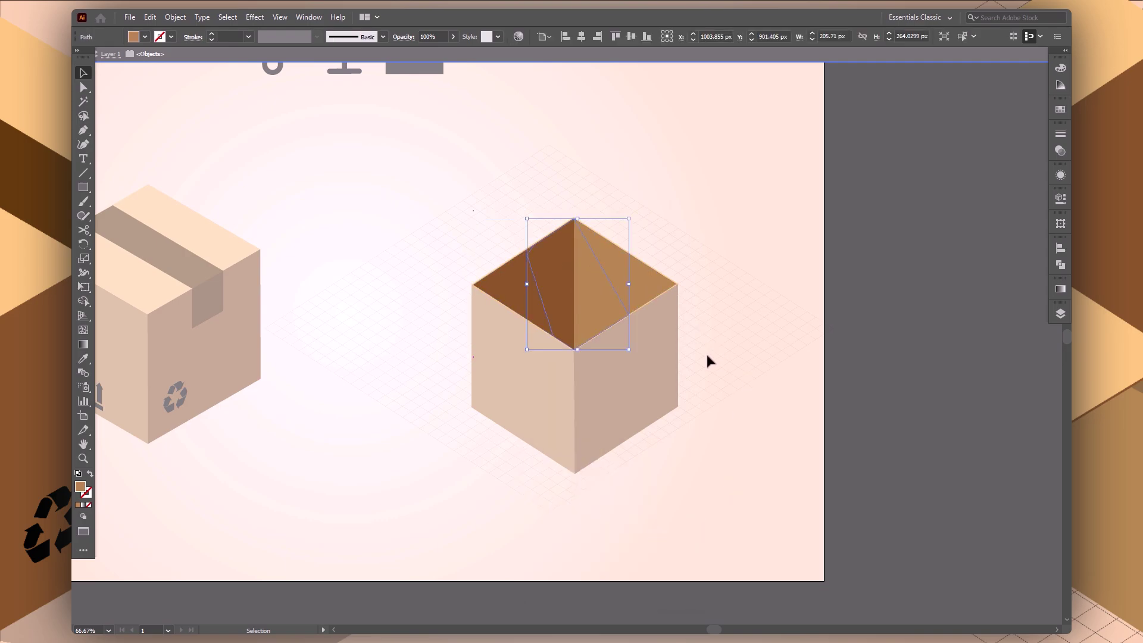
{"action": "double_click", "coordinate": [80, 489]}
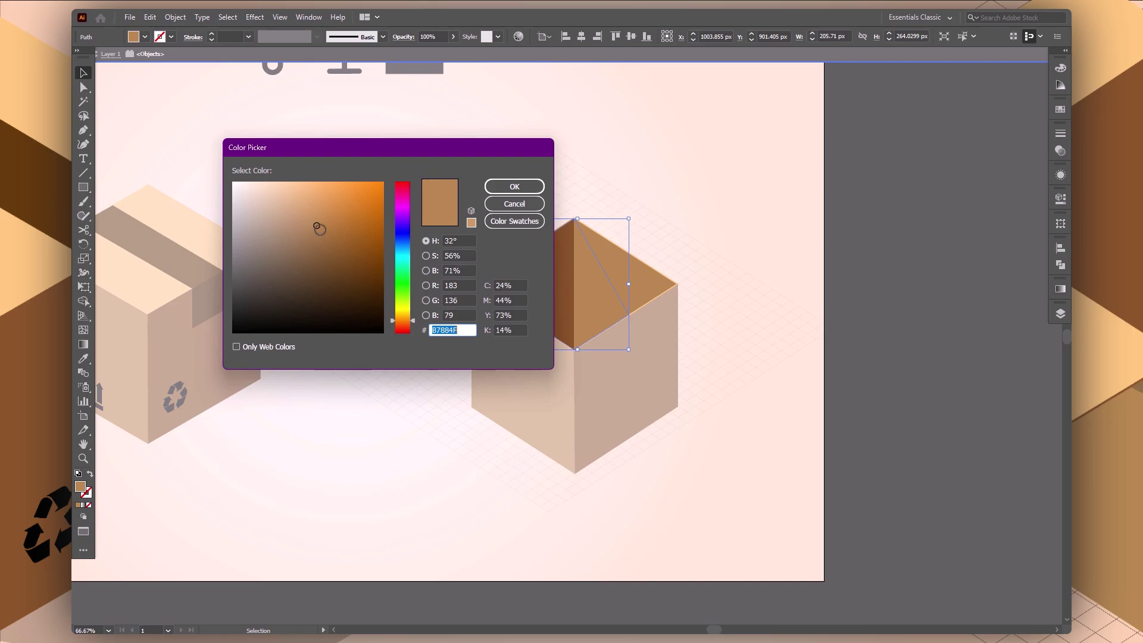
{"action": "left_click", "coordinate": [514, 186]}
{"action": "left_click", "coordinate": [701, 202]}
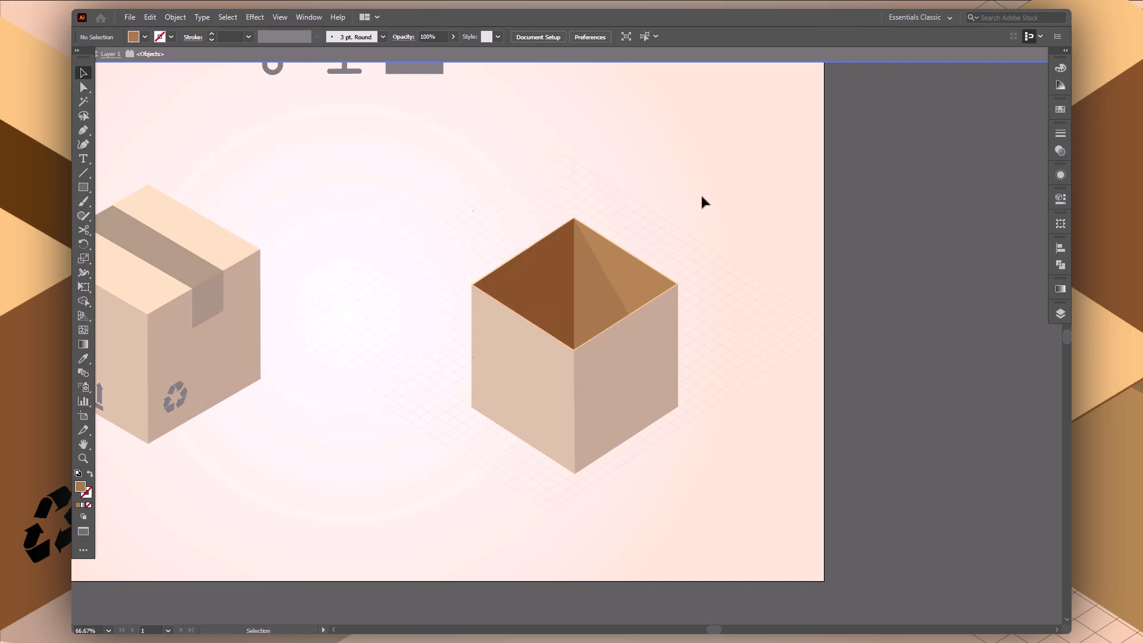
Step: Exit isolation mode and outline a four-cornered flap off the open box's top-left edge
{"action": "double_click", "coordinate": [749, 423]}
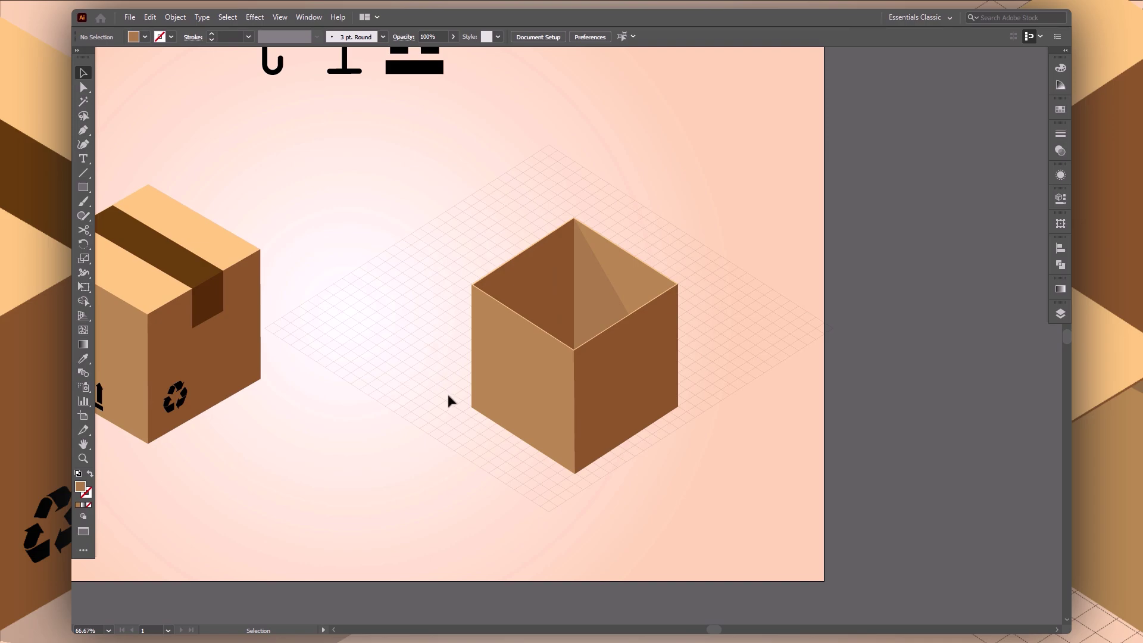
{"action": "key", "text": "p"}
{"action": "left_click", "coordinate": [472, 285]}
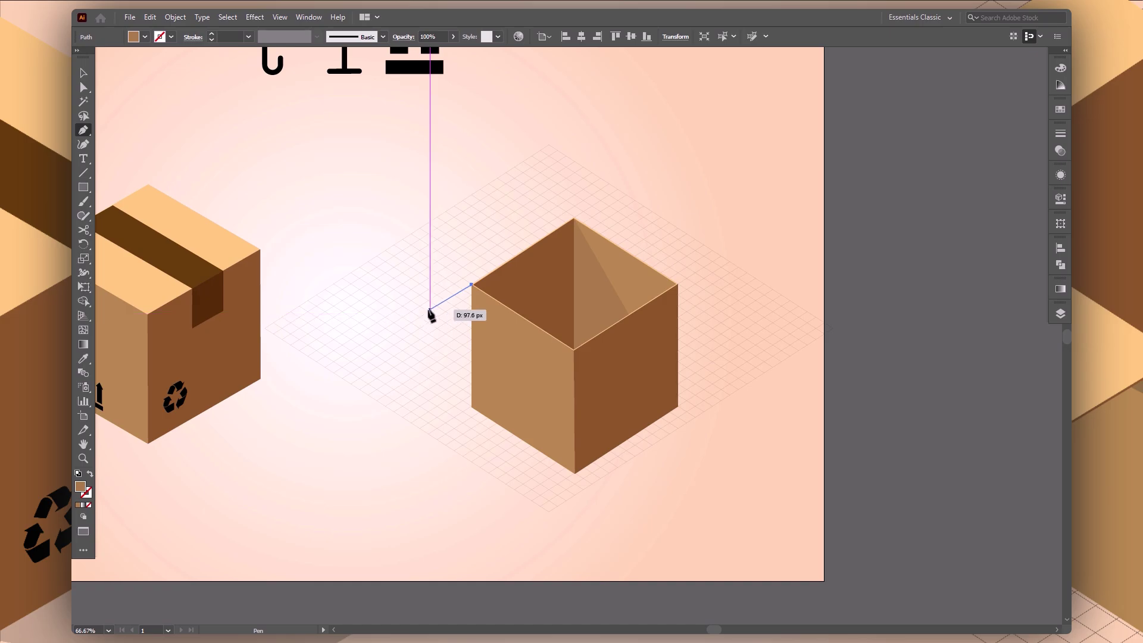
{"action": "left_click", "coordinate": [430, 310]}
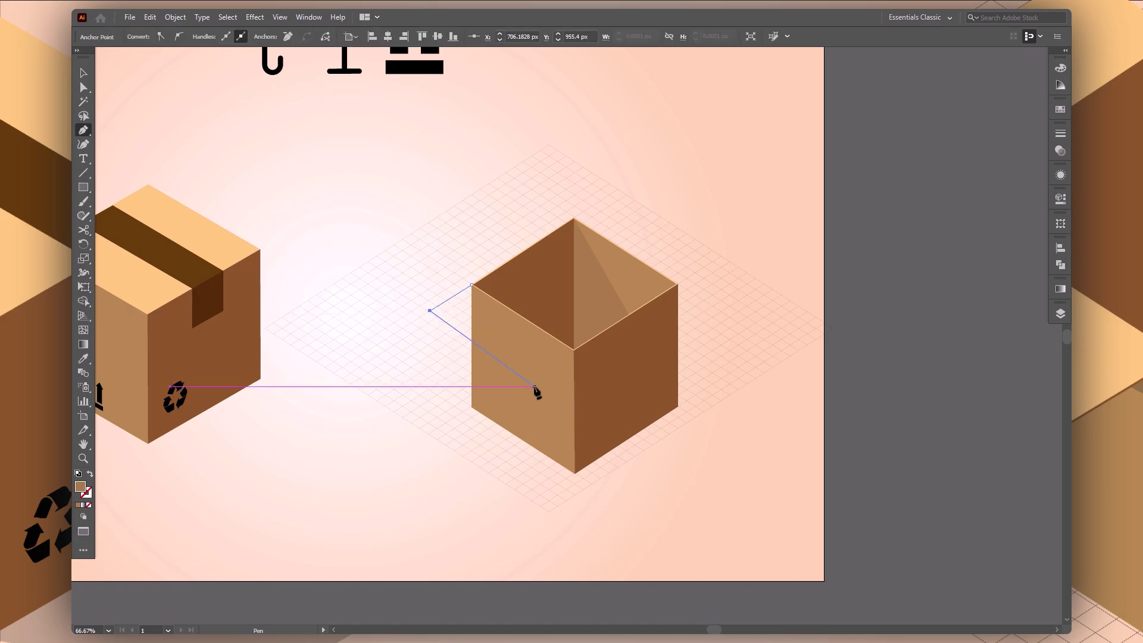
{"action": "left_click", "coordinate": [575, 351]}
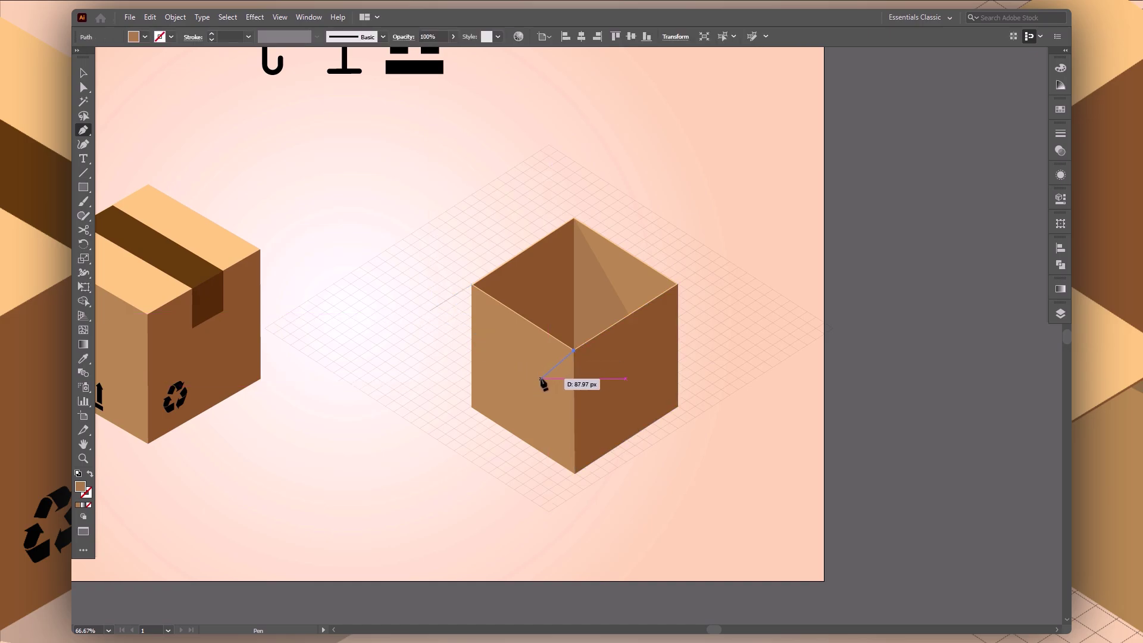
{"action": "left_click", "coordinate": [538, 375]}
{"action": "left_click", "coordinate": [430, 310]}
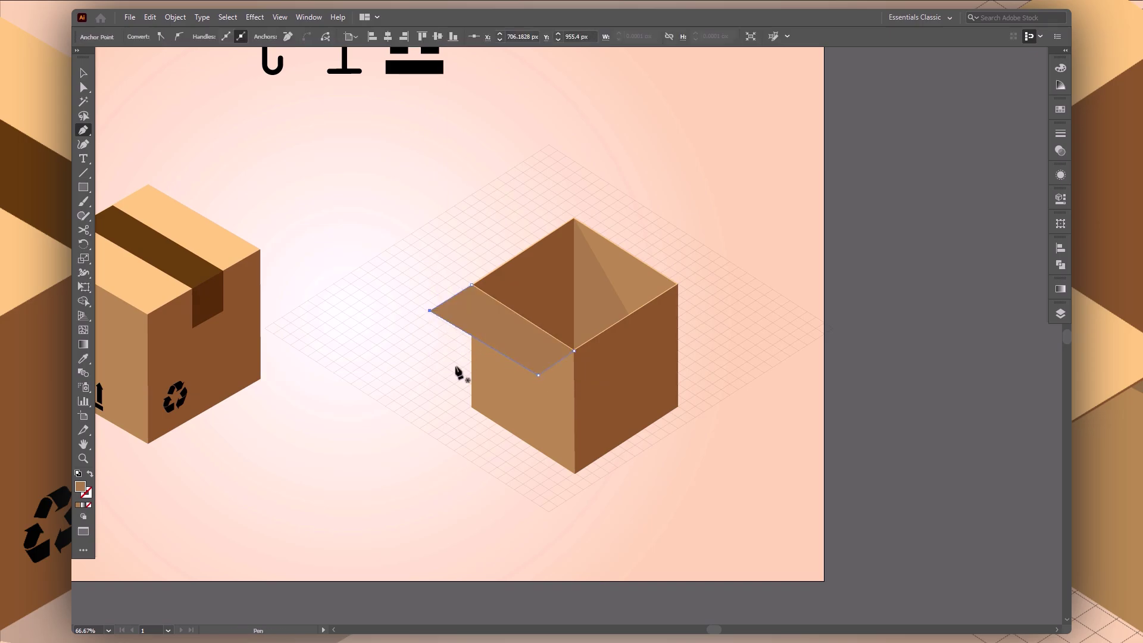
Step: Nudge the flap's bottom corner slightly left and down
{"action": "key", "text": "a"}
{"action": "left_click", "coordinate": [538, 375]}
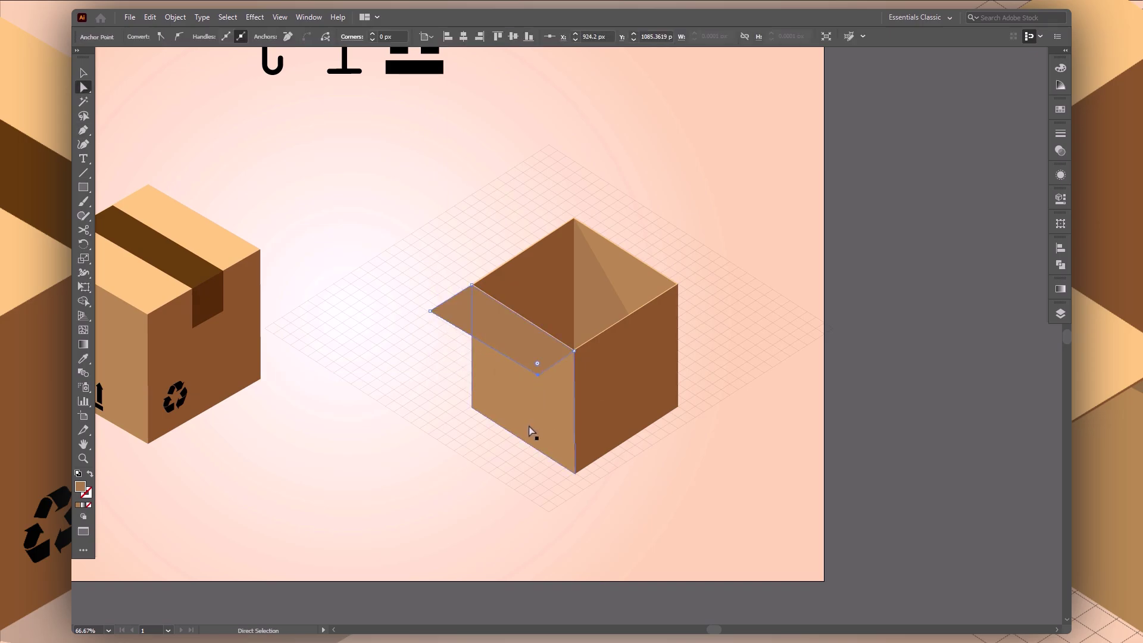
{"action": "key", "text": "Left"}
{"action": "key", "text": "Left"}
{"action": "key", "text": "Left"}
{"action": "key", "text": "Left"}
{"action": "key", "text": "Left"}
{"action": "key", "text": "Left"}
{"action": "key", "text": "Down"}
{"action": "key", "text": "Down"}
{"action": "key", "text": "Left"}
{"action": "key", "text": "Left"}
{"action": "key", "text": "Left"}
{"action": "key", "text": "Down"}
Step: Fill the flap with the closed box's light orange, then clear the selection
{"action": "key", "text": "v"}
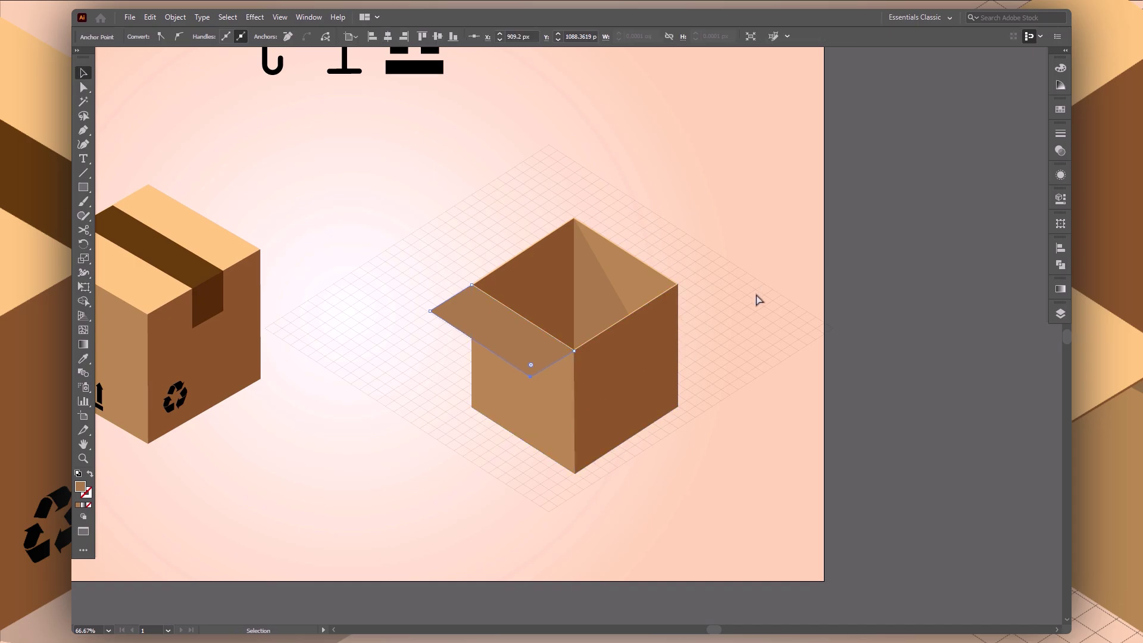
{"action": "left_click", "coordinate": [518, 358]}
{"action": "key", "text": "i"}
{"action": "left_click", "coordinate": [245, 243]}
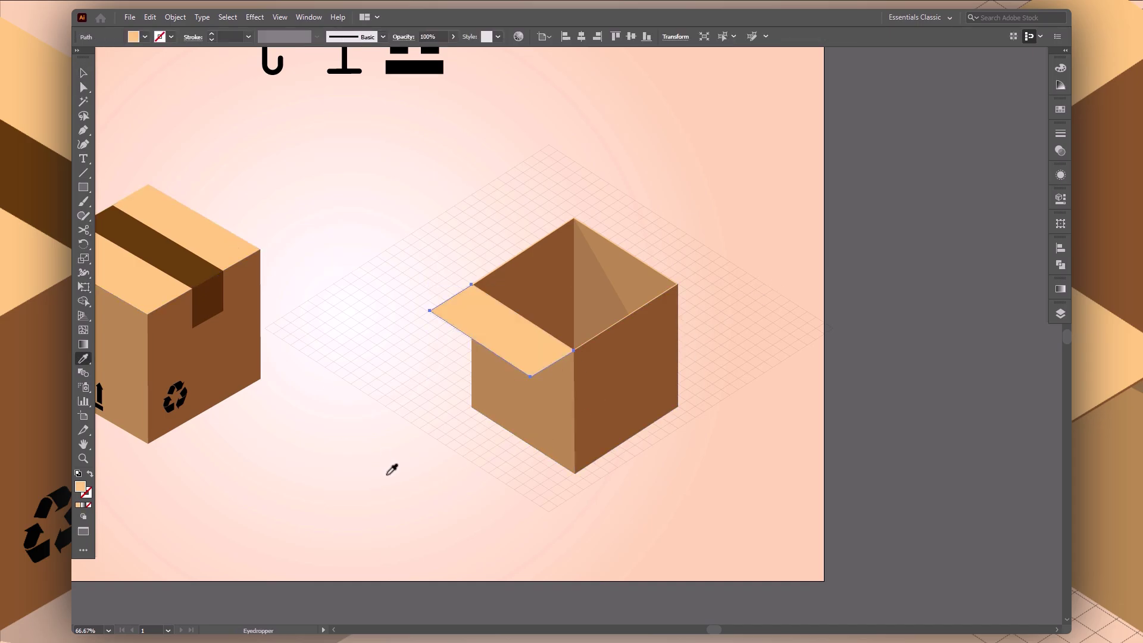
{"action": "key", "text": "v"}
{"action": "left_click", "coordinate": [523, 338]}
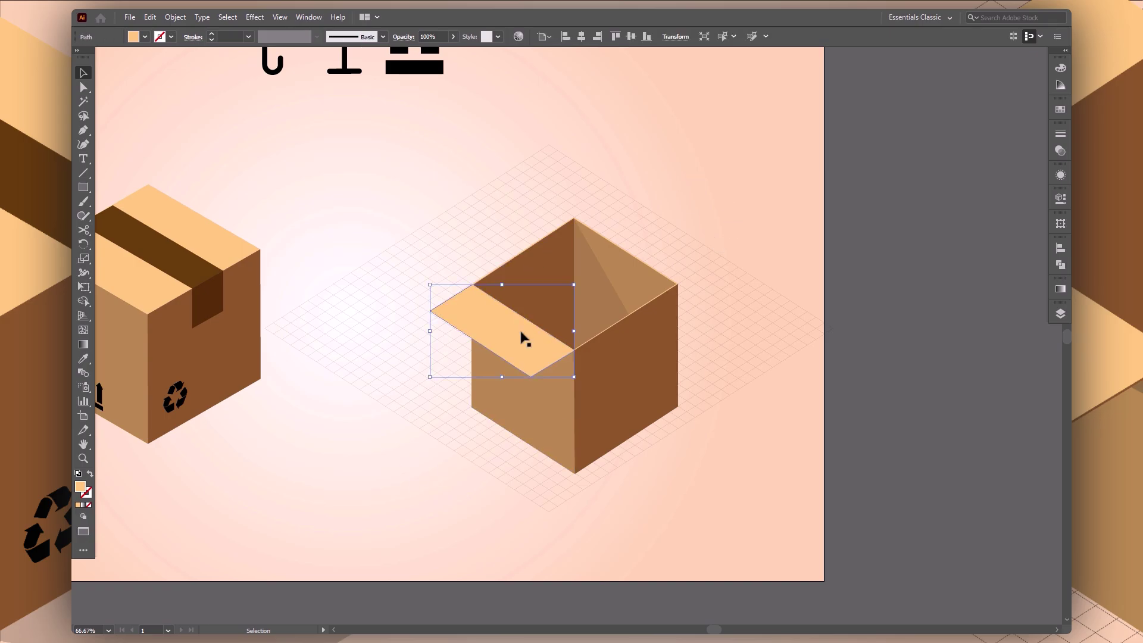
{"action": "key", "text": "ctrl+shift+a"}
Step: Mark the flap's corner at the box centre and isolate the flap for editing
{"action": "key", "text": "p"}
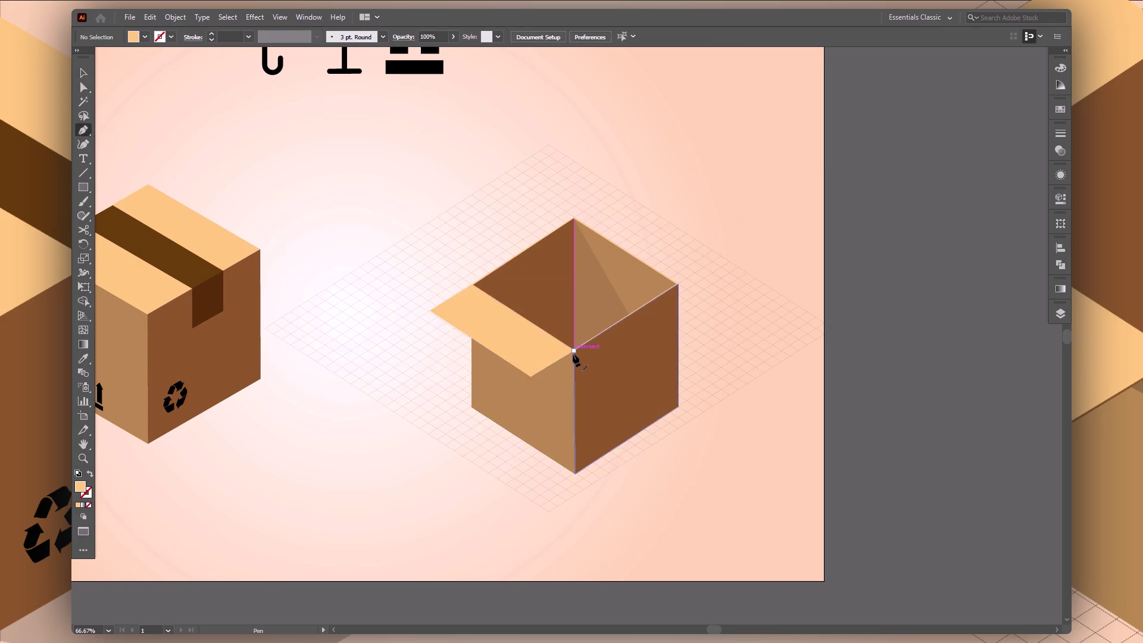
{"action": "left_click", "coordinate": [471, 284], "text": "ctrl"}
{"action": "key", "text": "a"}
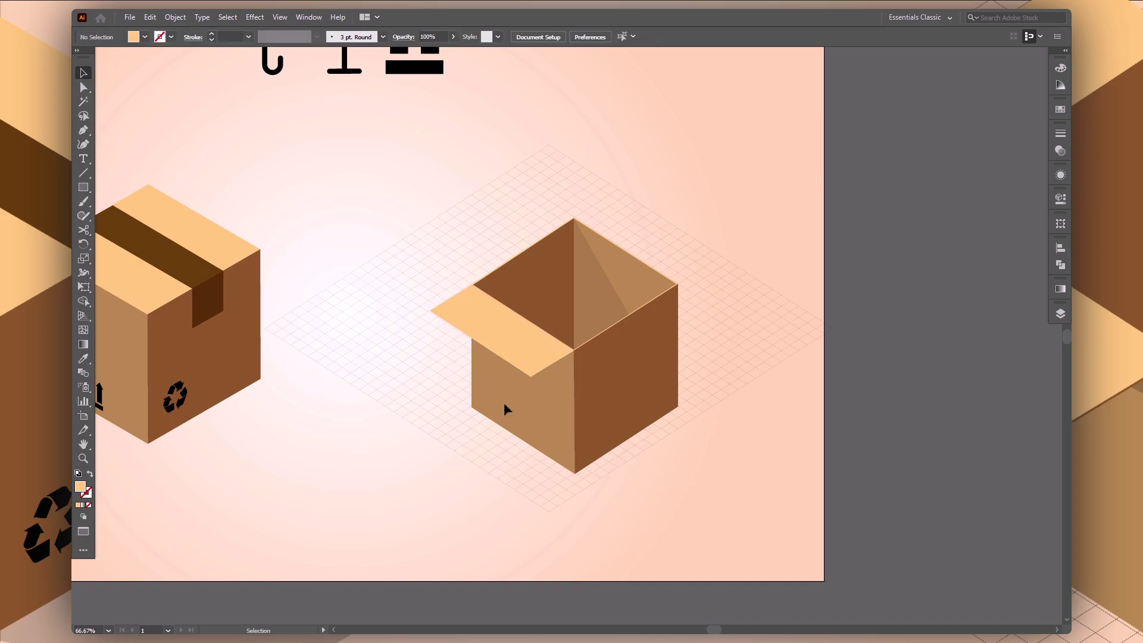
{"action": "double_click", "coordinate": [517, 362]}
Step: Zoom in on the flap, nudge it slightly down, and clear the selection
{"action": "key", "text": "v"}
{"action": "key", "text": "ctrl+plus"}
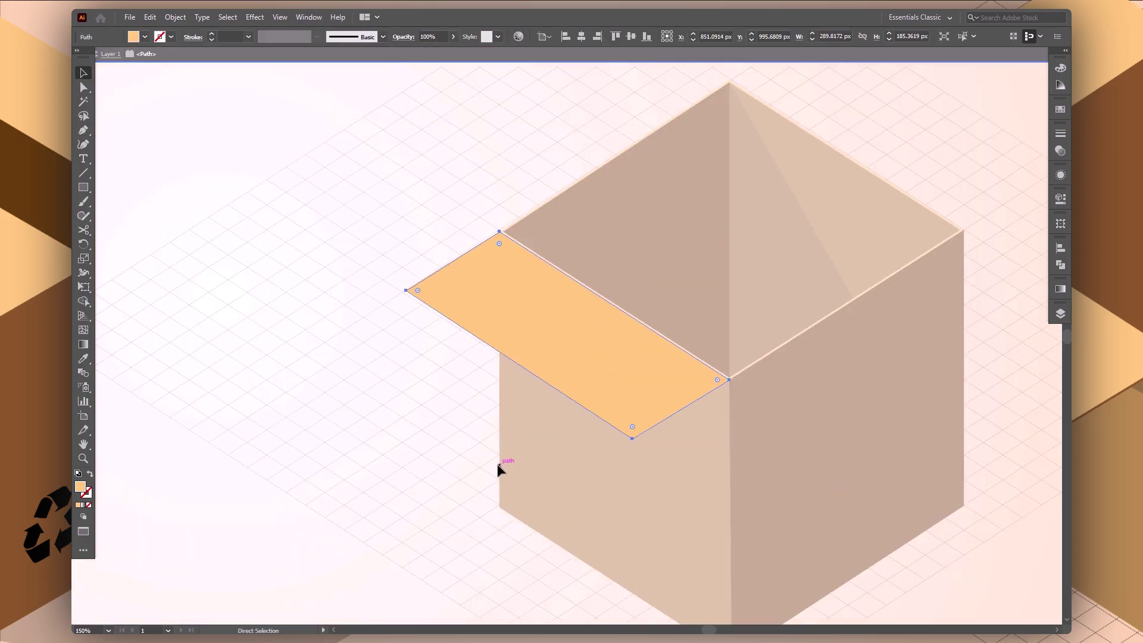
{"action": "key", "text": "ctrl+plus"}
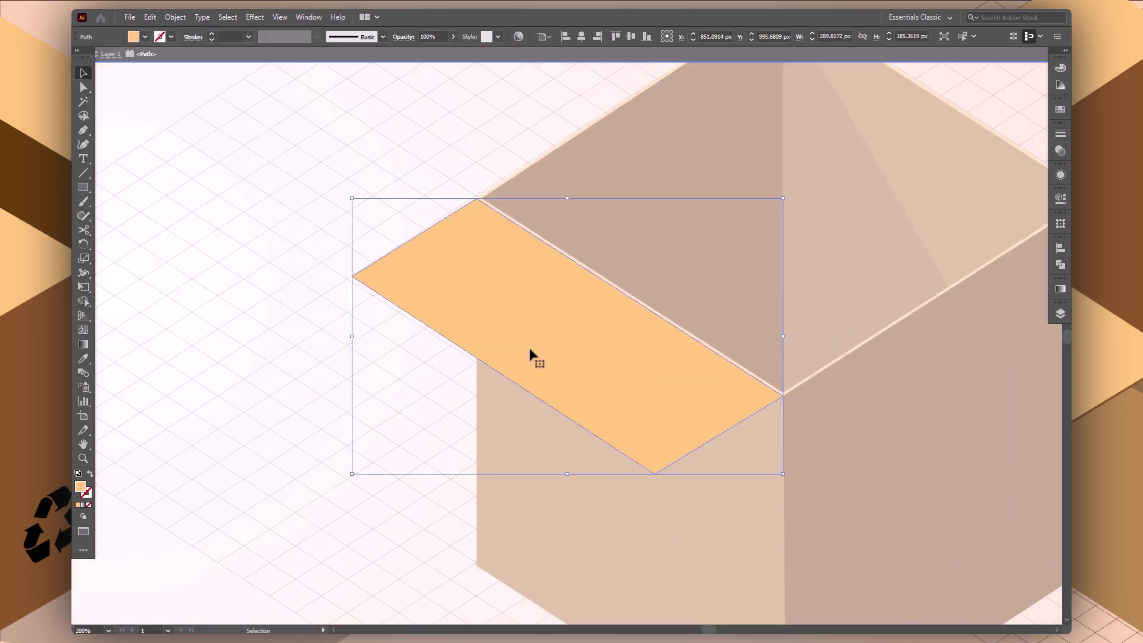
{"action": "key", "text": "a"}
{"action": "key", "text": "v"}
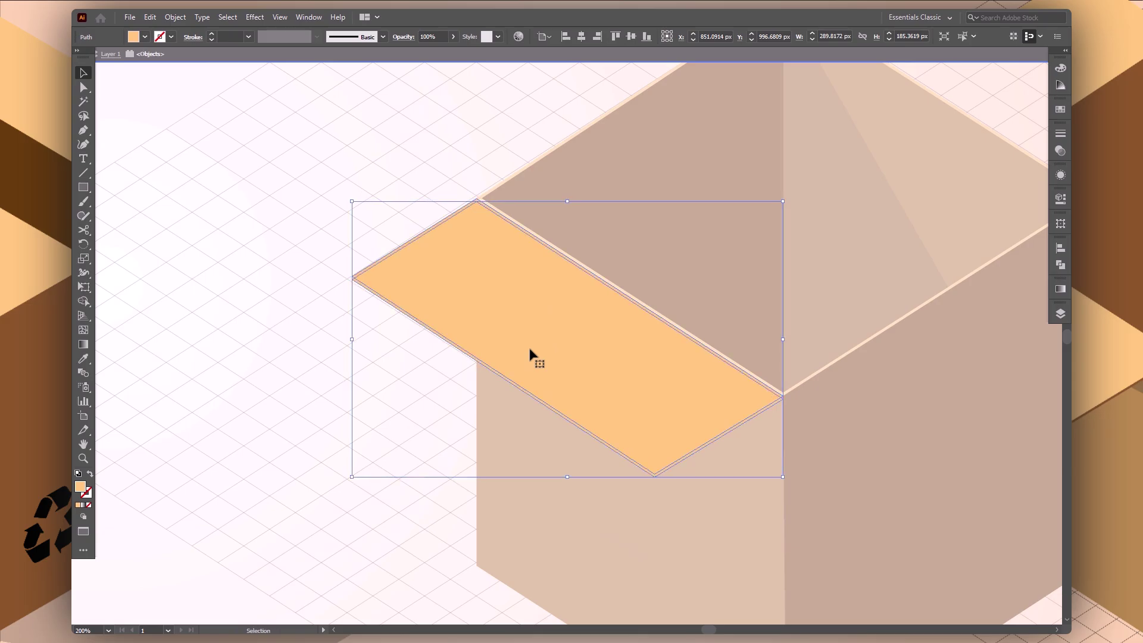
{"action": "key", "text": "Down"}
{"action": "key", "text": "Down"}
{"action": "left_click", "coordinate": [426, 414]}
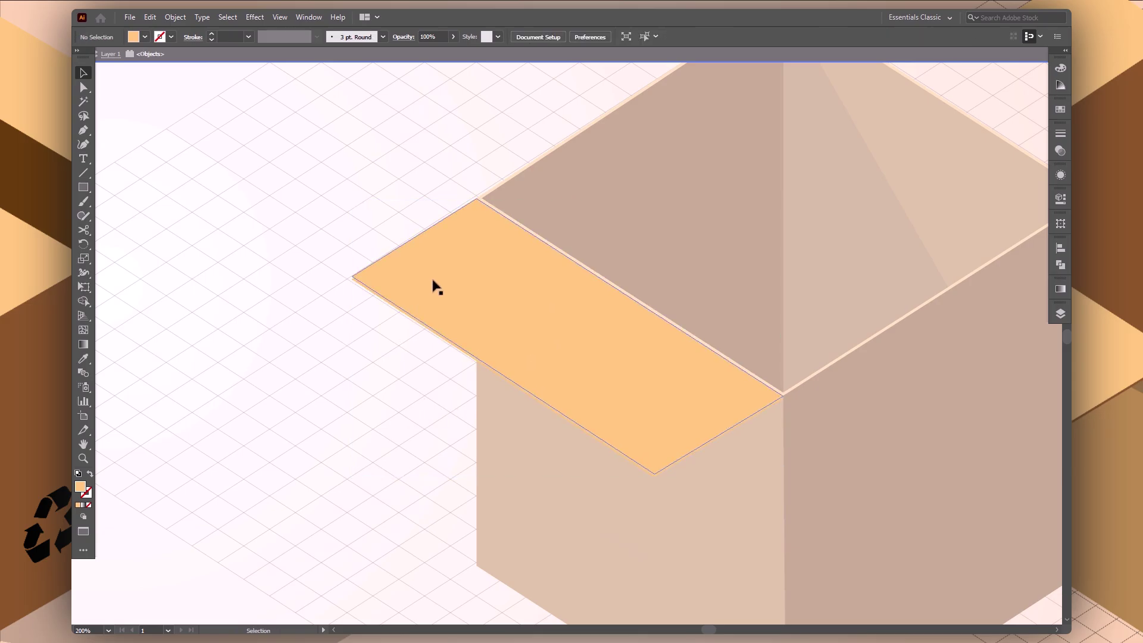
{"action": "left_click", "coordinate": [378, 298]}
Step: Draw a thin strip along the flap's lower-left edge and fill it dark brown
{"action": "key", "text": "p"}
{"action": "left_click", "coordinate": [353, 277]}
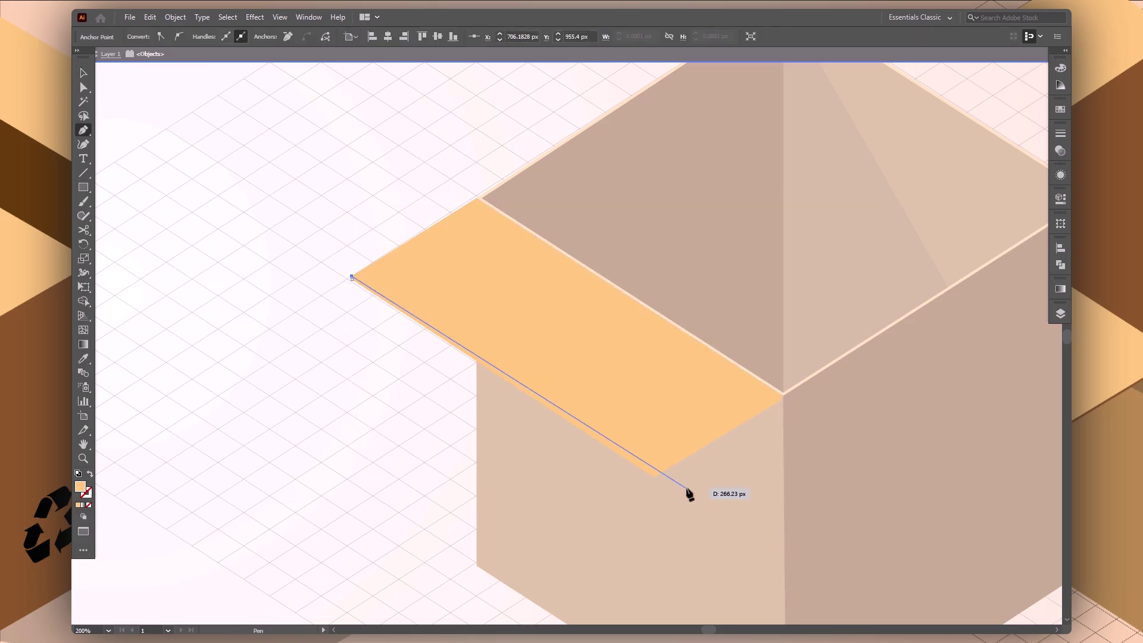
{"action": "left_click", "coordinate": [655, 475]}
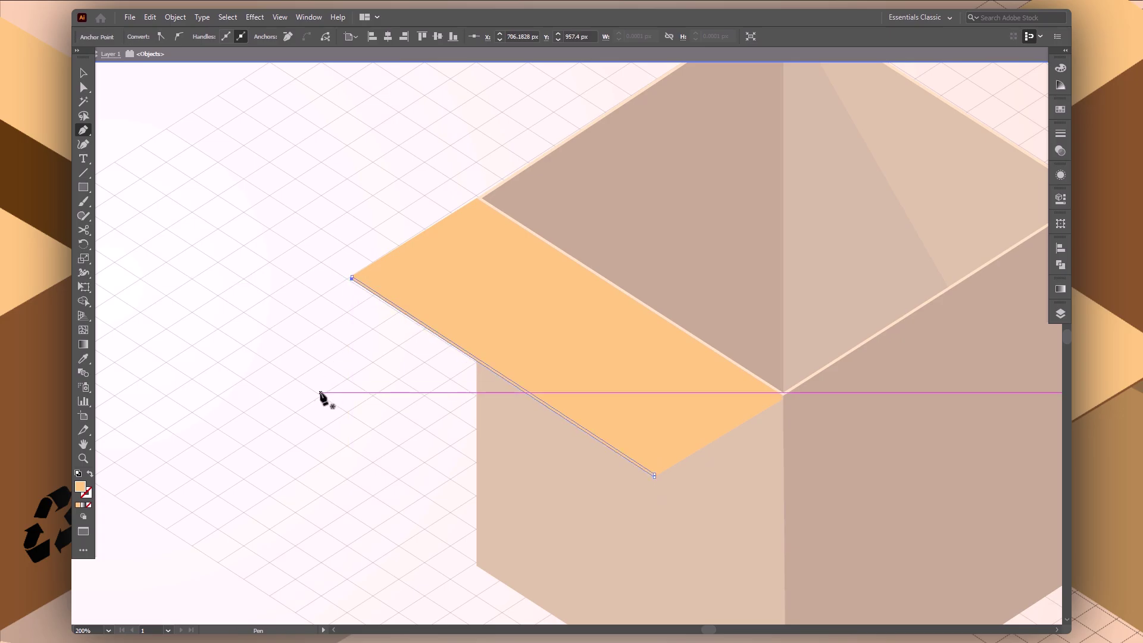
{"action": "key", "text": "v"}
{"action": "left_click", "coordinate": [449, 343]}
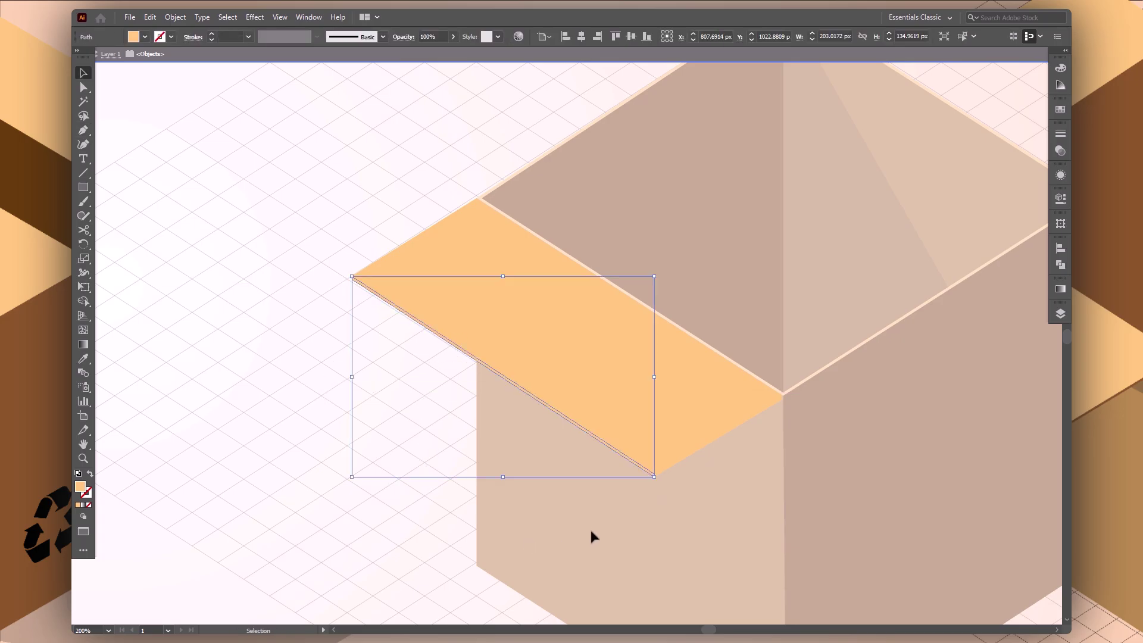
{"action": "key", "text": "i"}
{"action": "left_click", "coordinate": [508, 545]}
Step: Zoom to the flap's right corner and begin a second strip along its lower-right edge
{"action": "key", "text": "v"}
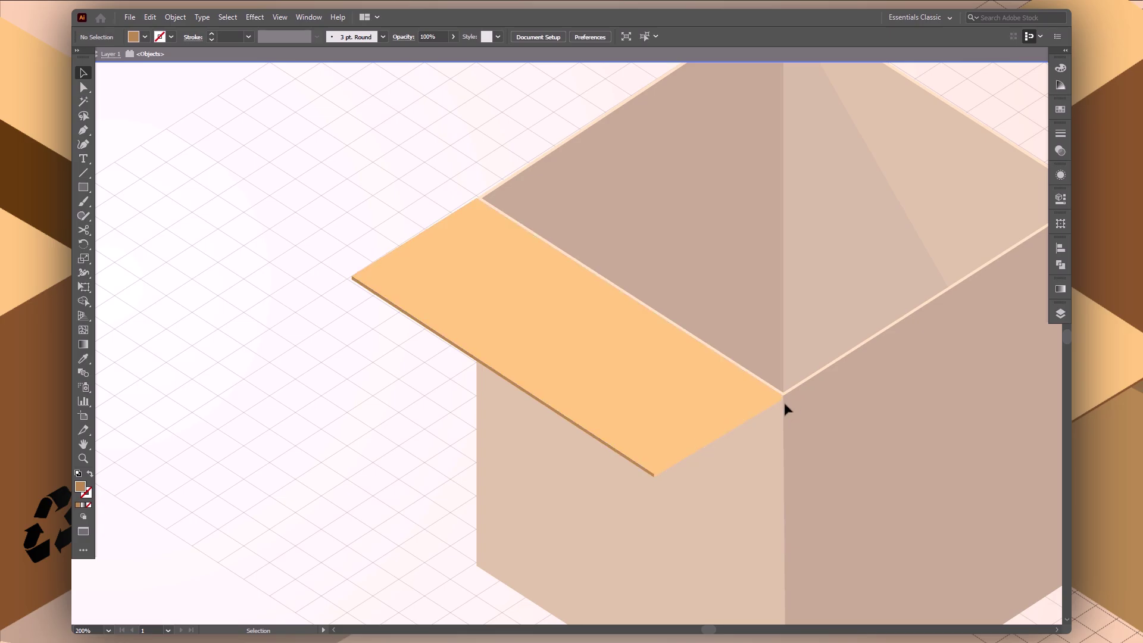
{"action": "left_click", "coordinate": [780, 404]}
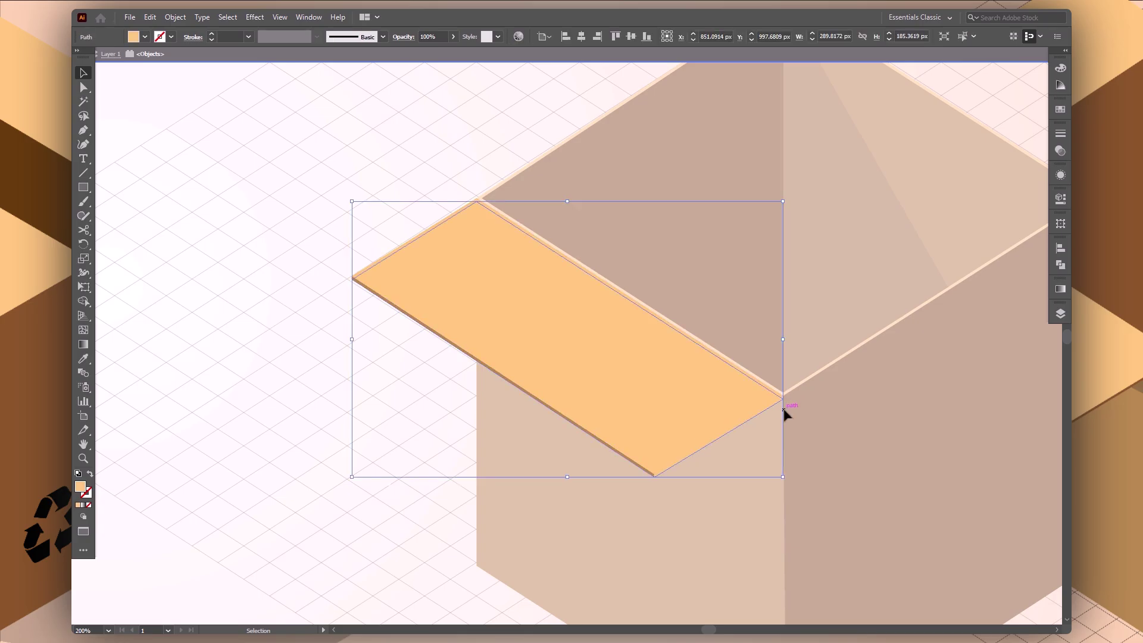
{"action": "key", "text": "ctrl+plus"}
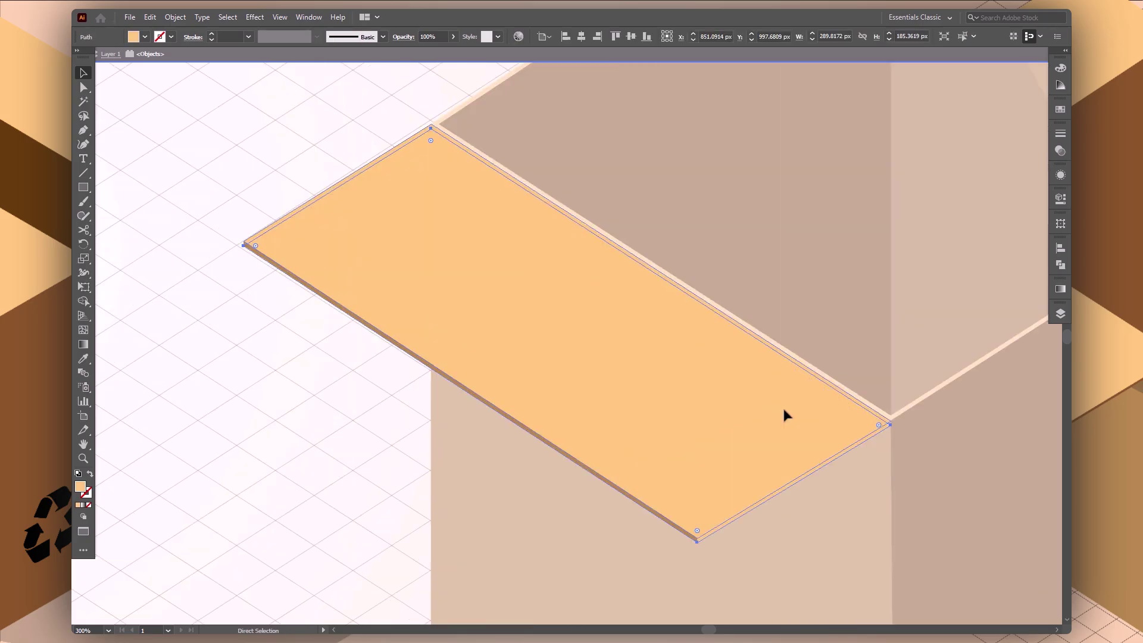
{"action": "key", "text": "ctrl+plus"}
{"action": "left_click_drag", "start_coordinate": [738, 309], "coordinate": [625, 307]}
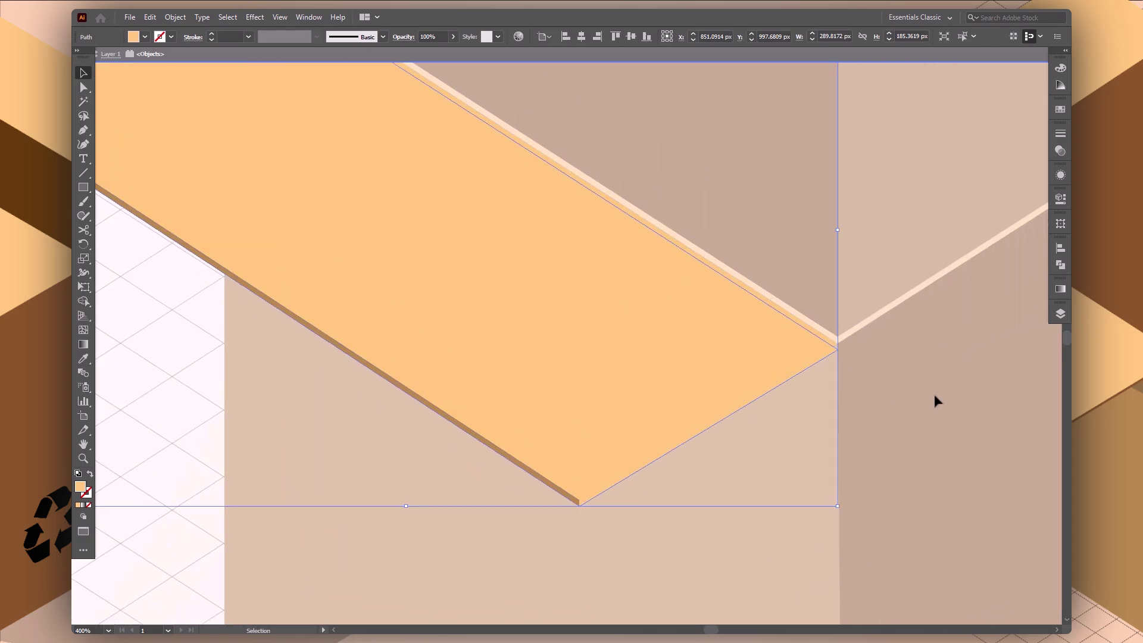
{"action": "key", "text": "p"}
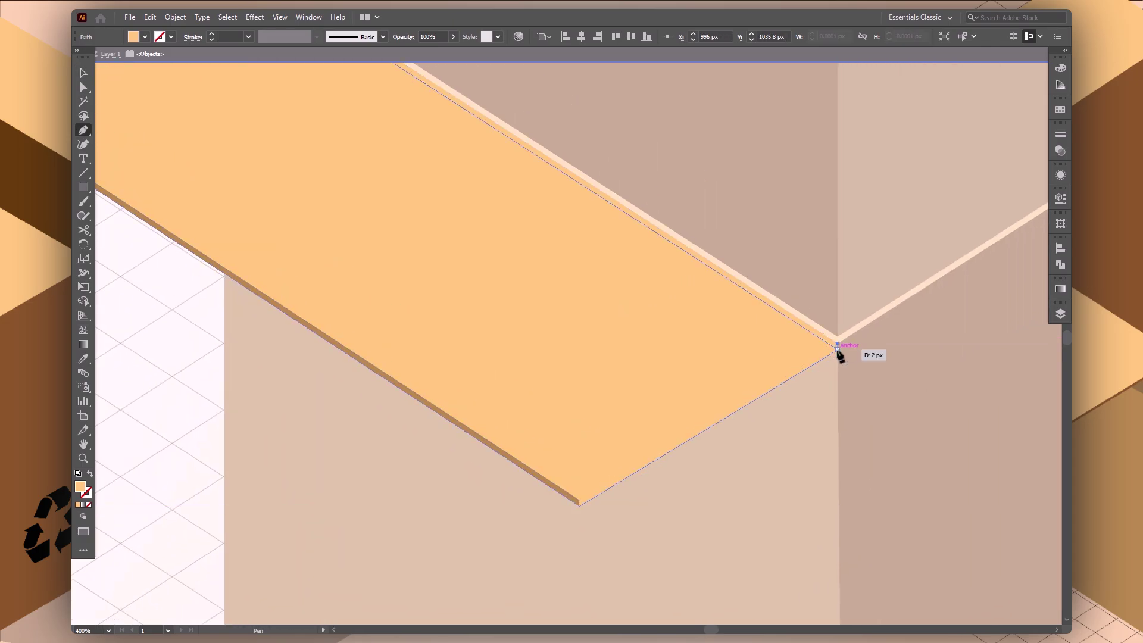
{"action": "left_click", "coordinate": [838, 345]}
{"action": "left_click", "coordinate": [579, 505]}
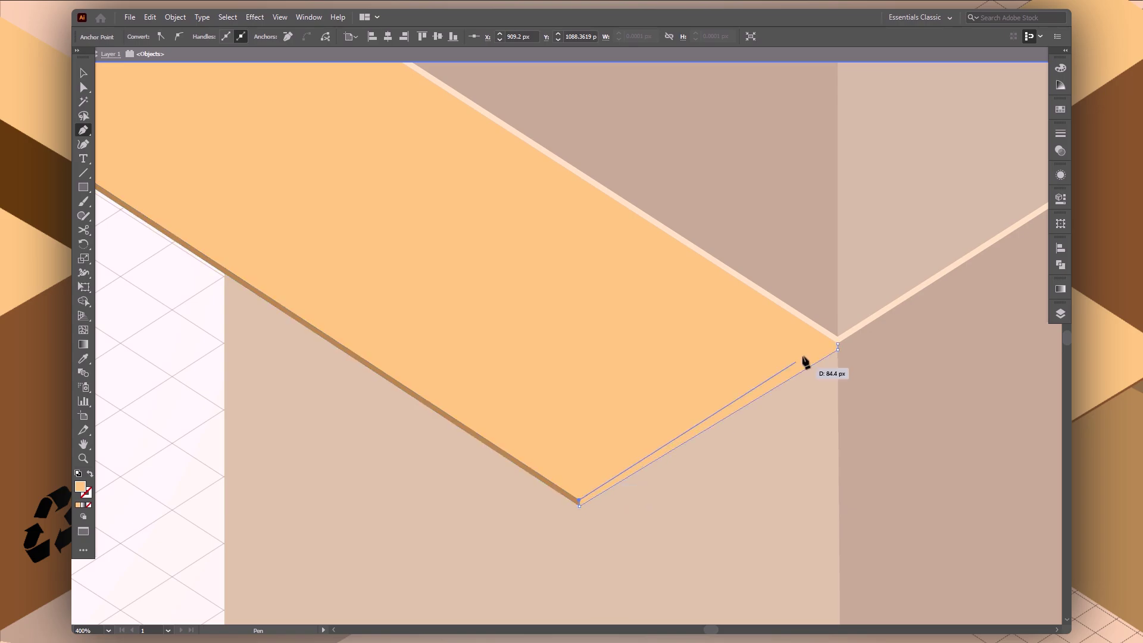
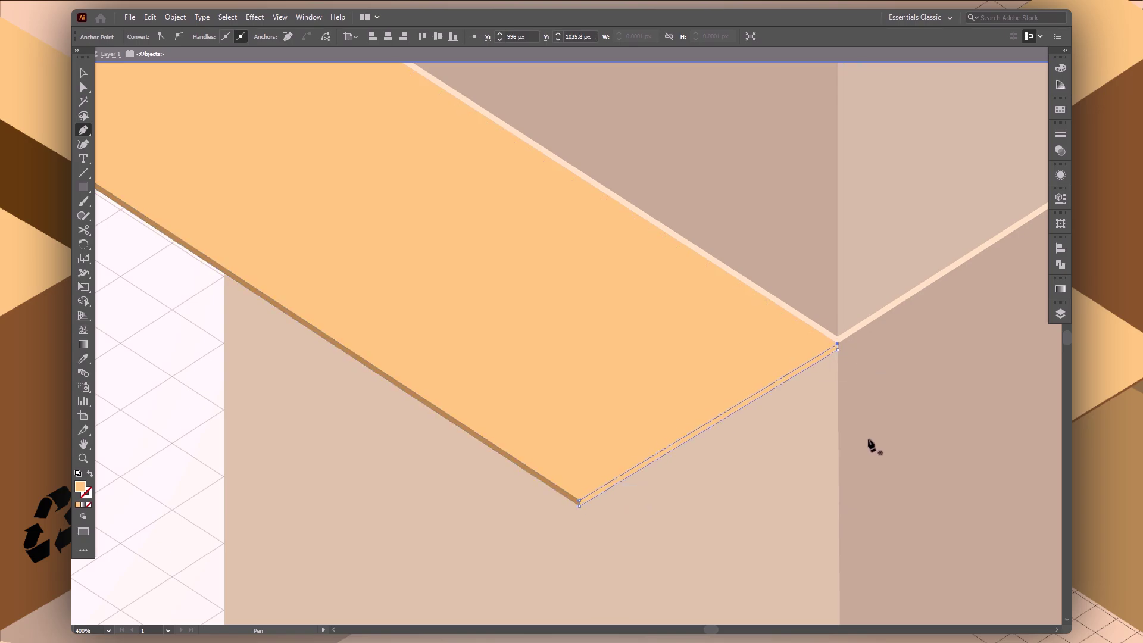
Step: Eyedropper darker brown into the flap's thin edge strip and group the strip with the flap
{"action": "key", "text": "i"}
{"action": "left_click", "coordinate": [780, 539]}
{"action": "key", "text": "v"}
{"action": "key", "text": "ctrl+0"}
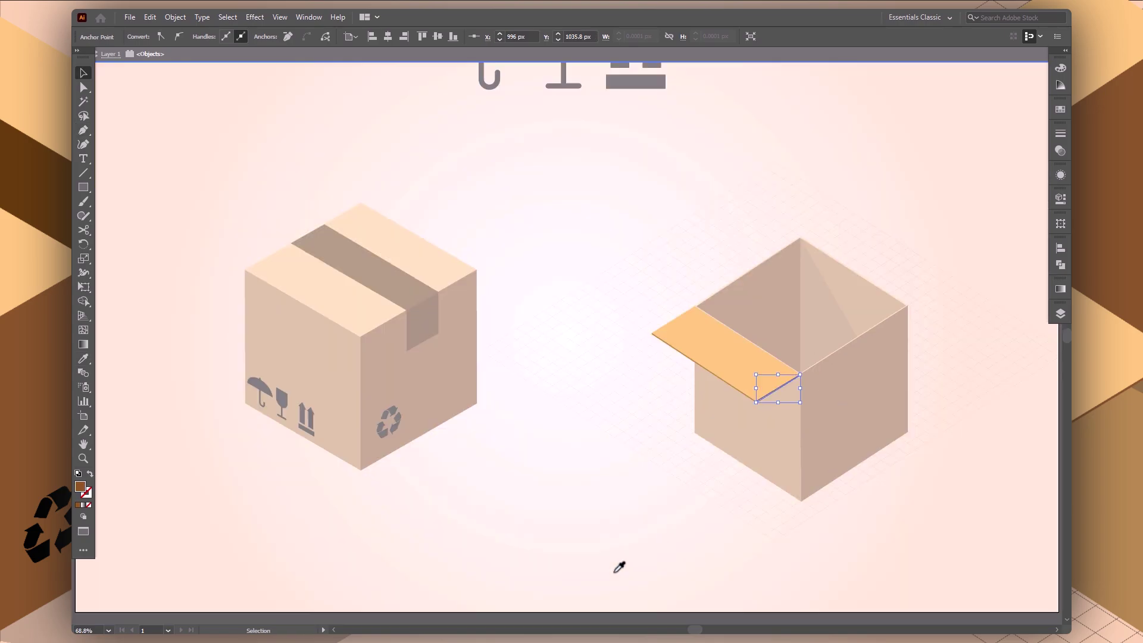
{"action": "left_click_drag", "start_coordinate": [634, 245], "coordinate": [745, 366]}
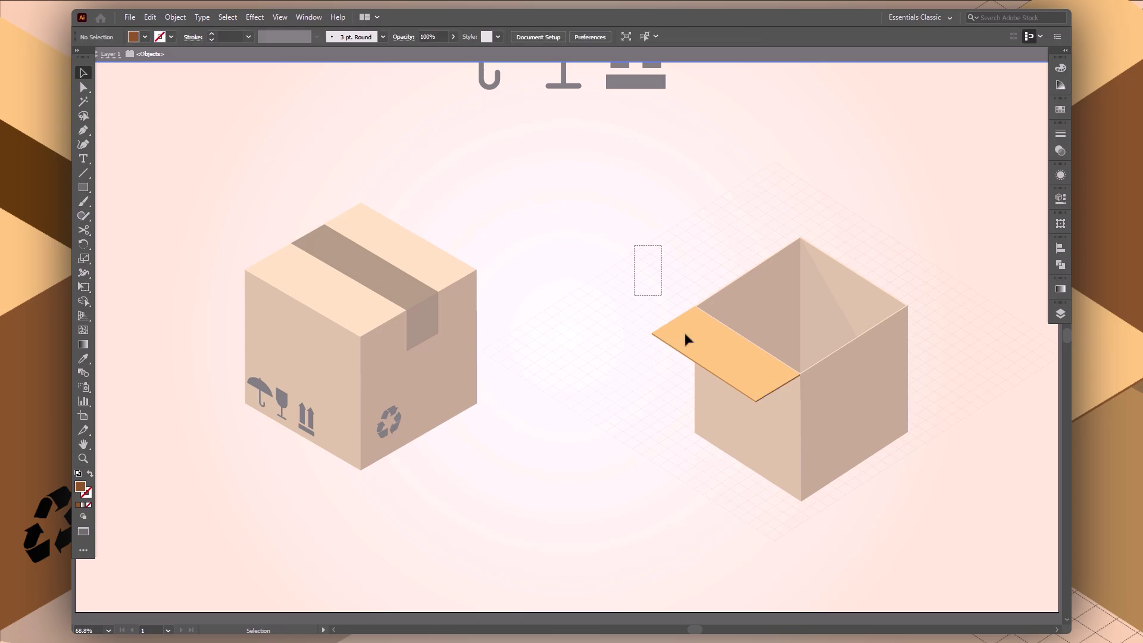
{"action": "right_click", "coordinate": [746, 364]}
{"action": "left_click", "coordinate": [786, 190]}
{"action": "left_click", "coordinate": [899, 224]}
Step: Copy the flap group onto the box's back-right rim and nudge it into place
{"action": "key", "text": "ctrl+equal"}
{"action": "key", "text": "ctrl+equal"}
{"action": "left_click_drag", "start_coordinate": [189, 230], "coordinate": [557, 543]}
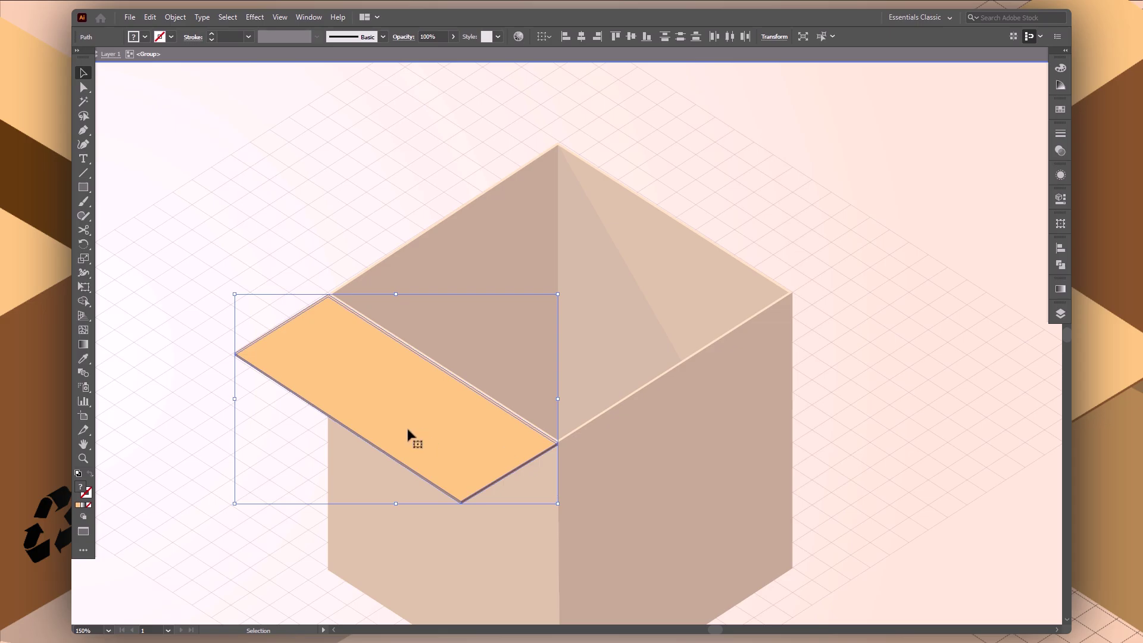
{"action": "left_click_drag", "start_coordinate": [408, 430], "coordinate": [737, 222]}
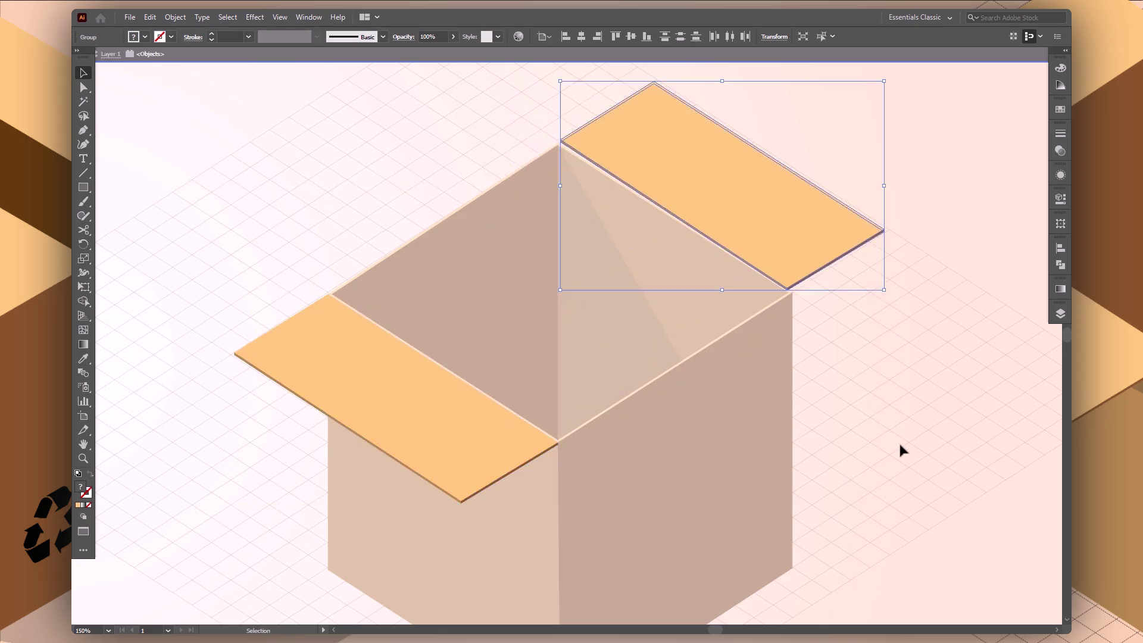
{"action": "key", "text": "Right"}
{"action": "key", "text": "Right"}
{"action": "key", "text": "Right"}
{"action": "key", "text": "Down"}
{"action": "key", "text": "Down"}
{"action": "key", "text": "Right"}
{"action": "key", "text": "Right"}
{"action": "key", "text": "Right"}
{"action": "key", "text": "Down"}
{"action": "key", "text": "Down"}
{"action": "left_click", "coordinate": [902, 452]}
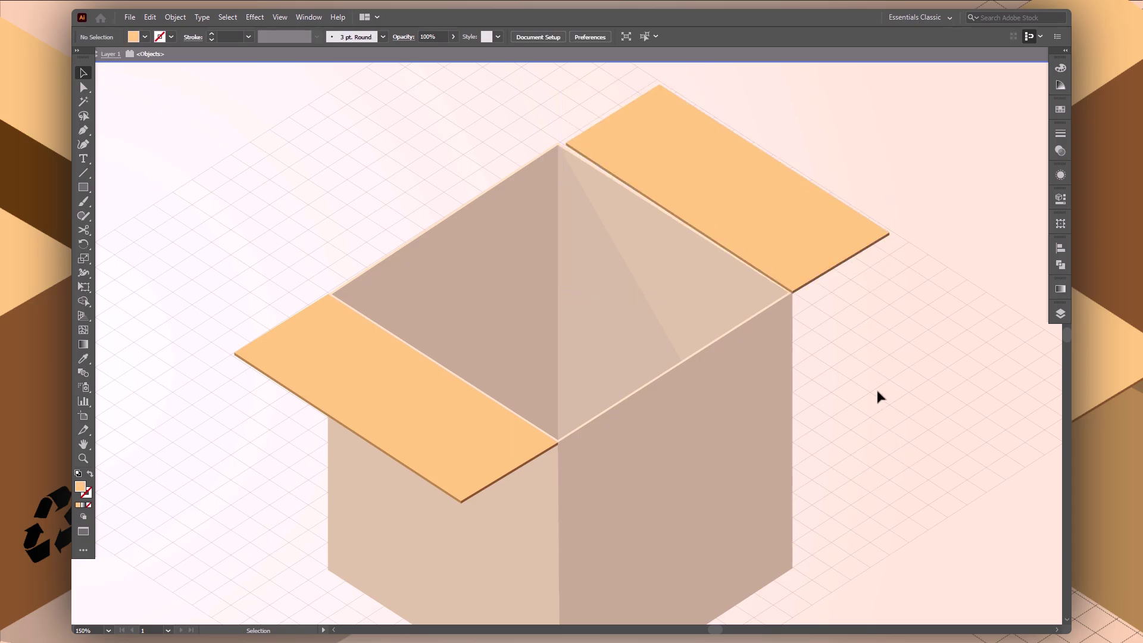
Step: Shift the back-right flap slightly left and realign its top and left corner points to the rim
{"action": "left_click", "coordinate": [818, 244]}
{"action": "key", "text": "Left"}
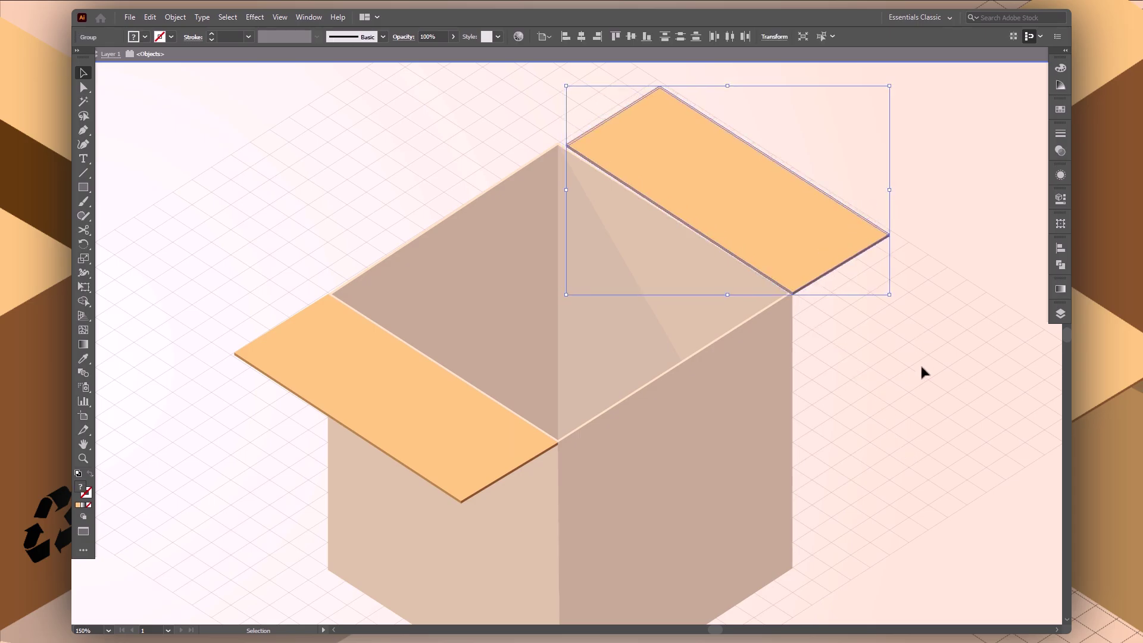
{"action": "key", "text": "Left"}
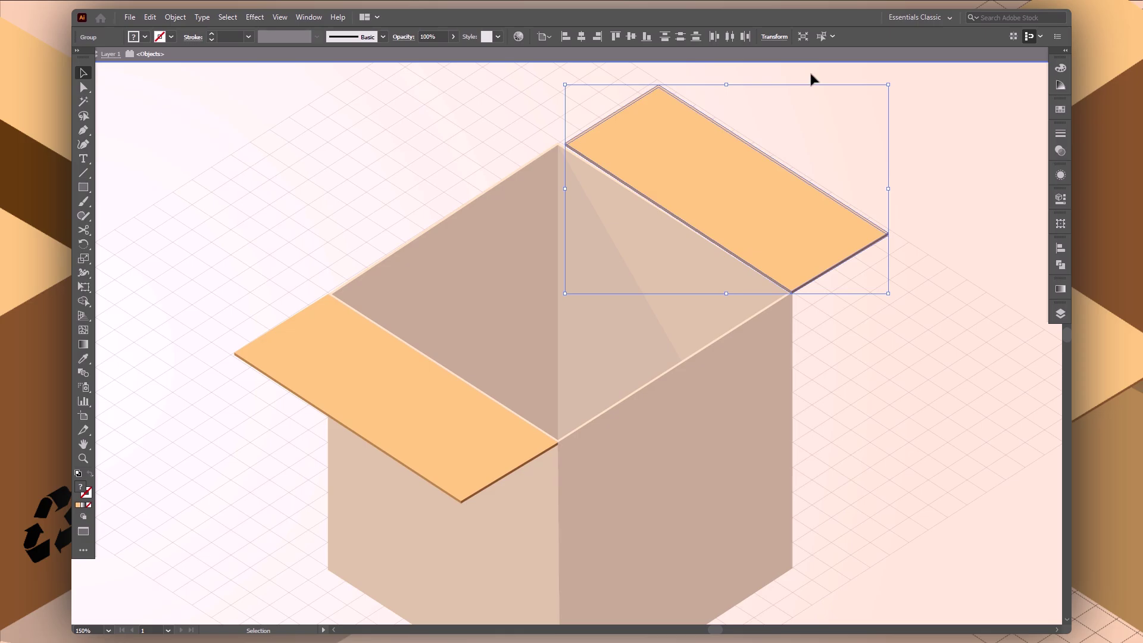
{"action": "key", "text": "a"}
{"action": "left_click", "coordinate": [696, 99]}
{"action": "left_click_drag", "start_coordinate": [676, 95], "coordinate": [677, 97]}
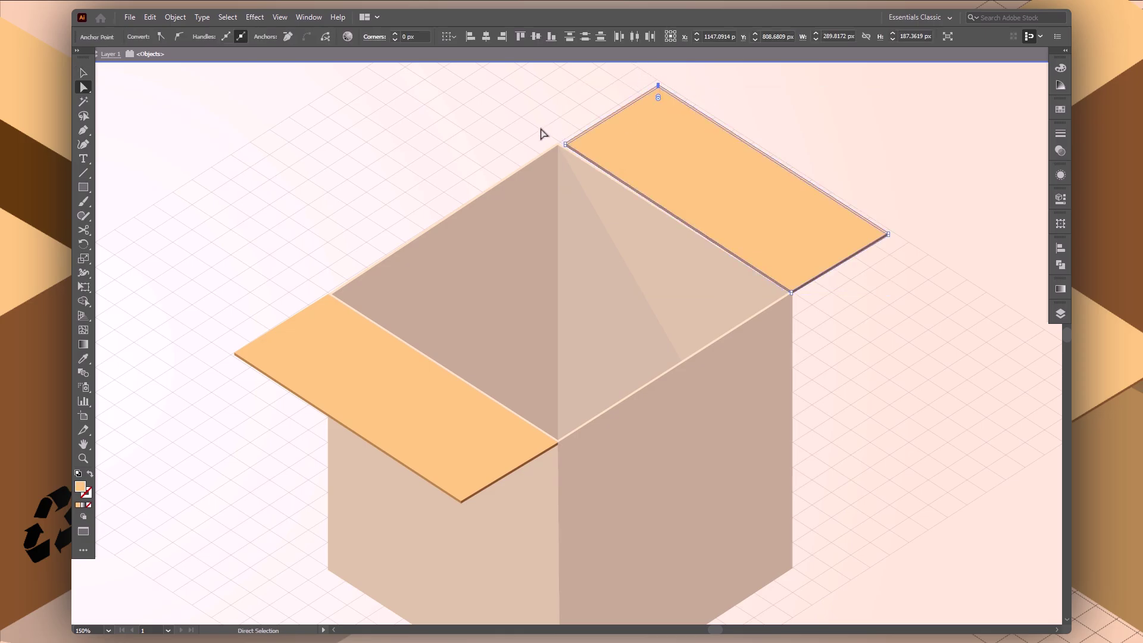
{"action": "left_click_drag", "start_coordinate": [568, 156], "coordinate": [568, 157]}
{"action": "key", "text": "Left"}
{"action": "key", "text": "Left"}
{"action": "key", "text": "Left"}
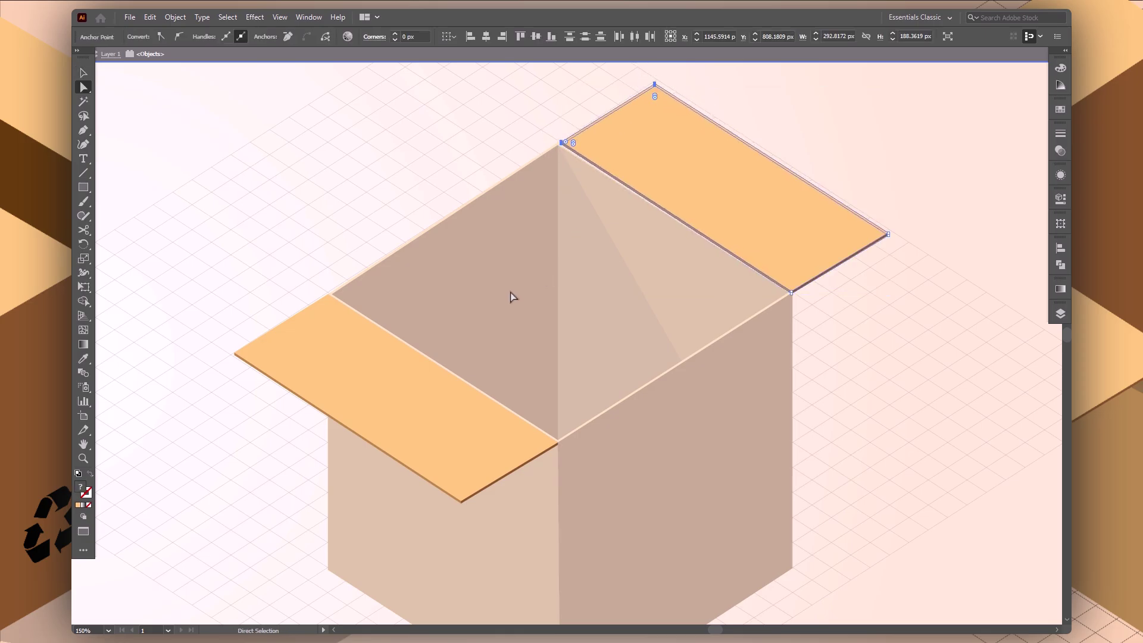
{"action": "key", "text": "Up"}
{"action": "left_click", "coordinate": [779, 103]}
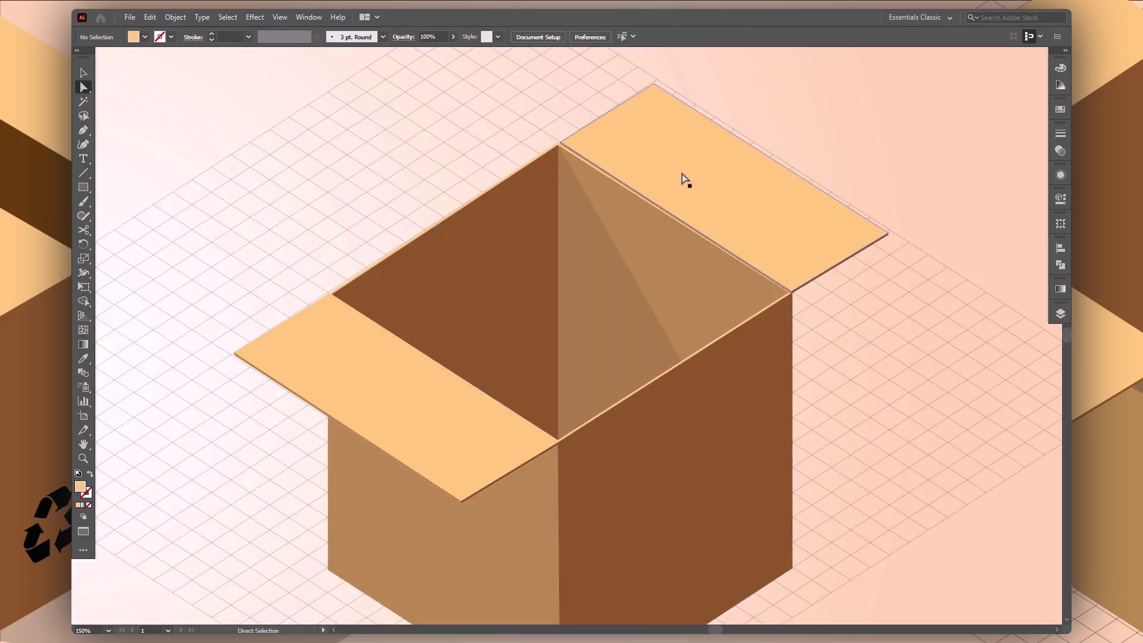
{"action": "left_click", "coordinate": [733, 200]}
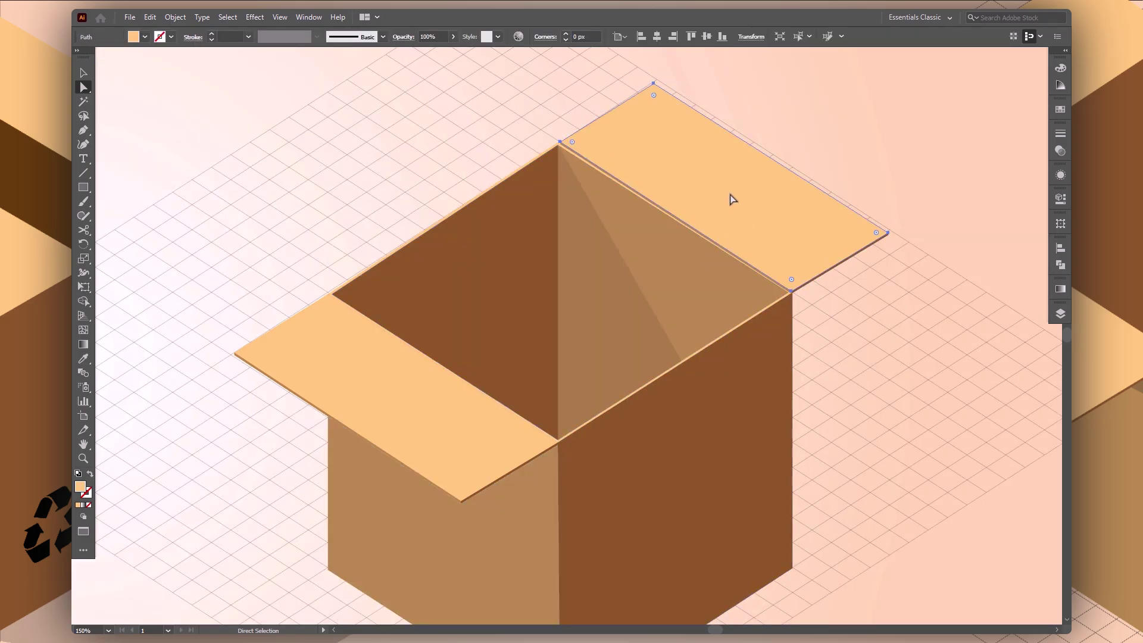
{"action": "left_click", "coordinate": [653, 84]}
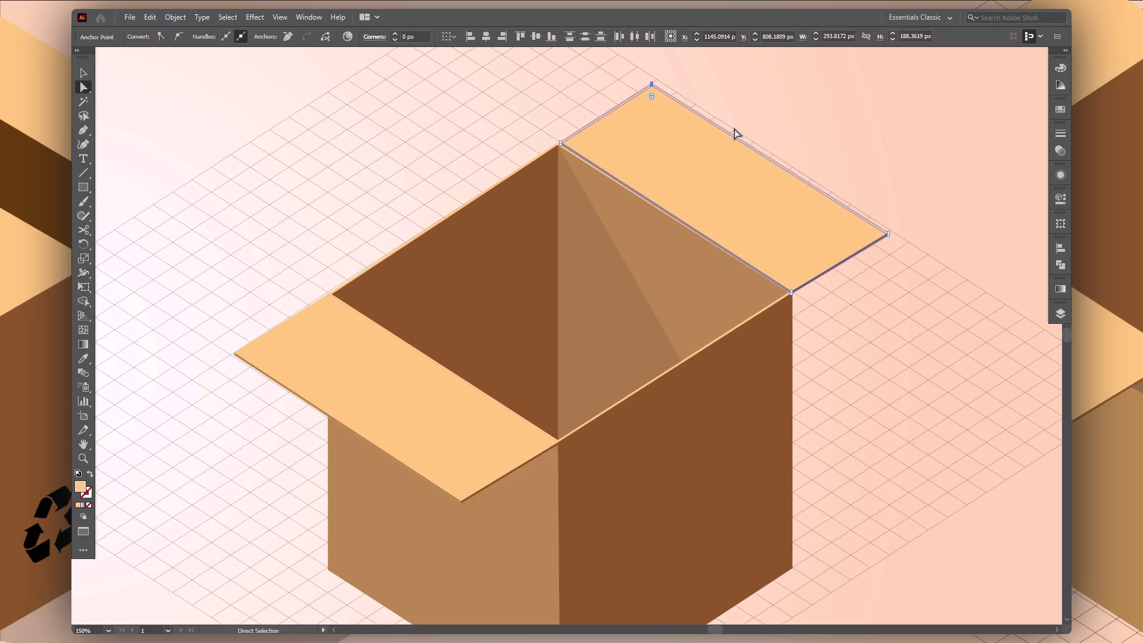
Step: Send the back-right flap behind the box
{"action": "left_click", "coordinate": [787, 113]}
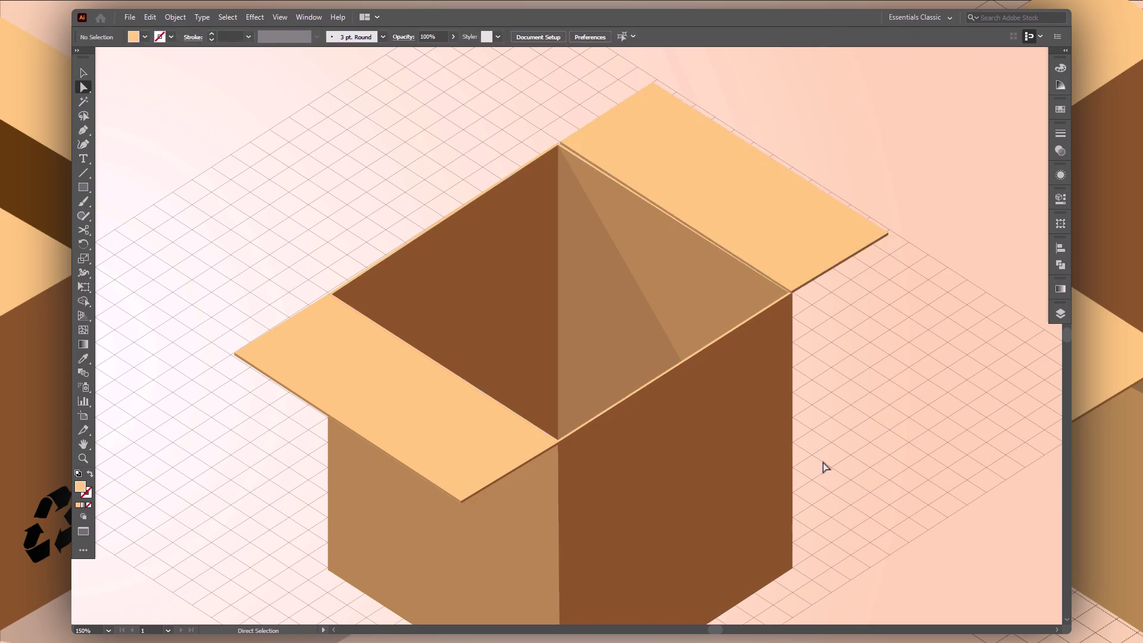
{"action": "key", "text": "v"}
{"action": "left_click", "coordinate": [754, 199]}
{"action": "right_click", "coordinate": [777, 248]}
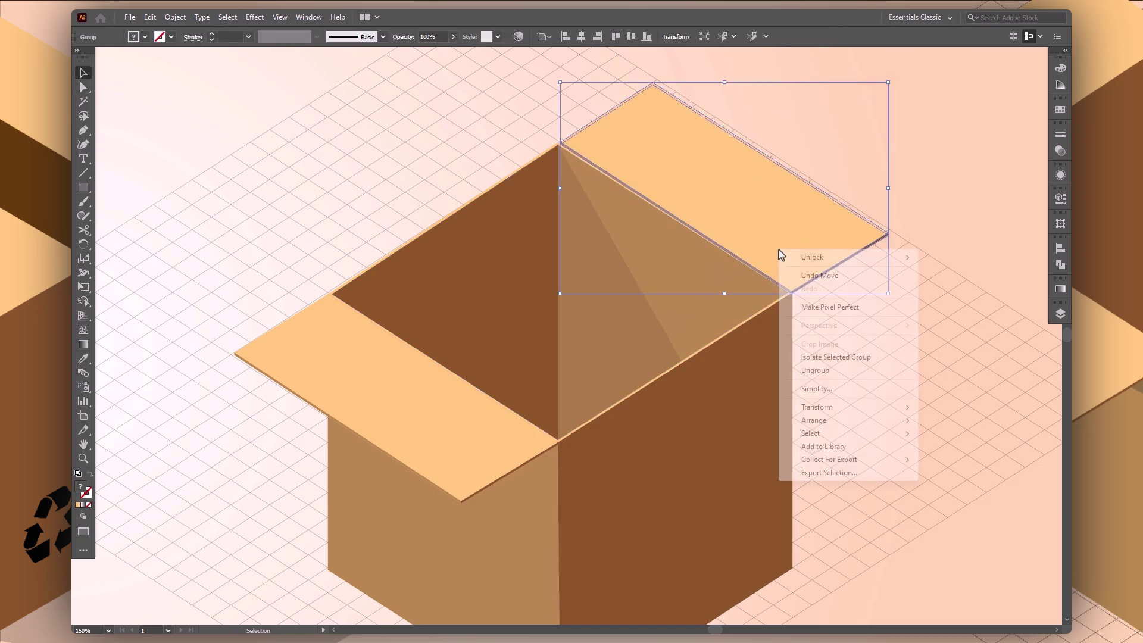
{"action": "left_click", "coordinate": [695, 462]}
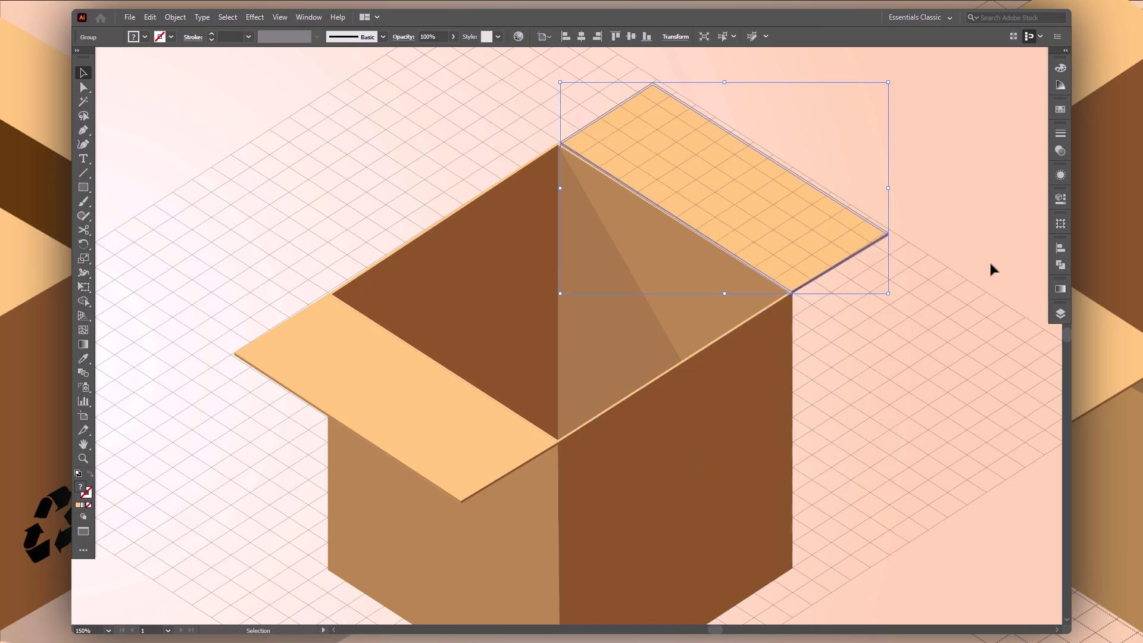
{"action": "left_click", "coordinate": [960, 228]}
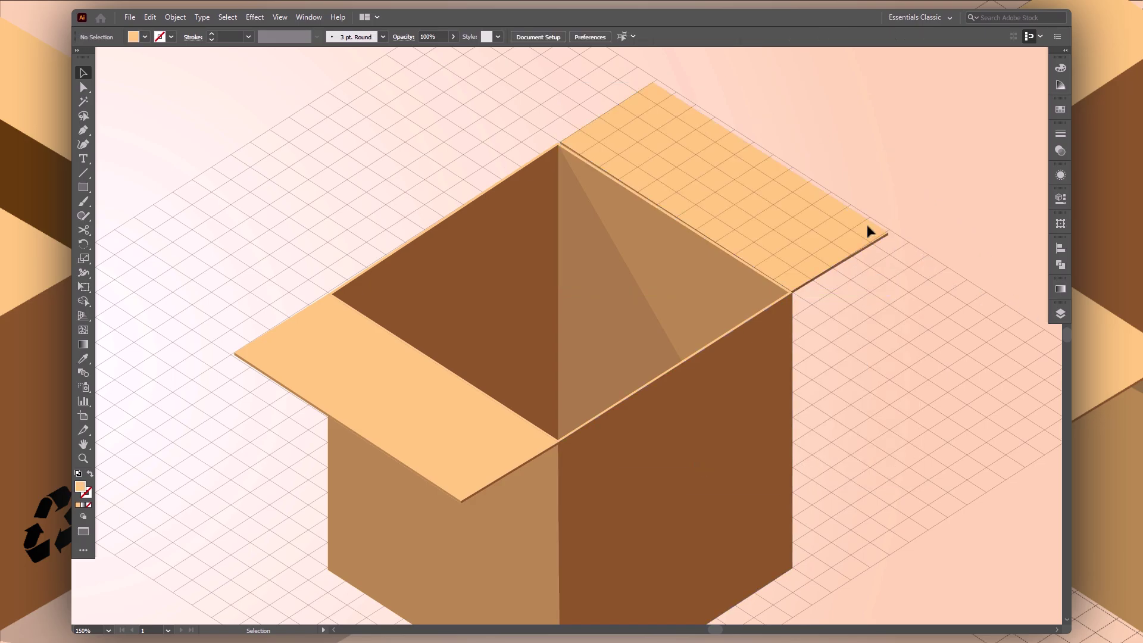
Step: Inside the back-right flap group, nudge its left corner point down-left onto the rim
{"action": "left_click", "coordinate": [753, 213]}
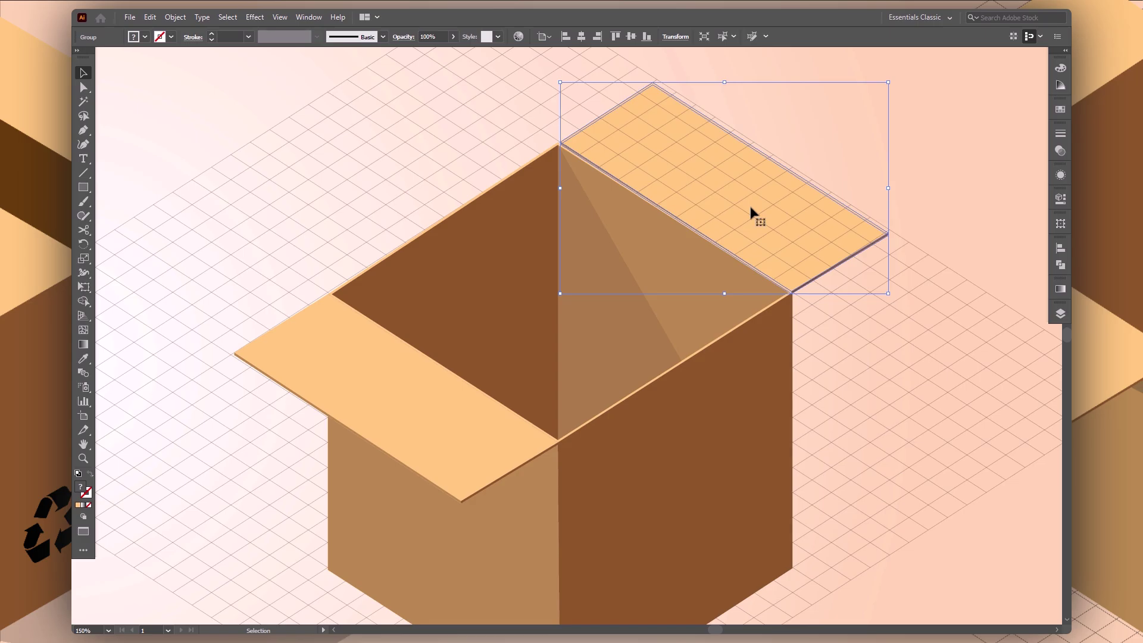
{"action": "double_click", "coordinate": [631, 143]}
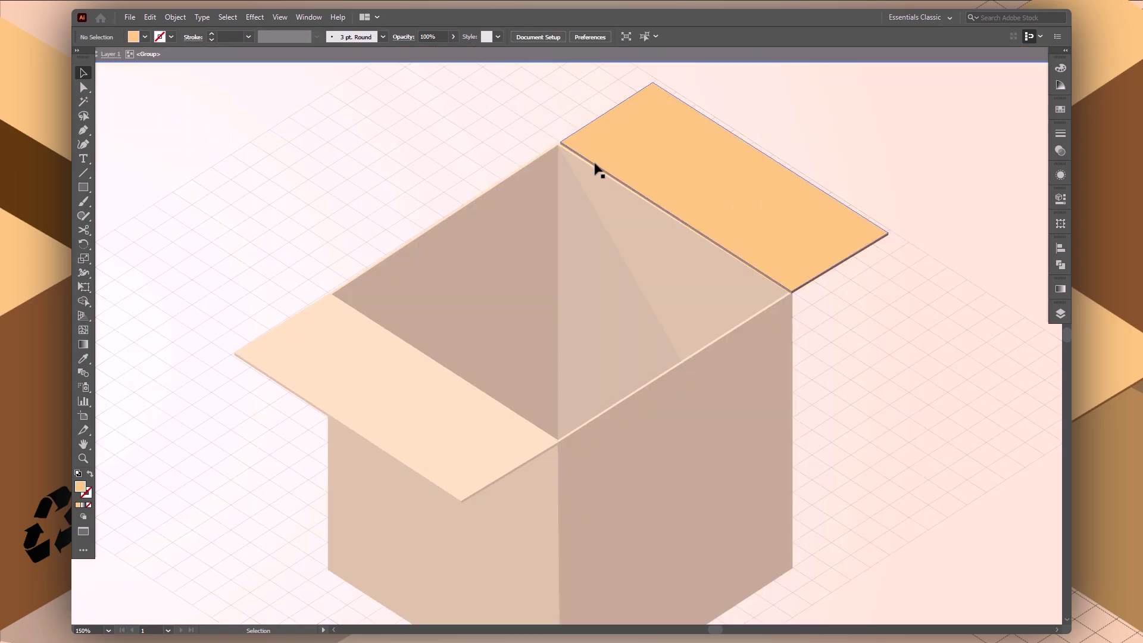
{"action": "key", "text": "a"}
{"action": "left_click_drag", "start_coordinate": [523, 112], "coordinate": [598, 171]}
{"action": "key", "text": "Left"}
{"action": "key", "text": "Down"}
{"action": "key", "text": "Left"}
{"action": "key", "text": "Down"}
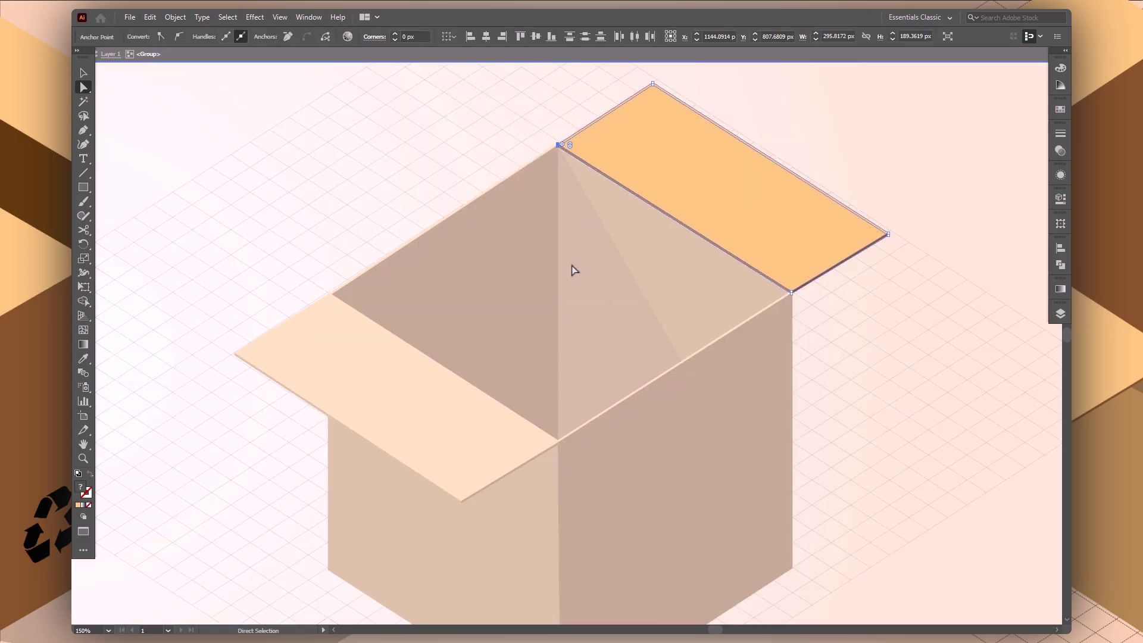
{"action": "key", "text": "Escape"}
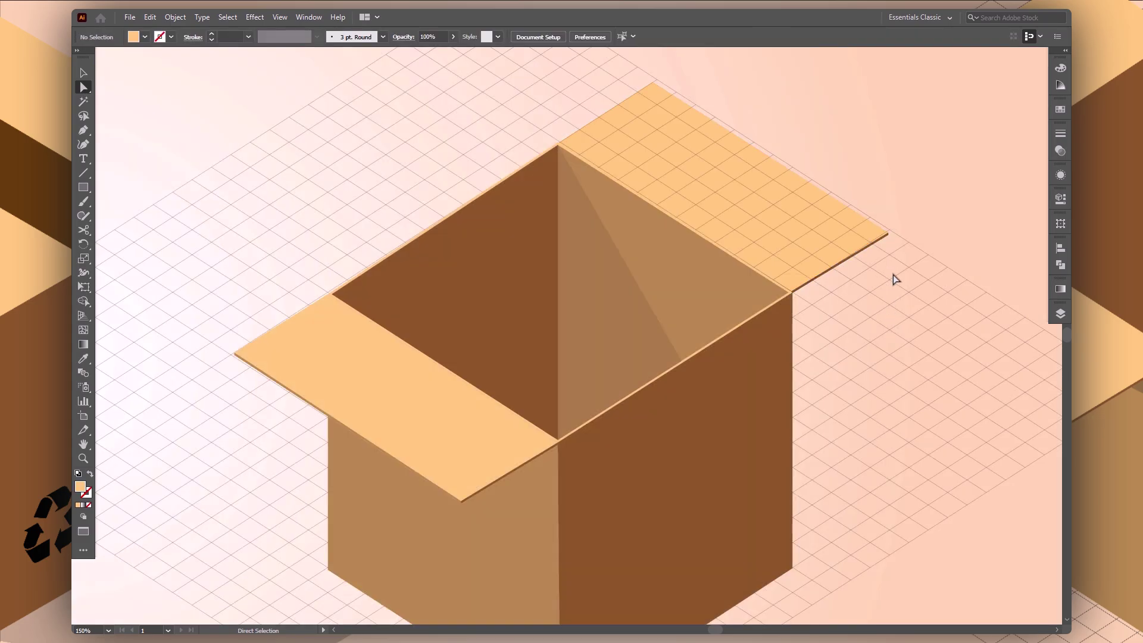
Step: Draw a new four-cornered front-right flap shape with the Pen tool from the rim corner
{"action": "key", "text": "p"}
{"action": "left_click", "coordinate": [792, 292]}
{"action": "left_click_drag", "start_coordinate": [888, 356], "coordinate": [887, 363]}
{"action": "left_click", "coordinate": [655, 505]}
{"action": "left_click", "coordinate": [557, 442]}
{"action": "left_click", "coordinate": [792, 292]}
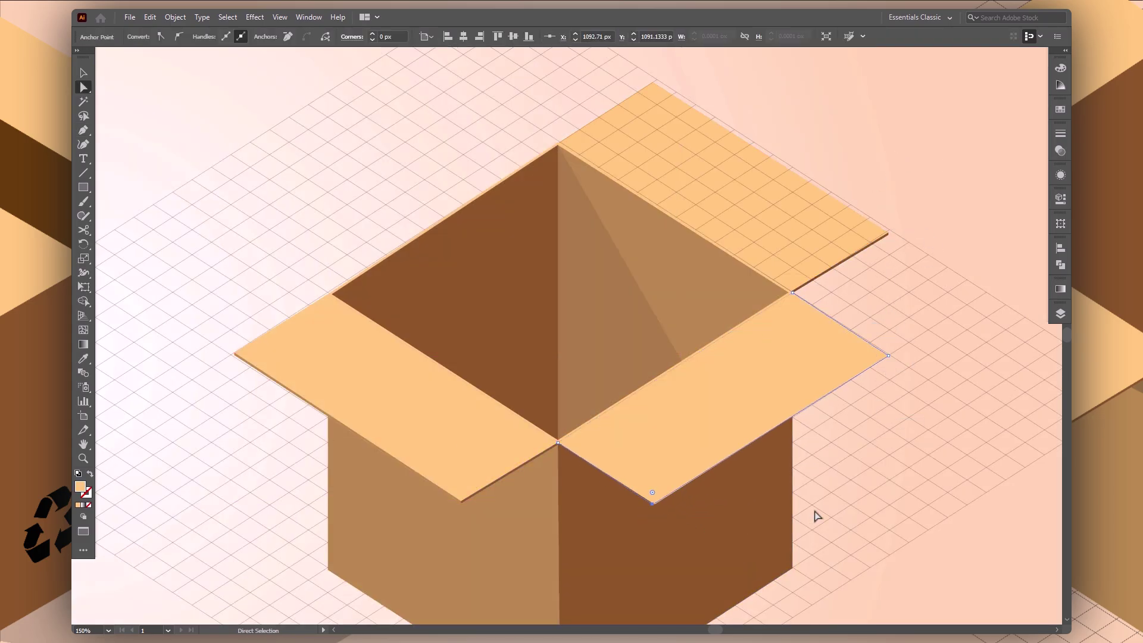
{"action": "key", "text": "v"}
Step: Draw the new flap's edge strip and close its outline into a filled shape
{"action": "double_click", "coordinate": [687, 431]}
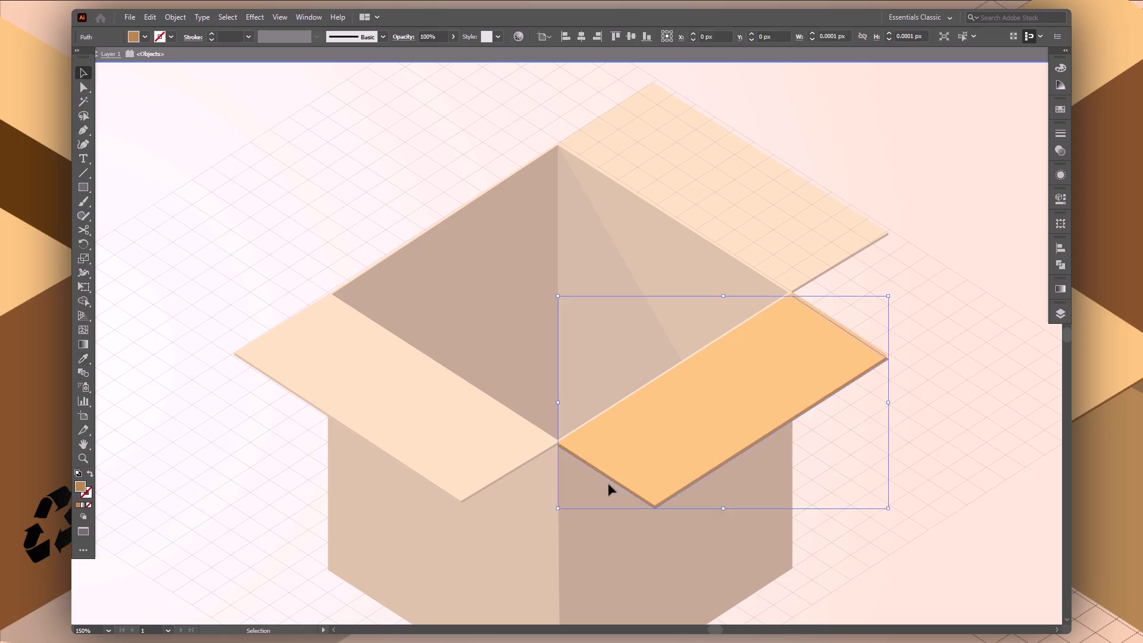
{"action": "key", "text": "ctrl+equal"}
{"action": "key", "text": "ctrl+equal"}
{"action": "key", "text": "ctrl+equal"}
{"action": "key", "text": "p"}
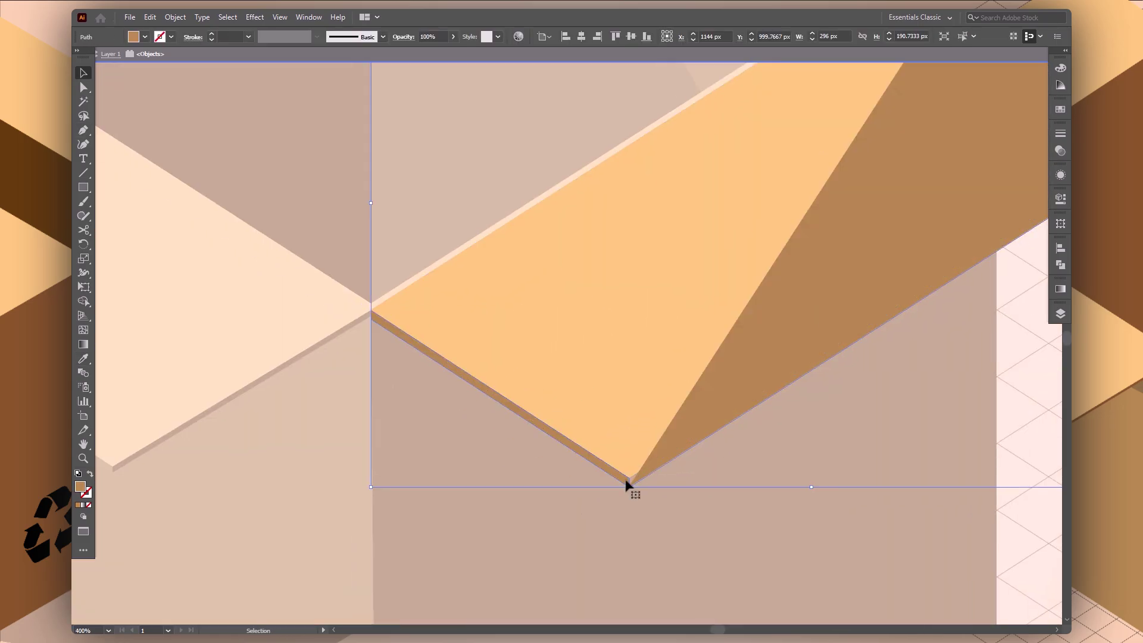
{"action": "left_click", "coordinate": [629, 485]}
{"action": "left_click", "coordinate": [371, 311]}
{"action": "key", "text": "v"}
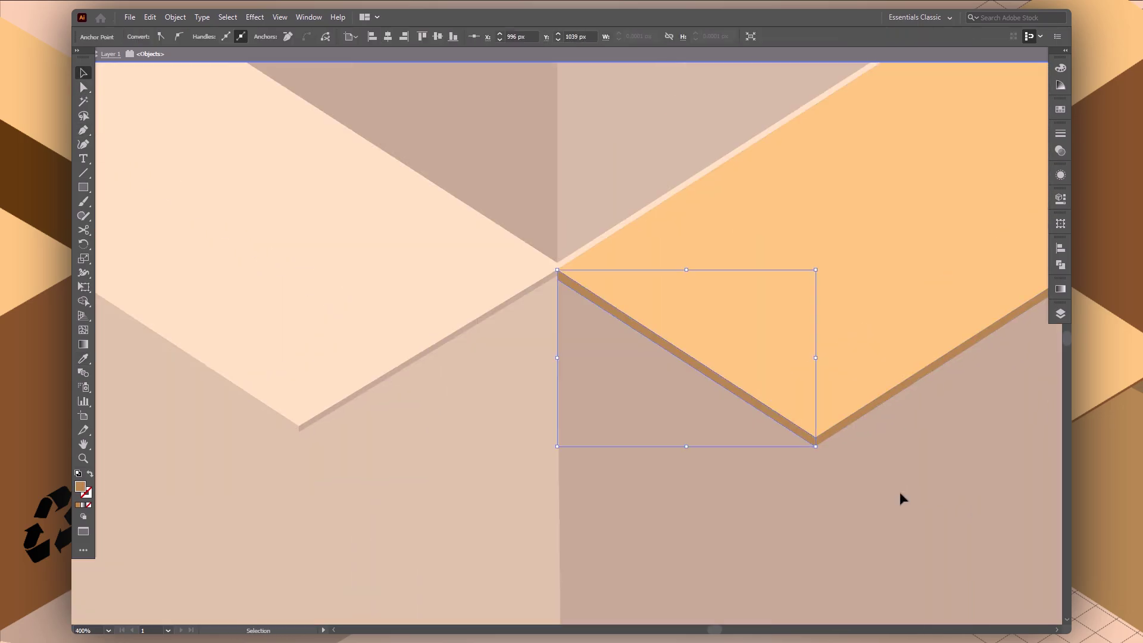
{"action": "scroll", "coordinate": [778, 342], "scroll_direction": "right", "scroll_amount": 5}
{"action": "left_click", "coordinate": [740, 343]}
{"action": "key", "text": "a"}
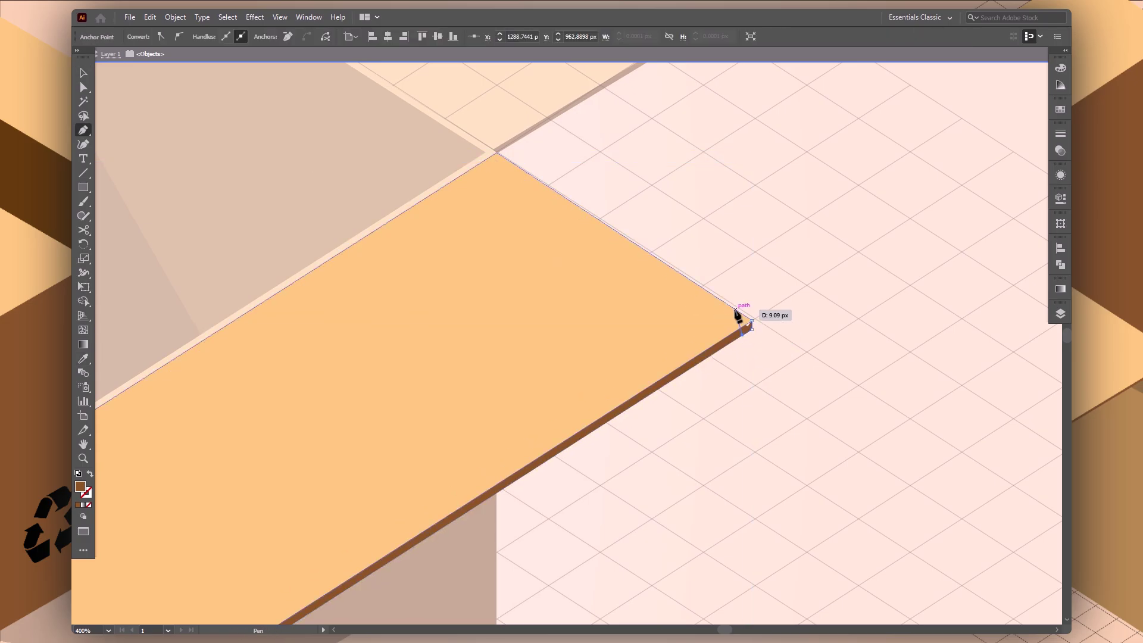
{"action": "key", "text": "ctrl+minus"}
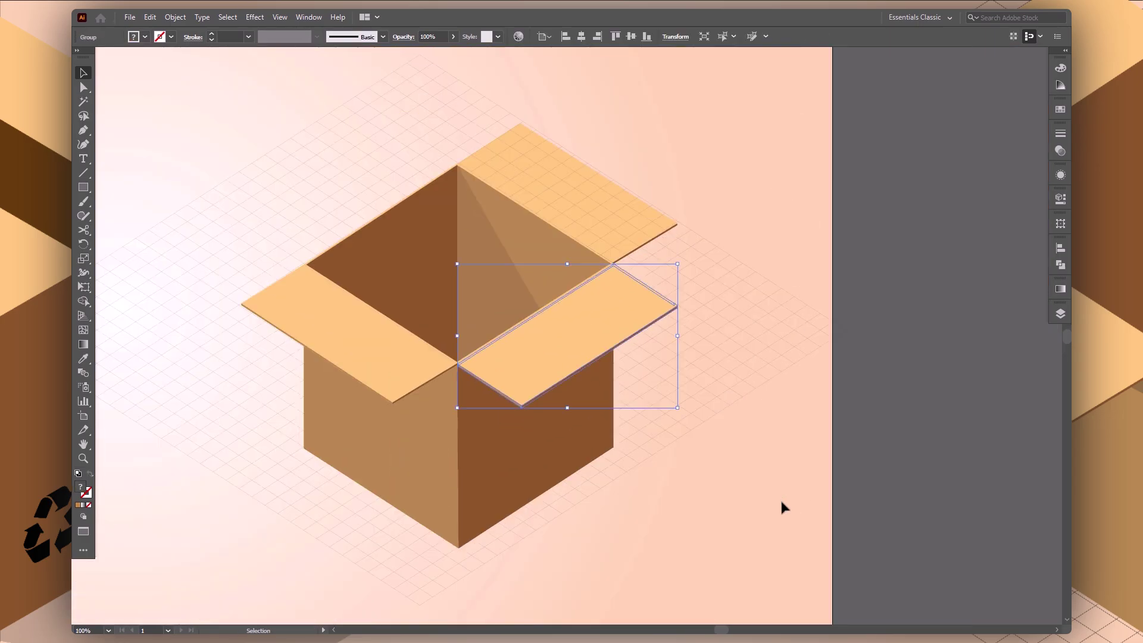
Step: Copy the right flap onto the box's back-left edge and adjust its corner point
{"action": "left_click_drag", "start_coordinate": [523, 332], "coordinate": [306, 191]}
{"action": "right_click", "coordinate": [307, 190]}
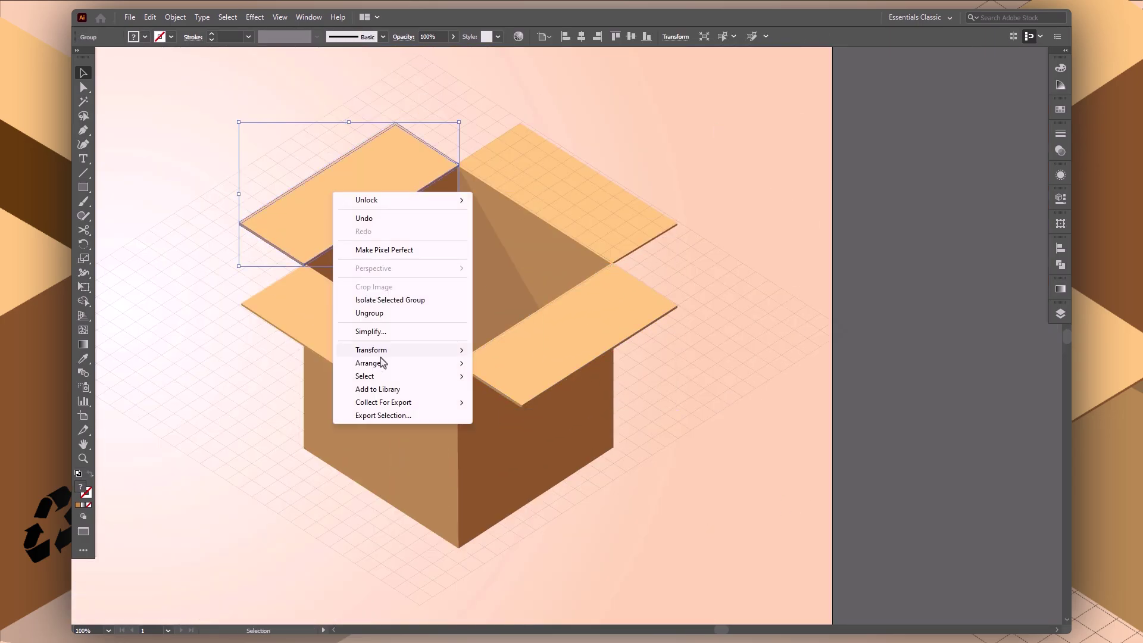
{"action": "left_click", "coordinate": [512, 366]}
{"action": "left_click_drag", "start_coordinate": [381, 113], "coordinate": [495, 202]}
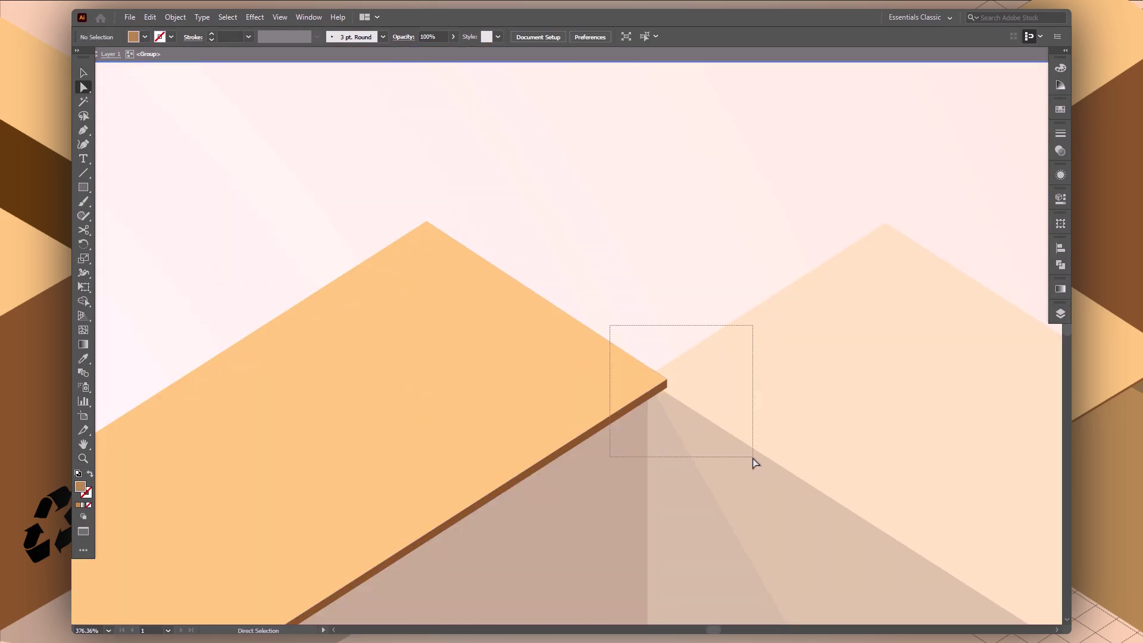
{"action": "left_click_drag", "start_coordinate": [613, 327], "coordinate": [753, 460]}
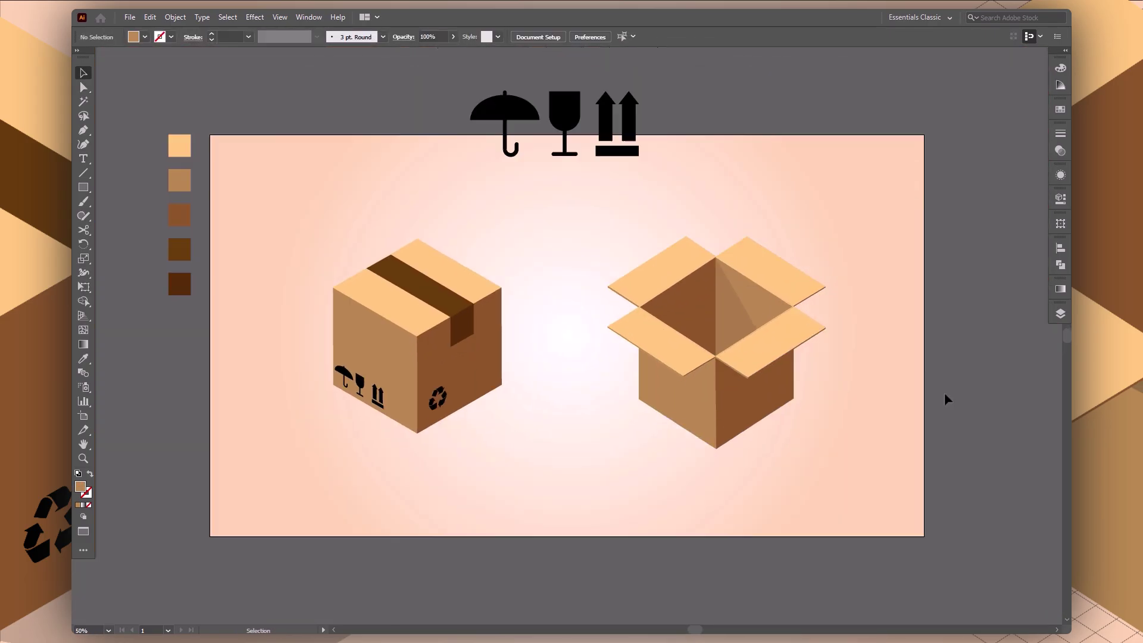
Step: 3D-rotate the handling and recycle icons onto the box sides, then draw a small rectangle above
{"action": "right_click", "coordinate": [741, 204]}
{"action": "right_click", "coordinate": [554, 108]}
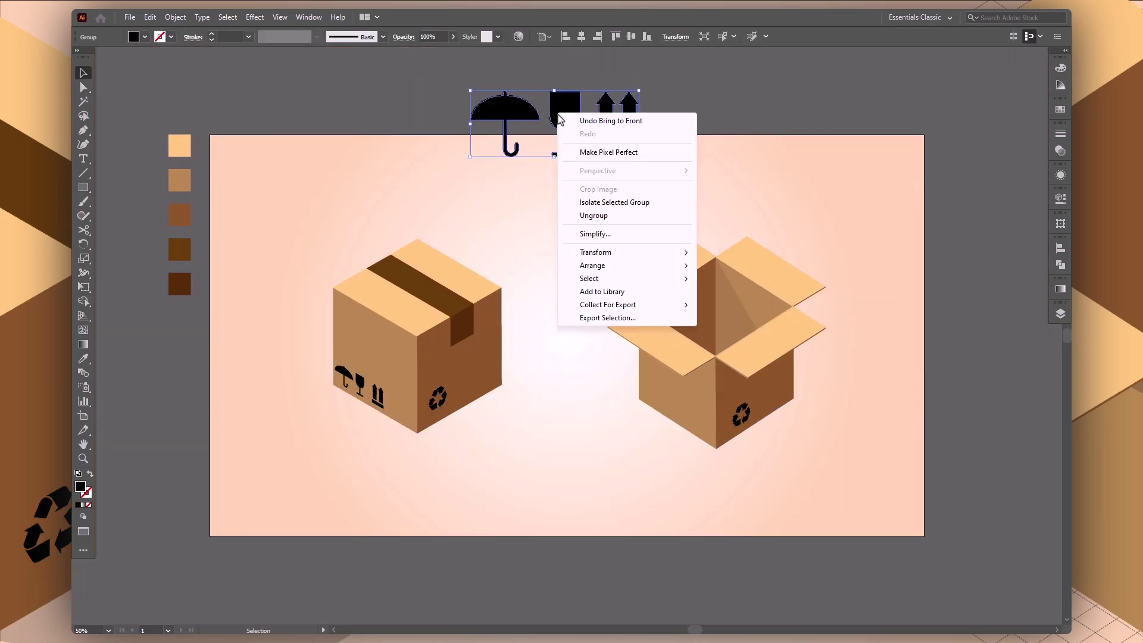
{"action": "left_click", "coordinate": [884, 342]}
{"action": "left_click_drag", "start_coordinate": [661, 381], "coordinate": [691, 411]}
{"action": "left_click", "coordinate": [688, 449]}
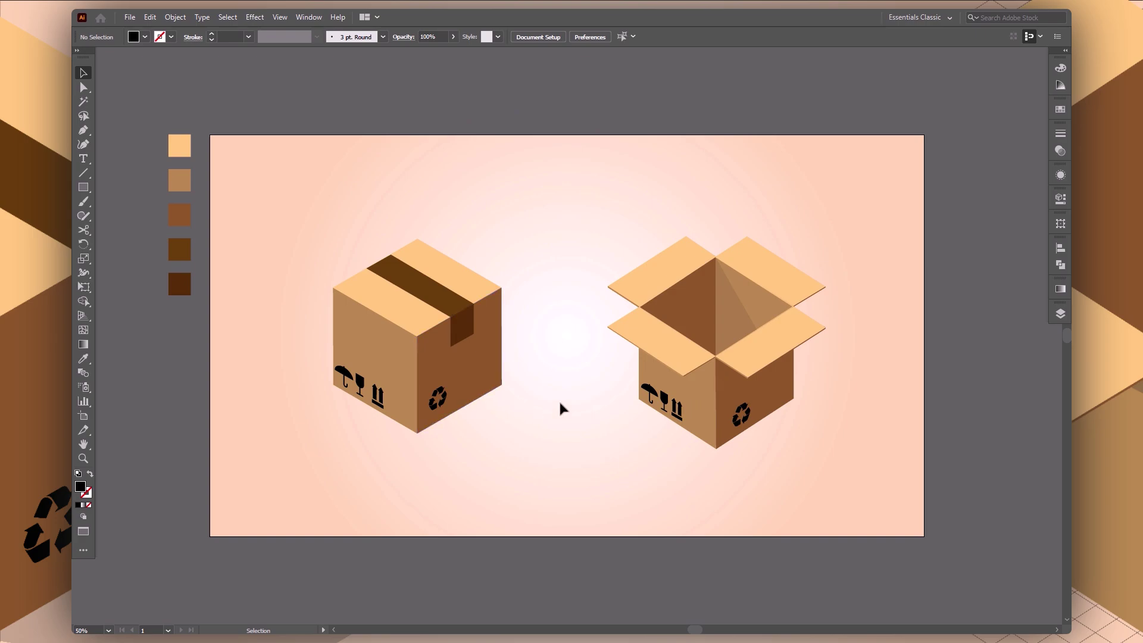
{"action": "key", "text": "m"}
{"action": "mouse_move", "coordinate": [539, 180]}
{"action": "left_mouse_down"}
{"action": "mouse_move", "coordinate": [576, 235]}
{"action": "mouse_move", "coordinate": [575, 226]}
{"action": "left_mouse_up"}
Step: Give the label rectangle a near-white EFEFEF fill and a #919090 grey outline
{"action": "left_click", "coordinate": [90, 474]}
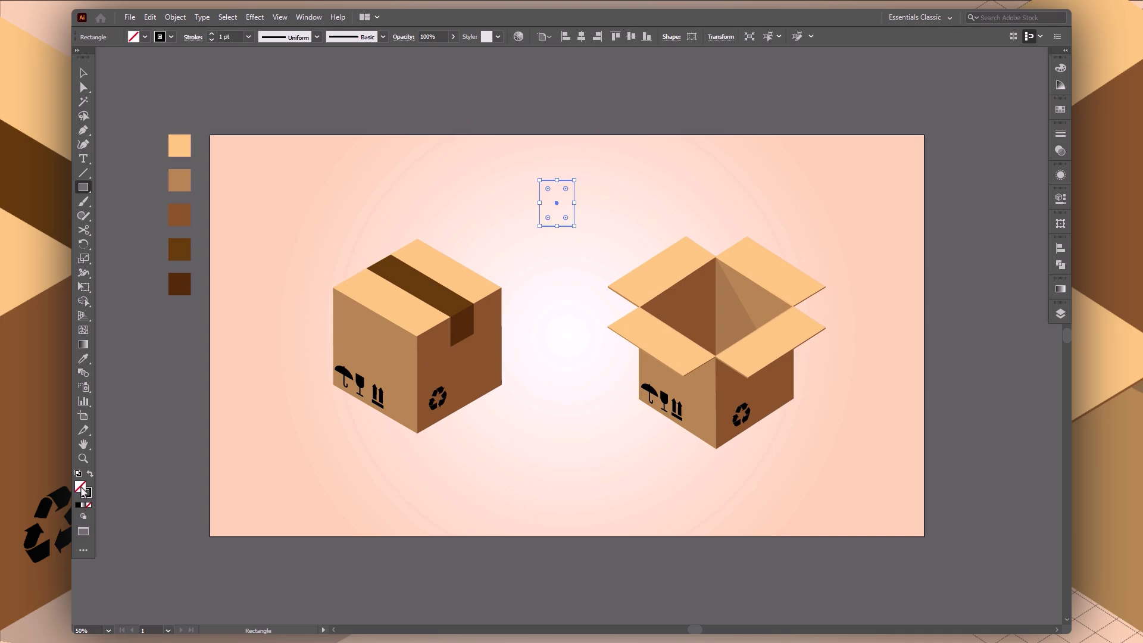
{"action": "double_click", "coordinate": [87, 494]}
{"action": "left_click", "coordinate": [233, 194]}
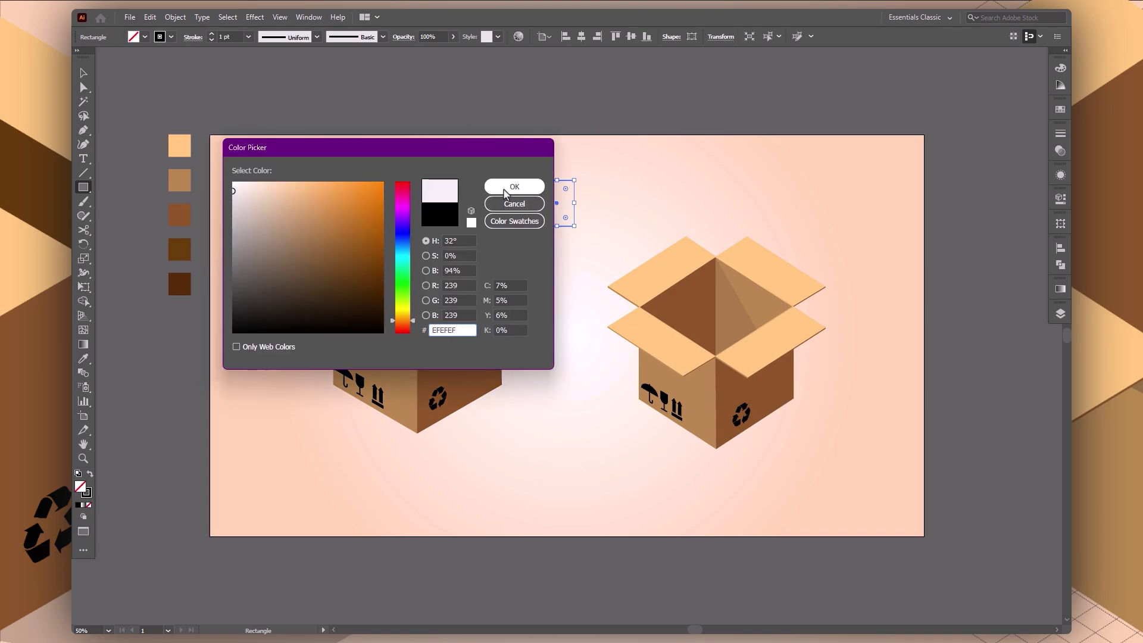
{"action": "left_click", "coordinate": [515, 187]}
{"action": "double_click", "coordinate": [87, 493]}
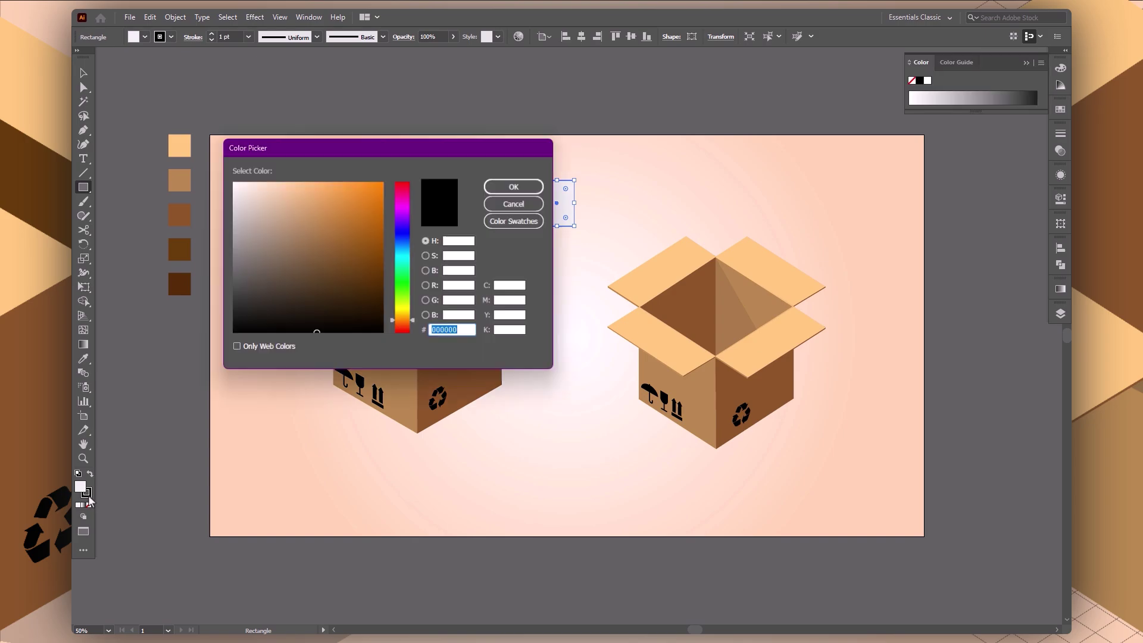
{"action": "left_click", "coordinate": [235, 246]}
{"action": "left_click", "coordinate": [514, 186]}
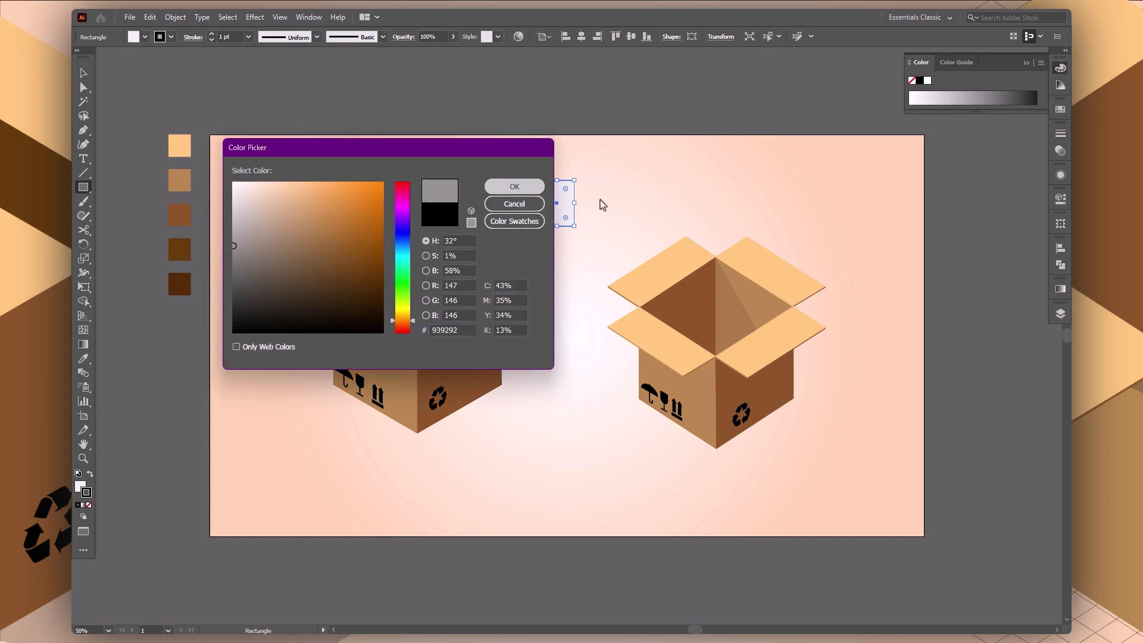
{"action": "key", "text": "v"}
{"action": "left_click", "coordinate": [603, 198]}
Step: Draw a thin solid grey bar on the label and duplicate it into three stacked bars
{"action": "left_click", "coordinate": [553, 213]}
{"action": "key", "text": "ctrl+plus"}
{"action": "key", "text": "ctrl+plus"}
{"action": "key", "text": "ctrl+plus"}
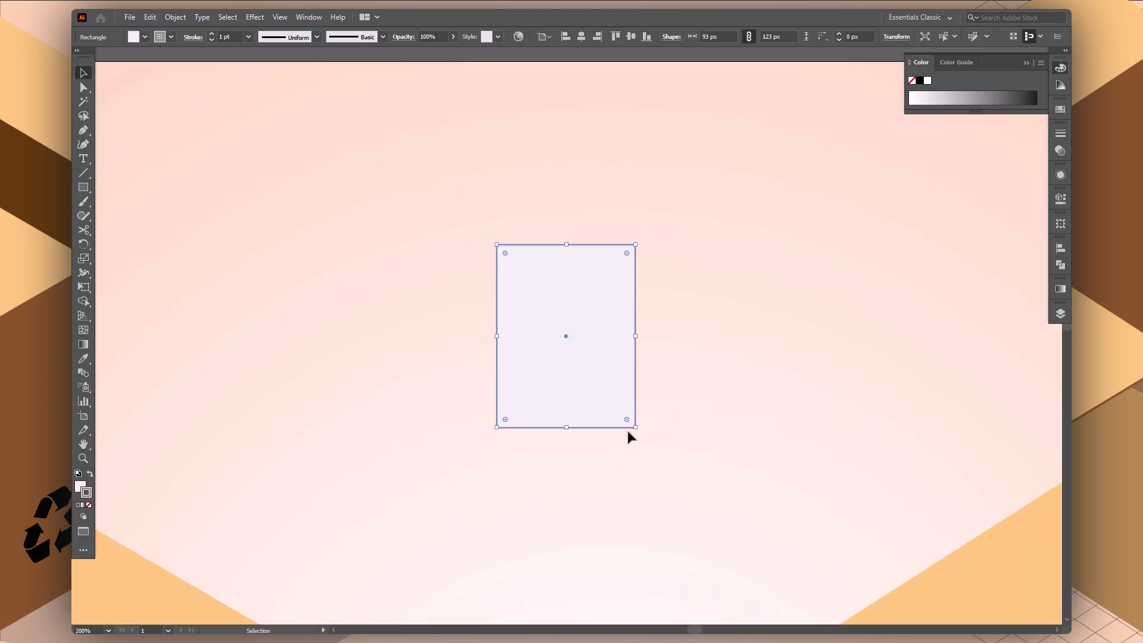
{"action": "key", "text": "m"}
{"action": "left_click_drag", "start_coordinate": [508, 263], "coordinate": [593, 268]}
{"action": "left_click", "coordinate": [90, 475]}
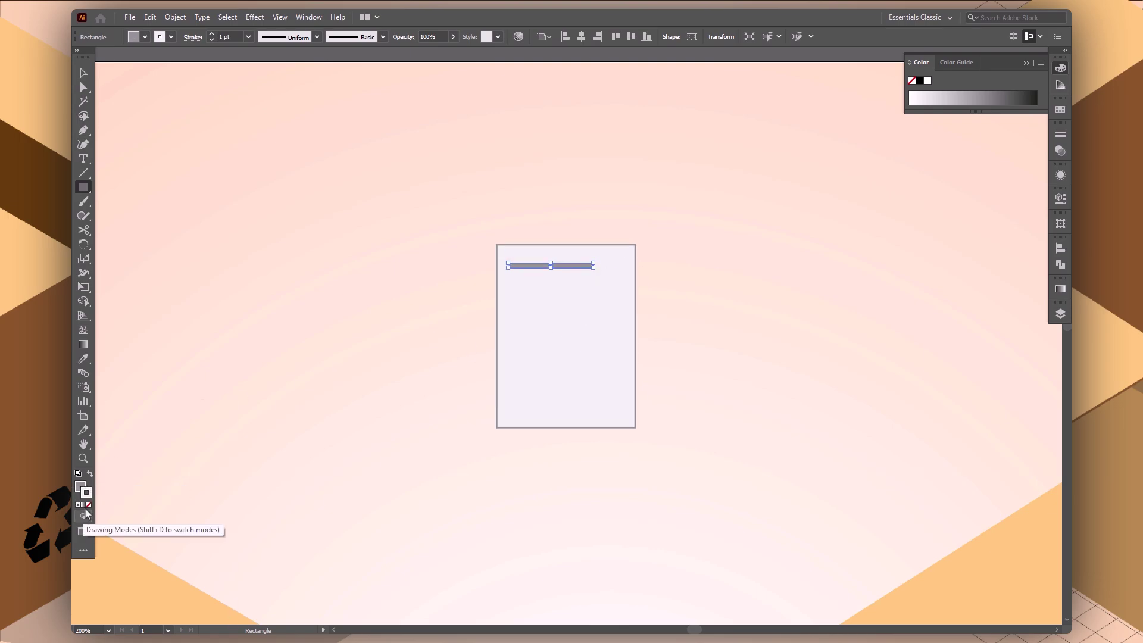
{"action": "key", "text": "v"}
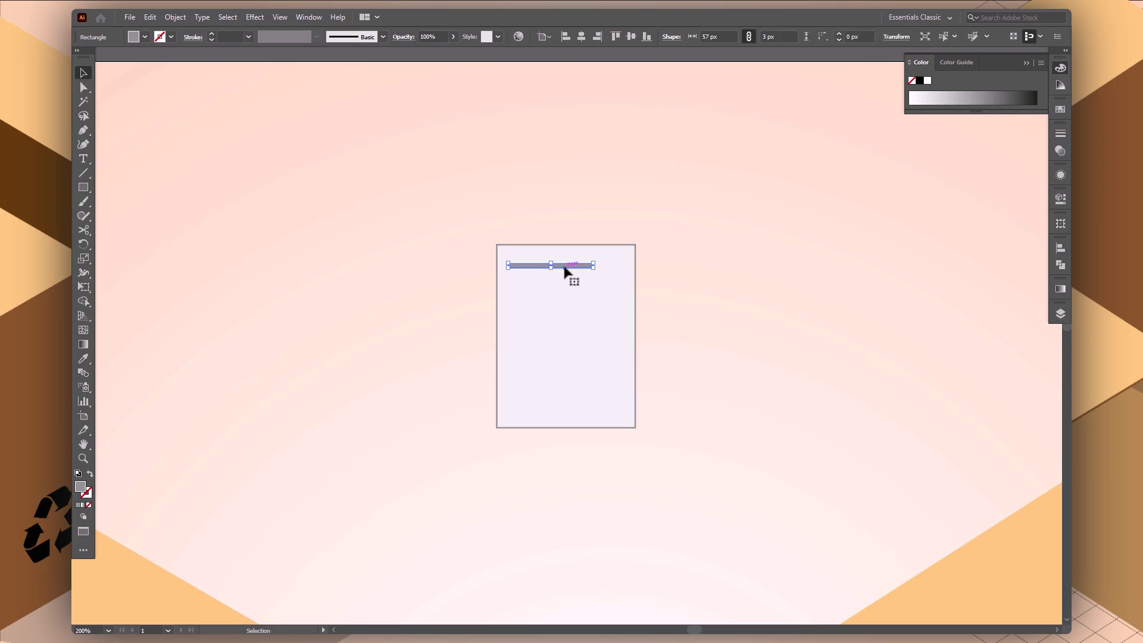
{"action": "left_click_drag", "start_coordinate": [565, 271], "coordinate": [564, 282]}
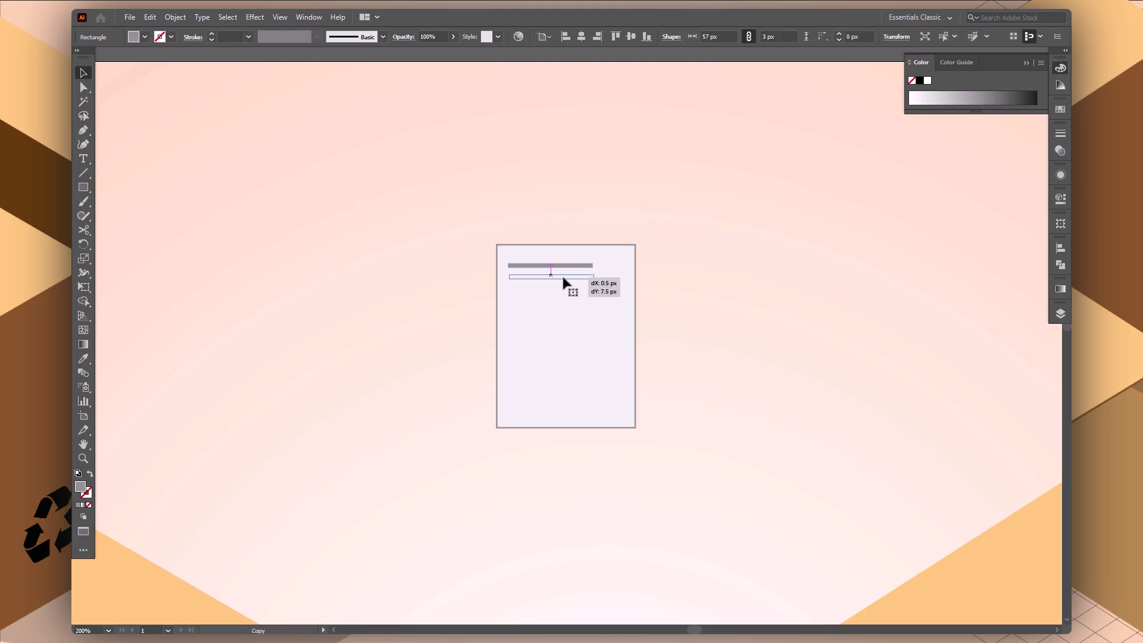
{"action": "key", "text": "ctrl+d"}
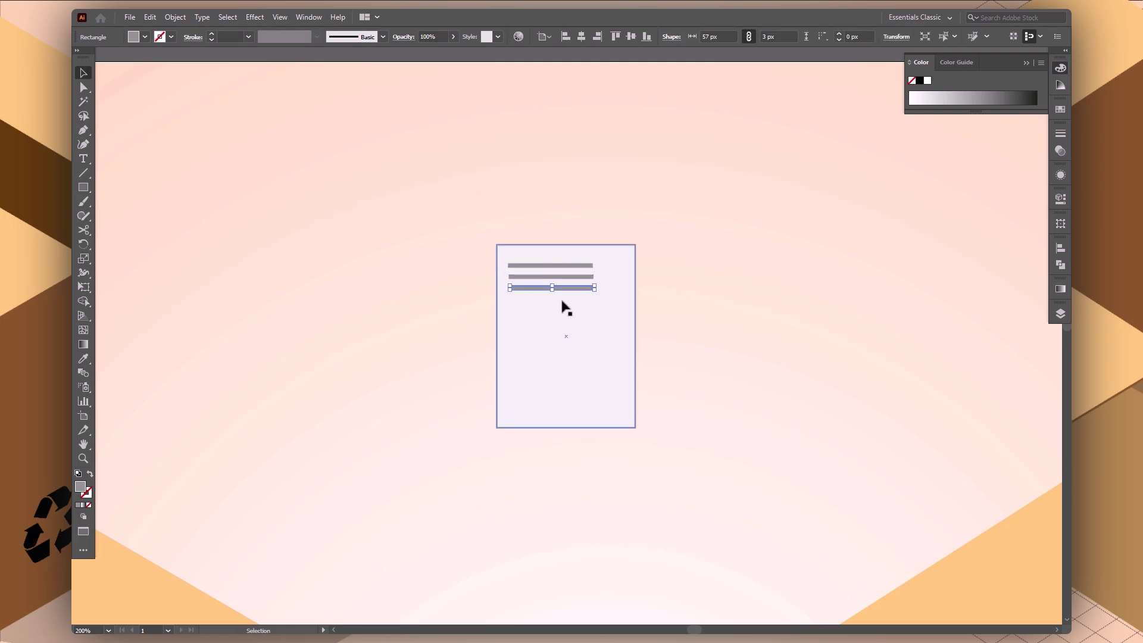
{"action": "left_click_drag", "start_coordinate": [569, 288], "coordinate": [567, 306]}
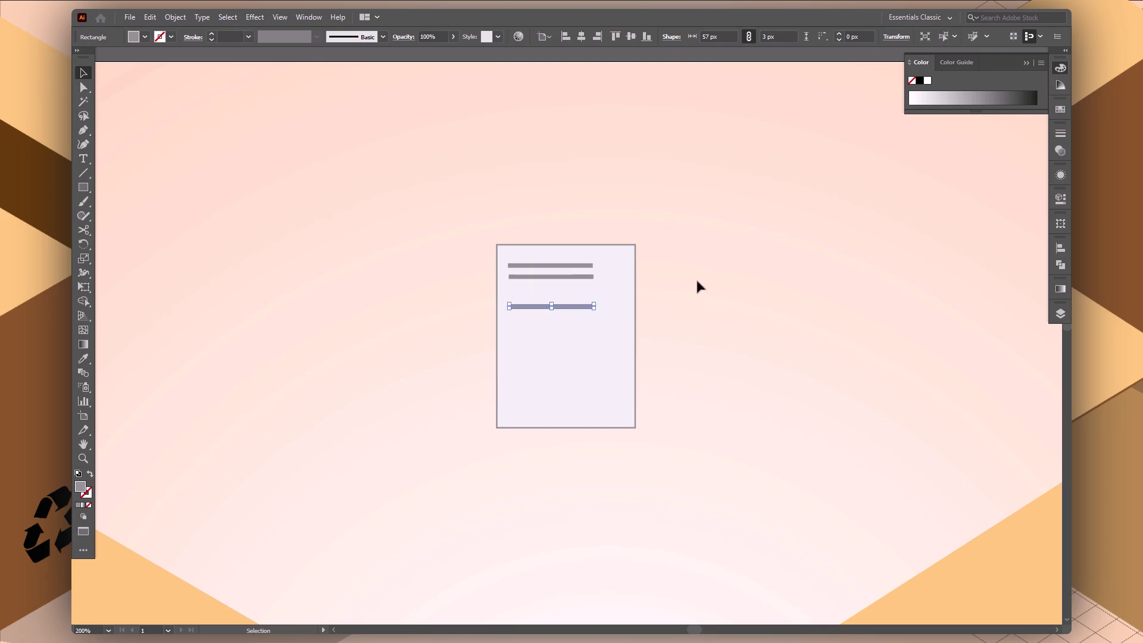
Step: Lengthen the middle bar and draw a tall narrow 6 × 32 px bar near the bottom-left
{"action": "left_click", "coordinate": [696, 276]}
{"action": "left_click", "coordinate": [577, 276]}
{"action": "left_click", "coordinate": [588, 306], "text": "shift"}
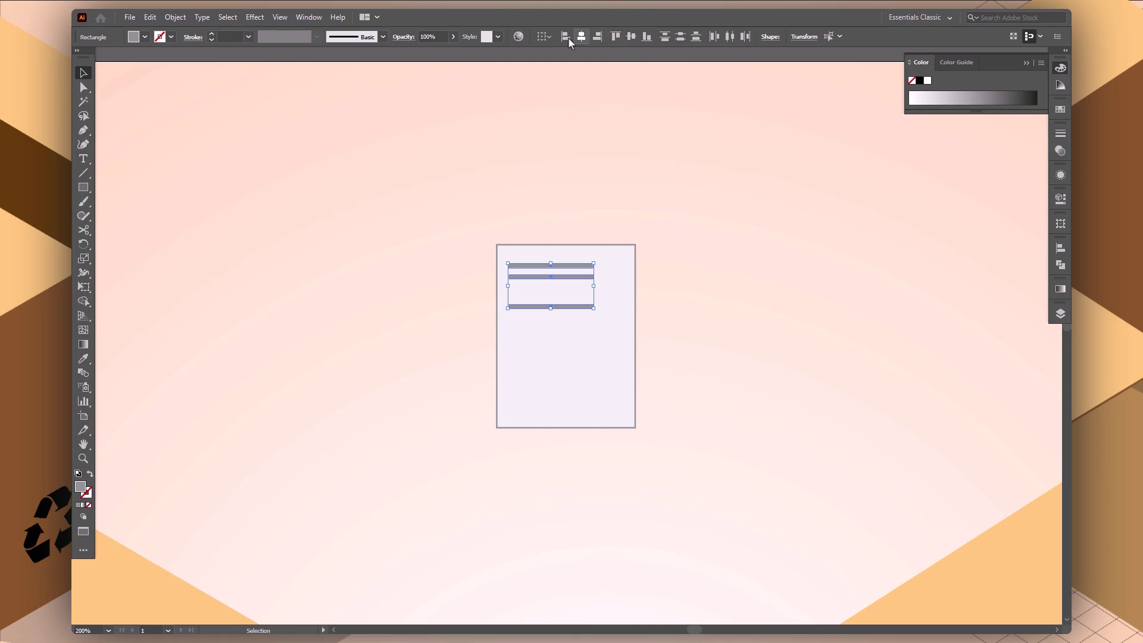
{"action": "left_click", "coordinate": [645, 172]}
{"action": "left_click", "coordinate": [589, 277]}
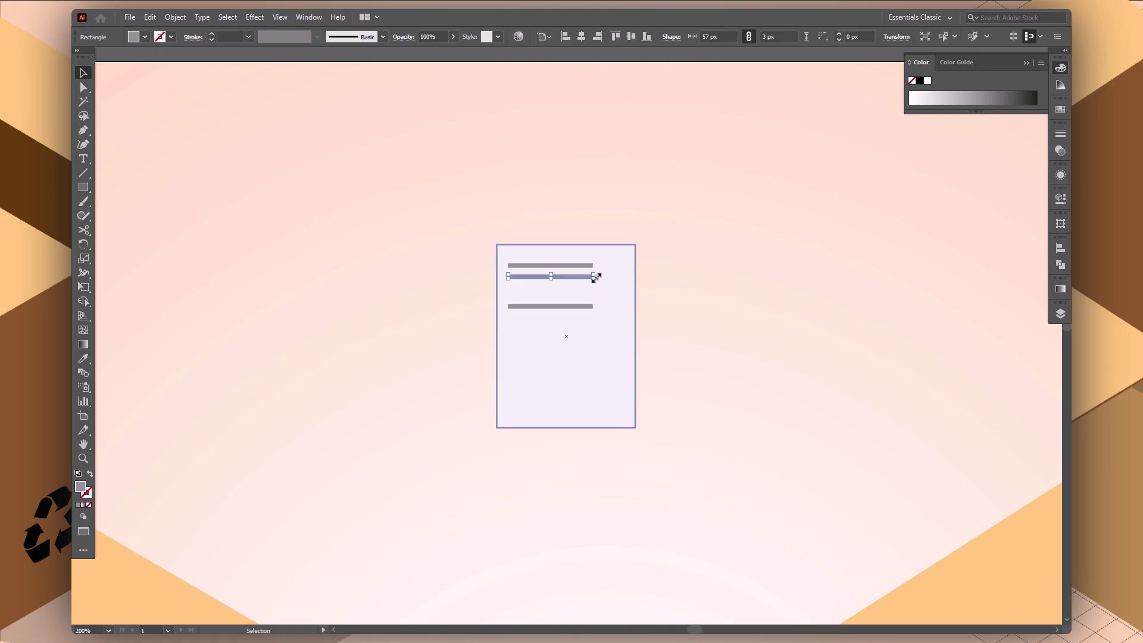
{"action": "left_click_drag", "start_coordinate": [593, 276], "coordinate": [607, 277]}
{"action": "left_click", "coordinate": [684, 302]}
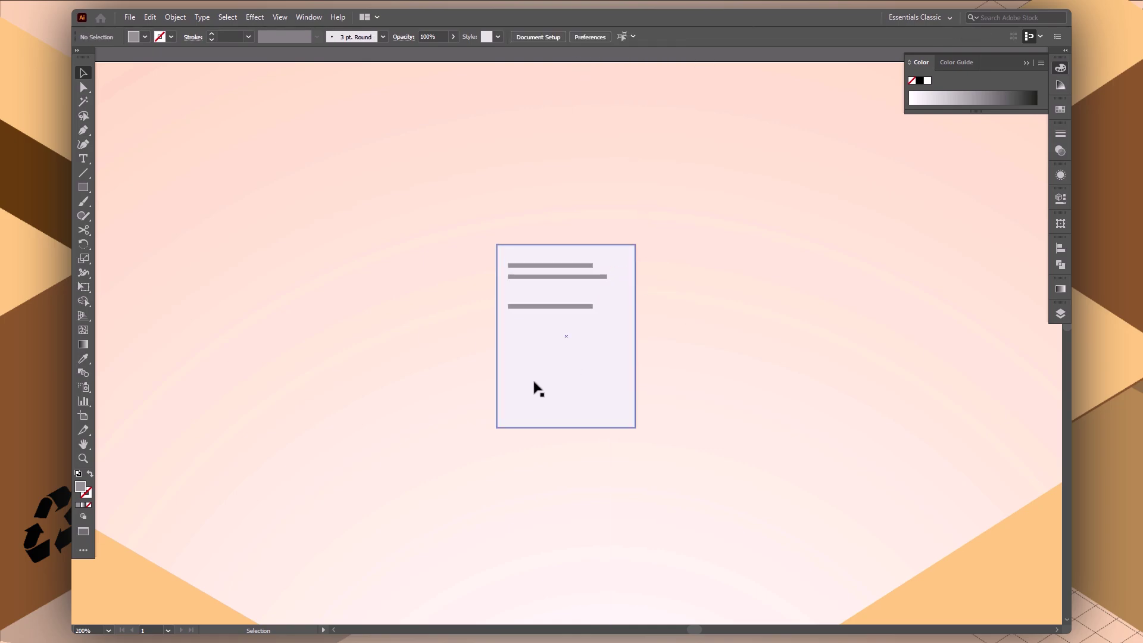
{"action": "key", "text": "m"}
{"action": "left_click_drag", "start_coordinate": [514, 372], "coordinate": [524, 421]}
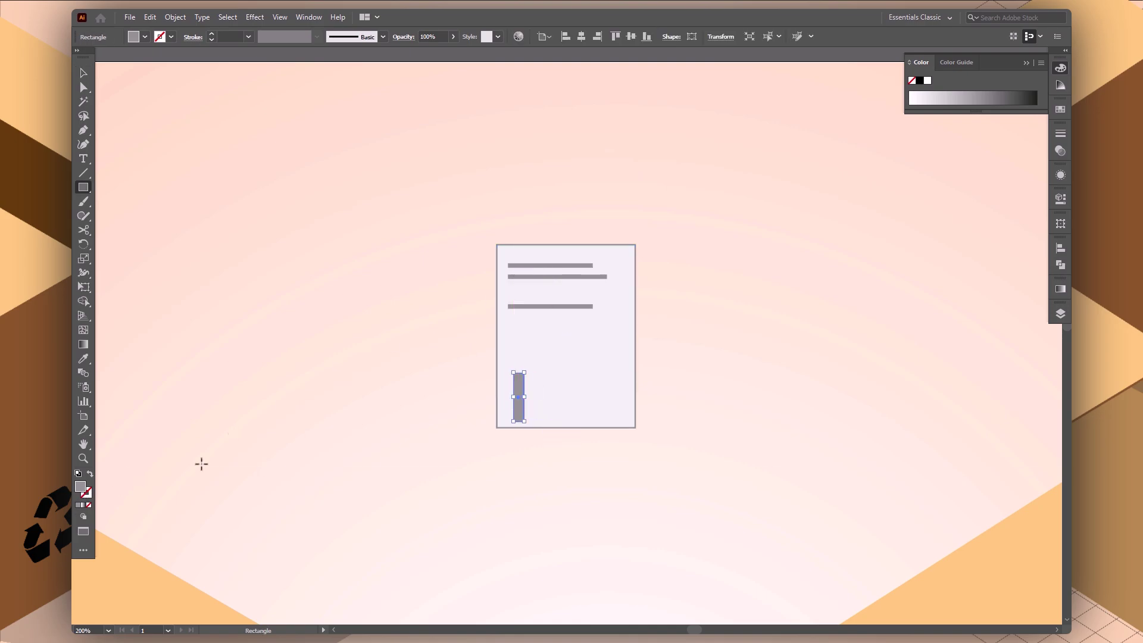
Step: Fill the tall bar with #1e1e1e, duplicate it along the label's bottom, and thin some stripes
{"action": "double_click", "coordinate": [83, 488]}
{"action": "type", "text": "1e1e1e"}
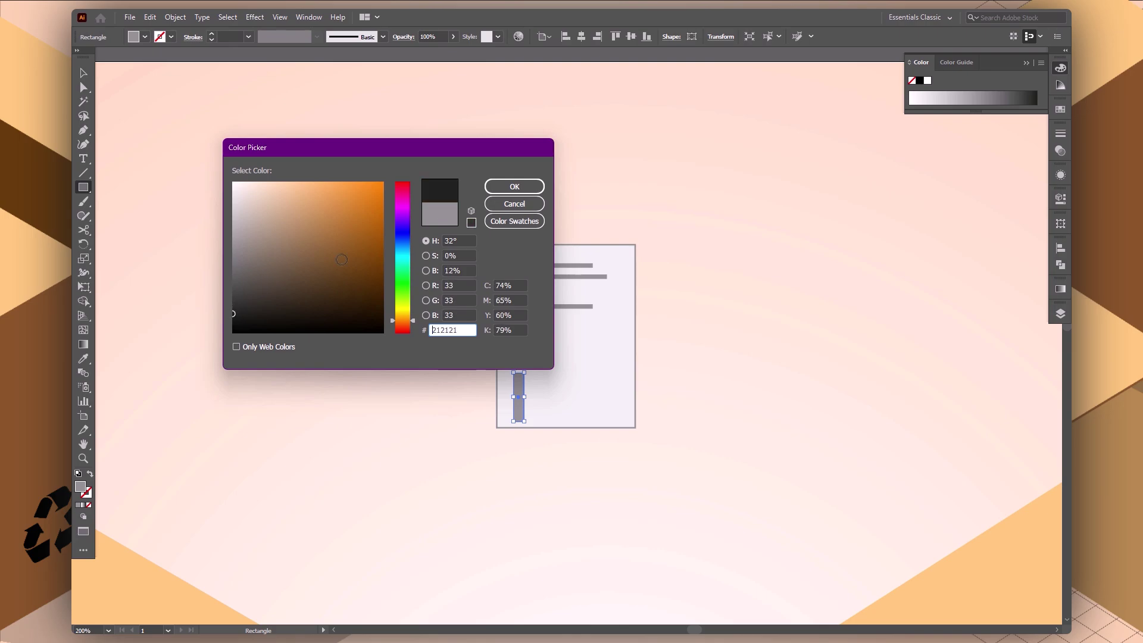
{"action": "key", "text": "Return"}
{"action": "key", "text": "ctrl+equal"}
{"action": "key", "text": "ctrl+equal"}
{"action": "key", "text": "ctrl+equal"}
{"action": "key", "text": "v"}
{"action": "mouse_move", "coordinate": [565, 336]}
{"action": "left_mouse_down"}
{"action": "mouse_move", "coordinate": [529, 335]}
{"action": "mouse_move", "coordinate": [627, 335]}
{"action": "mouse_move", "coordinate": [626, 349]}
{"action": "mouse_move", "coordinate": [628, 334]}
{"action": "left_mouse_up"}
{"action": "key", "text": "ctrl+d"}
{"action": "key", "text": "ctrl+d"}
{"action": "key", "text": "ctrl+d"}
{"action": "left_click_drag", "start_coordinate": [903, 333], "coordinate": [887, 333]}
{"action": "left_click_drag", "start_coordinate": [689, 335], "coordinate": [684, 349]}
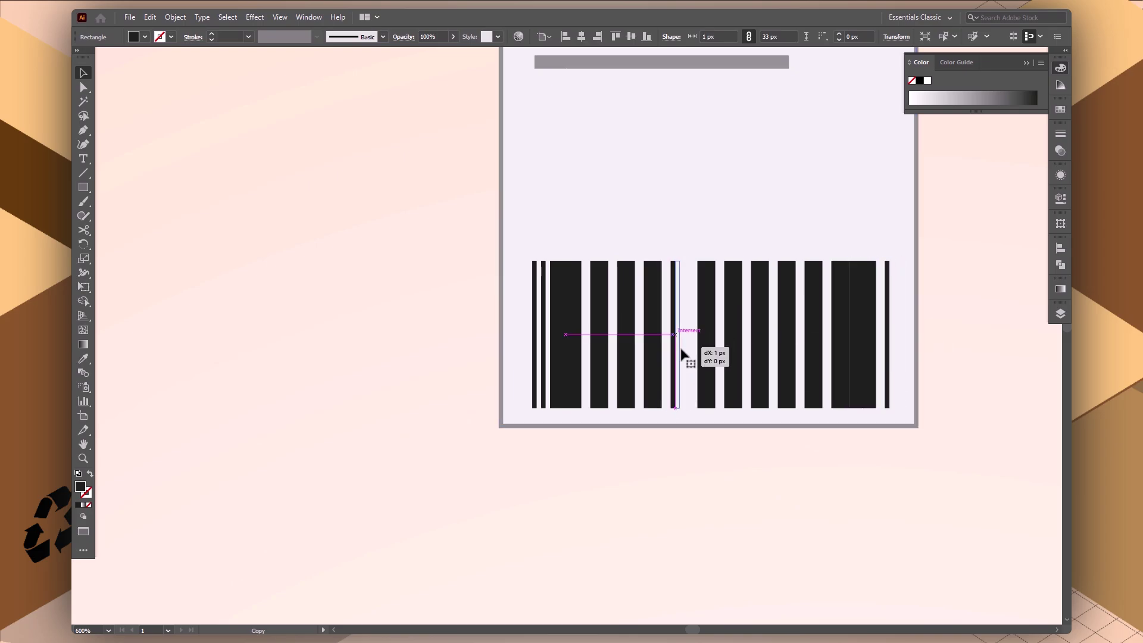
{"action": "left_click", "coordinate": [863, 484]}
Step: Group the label rectangle, text lines and barcode into one label
{"action": "key", "text": "ctrl+0"}
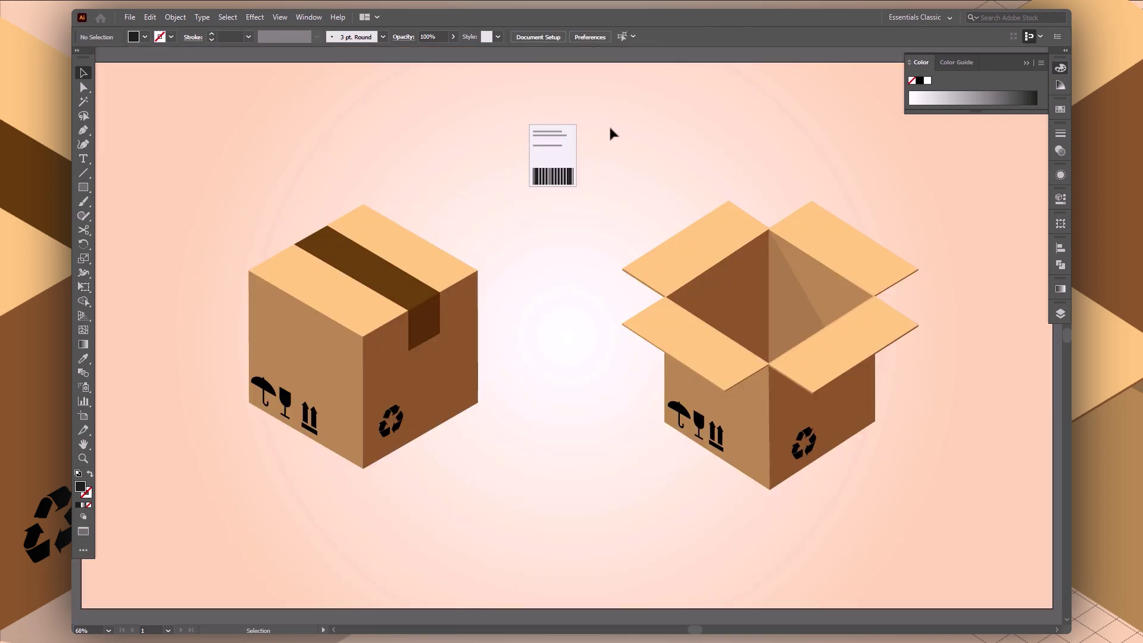
{"action": "left_click_drag", "start_coordinate": [486, 94], "coordinate": [587, 191]}
{"action": "right_click", "coordinate": [562, 159]}
{"action": "left_click", "coordinate": [593, 234]}
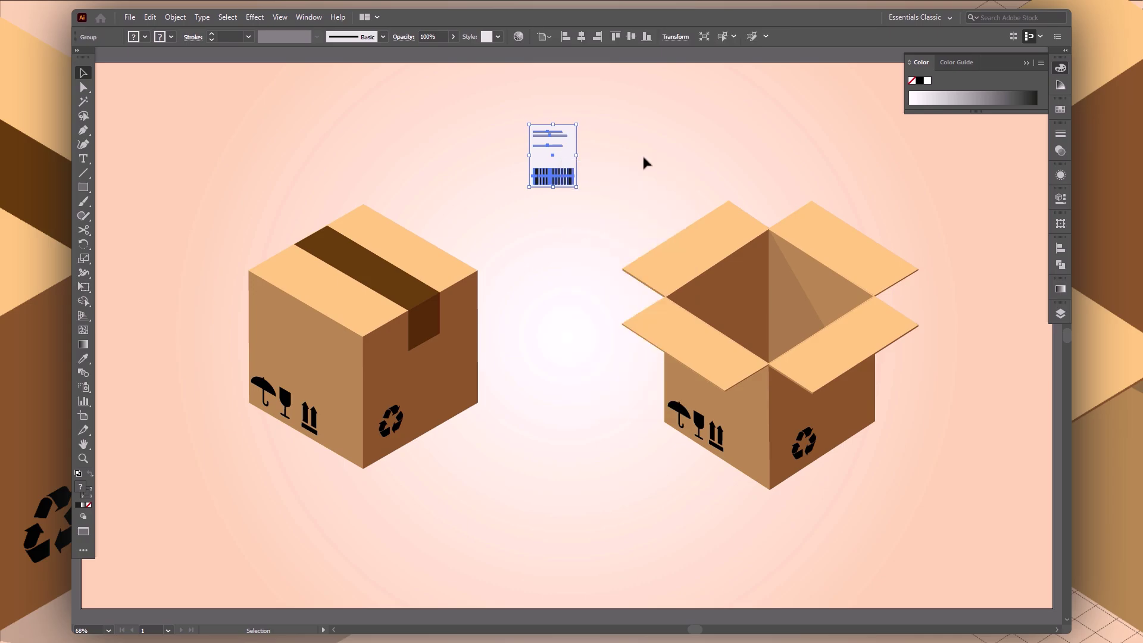
Step: Apply a 3D Rotate effect with Isometric Left position, and copy the label onto the closed box's left face
{"action": "left_click", "coordinate": [255, 16]}
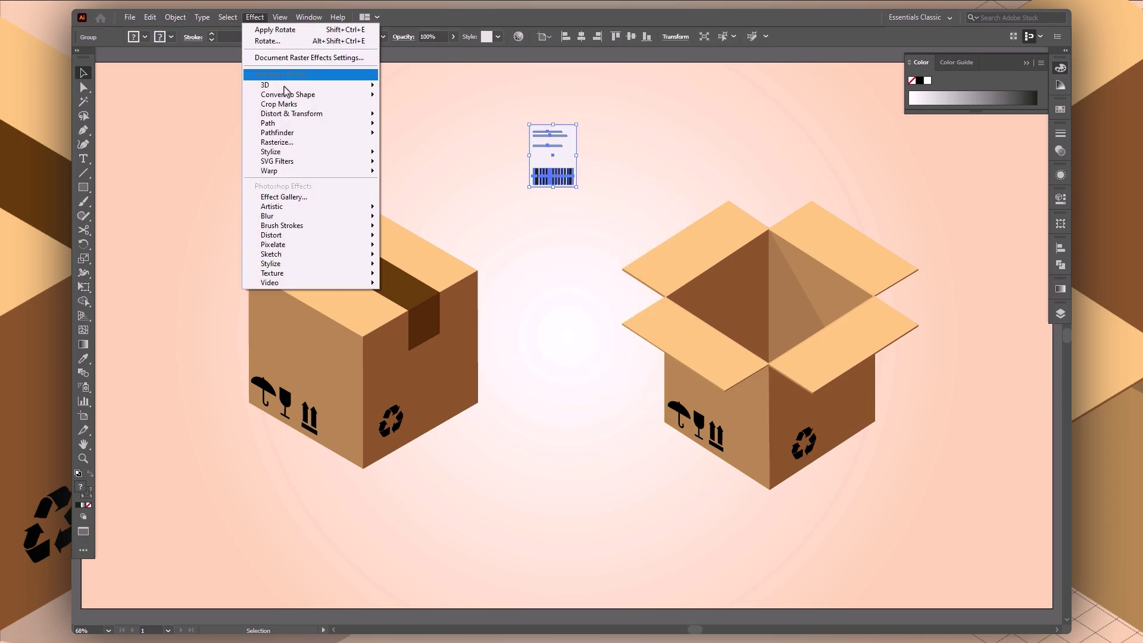
{"action": "left_click", "coordinate": [416, 111]}
{"action": "left_click", "coordinate": [763, 181]}
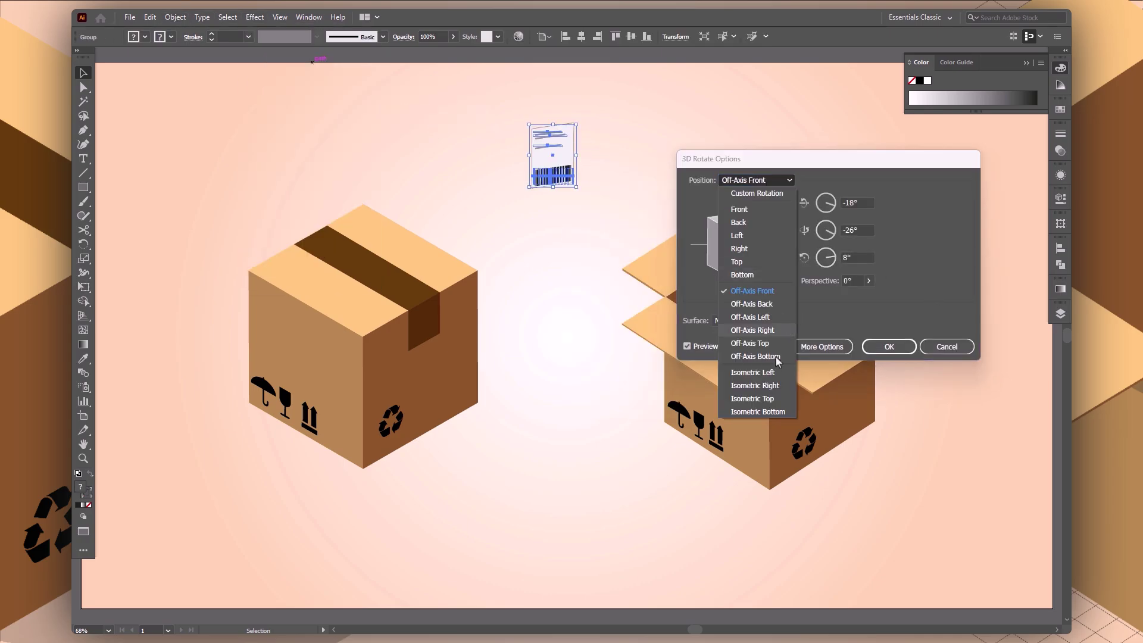
{"action": "left_click", "coordinate": [754, 370]}
{"action": "left_click", "coordinate": [893, 349]}
{"action": "left_click", "coordinate": [560, 367]}
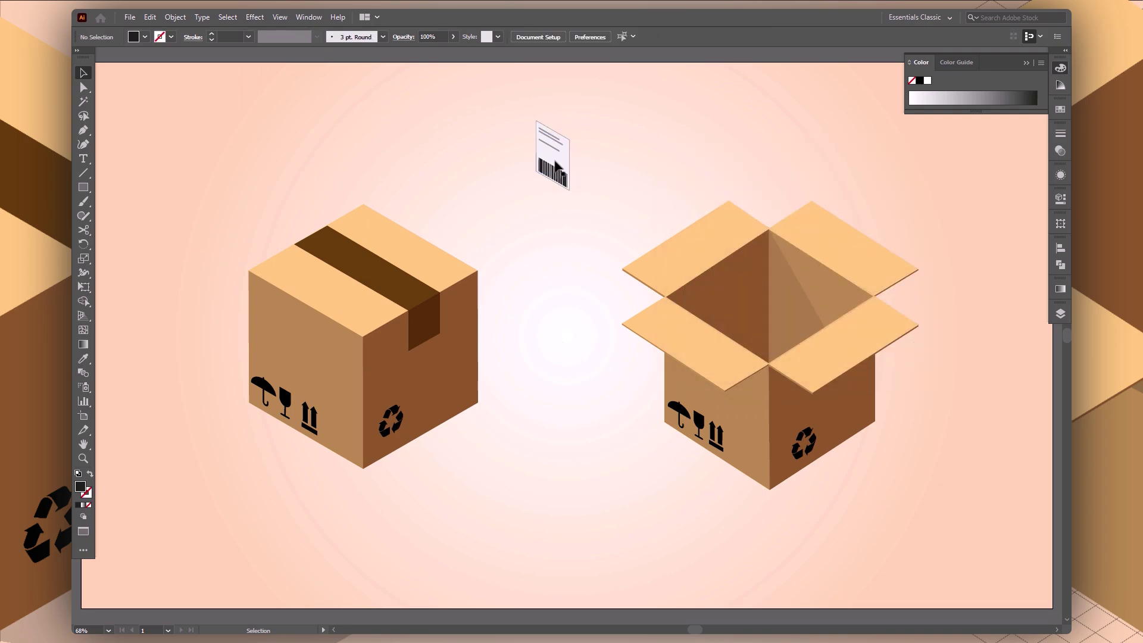
{"action": "left_click_drag", "start_coordinate": [551, 156], "coordinate": [278, 345]}
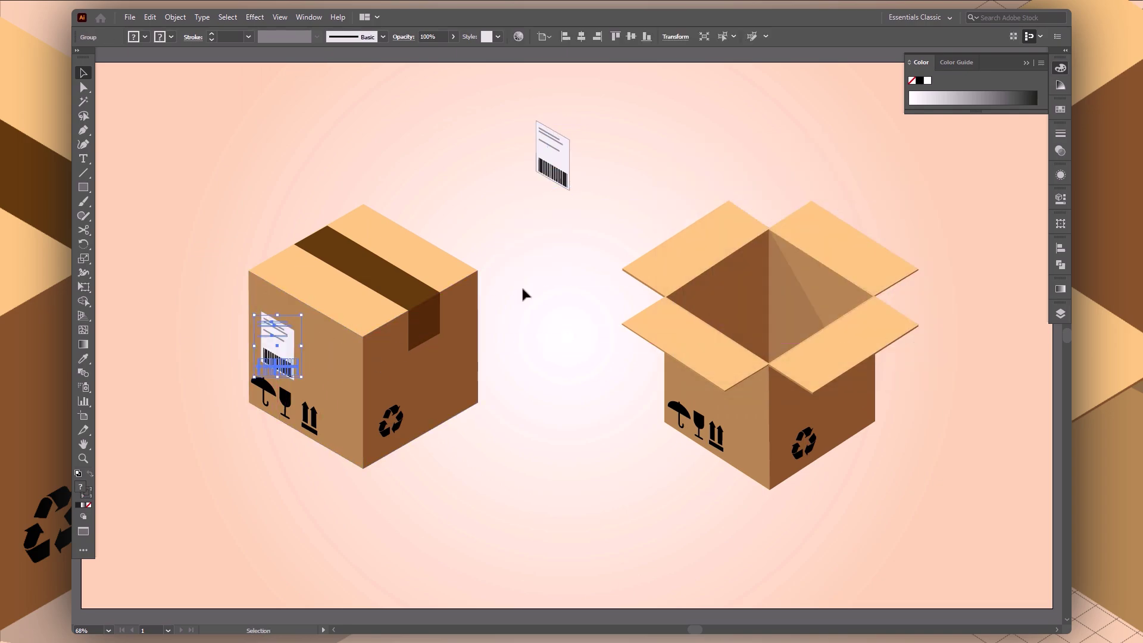
Step: Move the other label onto the open box's left face and ungroup it
{"action": "left_click", "coordinate": [552, 279]}
{"action": "left_click_drag", "start_coordinate": [551, 160], "coordinate": [693, 378]}
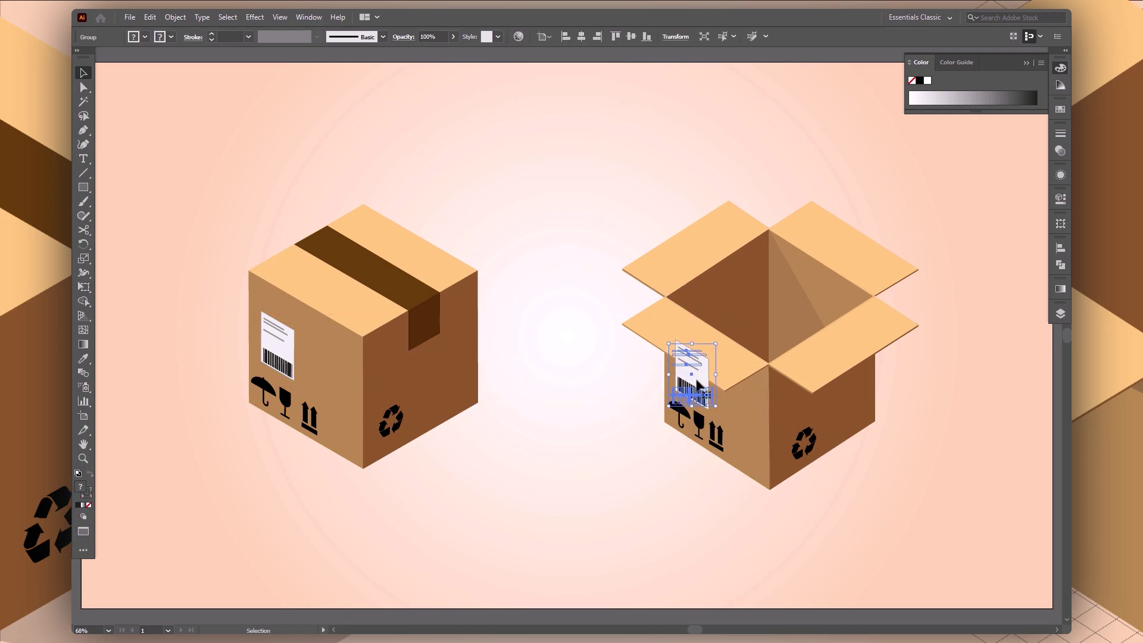
{"action": "right_click", "coordinate": [743, 376]}
{"action": "left_click", "coordinate": [850, 473]}
{"action": "left_click", "coordinate": [962, 434]}
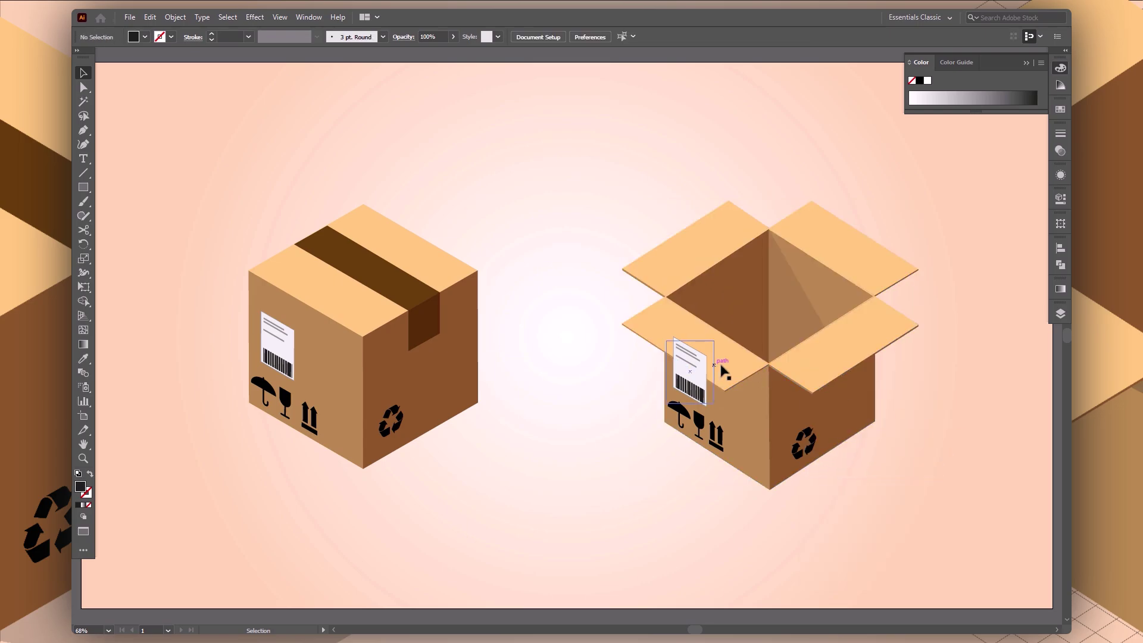
Step: Bring the open box's front-left flap in front of the label
{"action": "left_click", "coordinate": [724, 372]}
{"action": "right_click", "coordinate": [738, 371]}
{"action": "left_click", "coordinate": [923, 523]}
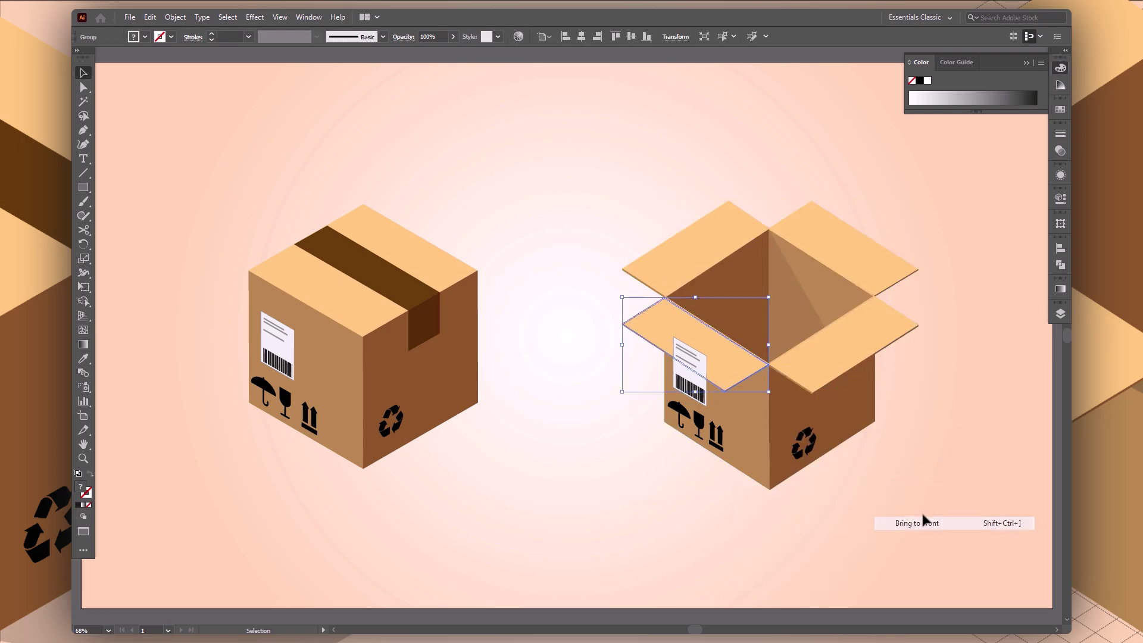
{"action": "left_click", "coordinate": [968, 435]}
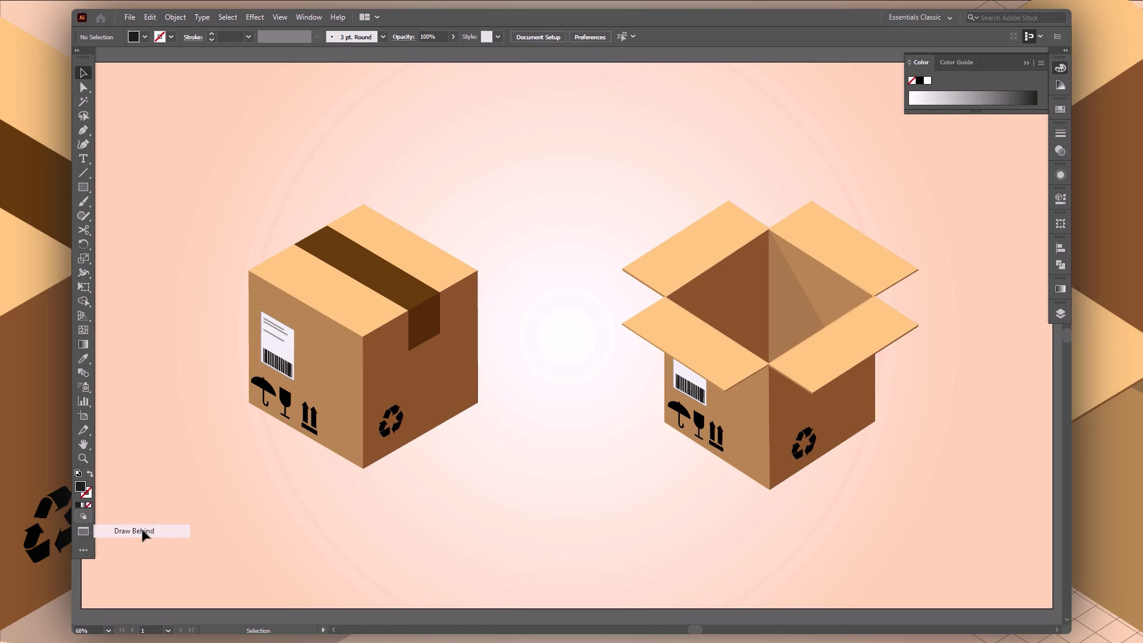
Step: Draw a closed shadow shape with the Pen, stretching right from the closed box's base
{"action": "key", "text": "p"}
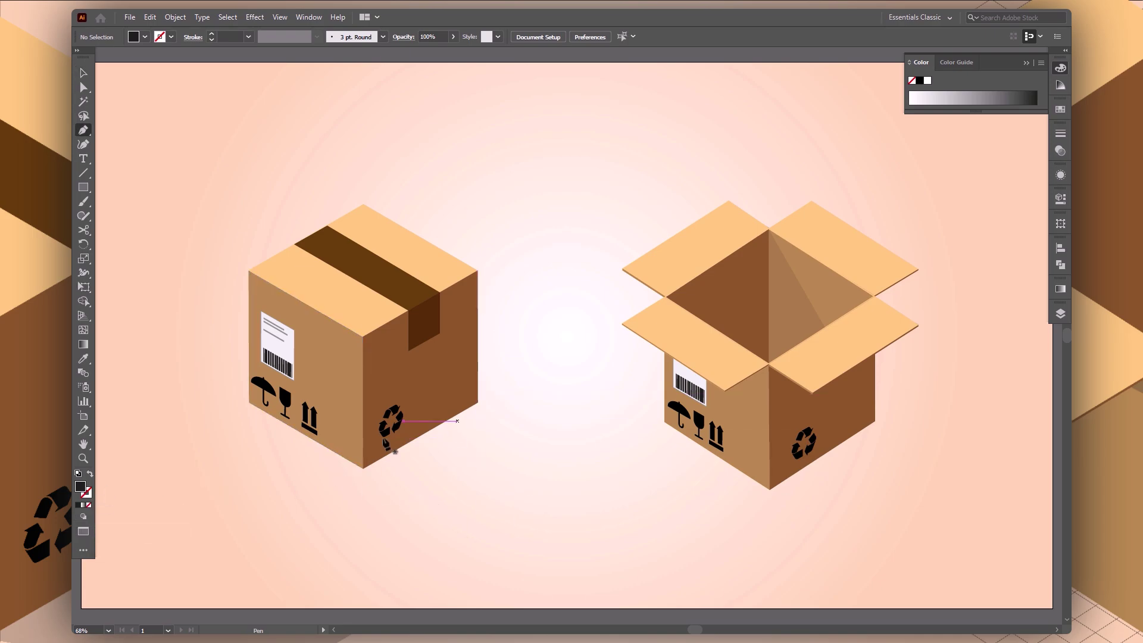
{"action": "left_click", "coordinate": [364, 470]}
{"action": "left_click", "coordinate": [478, 489]}
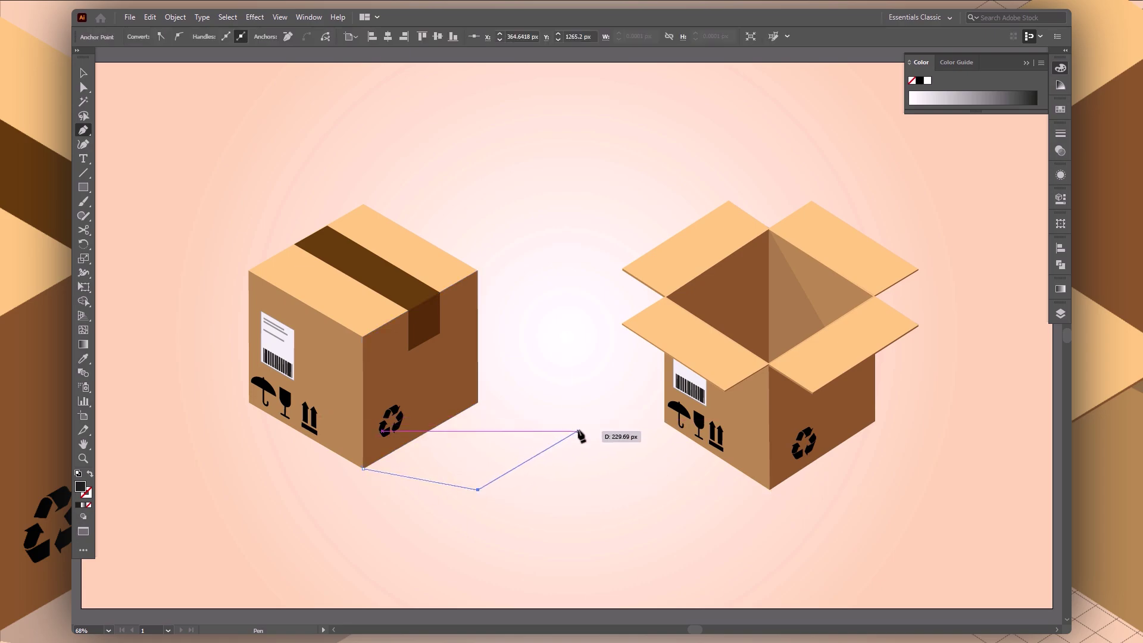
{"action": "left_click", "coordinate": [578, 431]}
{"action": "left_click", "coordinate": [571, 399]}
{"action": "left_click", "coordinate": [478, 362]}
{"action": "left_click", "coordinate": [363, 469]}
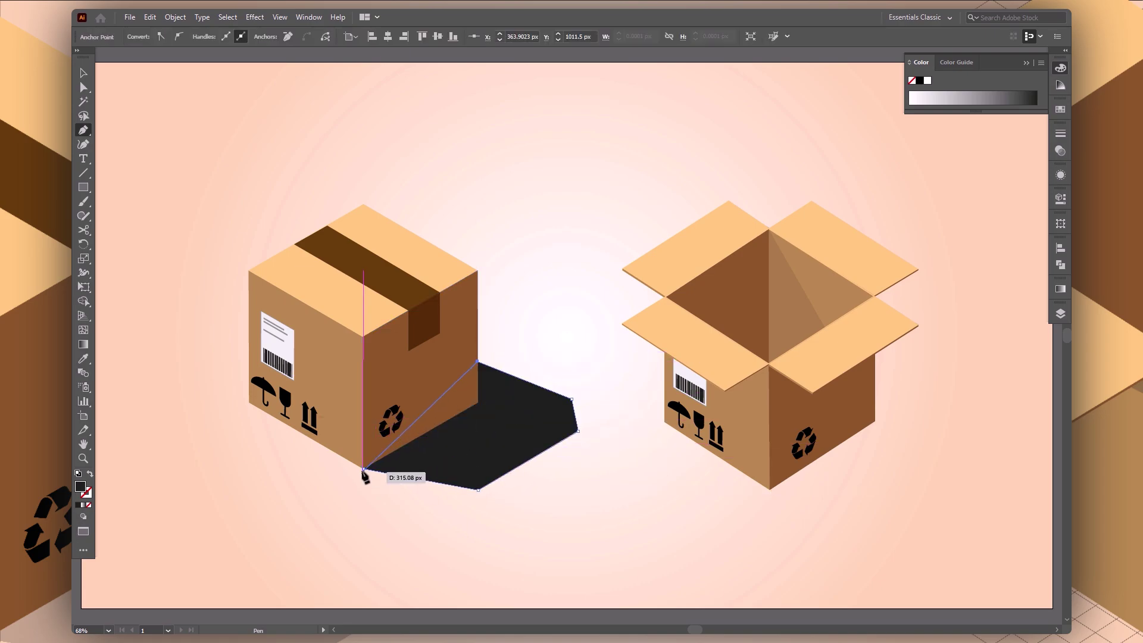
Step: Send the shadow behind the closed box and set its opacity to 25%
{"action": "key", "text": "ctrl+shift+bracketleft"}
{"action": "key", "text": "v"}
{"action": "left_click", "coordinate": [500, 447]}
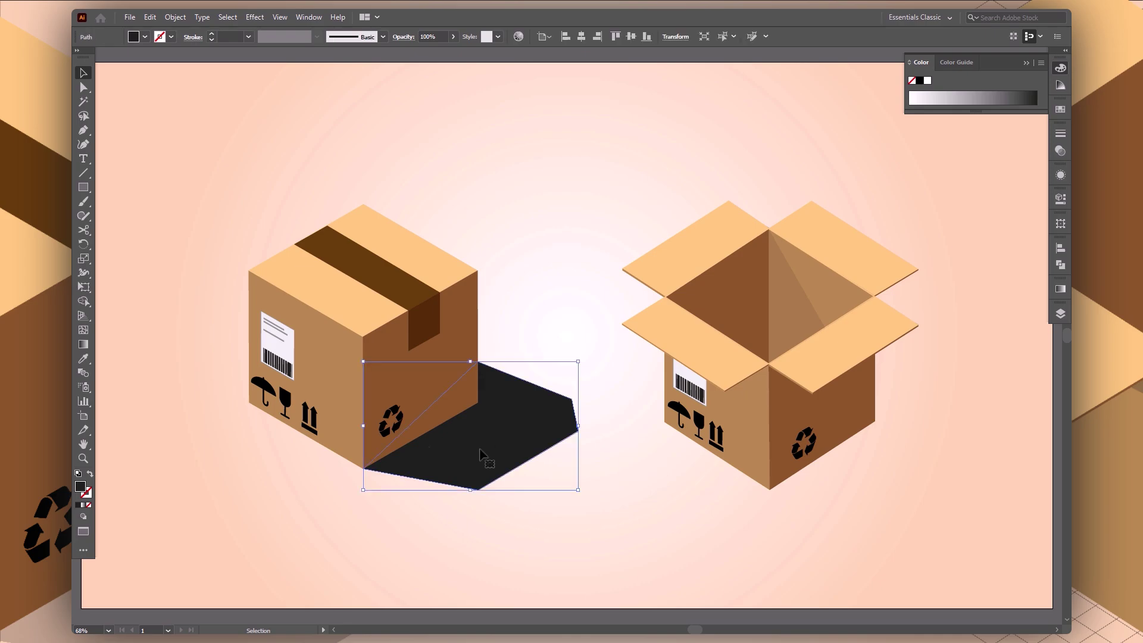
{"action": "left_click", "coordinate": [421, 37]}
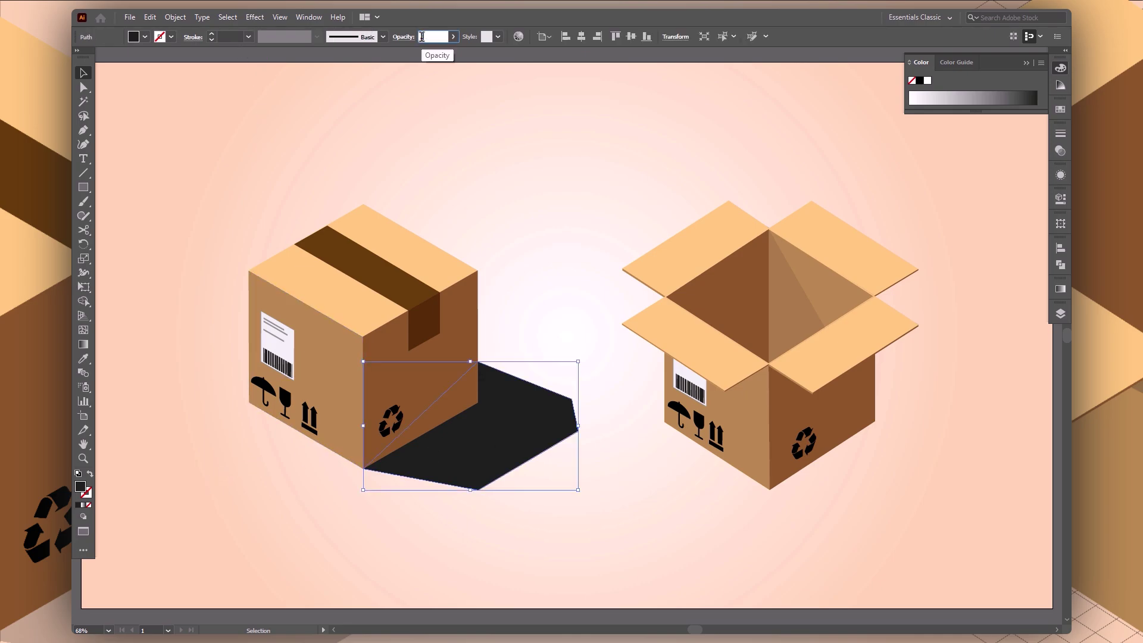
{"action": "type", "text": "25"}
{"action": "key", "text": "Return"}
{"action": "left_click", "coordinate": [613, 485]}
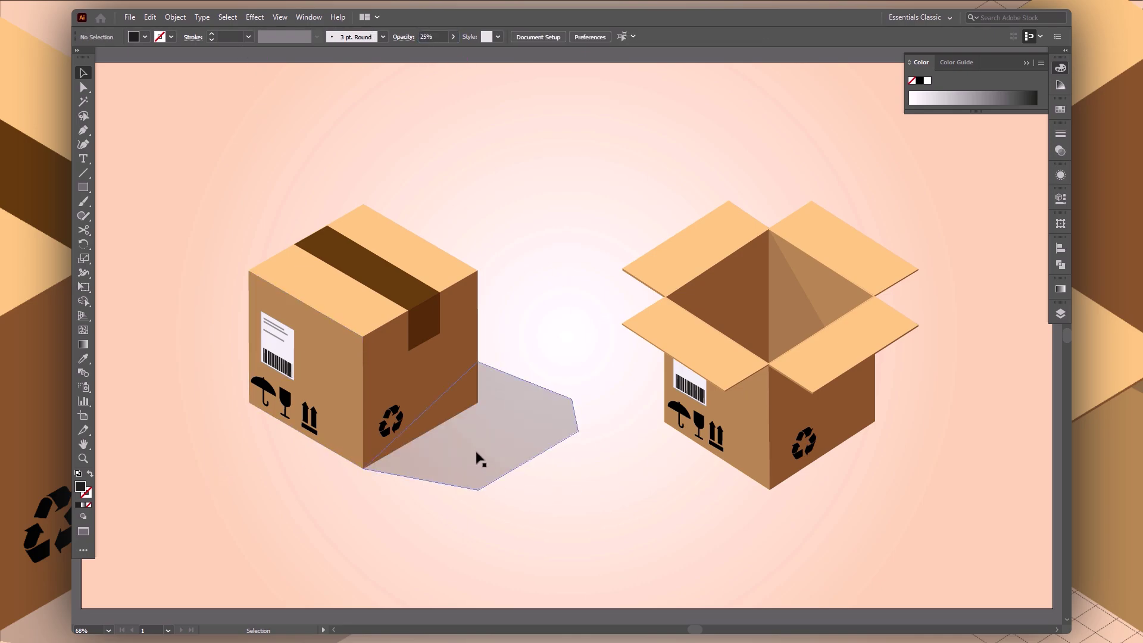
Step: Alt-drag a shadow copy behind the open box and reshape its anchors to fit
{"action": "mouse_move", "coordinate": [479, 459]}
{"action": "left_mouse_down"}
{"action": "mouse_move", "coordinate": [884, 476]}
{"action": "mouse_move", "coordinate": [886, 499]}
{"action": "left_mouse_up"}
{"action": "key", "text": "ctrl+shift+bracketleft"}
{"action": "key", "text": "ctrl+bracketright"}
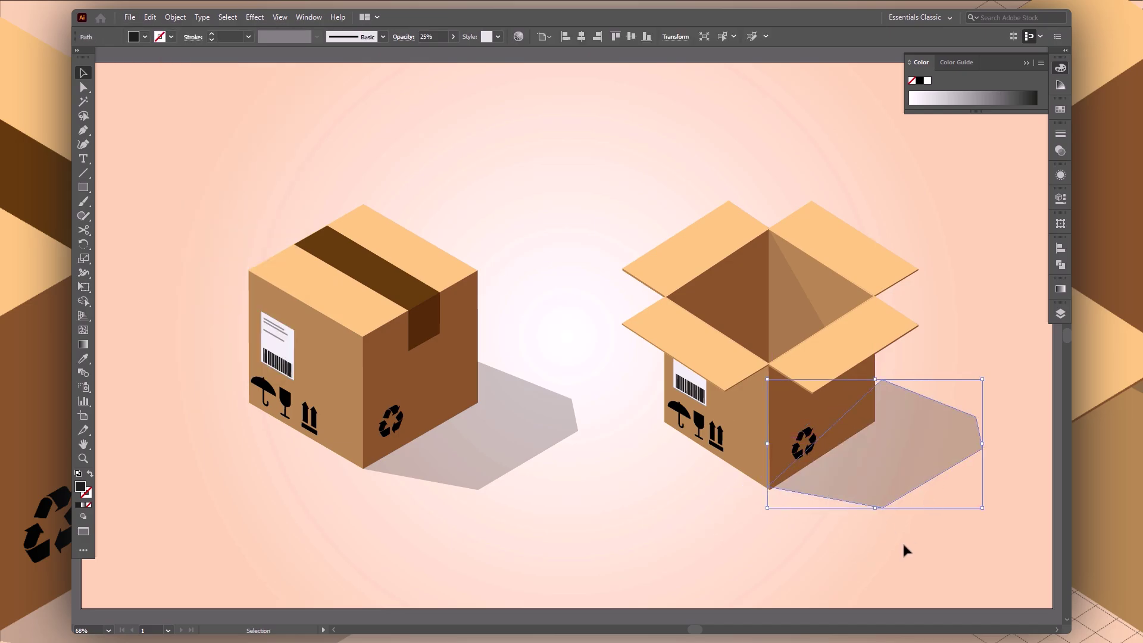
{"action": "left_click", "coordinate": [905, 550]}
{"action": "left_click_drag", "start_coordinate": [923, 426], "coordinate": [924, 428]}
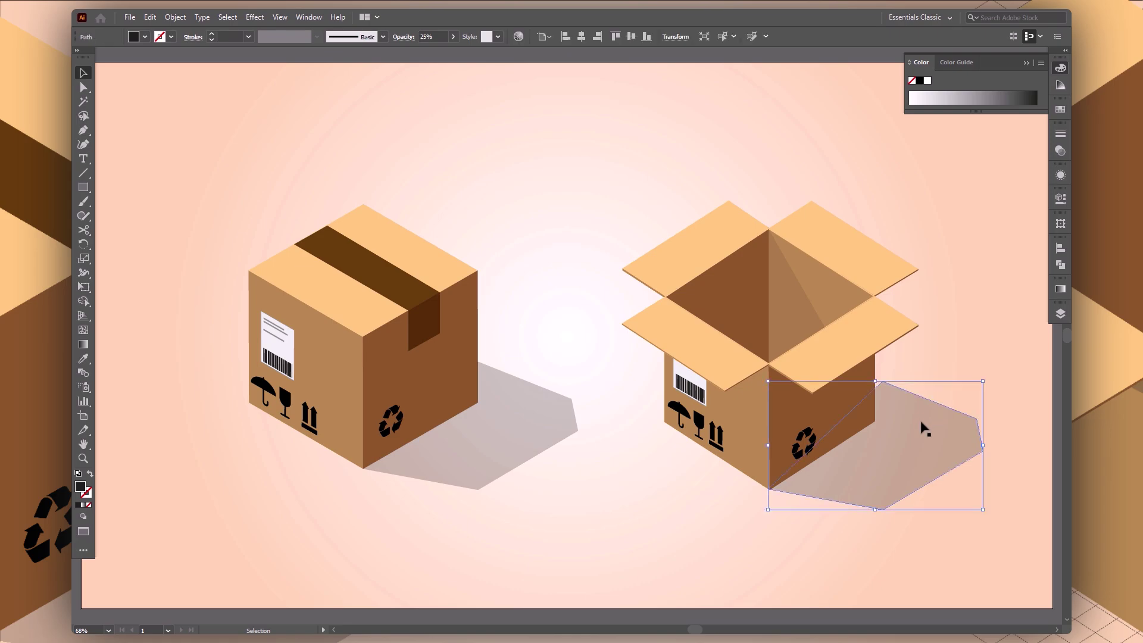
{"action": "key", "text": "a"}
{"action": "left_click_drag", "start_coordinate": [882, 383], "coordinate": [873, 381]}
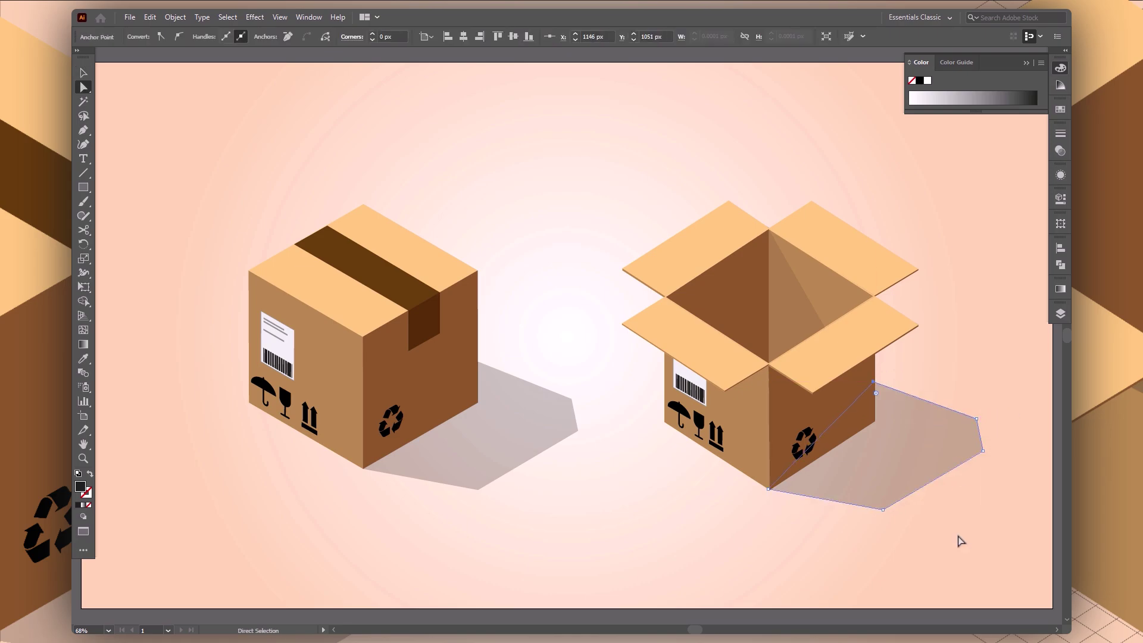
{"action": "left_click", "coordinate": [961, 566]}
{"action": "key", "text": "p"}
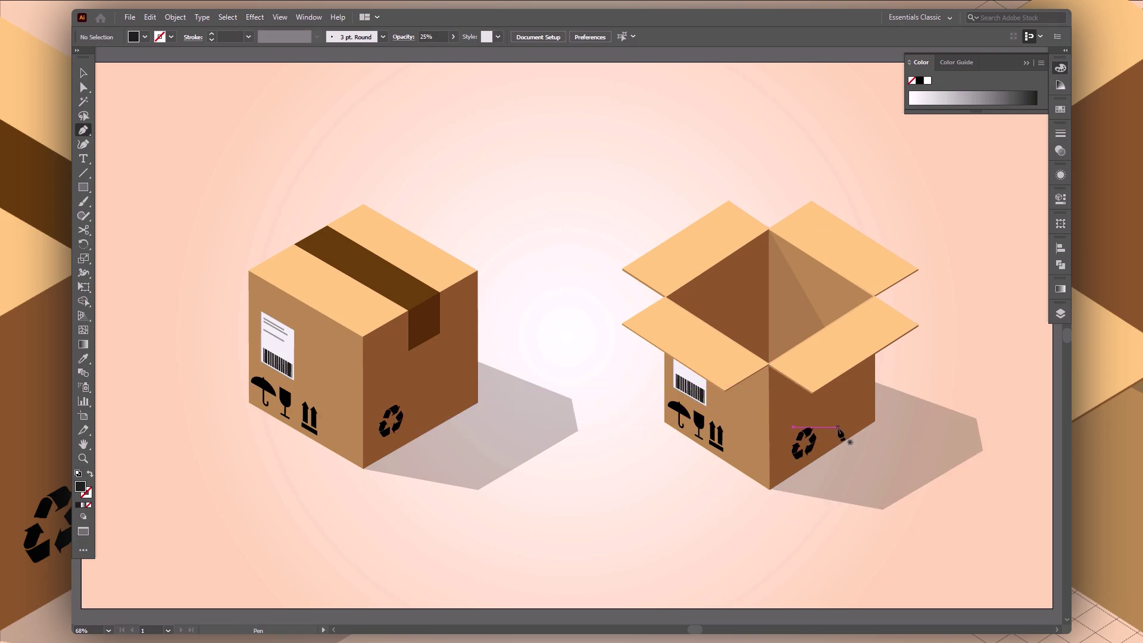
Step: Enter isolation mode on the open box group to edit its right side
{"action": "key", "text": "v"}
{"action": "double_click", "coordinate": [848, 413]}
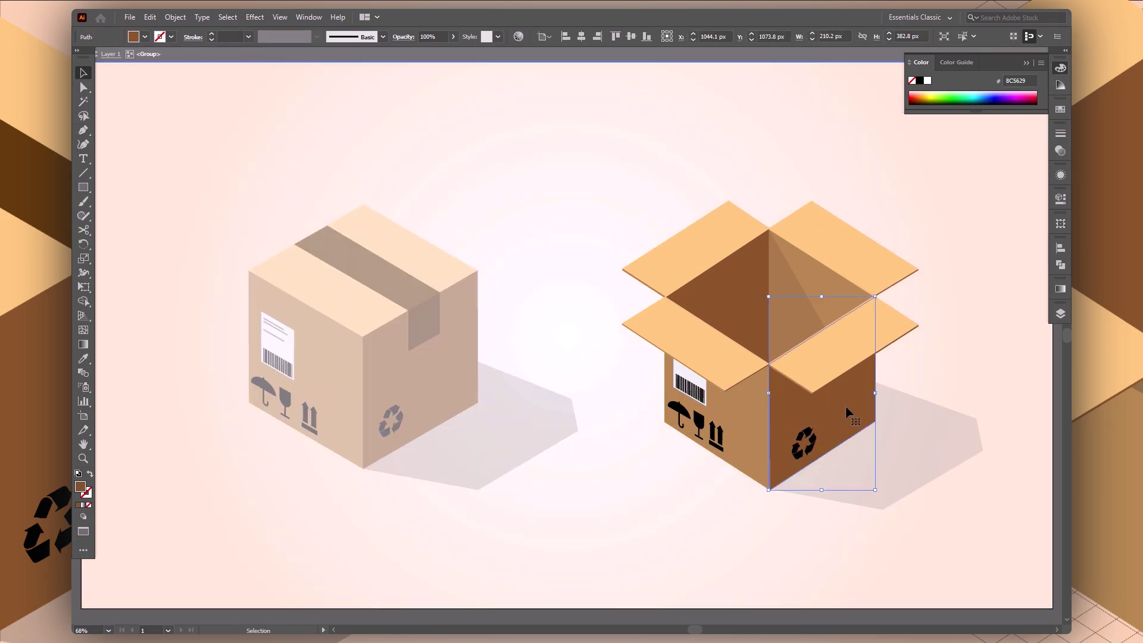
{"action": "double_click", "coordinate": [846, 406]}
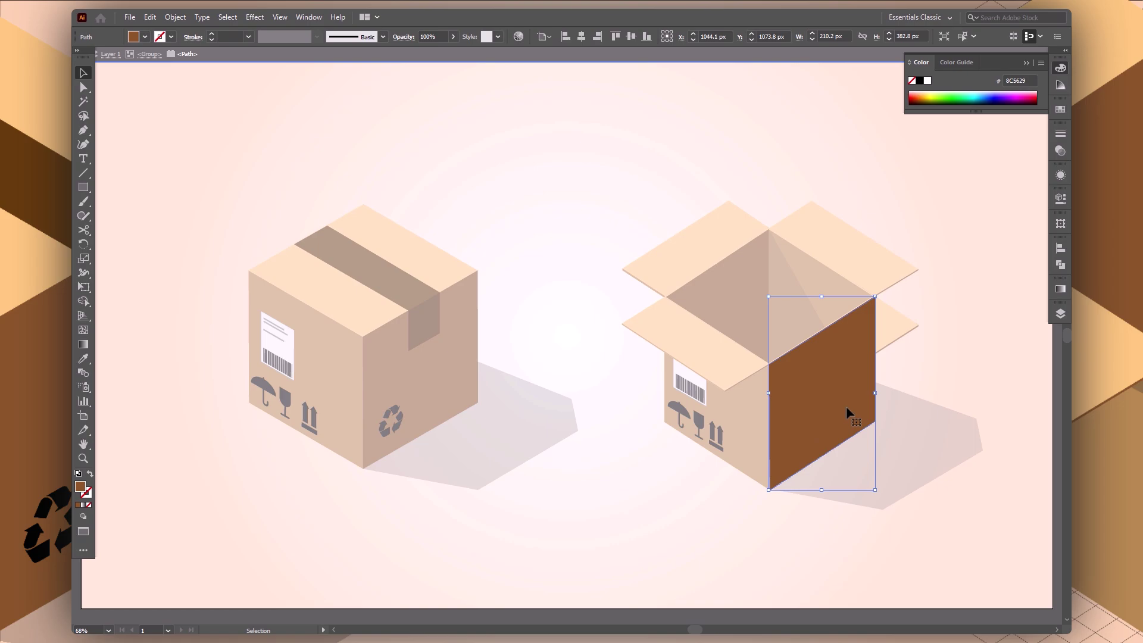
{"action": "key", "text": "ctrl+shift+a"}
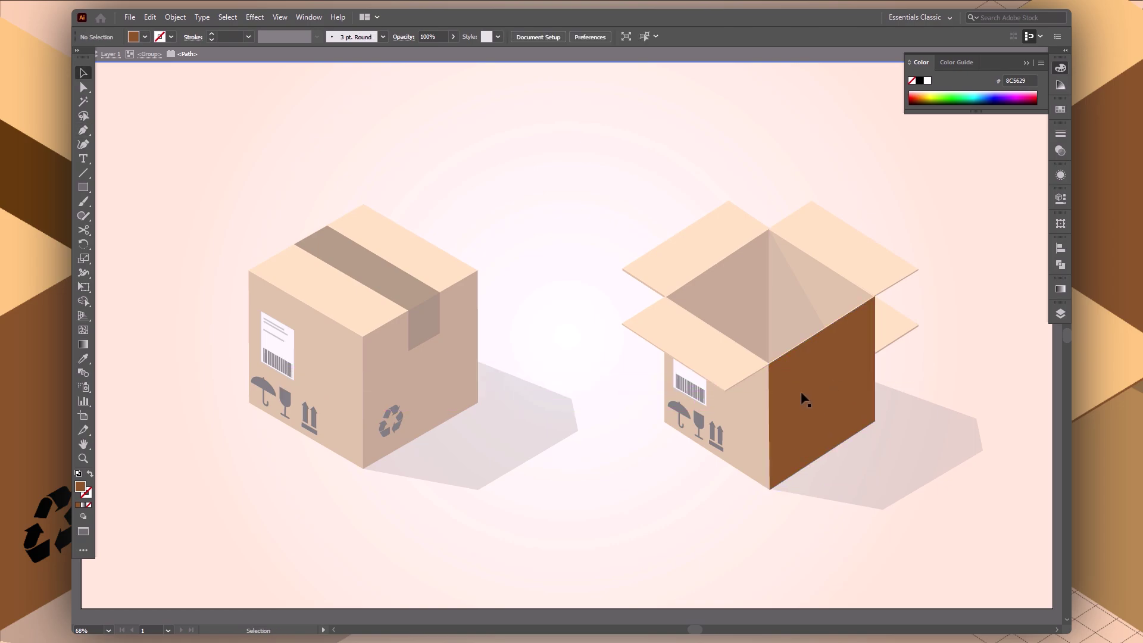
Step: Pen-draw the right flap's shadow on the right face and eyedropper the grey shadow fill
{"action": "key", "text": "p"}
{"action": "left_click", "coordinate": [768, 363]}
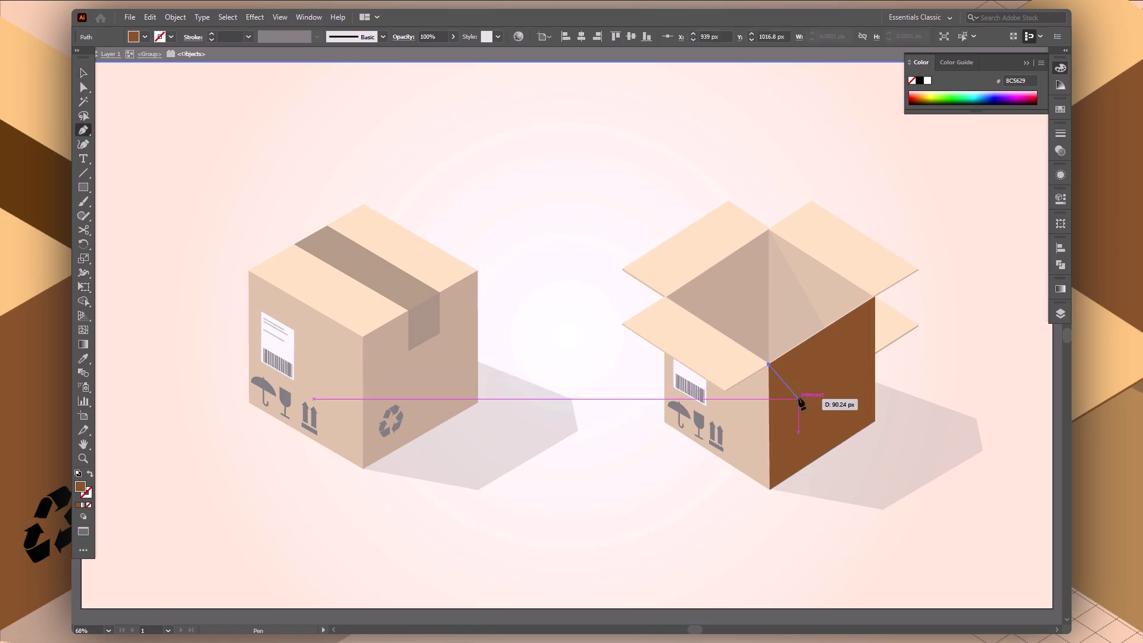
{"action": "left_click", "coordinate": [802, 403]}
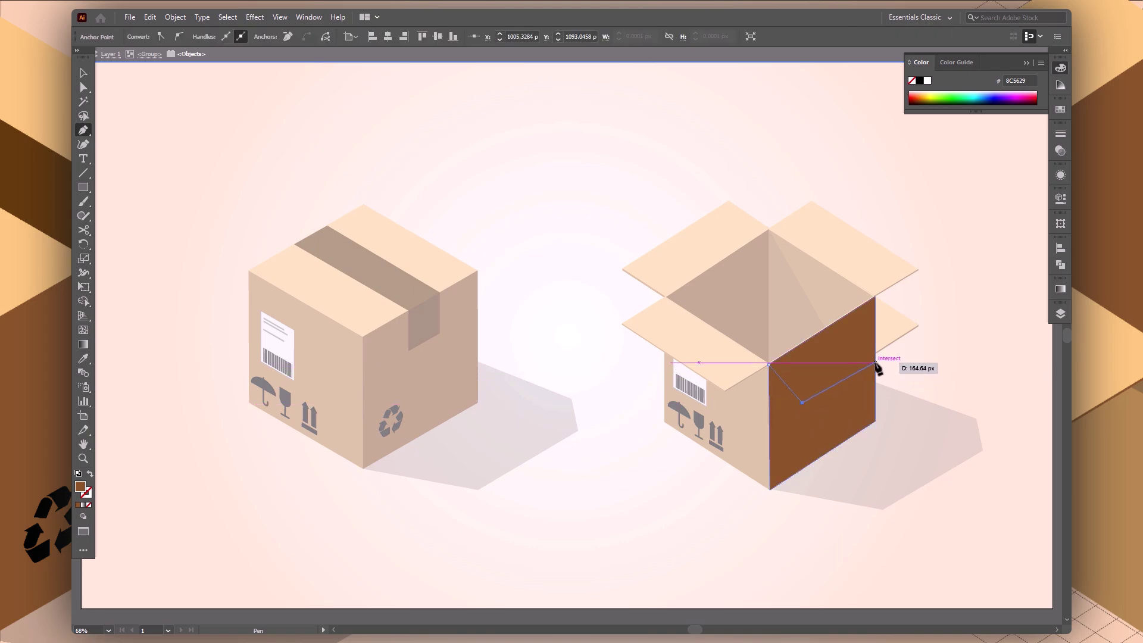
{"action": "left_click", "coordinate": [875, 362]}
{"action": "left_click", "coordinate": [875, 299]}
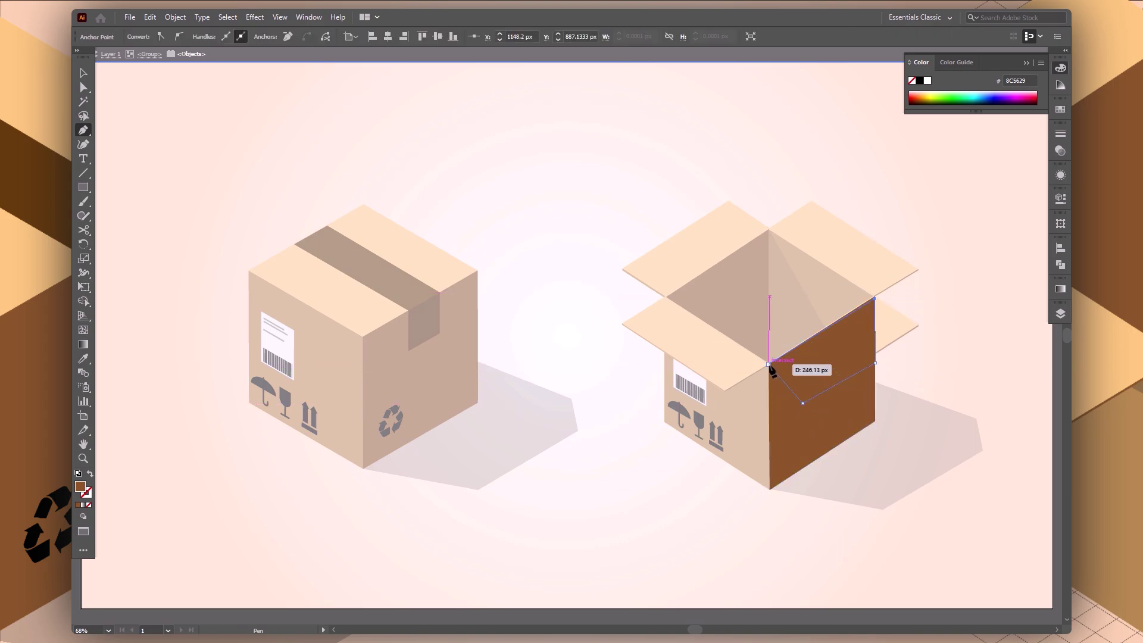
{"action": "left_click", "coordinate": [769, 365]}
{"action": "key", "text": "i"}
{"action": "left_click", "coordinate": [935, 454]}
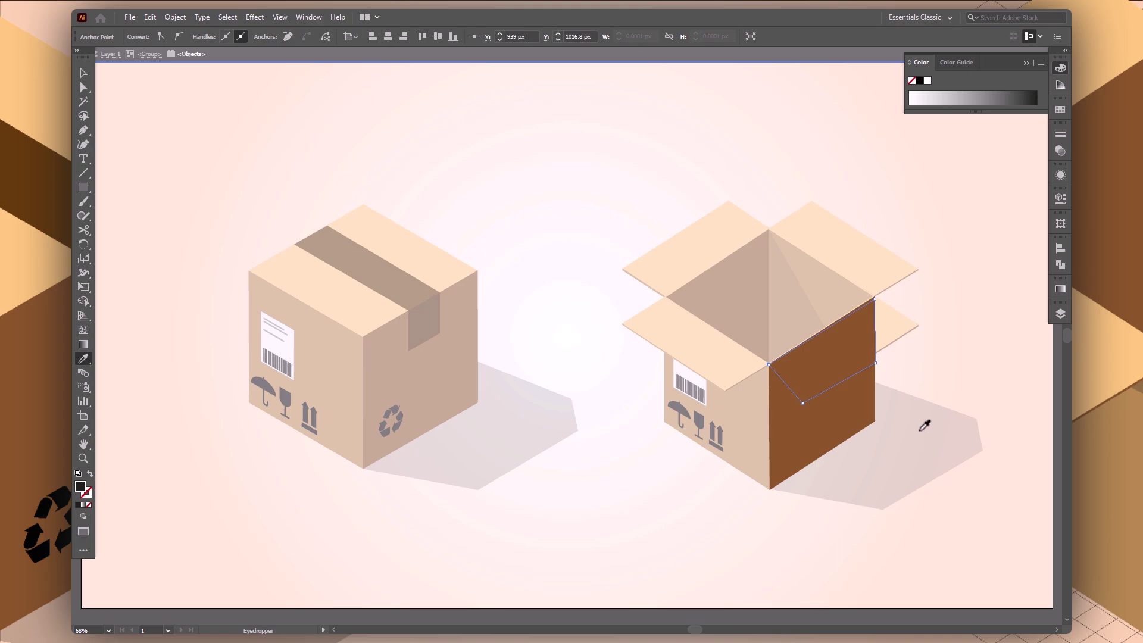
Step: Exit isolation mode and check the flap path's corner point
{"action": "key", "text": "v"}
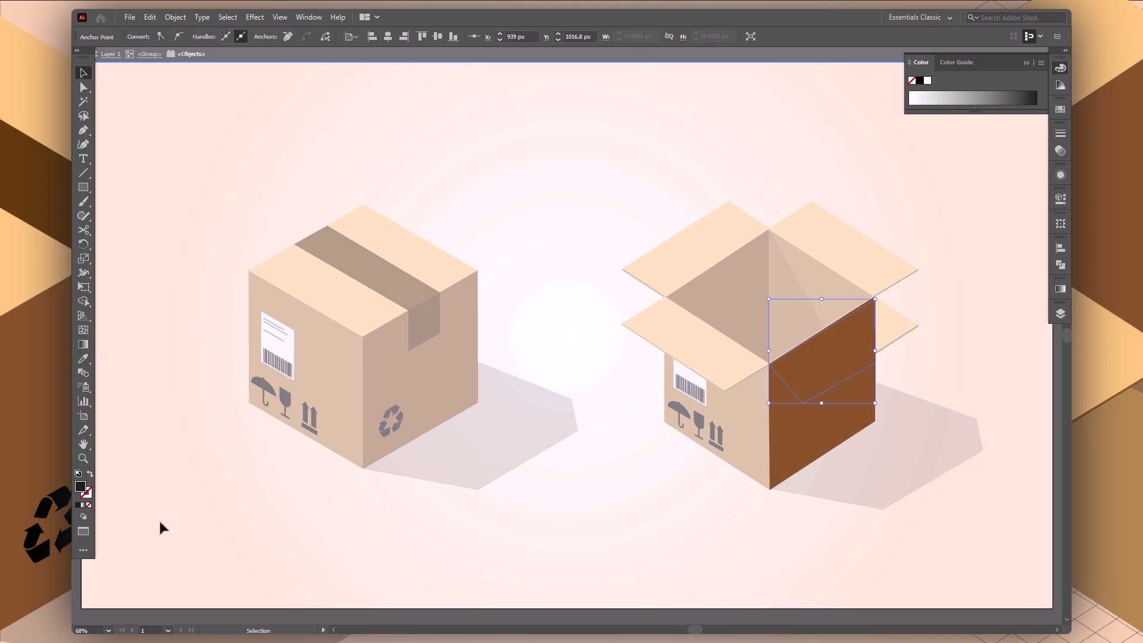
{"action": "right_click", "coordinate": [848, 377]}
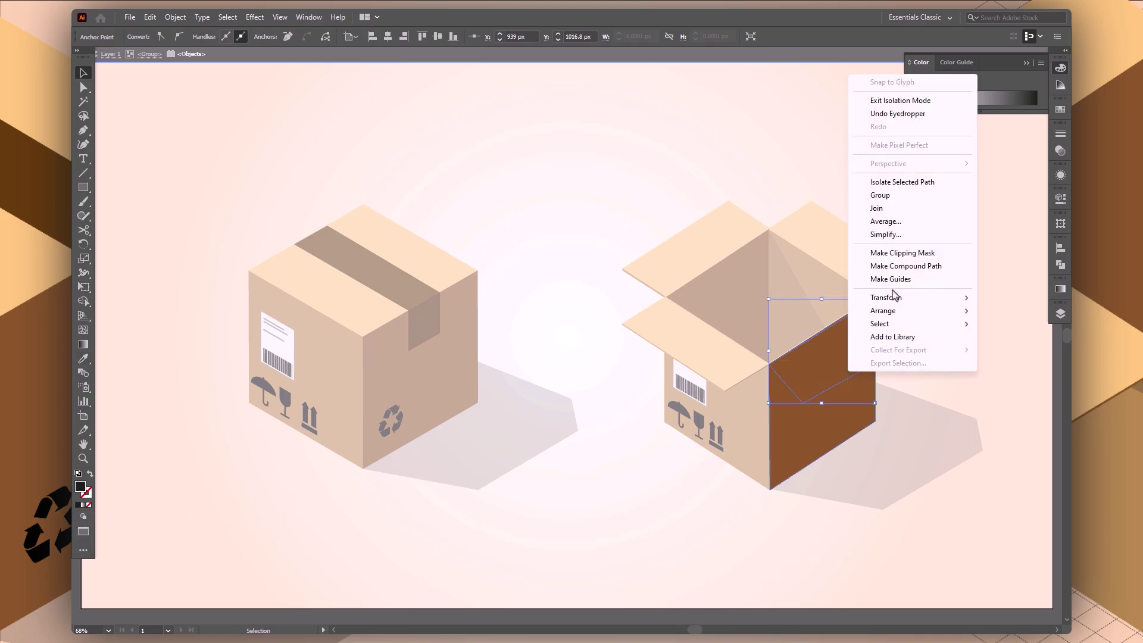
{"action": "mouse_move", "coordinate": [884, 311]}
{"action": "left_click", "coordinate": [755, 314]}
{"action": "double_click", "coordinate": [965, 298]}
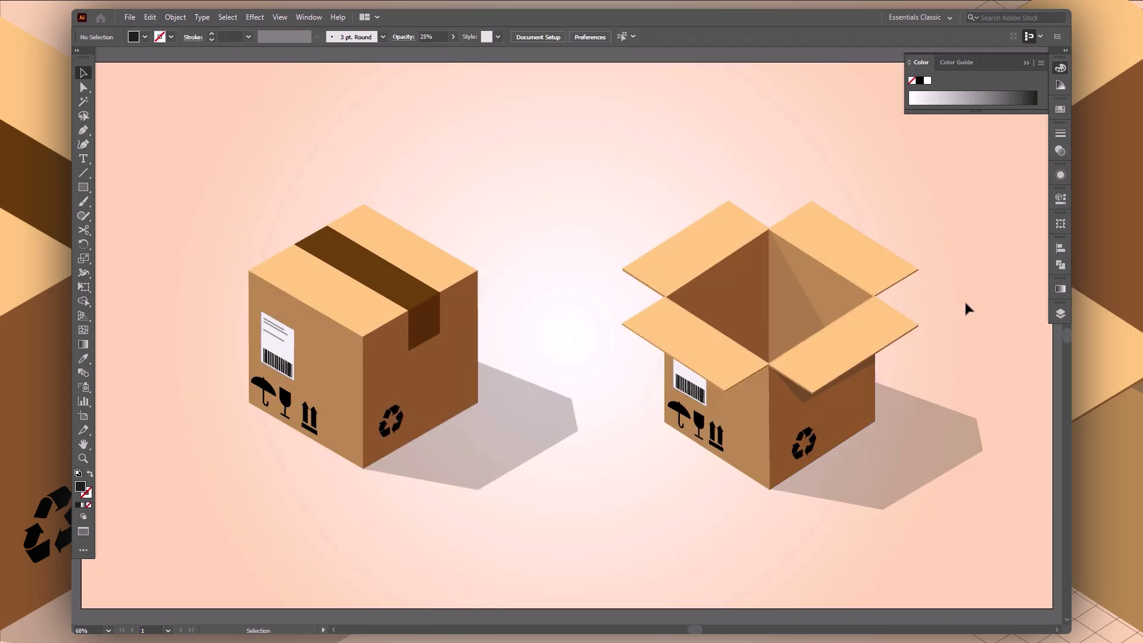
{"action": "left_click", "coordinate": [801, 403]}
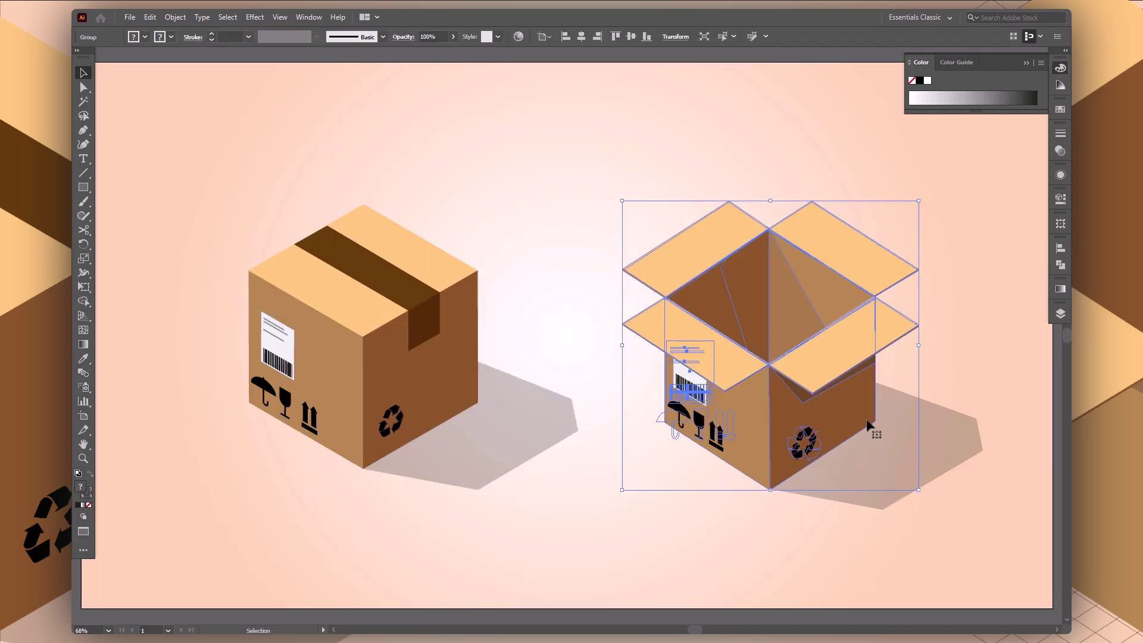
{"action": "key", "text": "a"}
{"action": "left_click", "coordinate": [802, 402]}
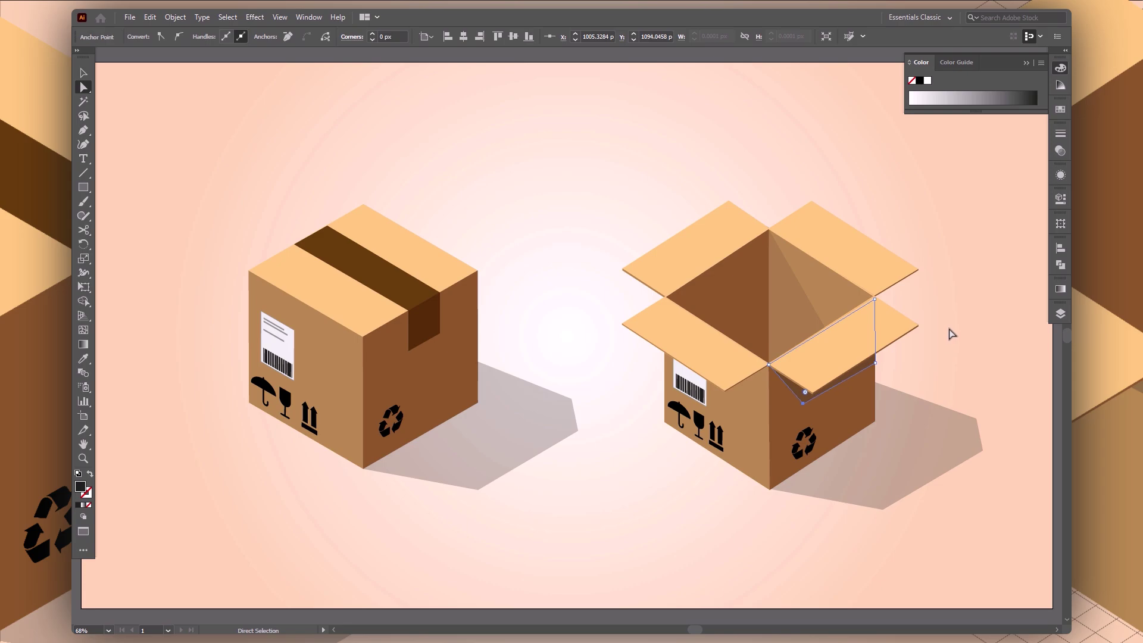
{"action": "left_click", "coordinate": [951, 334]}
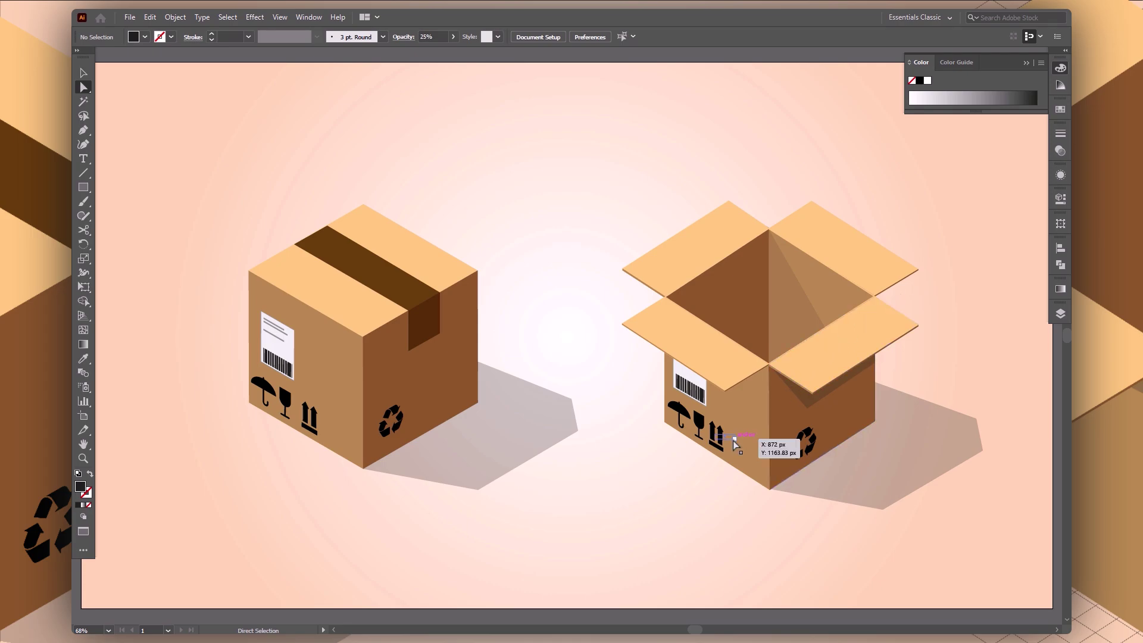
Step: Select the open box's left front face and enter the box group for editing
{"action": "left_click", "coordinate": [754, 409]}
{"action": "key", "text": "v"}
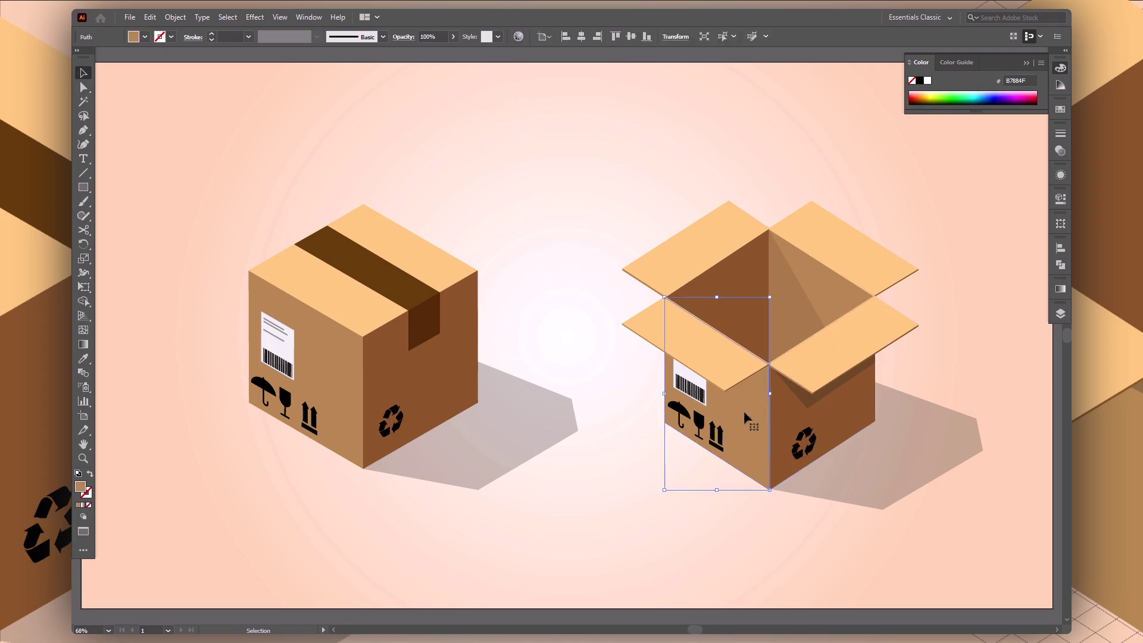
{"action": "left_click", "coordinate": [736, 435]}
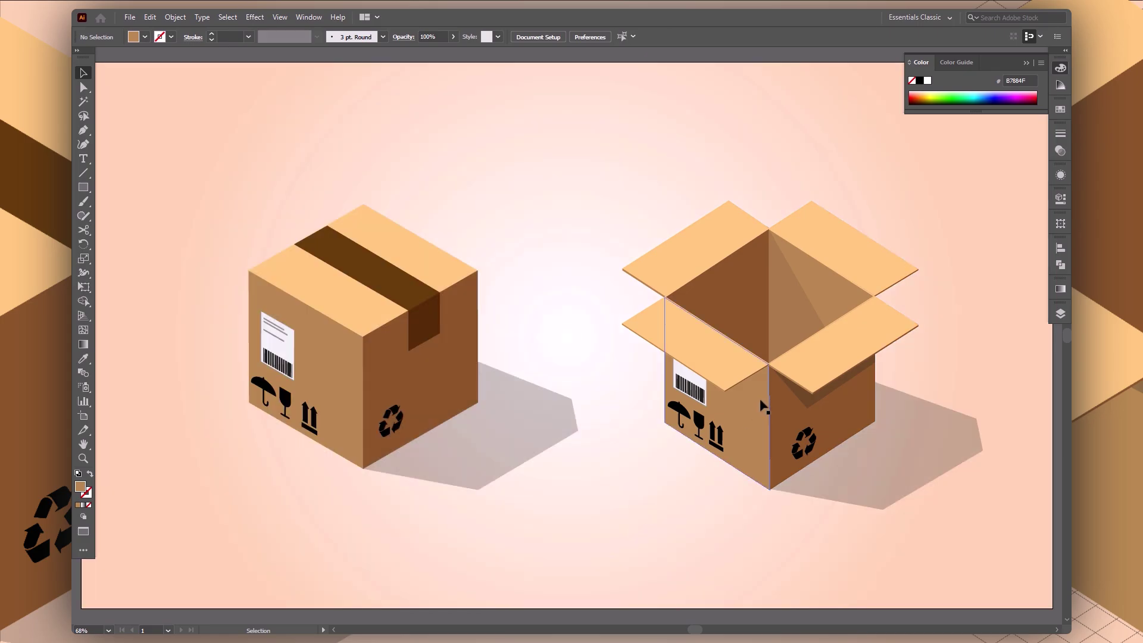
{"action": "key", "text": "a"}
{"action": "left_click", "coordinate": [740, 408]}
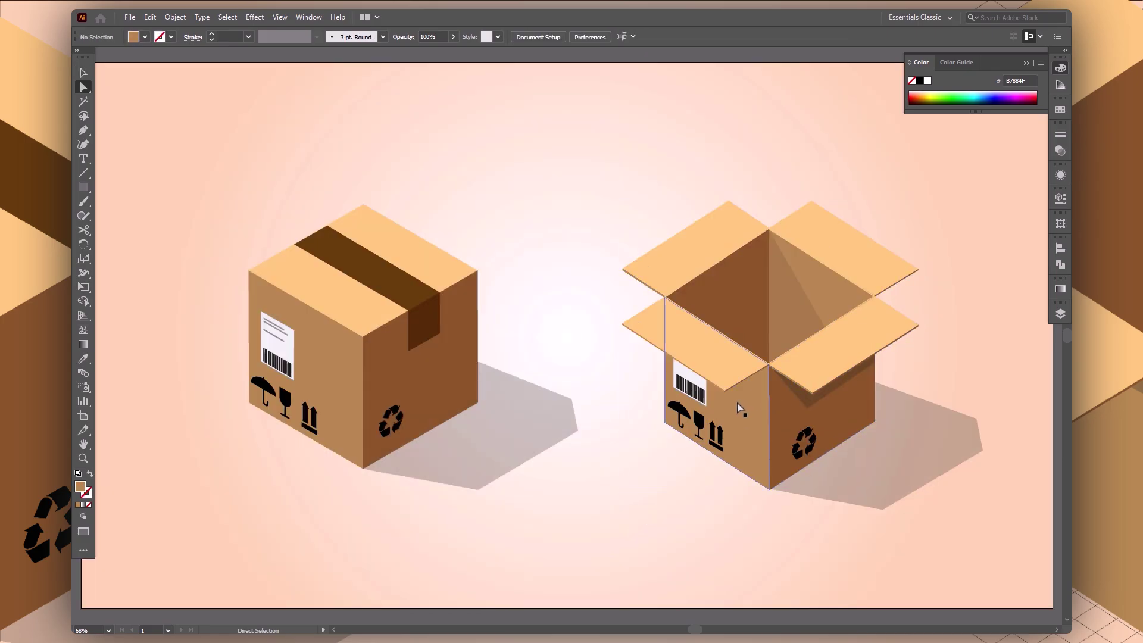
{"action": "key", "text": "p"}
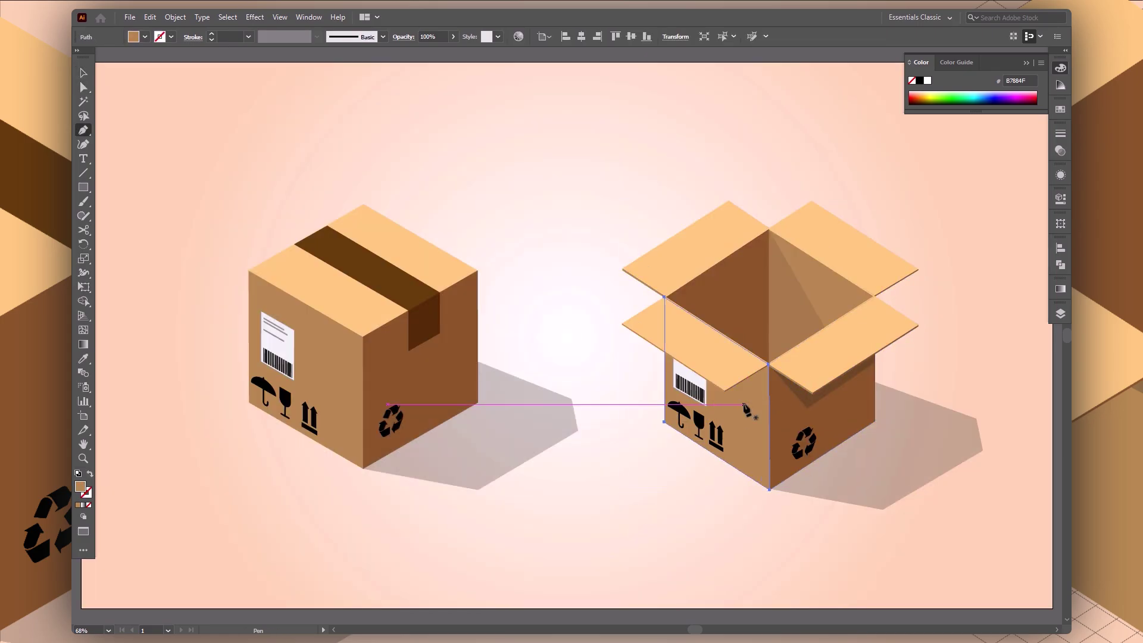
{"action": "key", "text": "v"}
{"action": "double_click", "coordinate": [743, 402]}
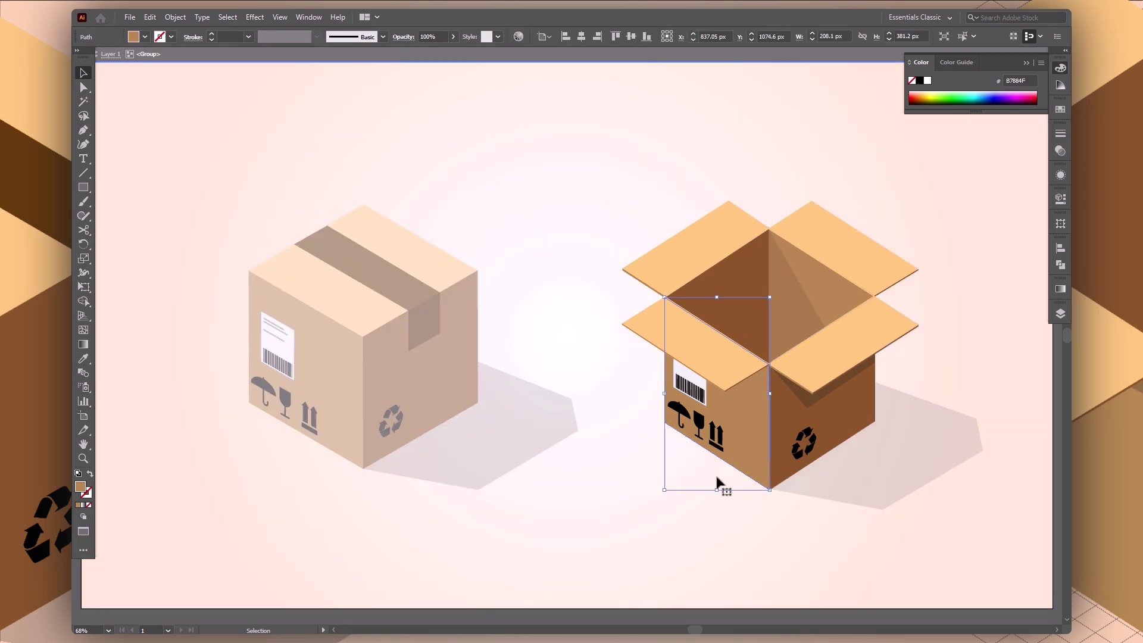
{"action": "left_click", "coordinate": [732, 529]}
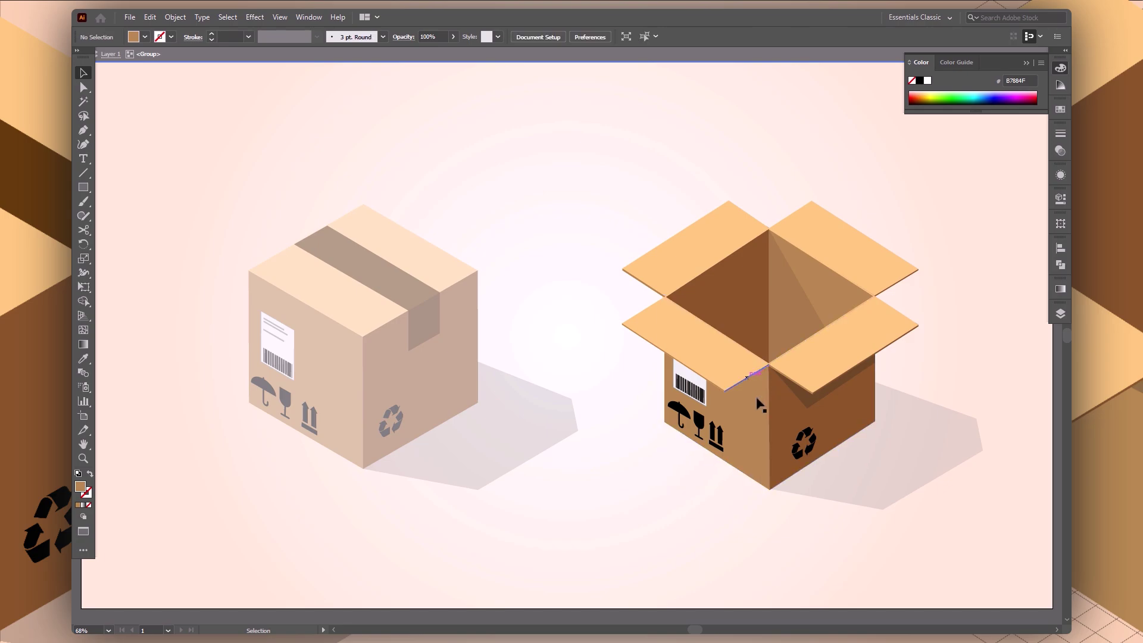
Step: Pen-draw a shadow triangle under the left flap and eyedropper the translucent shadow fill
{"action": "key", "text": "p"}
{"action": "left_click", "coordinate": [769, 365]}
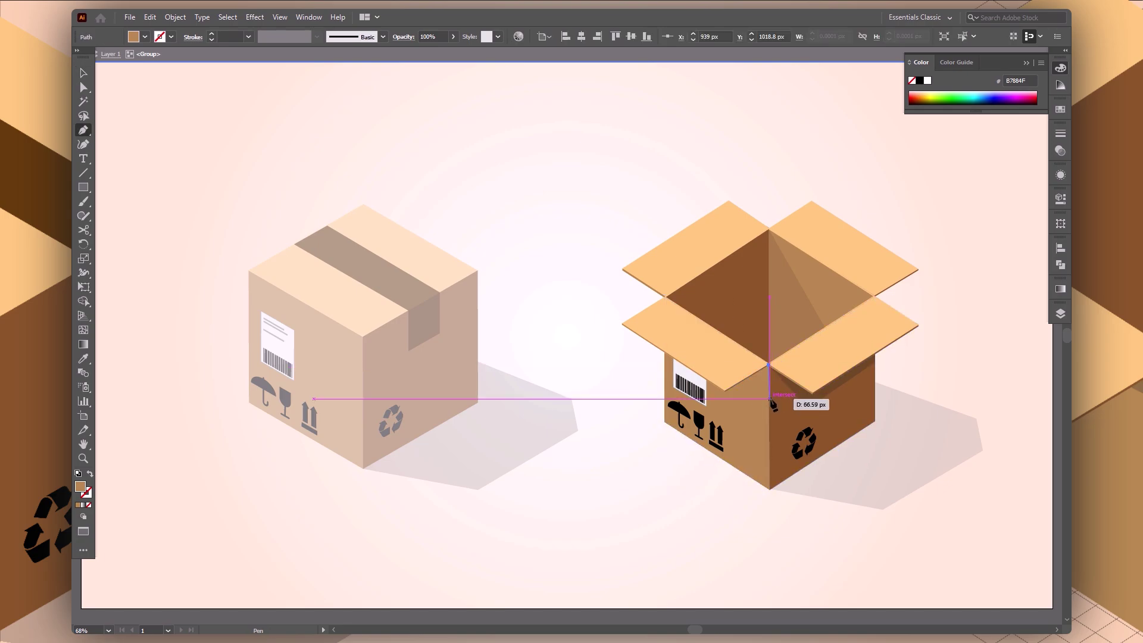
{"action": "left_click", "coordinate": [768, 402]}
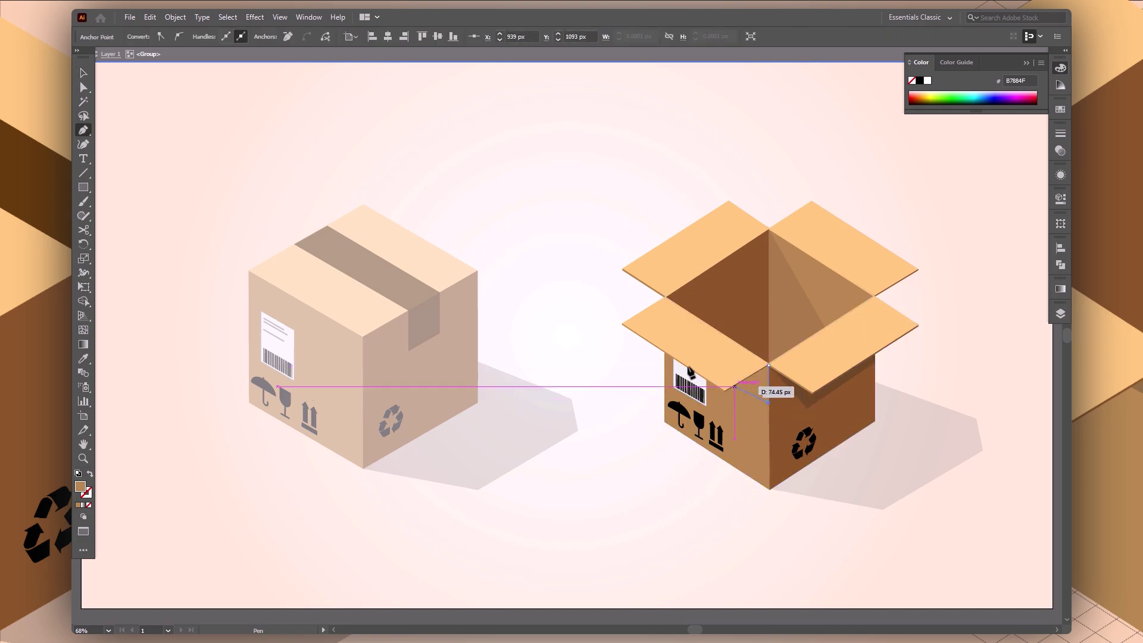
{"action": "left_click", "coordinate": [657, 330]}
{"action": "left_click", "coordinate": [769, 364]}
{"action": "key", "text": "i"}
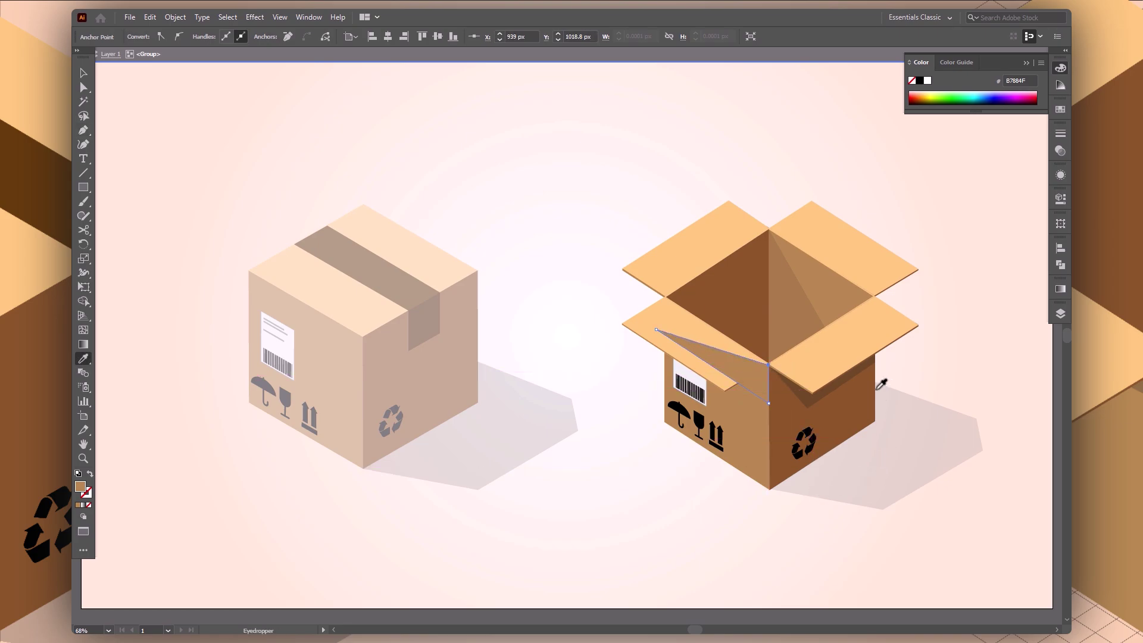
{"action": "left_click", "coordinate": [923, 413]}
{"action": "key", "text": "v"}
{"action": "left_click", "coordinate": [744, 563]}
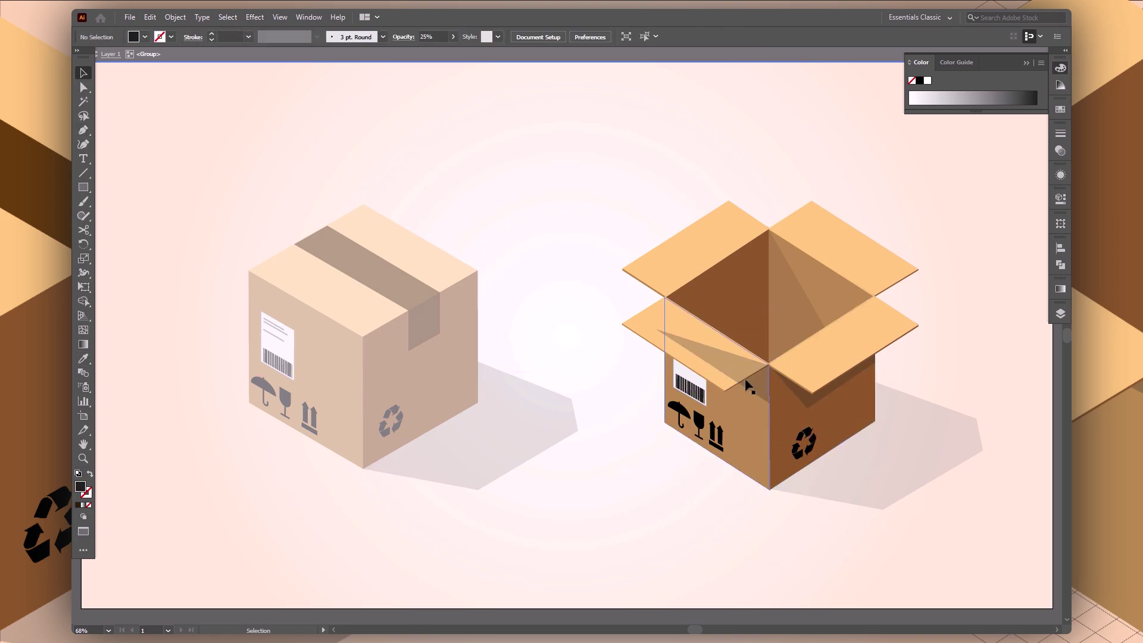
Step: Bring the left front flap to front above the new shadow triangle
{"action": "right_click", "coordinate": [654, 329]}
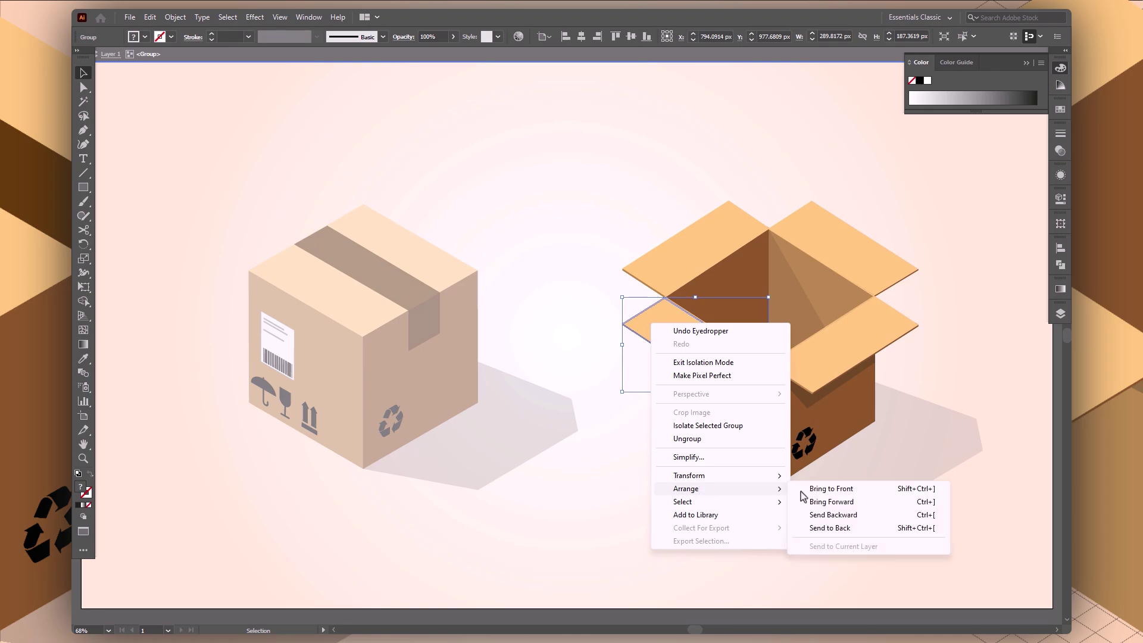
{"action": "left_click", "coordinate": [837, 489]}
{"action": "left_click", "coordinate": [685, 554]}
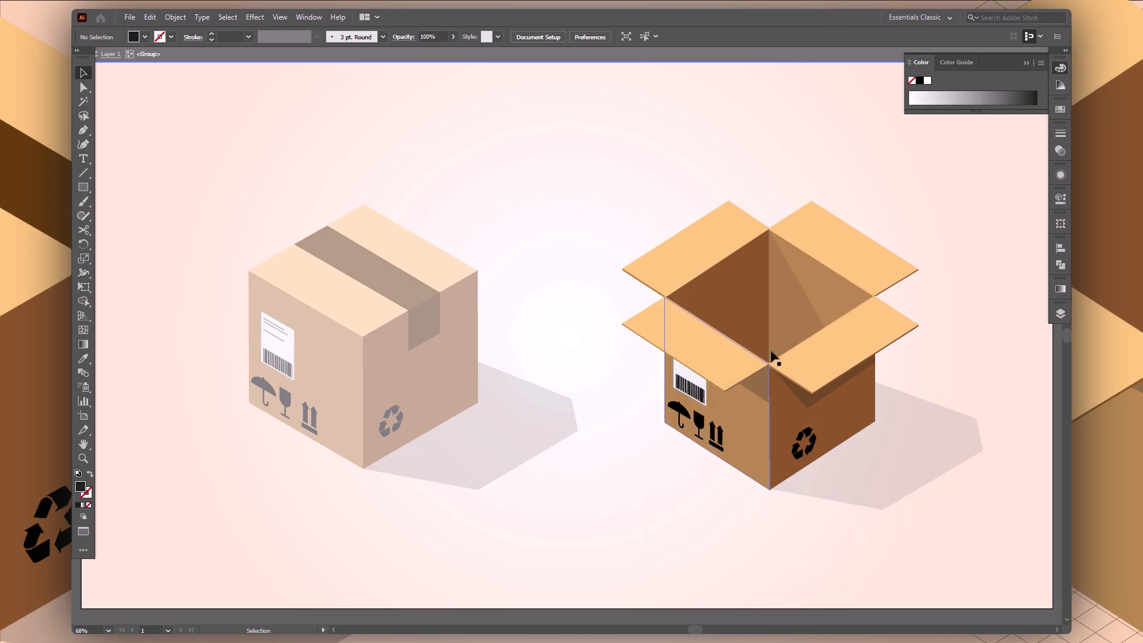
{"action": "left_click", "coordinate": [756, 396]}
{"action": "key", "text": "a"}
{"action": "left_click", "coordinate": [769, 405]}
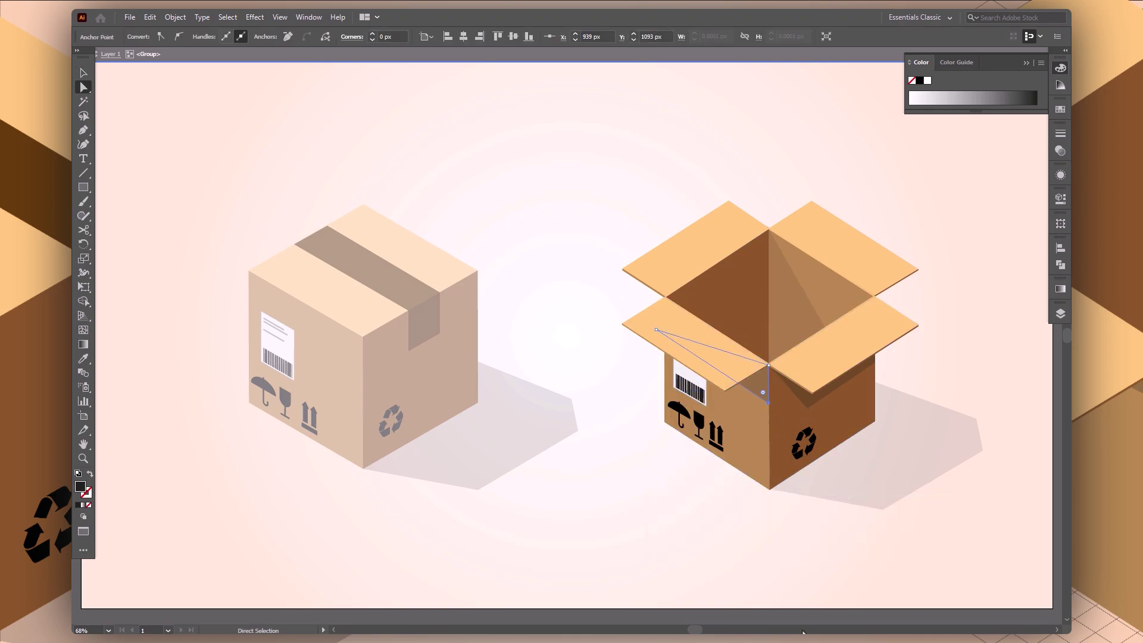
{"action": "left_click", "coordinate": [862, 570]}
Step: Nudge the shadow's bottom corner up slightly, then zoom out to the full artboard
{"action": "double_click", "coordinate": [863, 543]}
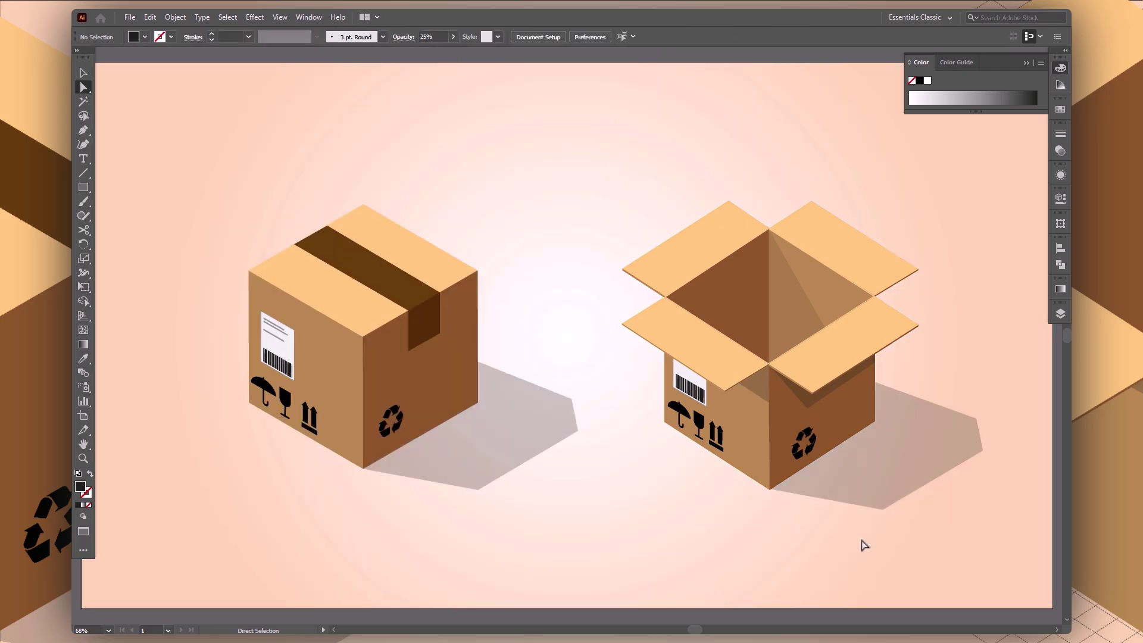
{"action": "left_click", "coordinate": [761, 394]}
{"action": "key", "text": "Up"}
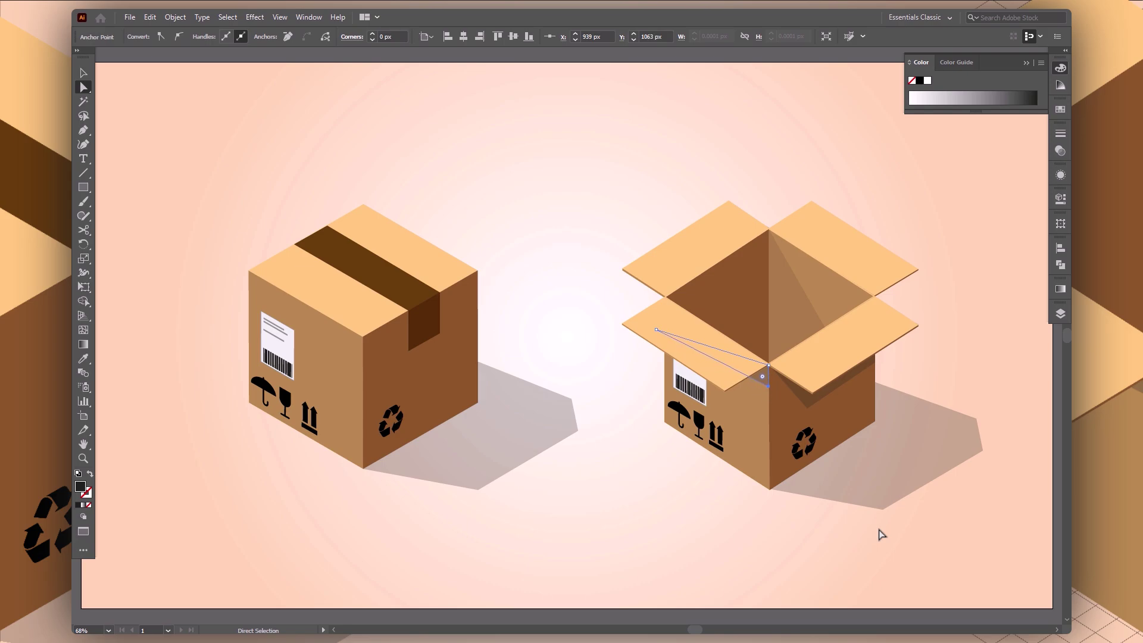
{"action": "left_click", "coordinate": [880, 537]}
{"action": "key", "text": "v"}
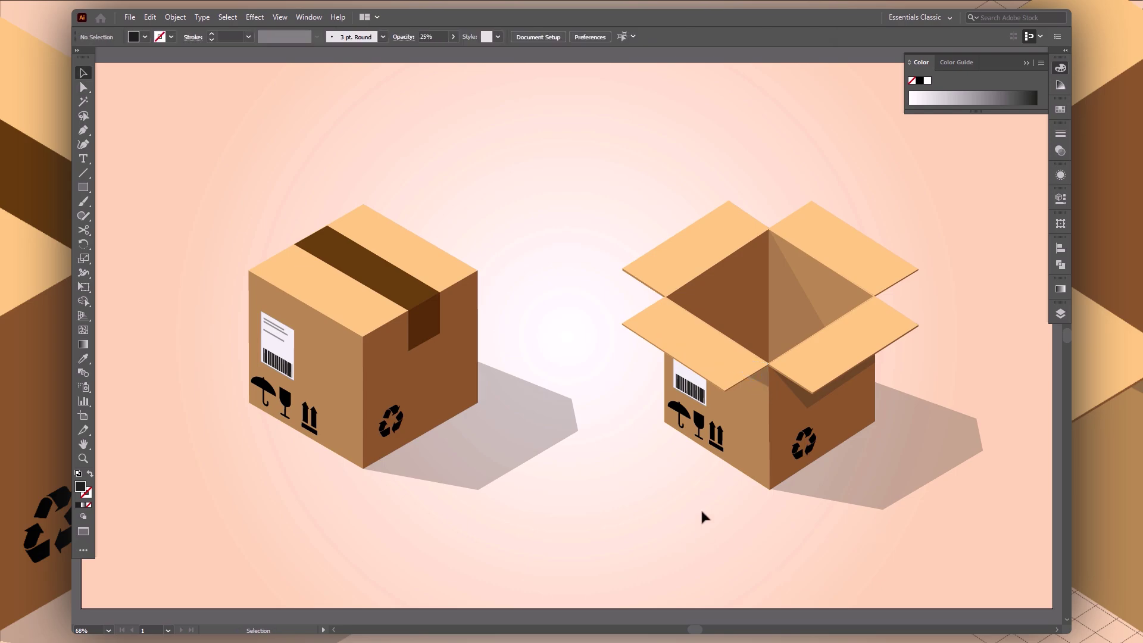
{"action": "key", "text": "ctrl+minus"}
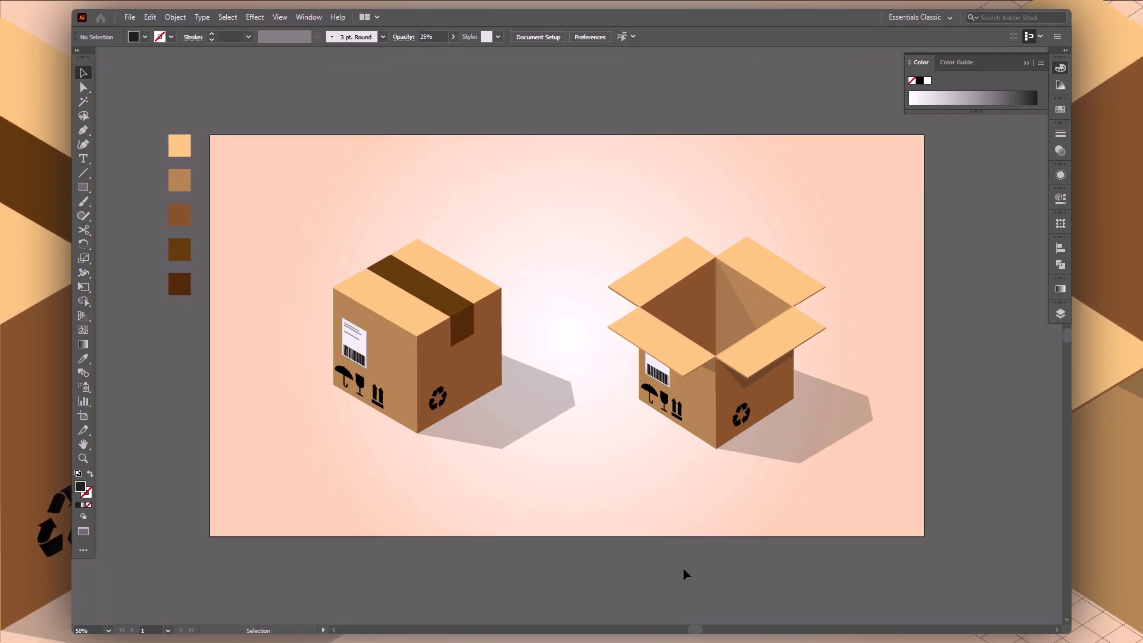